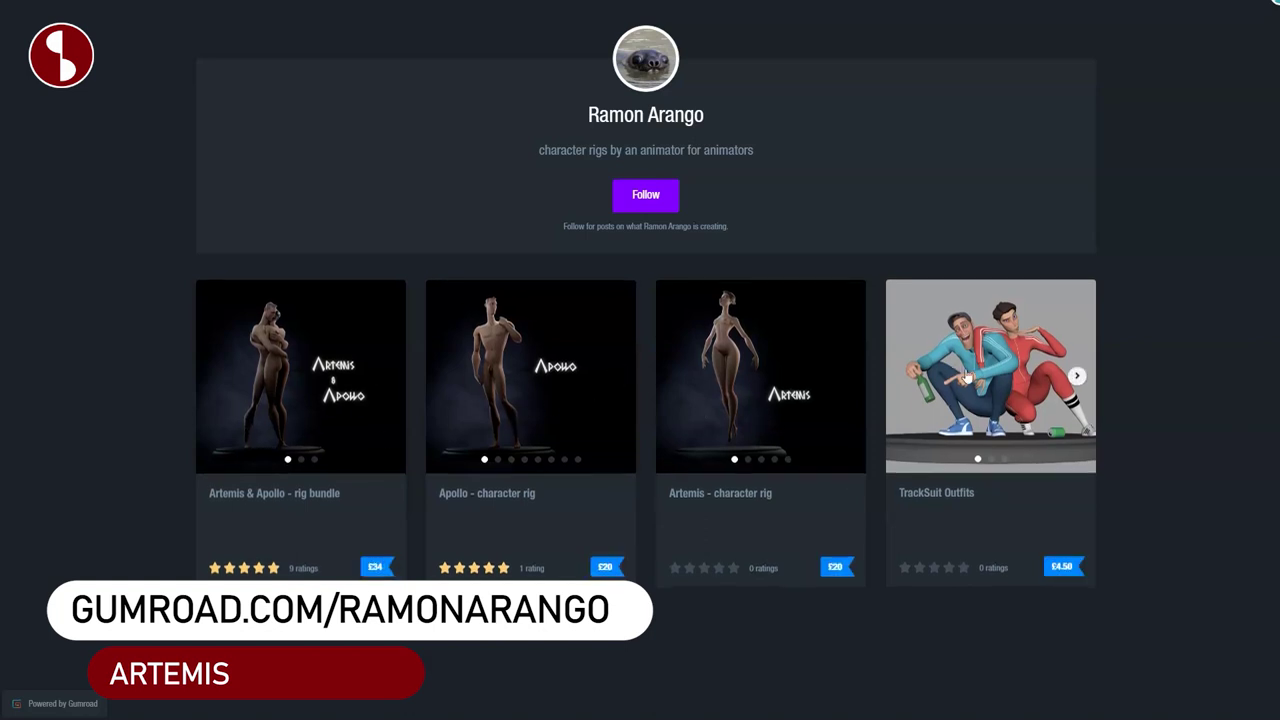
Look over the Artemis rig's Gumroad listing and the rig posts on the Animation Buffet blog, down to the Safiro entry.
{"action": "left_click", "coordinate": [920, 477]}
{"action": "left_click", "coordinate": [941, 195]}
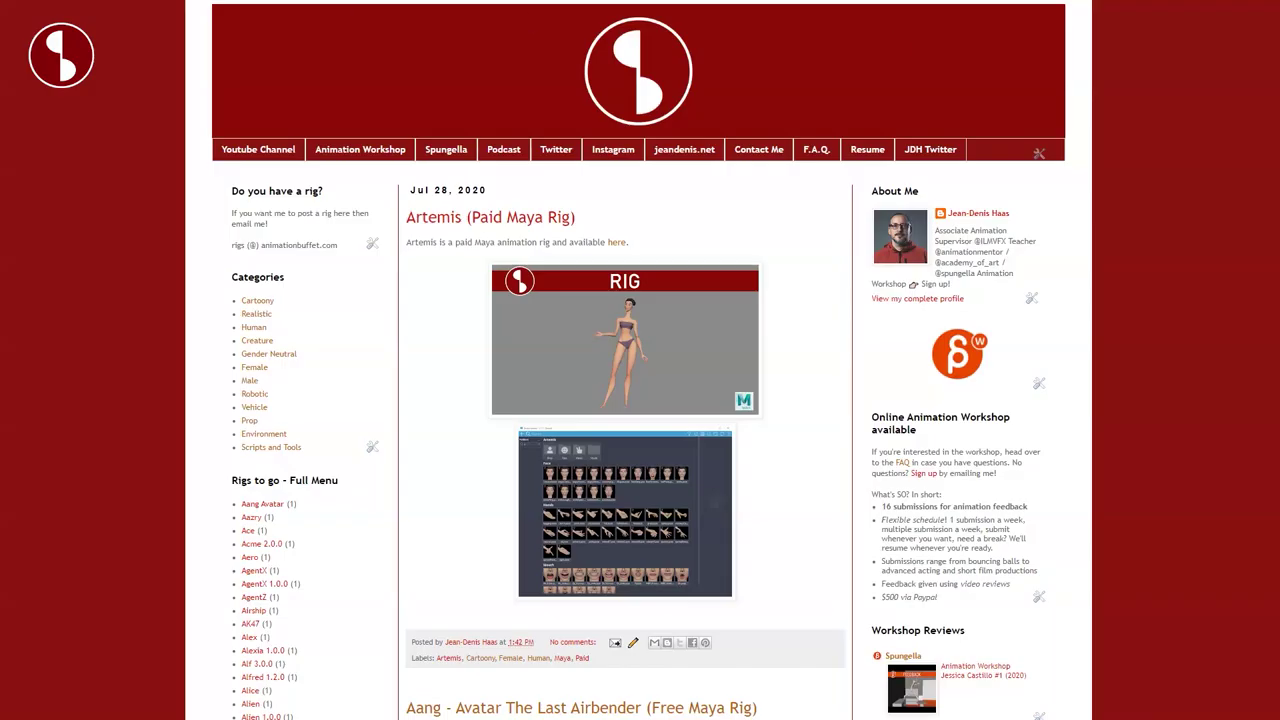
{"action": "scroll", "coordinate": [626, 360], "scroll_direction": "down", "scroll_amount": 16}
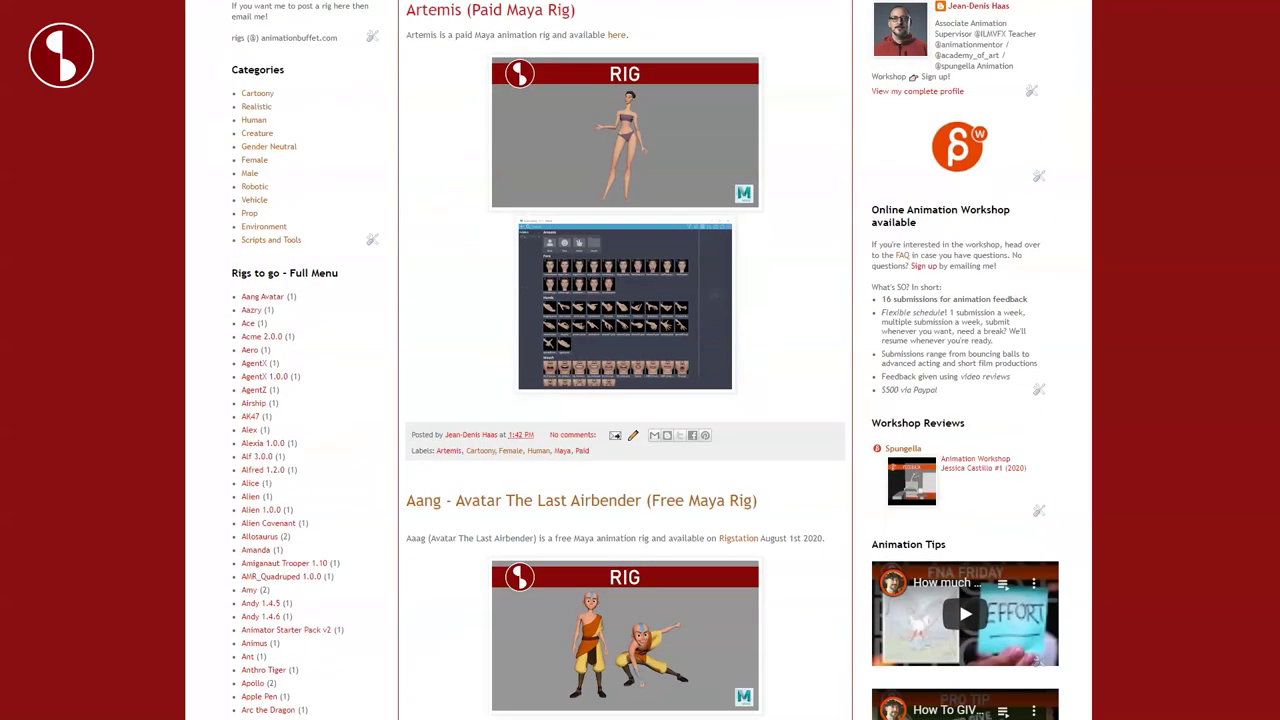
{"action": "scroll", "coordinate": [626, 360], "scroll_direction": "down", "scroll_amount": 15}
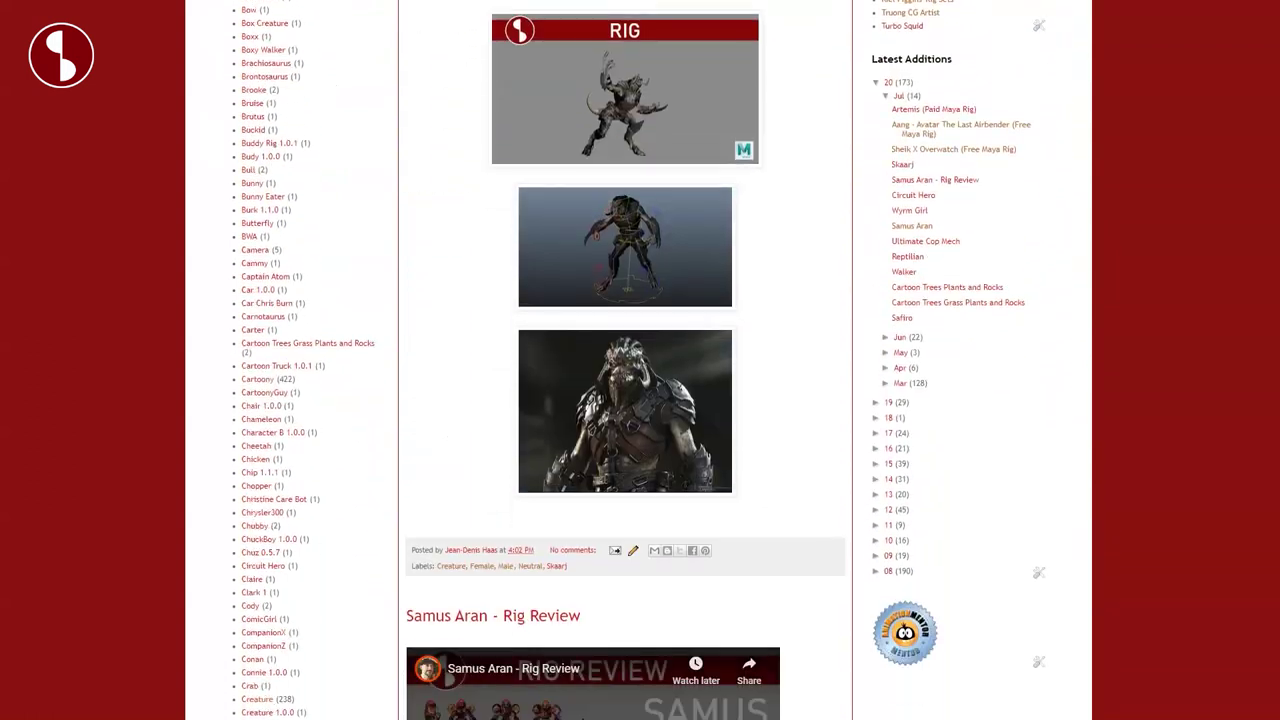
{"action": "scroll", "coordinate": [1263, 241], "scroll_direction": "down", "scroll_amount": 15}
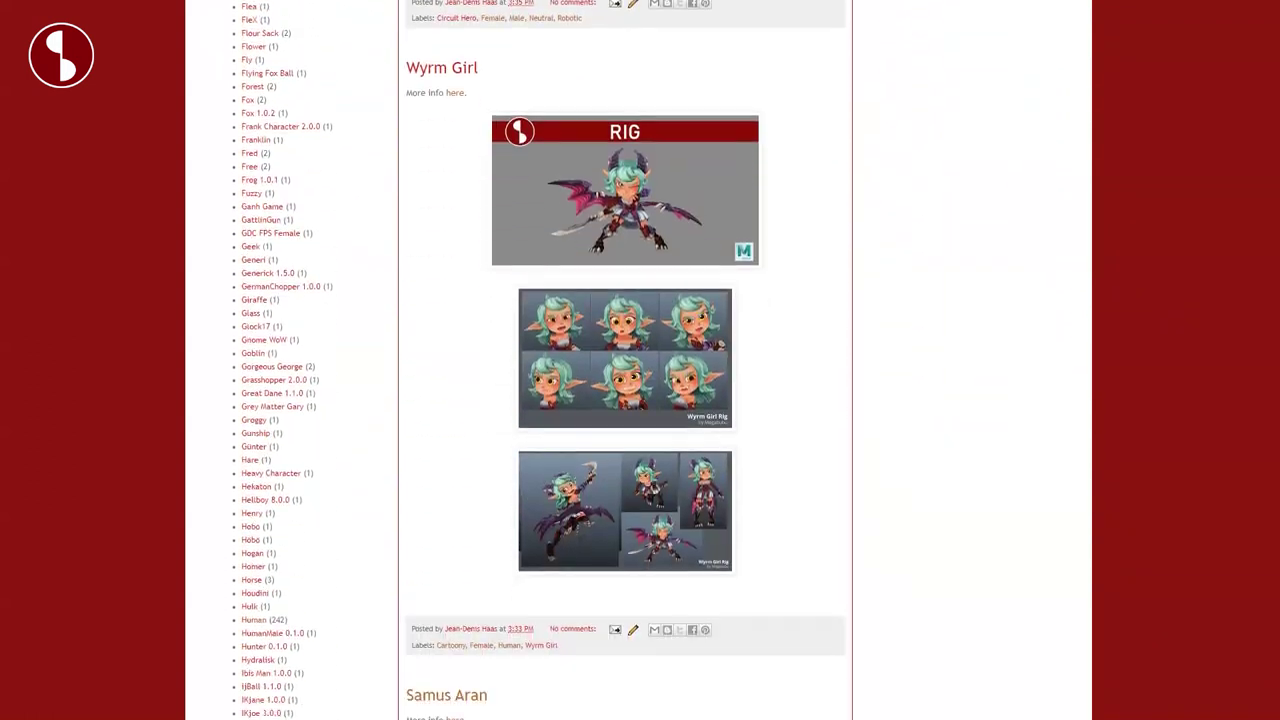
{"action": "scroll", "coordinate": [1263, 241], "scroll_direction": "down", "scroll_amount": 15}
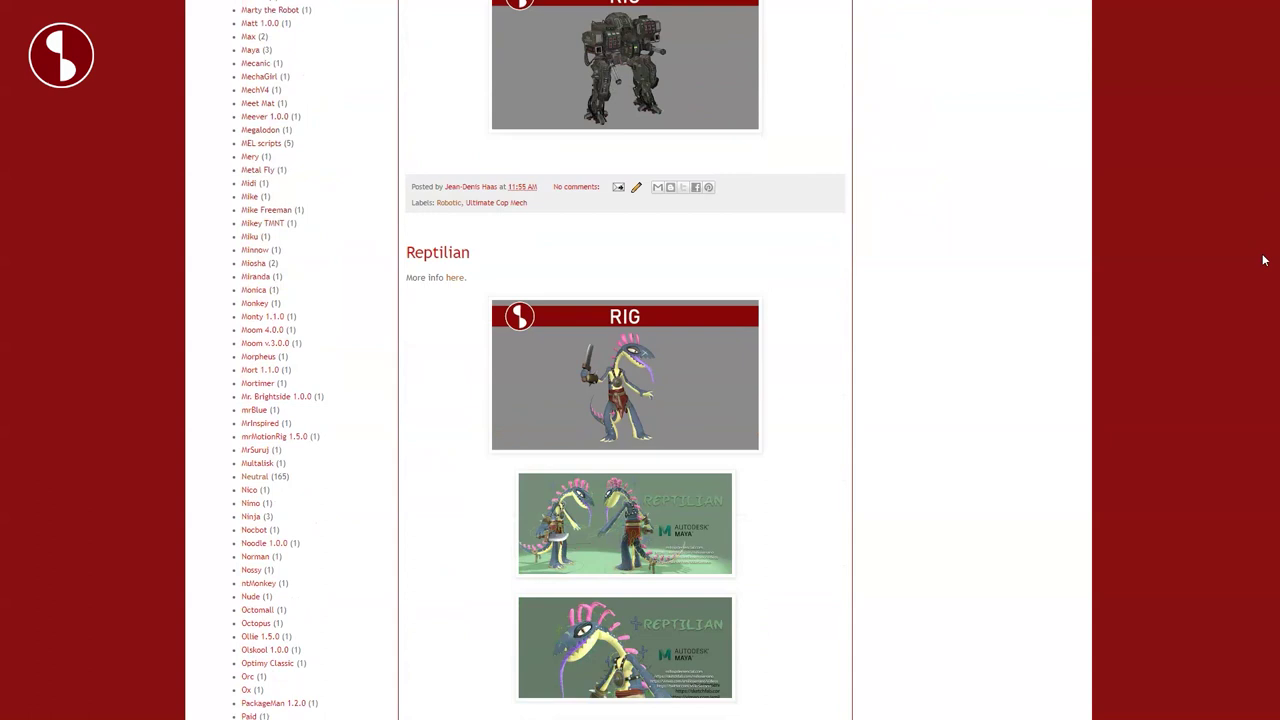
{"action": "scroll", "coordinate": [1270, 318], "scroll_direction": "down", "scroll_amount": 15}
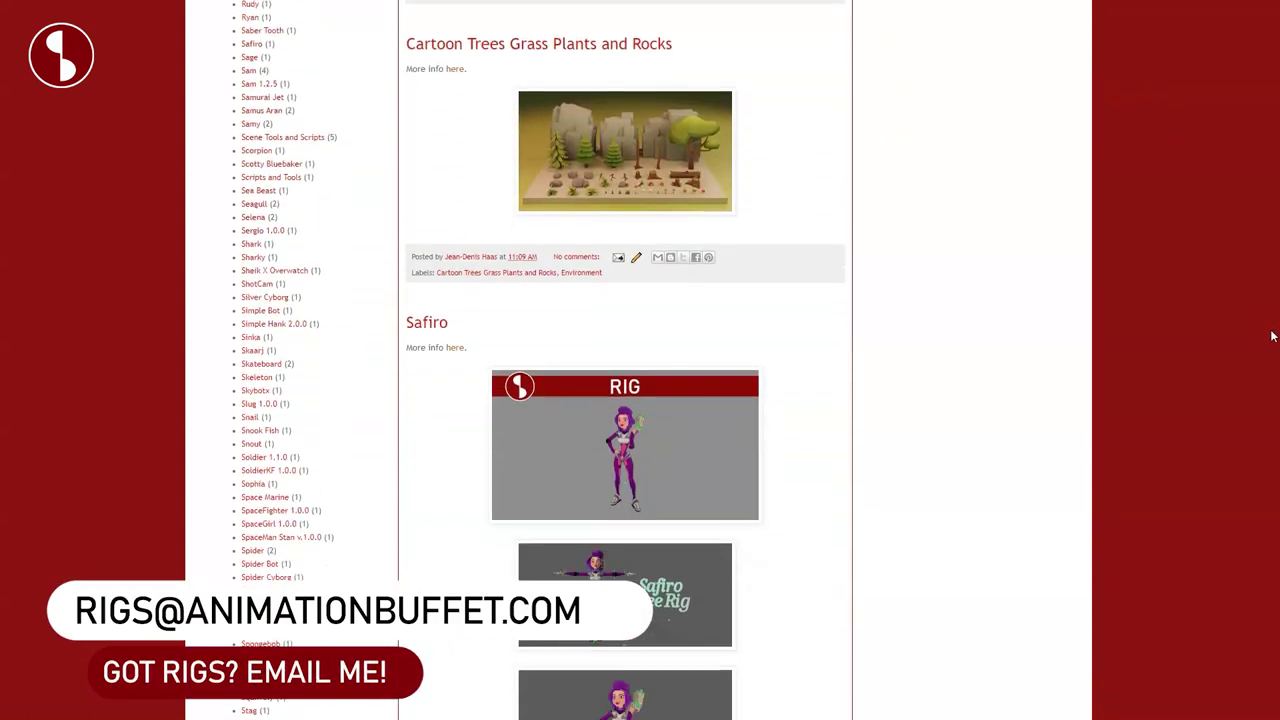
{"action": "scroll", "coordinate": [1270, 318], "scroll_direction": "down", "scroll_amount": 5}
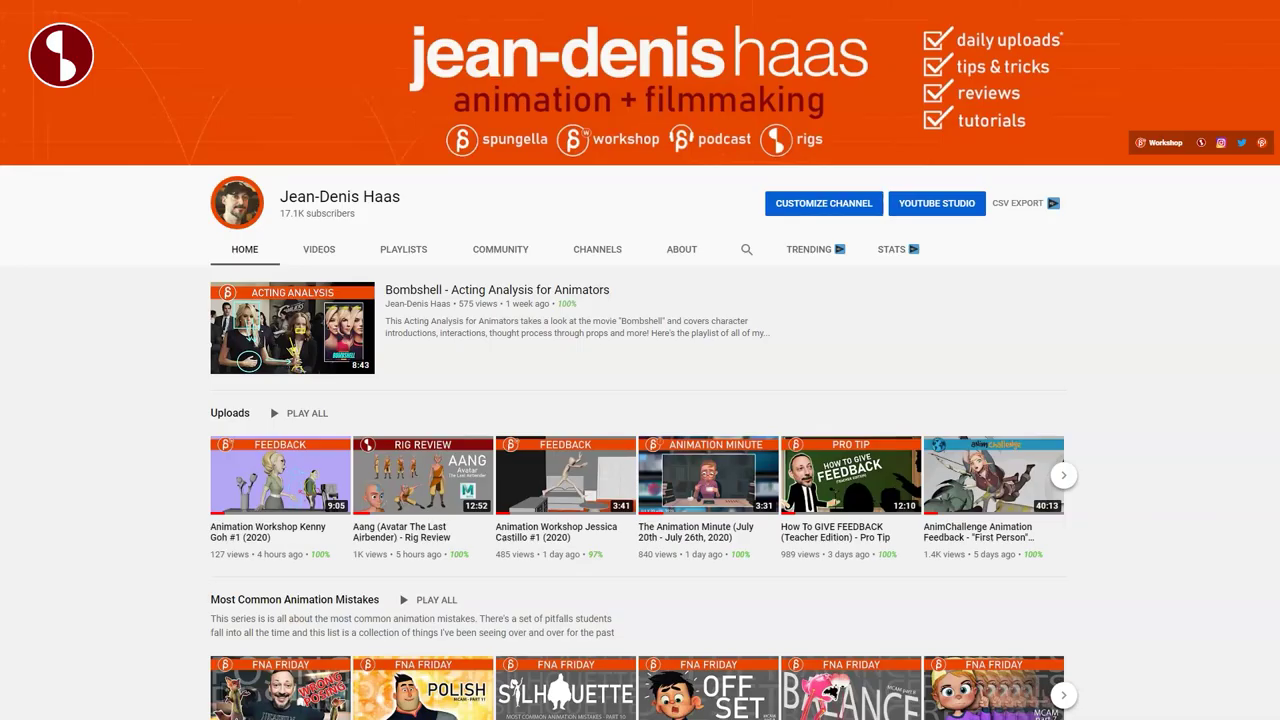
Look through the YouTube channel's home page, including its rig review, pro tip and animation blocking playlists.
{"action": "scroll", "coordinate": [640, 360], "scroll_direction": "down", "scroll_amount": 3}
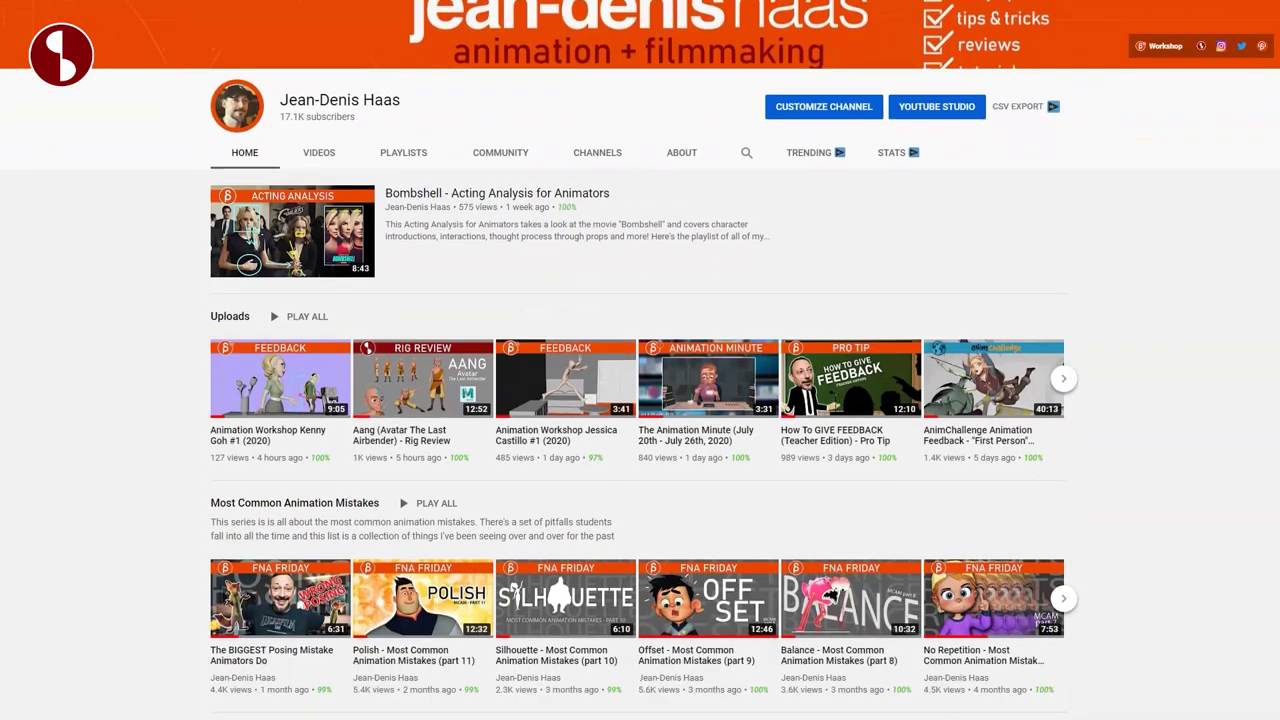
{"action": "scroll", "coordinate": [640, 400], "scroll_direction": "down", "scroll_amount": 3}
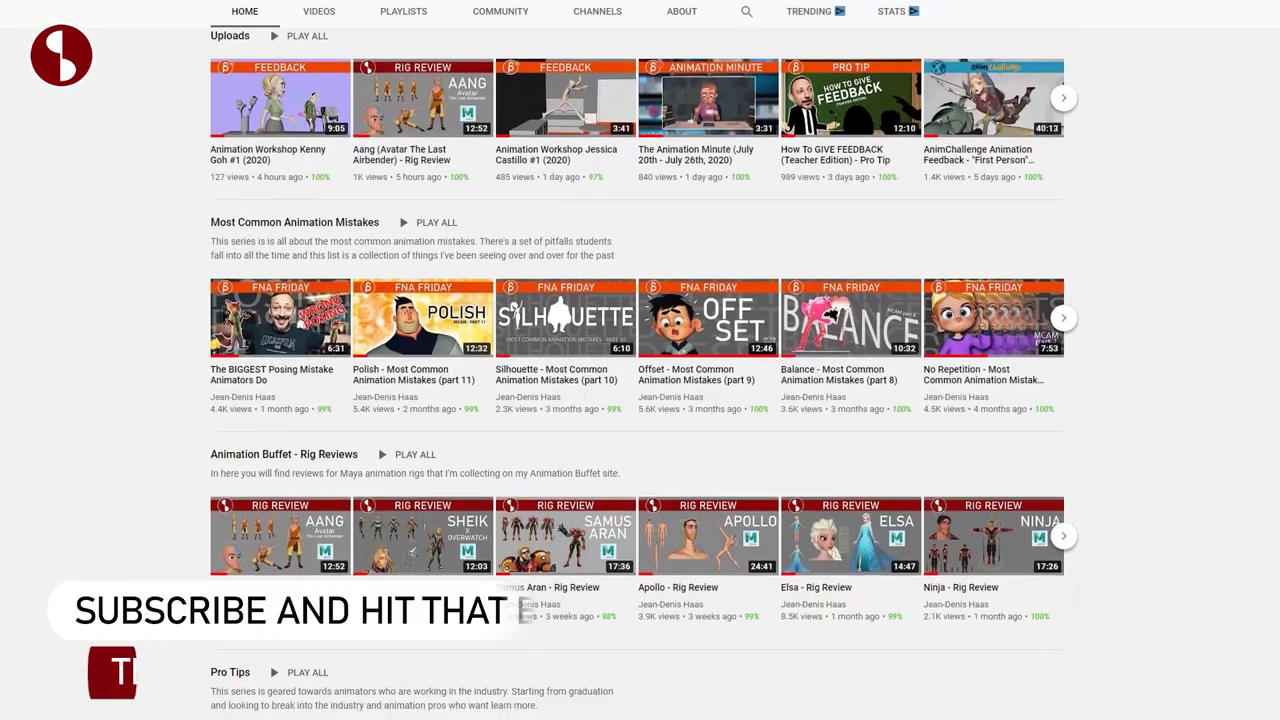
{"action": "scroll", "coordinate": [640, 400], "scroll_direction": "down", "scroll_amount": 4}
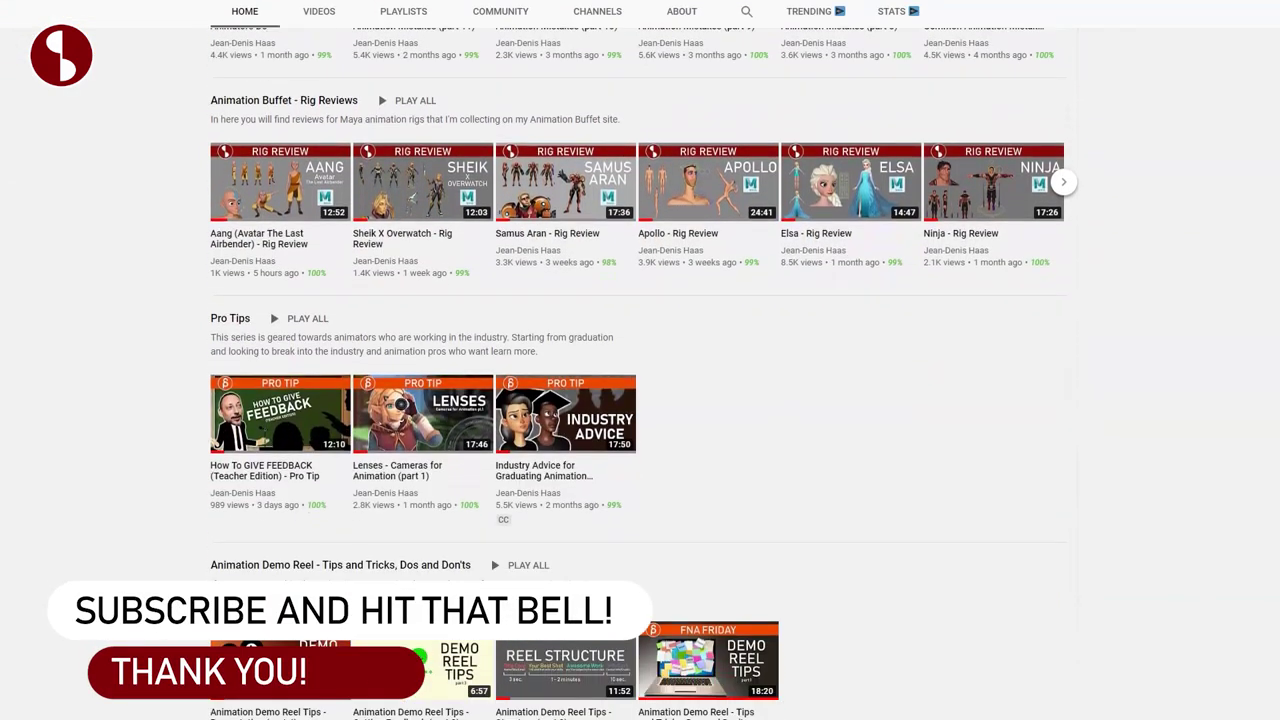
{"action": "scroll", "coordinate": [640, 400], "scroll_direction": "down", "scroll_amount": 3}
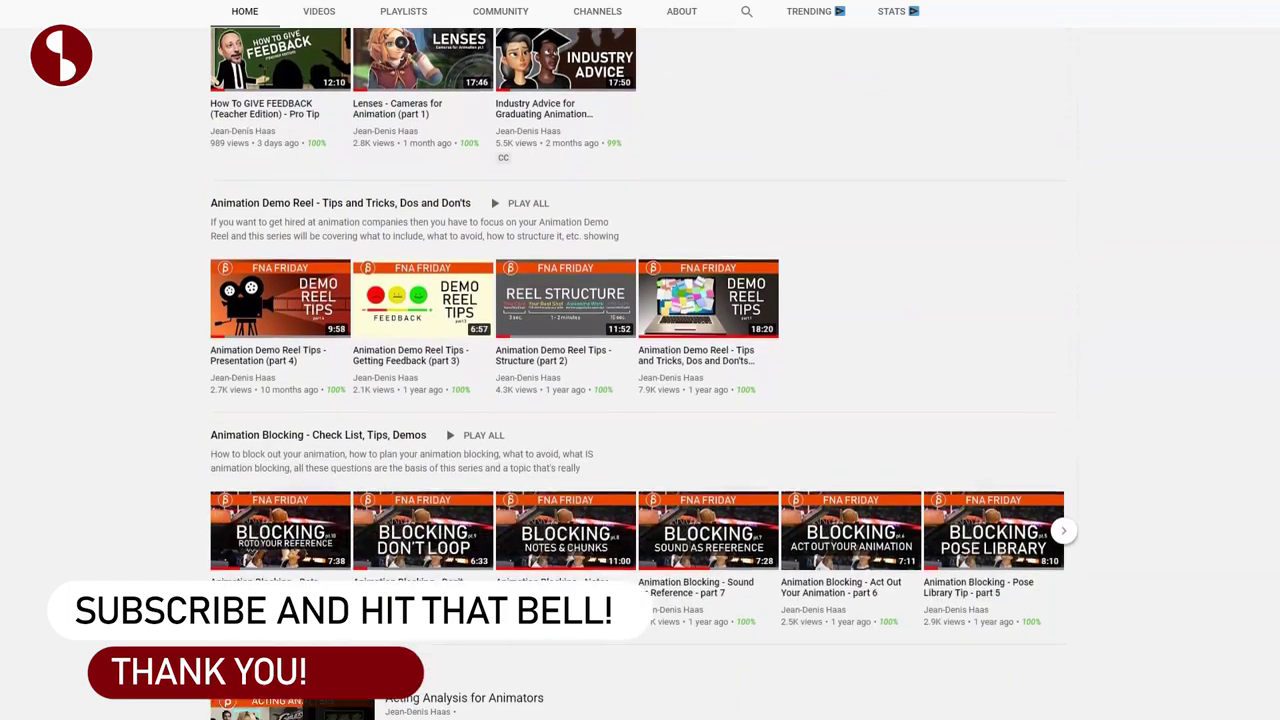
{"action": "scroll", "coordinate": [640, 400], "scroll_direction": "up", "scroll_amount": 6}
{"action": "scroll", "coordinate": [640, 400], "scroll_direction": "up", "scroll_amount": 6}
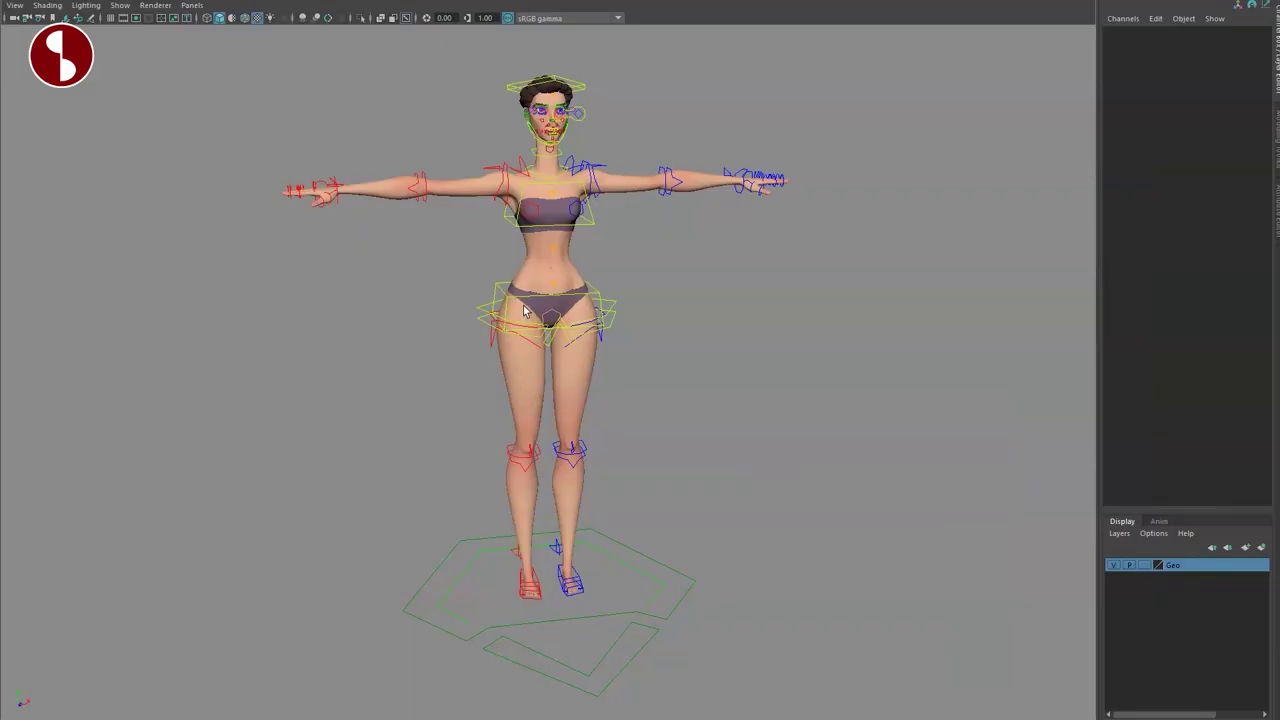
Switch to Maya and toggle the Geo layer's visibility to examine the Artemis rig with and without its mesh.
{"action": "left_click_drag", "start_coordinate": [493, 277], "coordinate": [553, 300], "text": "alt"}
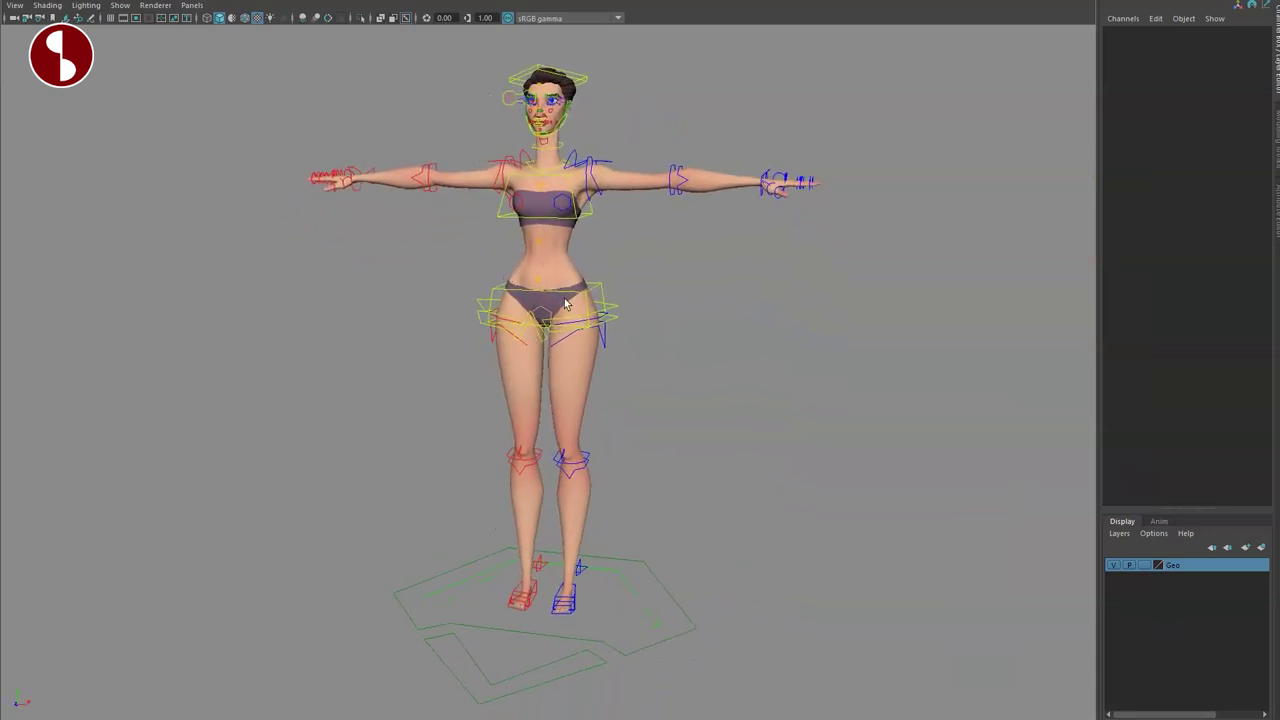
{"action": "middle_click_drag", "start_coordinate": [571, 419], "coordinate": [587, 431], "text": "alt"}
{"action": "left_click_drag", "start_coordinate": [606, 347], "coordinate": [759, 413], "text": "alt"}
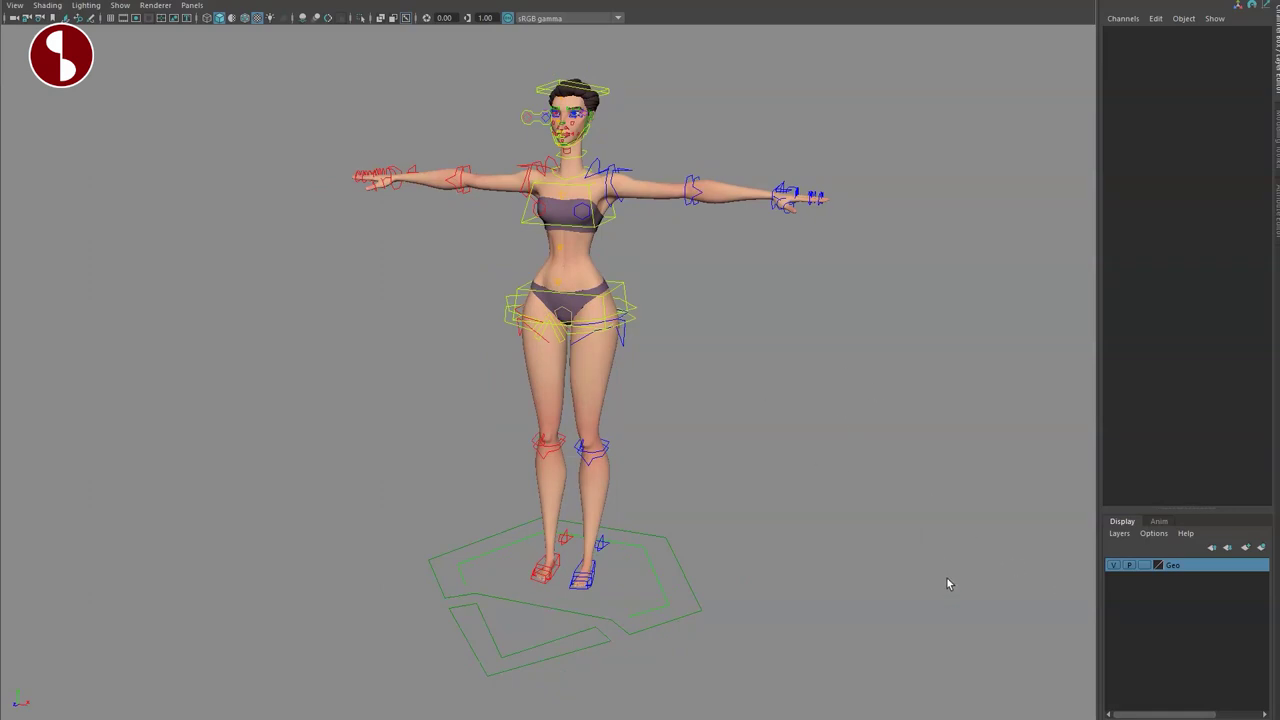
{"action": "middle_click_drag", "start_coordinate": [925, 496], "coordinate": [1080, 591], "text": "alt"}
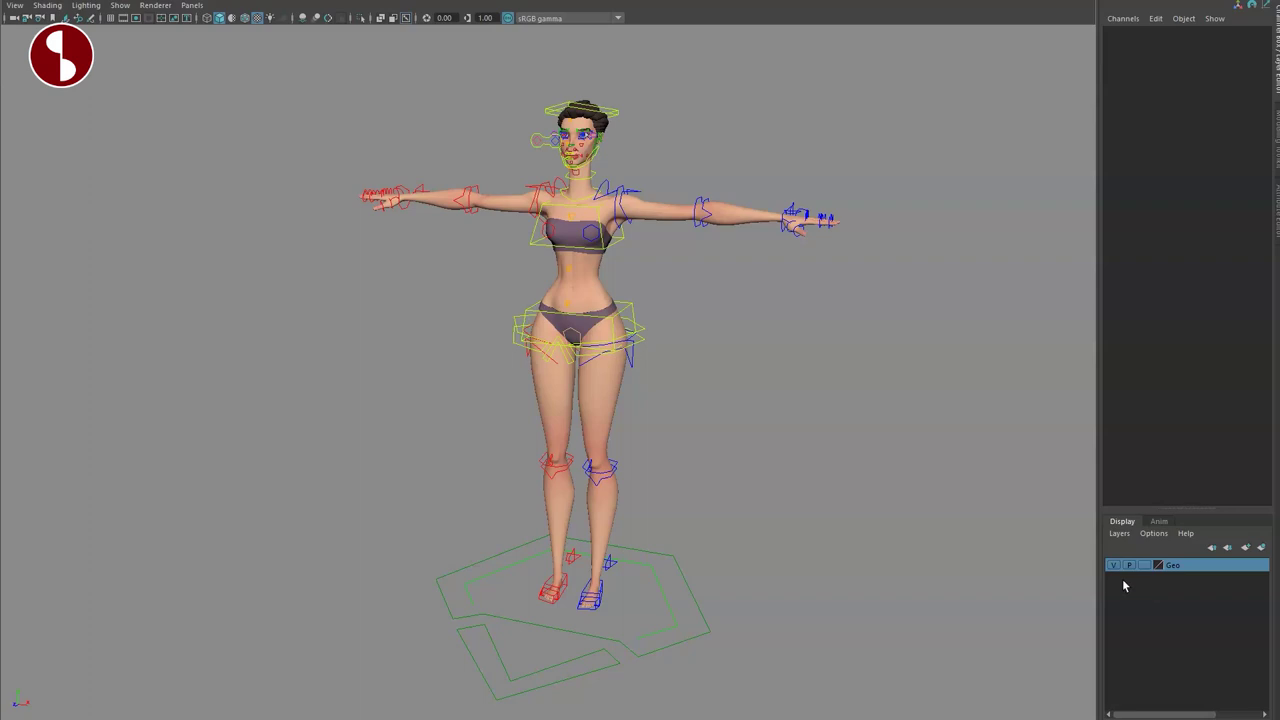
{"action": "left_click", "coordinate": [1115, 565]}
{"action": "left_click", "coordinate": [1116, 565]}
{"action": "left_click", "coordinate": [1116, 565]}
{"action": "left_click_drag", "start_coordinate": [894, 474], "coordinate": [765, 474], "text": "alt"}
{"action": "right_click_drag", "start_coordinate": [694, 404], "coordinate": [780, 511], "text": "alt"}
{"action": "left_click", "coordinate": [1116, 565]}
On the outer global ground control, try out Uniform Scale and set Top Spine Ctrl and Mid Spine Ctrl to 1.
{"action": "left_click_drag", "start_coordinate": [753, 426], "coordinate": [661, 417], "text": "alt"}
{"action": "middle_click_drag", "start_coordinate": [720, 391], "coordinate": [785, 245], "text": "alt"}
{"action": "right_click_drag", "start_coordinate": [780, 265], "coordinate": [660, 468], "text": "alt"}
{"action": "middle_click_drag", "start_coordinate": [660, 468], "coordinate": [682, 404], "text": "alt"}
{"action": "right_click_drag", "start_coordinate": [828, 505], "coordinate": [777, 505], "text": "alt"}
{"action": "middle_click_drag", "start_coordinate": [777, 505], "coordinate": [780, 532], "text": "alt"}
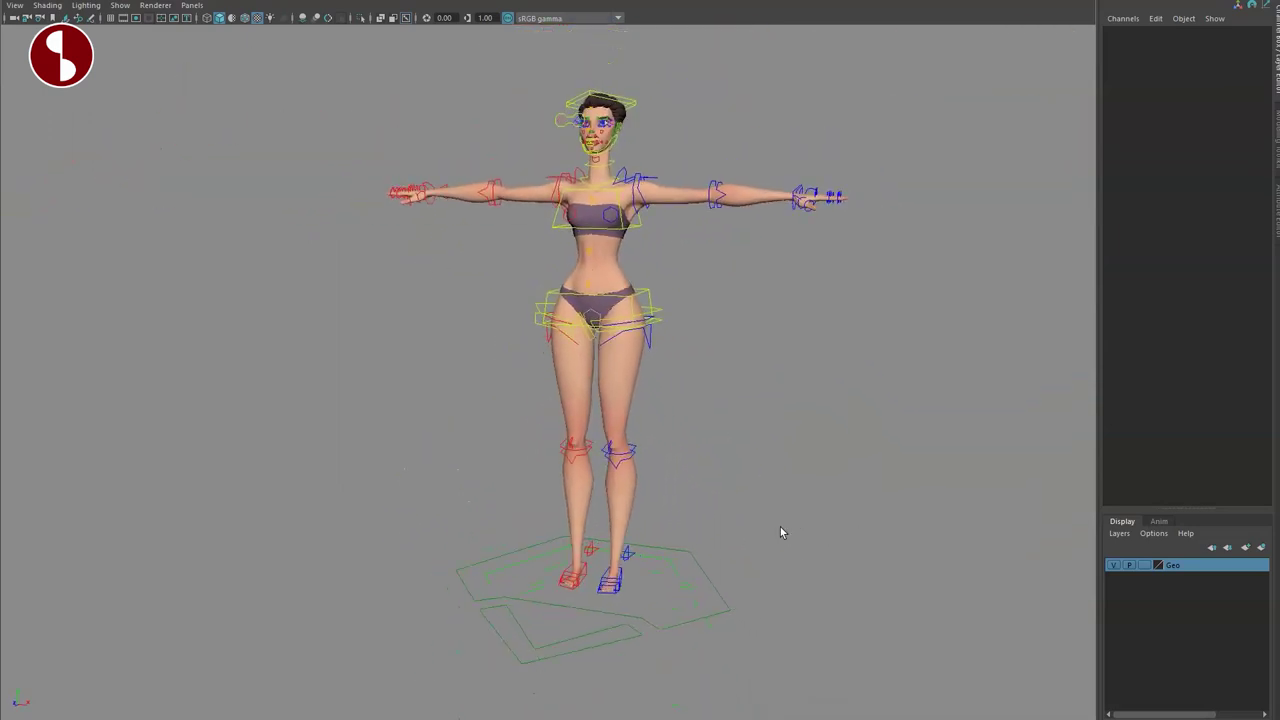
{"action": "left_click", "coordinate": [722, 573]}
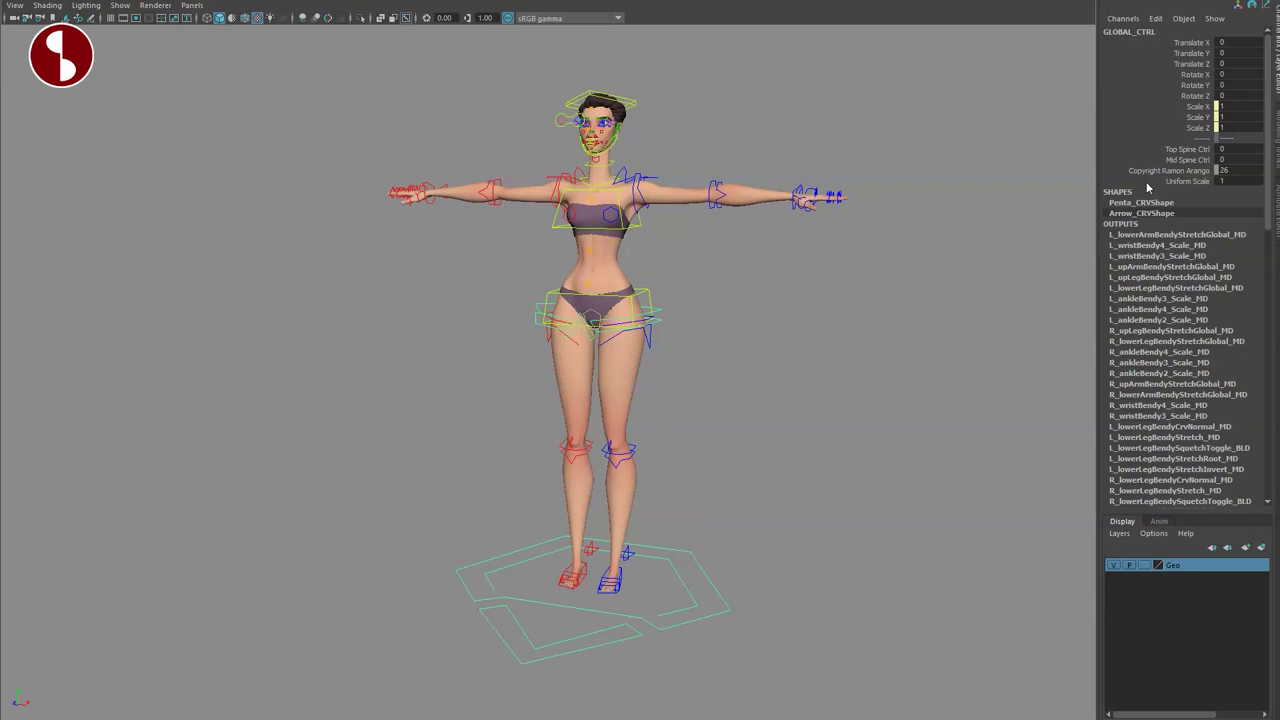
{"action": "middle_click_drag", "start_coordinate": [872, 323], "coordinate": [770, 368]}
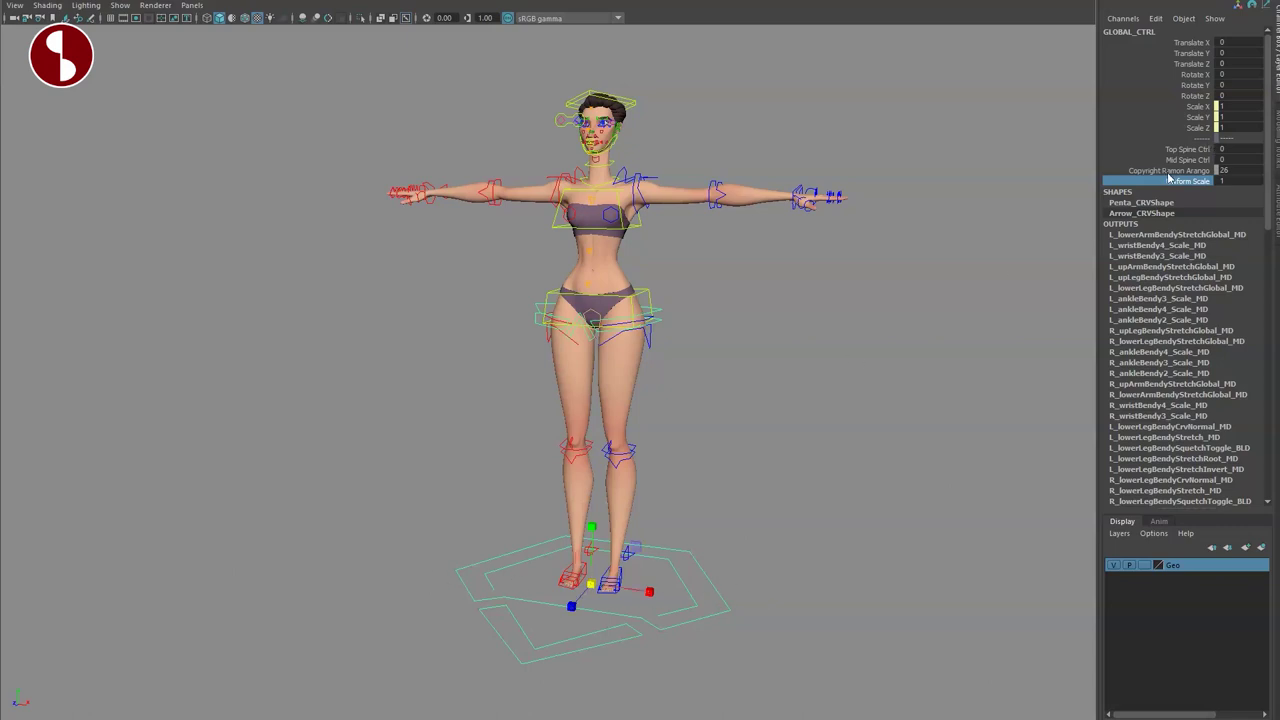
{"action": "left_click_drag", "start_coordinate": [1018, 284], "coordinate": [690, 318], "text": "alt"}
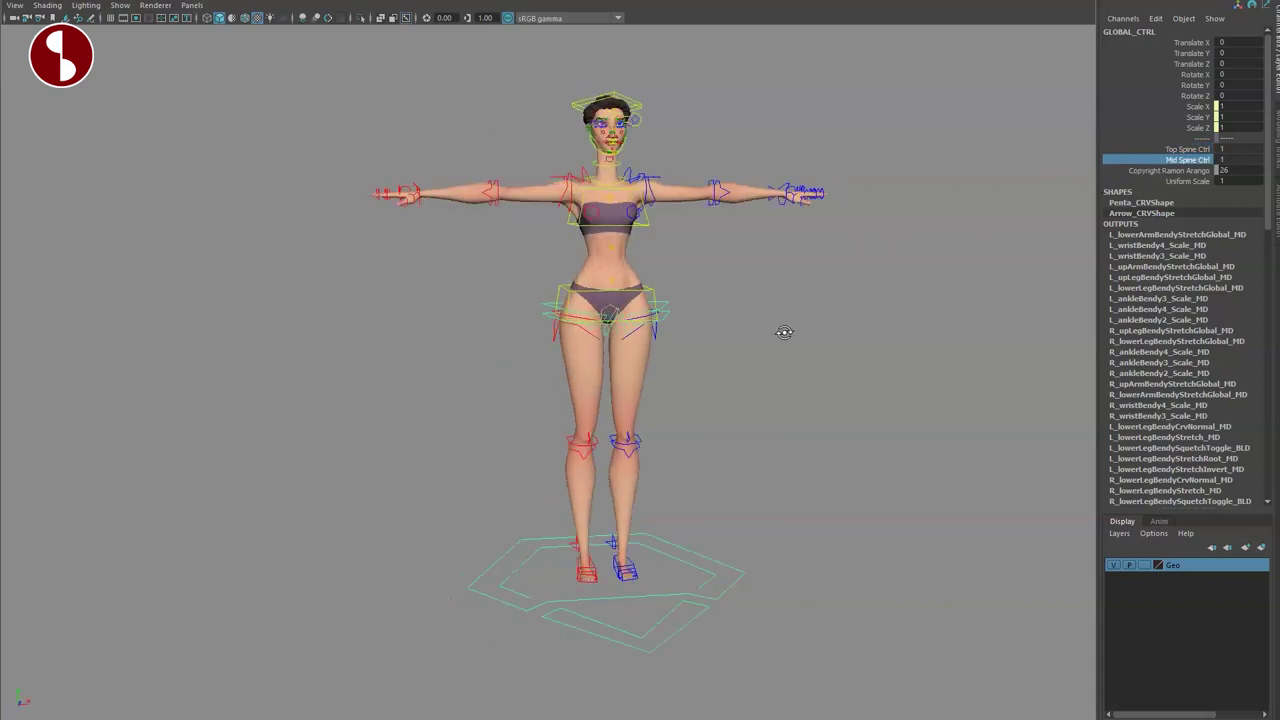
Try moving the character vertically with the inner global offset control on the ground.
{"action": "left_click_drag", "start_coordinate": [780, 329], "coordinate": [767, 527], "text": "alt"}
{"action": "left_click", "coordinate": [748, 508]}
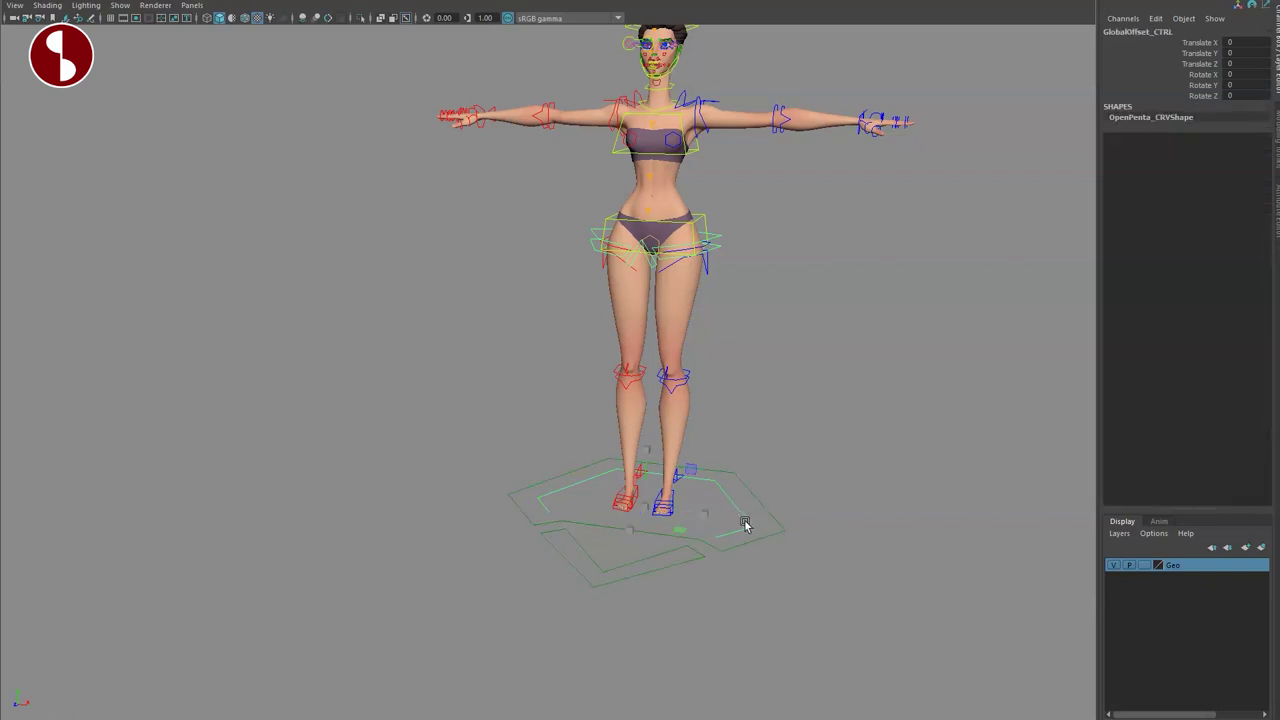
{"action": "key", "text": "w"}
{"action": "left_click_drag", "start_coordinate": [643, 504], "coordinate": [645, 528]}
{"action": "key", "text": "ctrl+z"}
{"action": "left_click_drag", "start_coordinate": [646, 448], "coordinate": [698, 719]}
{"action": "left_click_drag", "start_coordinate": [729, 645], "coordinate": [547, 530], "text": "alt"}
Try rotating and moving the whole character with the outer global control, and undo the changes.
{"action": "left_click", "coordinate": [467, 511]}
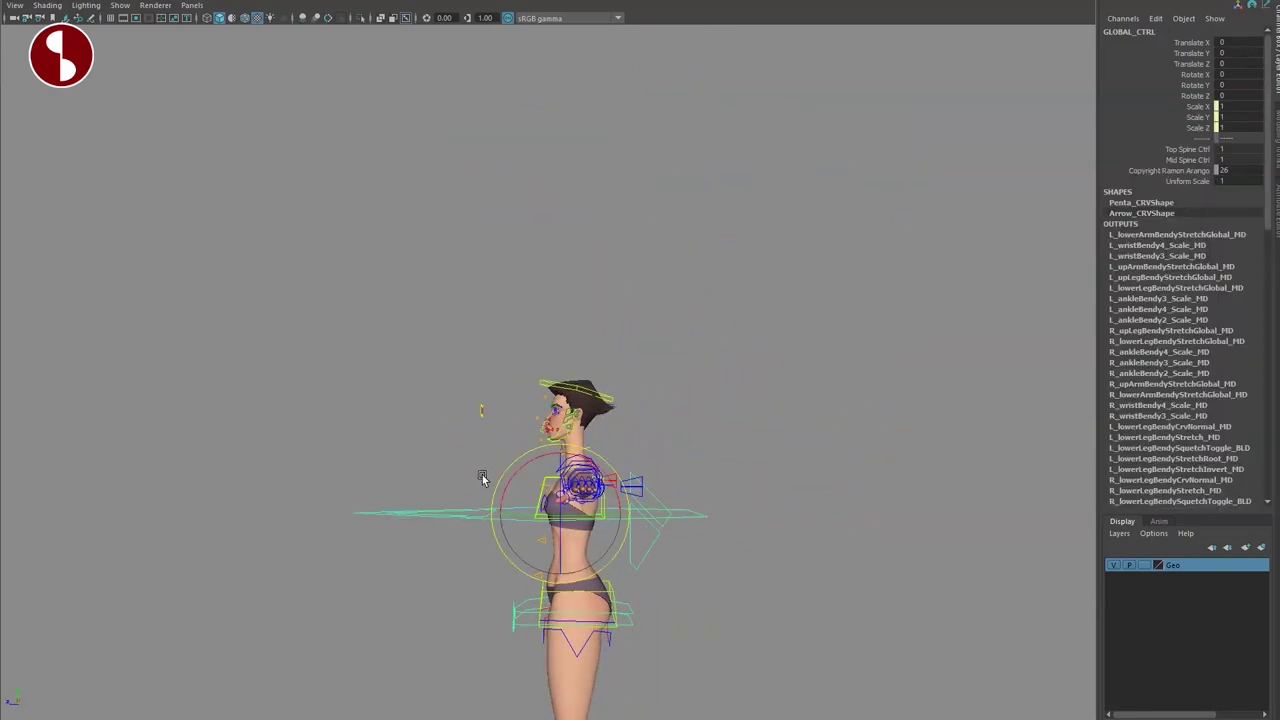
{"action": "left_click_drag", "start_coordinate": [507, 472], "coordinate": [483, 512]}
{"action": "key", "text": "w"}
{"action": "left_click_drag", "start_coordinate": [561, 514], "coordinate": [396, 326]}
{"action": "key", "text": "e"}
{"action": "key", "text": "ctrl+z"}
{"action": "key", "text": "ctrl+z"}
{"action": "key", "text": "ctrl+z"}
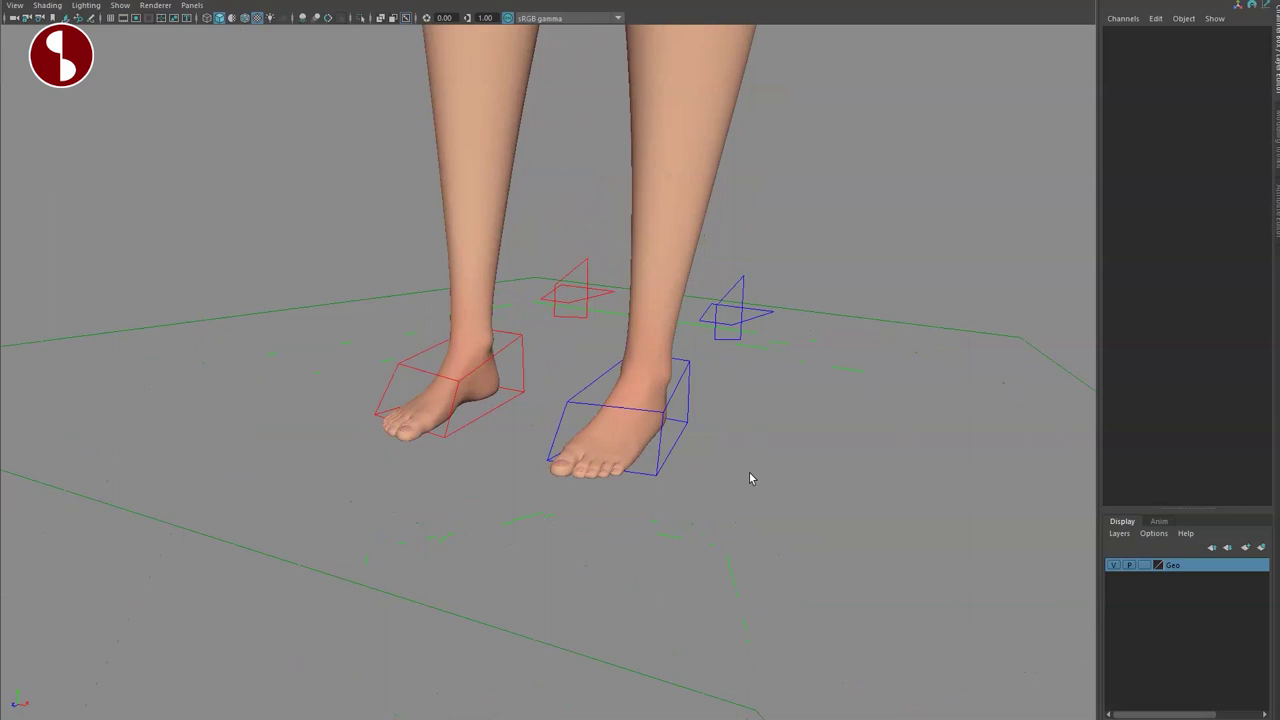
Raise the left foot IK control behind the body and rotate it so that the left knee bends.
{"action": "mouse_move", "coordinate": [751, 477]}
{"action": "left_mouse_down", "text": "alt"}
{"action": "mouse_move", "coordinate": [737, 451]}
{"action": "mouse_move", "coordinate": [736, 482]}
{"action": "left_mouse_up", "text": "alt"}
{"action": "left_click", "coordinate": [730, 458]}
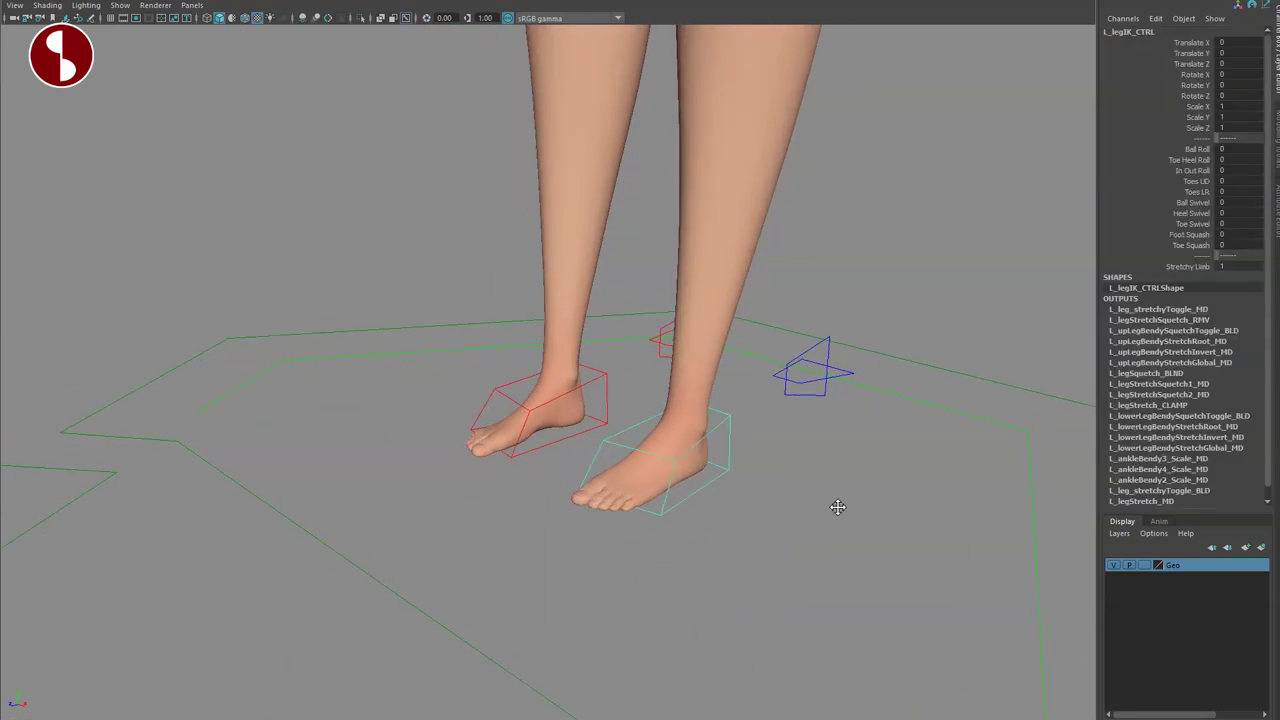
{"action": "right_click_drag", "start_coordinate": [838, 506], "coordinate": [771, 494], "text": "alt"}
{"action": "middle_click_drag", "start_coordinate": [771, 494], "coordinate": [846, 560], "text": "alt"}
{"action": "right_click_drag", "start_coordinate": [846, 560], "coordinate": [660, 476], "text": "alt"}
{"action": "left_click_drag", "start_coordinate": [668, 490], "coordinate": [779, 370]}
{"action": "key", "text": "e"}
{"action": "middle_click_drag", "start_coordinate": [779, 370], "coordinate": [802, 437], "text": "alt"}
{"action": "right_click_drag", "start_coordinate": [802, 437], "coordinate": [766, 434], "text": "alt"}
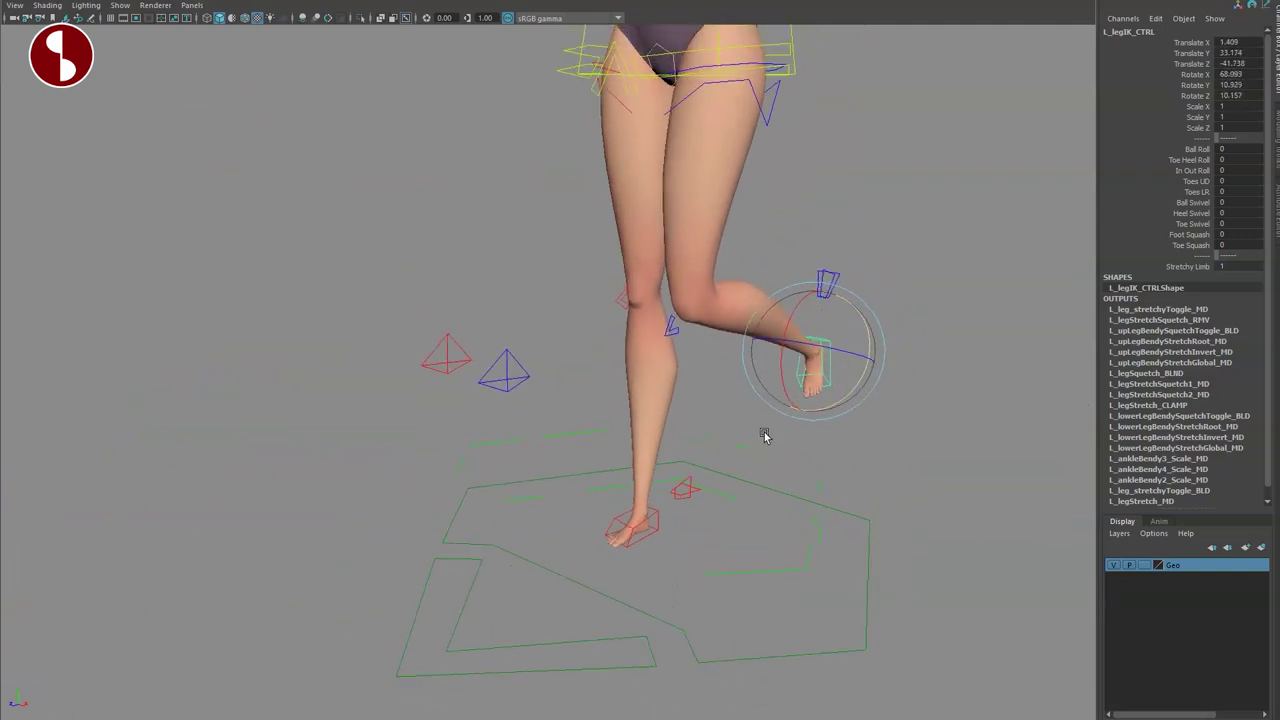
Try moving the left knee's pole vector control, and undo all pose changes on the left leg.
{"action": "left_click_drag", "start_coordinate": [766, 434], "coordinate": [790, 410], "text": "alt"}
{"action": "key", "text": "w"}
{"action": "left_click", "coordinate": [528, 362]}
{"action": "middle_click_drag", "start_coordinate": [607, 362], "coordinate": [693, 359]}
{"action": "left_click_drag", "start_coordinate": [693, 359], "coordinate": [602, 386]}
{"action": "key", "text": "ctrl+z"}
{"action": "middle_click_drag", "start_coordinate": [839, 221], "coordinate": [999, 219]}
{"action": "key", "text": "ctrl+z"}
{"action": "key", "text": "ctrl+z"}
{"action": "key", "text": "ctrl+z"}
{"action": "key", "text": "ctrl+z"}
{"action": "key", "text": "ctrl+z"}
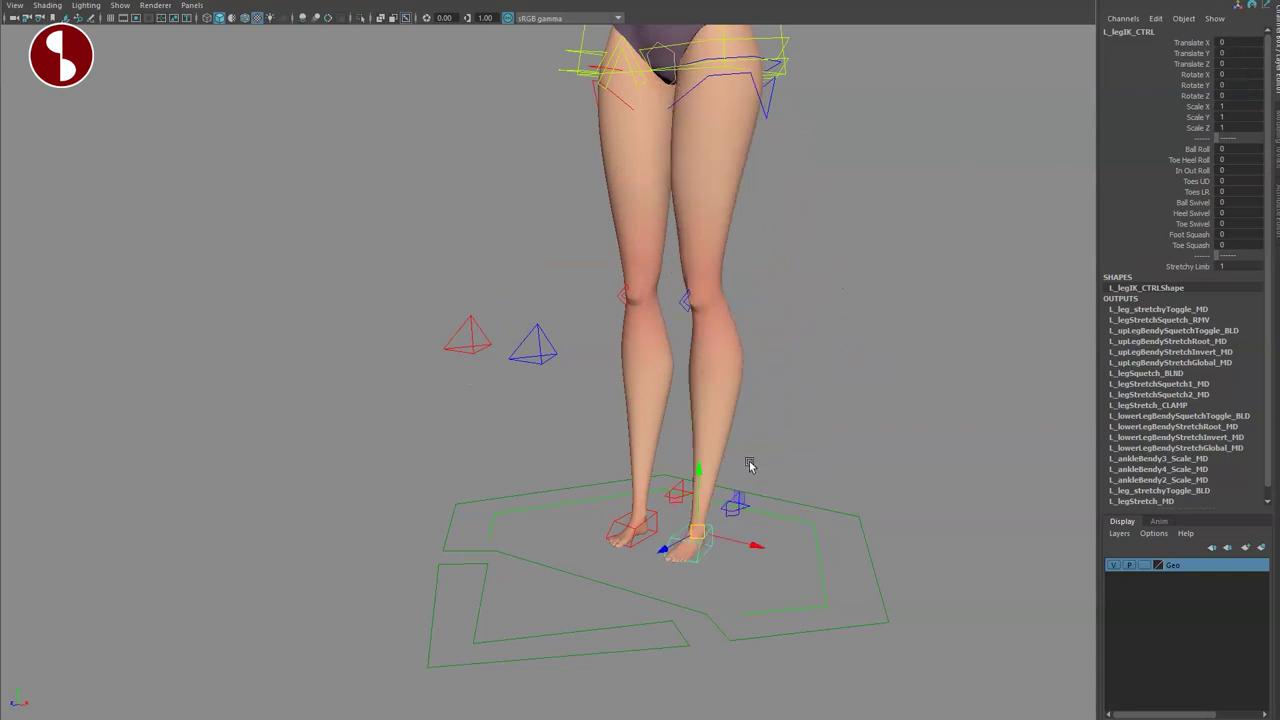
Try out the left foot IK control's roll attributes, including Toe Heel Roll, and the Toes LR attribute, undoing each change.
{"action": "middle_click_drag", "start_coordinate": [719, 460], "coordinate": [679, 385], "text": "alt"}
{"action": "right_click_drag", "start_coordinate": [679, 385], "coordinate": [703, 417], "text": "alt"}
{"action": "middle_click_drag", "start_coordinate": [703, 417], "coordinate": [640, 360], "text": "alt"}
{"action": "right_click_drag", "start_coordinate": [640, 360], "coordinate": [766, 431], "text": "alt"}
{"action": "middle_click_drag", "start_coordinate": [766, 431], "coordinate": [708, 404], "text": "alt"}
{"action": "right_click_drag", "start_coordinate": [708, 404], "coordinate": [755, 421], "text": "alt"}
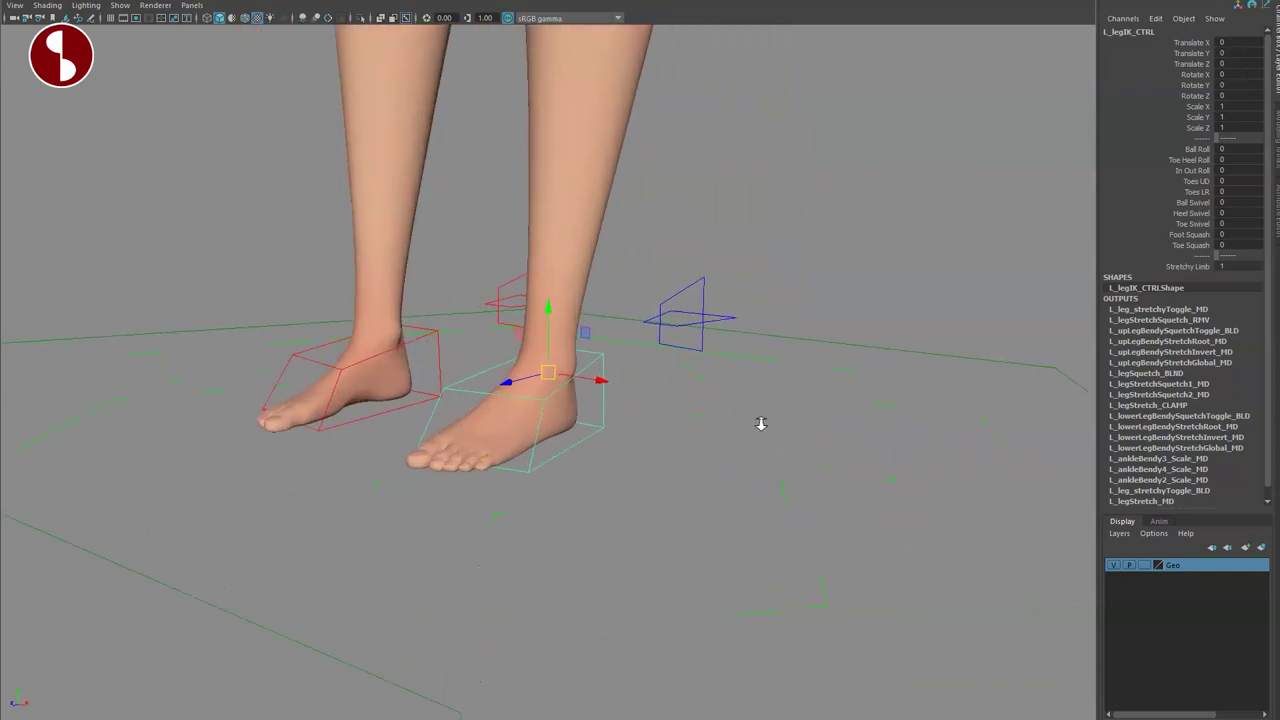
{"action": "middle_click_drag", "start_coordinate": [849, 198], "coordinate": [1151, 180]}
{"action": "key", "text": "ctrl+z"}
{"action": "left_click", "coordinate": [1132, 163]}
{"action": "key", "text": "ctrl+z"}
{"action": "middle_click_drag", "start_coordinate": [1043, 193], "coordinate": [761, 201]}
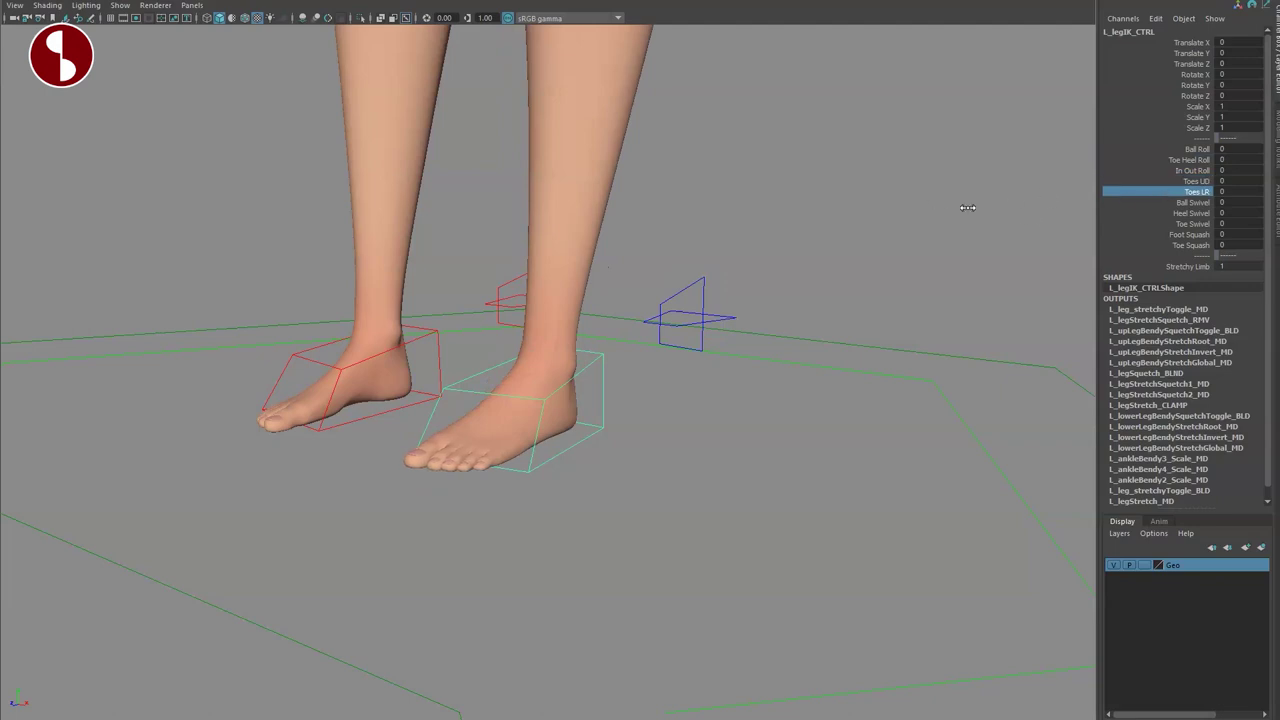
Try the left foot's Ball Swivel, Heel Swivel and Toe Swivel attributes one by one, undoing each change.
{"action": "left_click", "coordinate": [1163, 203]}
{"action": "middle_click_drag", "start_coordinate": [920, 217], "coordinate": [1048, 238]}
{"action": "key", "text": "ctrl+z"}
{"action": "left_click", "coordinate": [1127, 213]}
{"action": "key", "text": "ctrl+z"}
{"action": "left_click", "coordinate": [1174, 224]}
{"action": "key", "text": "ctrl+z"}
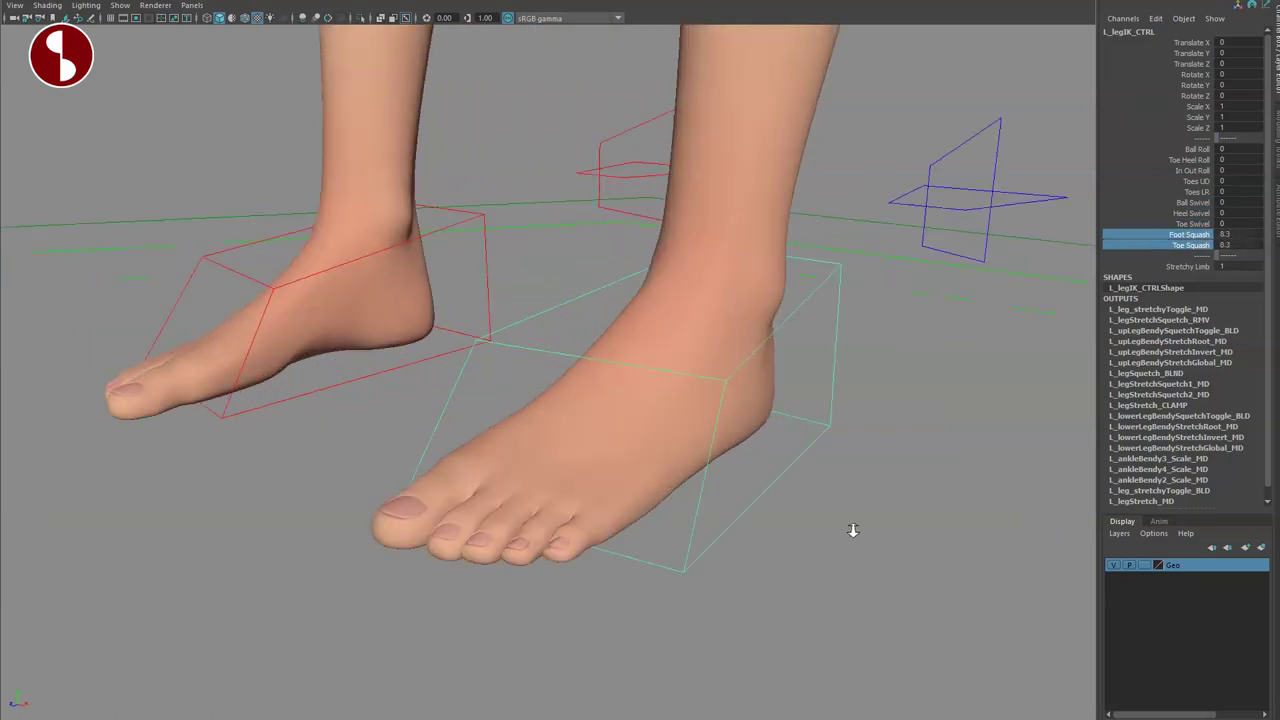
Check Foot Squash and Toe Squash at 8.3 on the left foot, and try both attributes on the right foot IK control.
{"action": "left_click_drag", "start_coordinate": [849, 529], "coordinate": [728, 460], "text": "alt"}
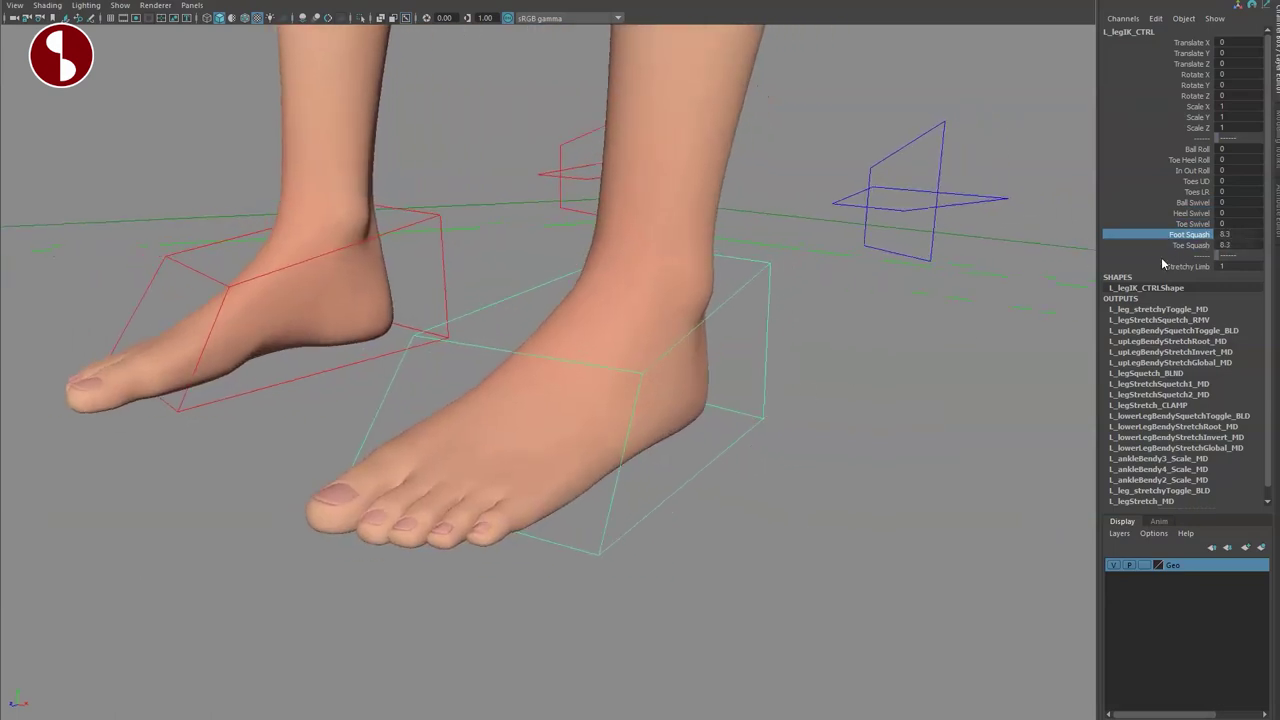
{"action": "middle_click_drag", "start_coordinate": [905, 400], "coordinate": [955, 402], "text": "alt"}
{"action": "right_click_drag", "start_coordinate": [955, 402], "coordinate": [857, 426], "text": "alt"}
{"action": "left_click", "coordinate": [493, 272]}
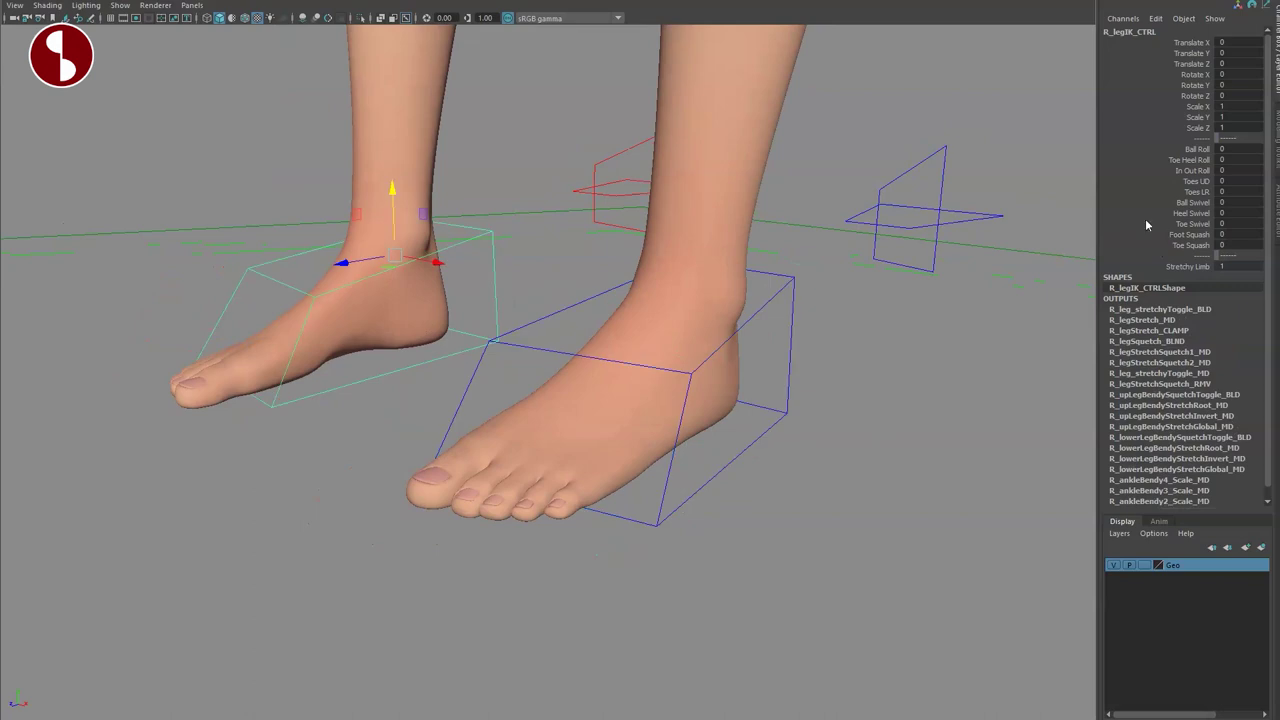
{"action": "left_click_drag", "start_coordinate": [1188, 245], "coordinate": [1188, 234]}
{"action": "middle_click_drag", "start_coordinate": [880, 297], "coordinate": [852, 303]}
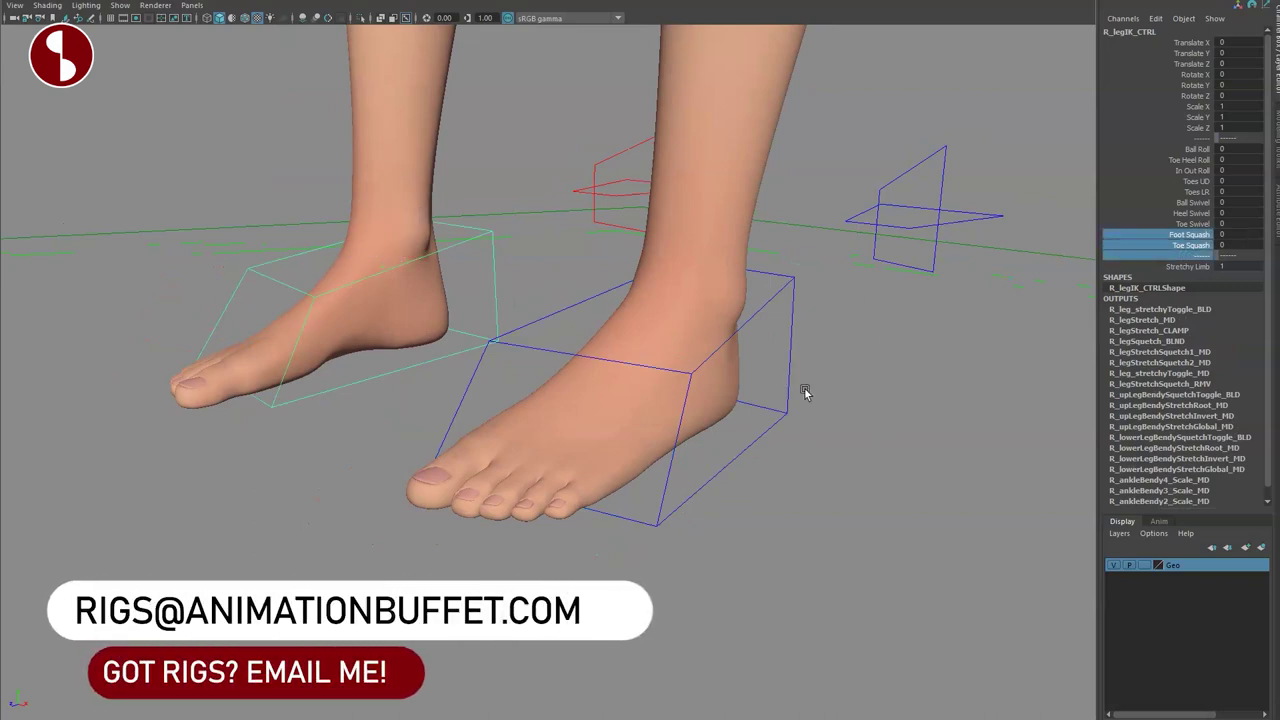
{"action": "left_click_drag", "start_coordinate": [746, 515], "coordinate": [712, 522], "text": "alt"}
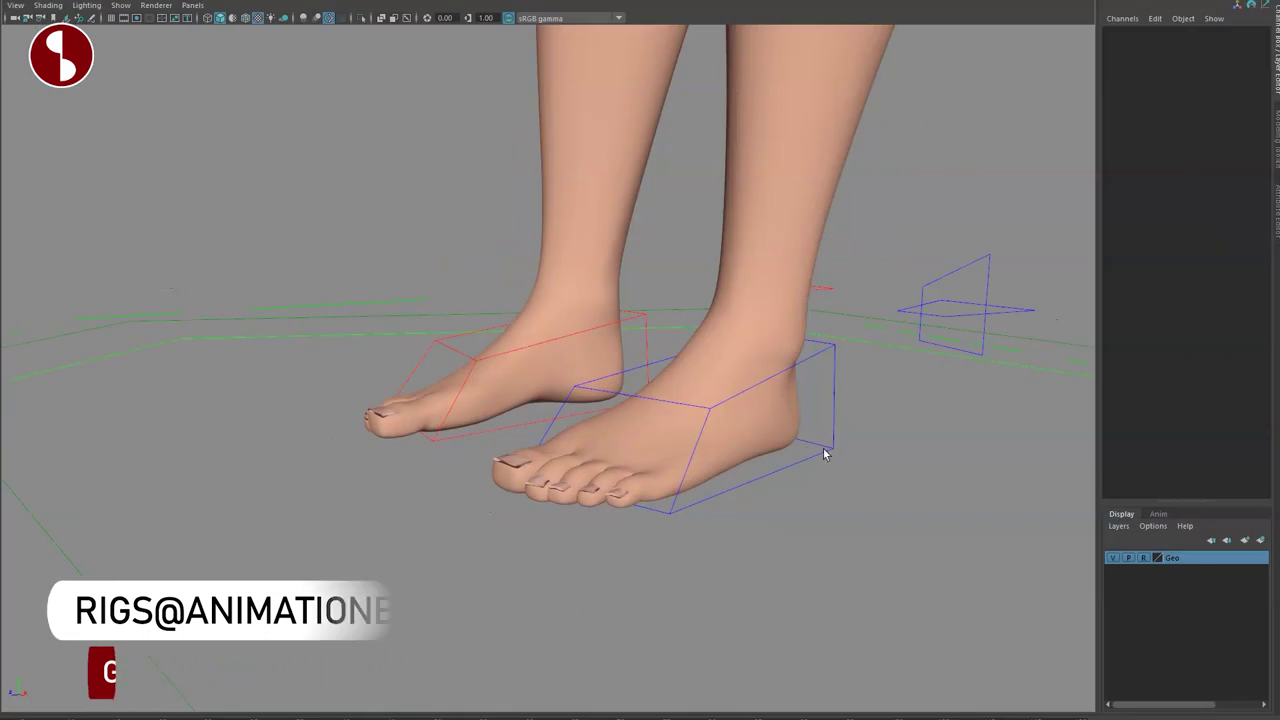
In the other scene, try Foot Squash and Toe Squash separately at 10 on the left foot IK control, and undo them.
{"action": "left_click", "coordinate": [830, 449]}
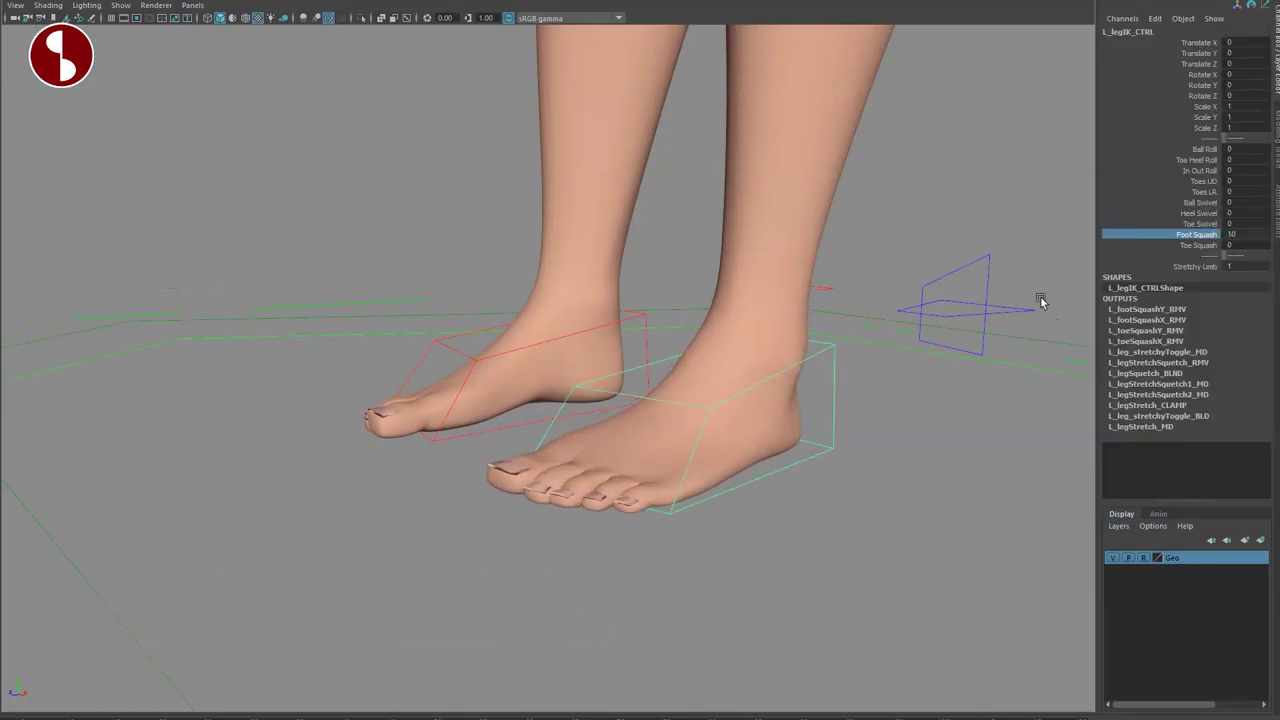
{"action": "left_click", "coordinate": [1196, 245]}
{"action": "middle_click_drag", "start_coordinate": [877, 282], "coordinate": [967, 349]}
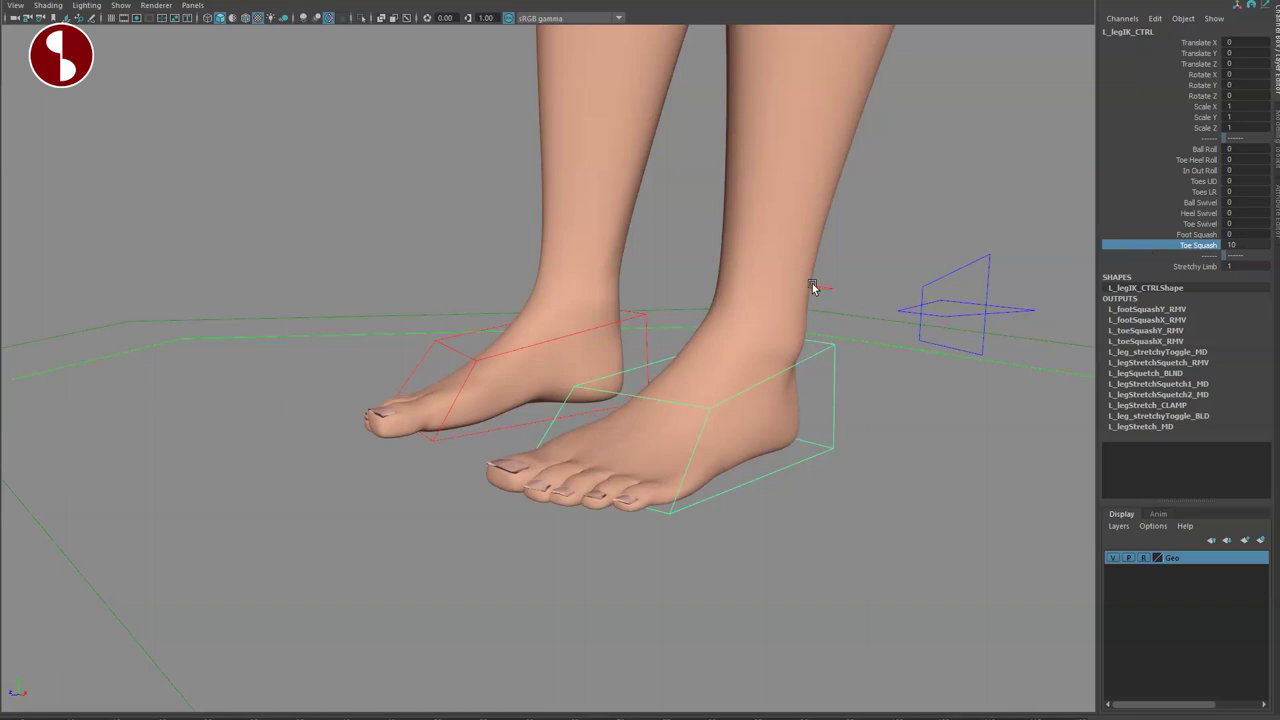
{"action": "key", "text": "ctrl+z"}
{"action": "left_click_drag", "start_coordinate": [551, 473], "coordinate": [606, 452], "text": "alt"}
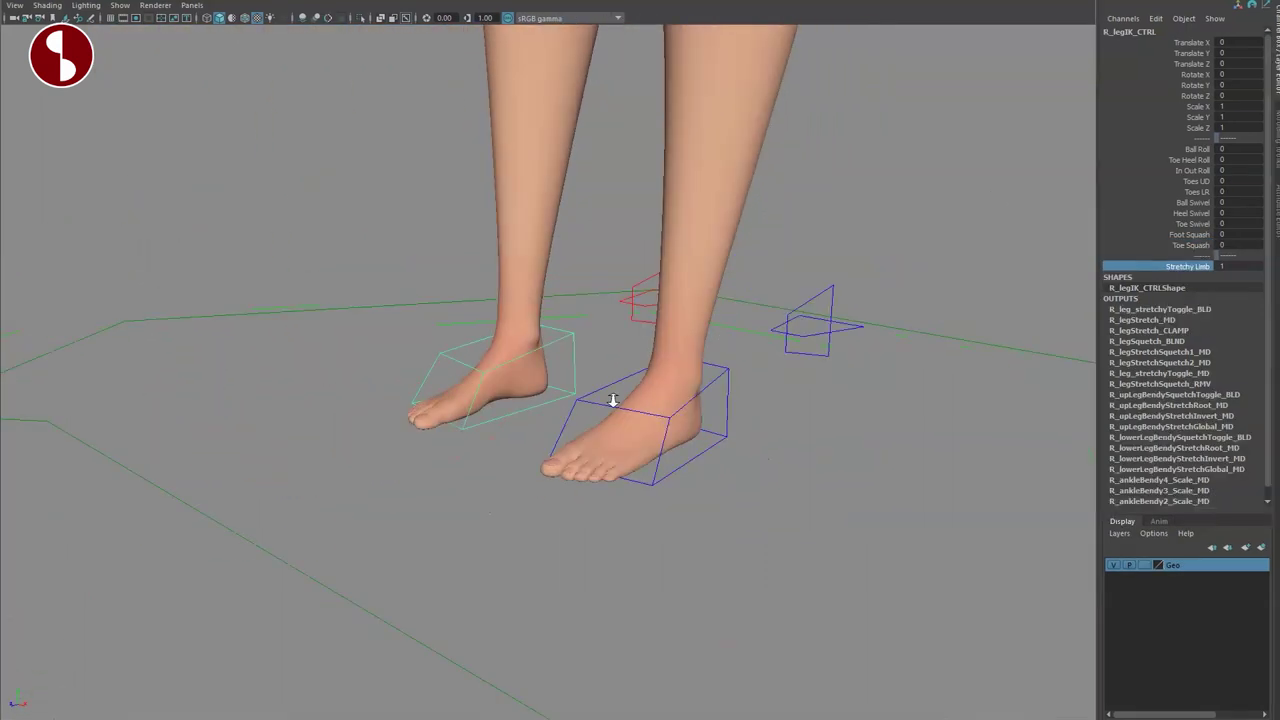
Pull the left foot IK control down and outward, try Stretchy Limb at 0, and undo the changes.
{"action": "left_click_drag", "start_coordinate": [611, 399], "coordinate": [700, 433], "text": "alt"}
{"action": "left_click", "coordinate": [687, 418]}
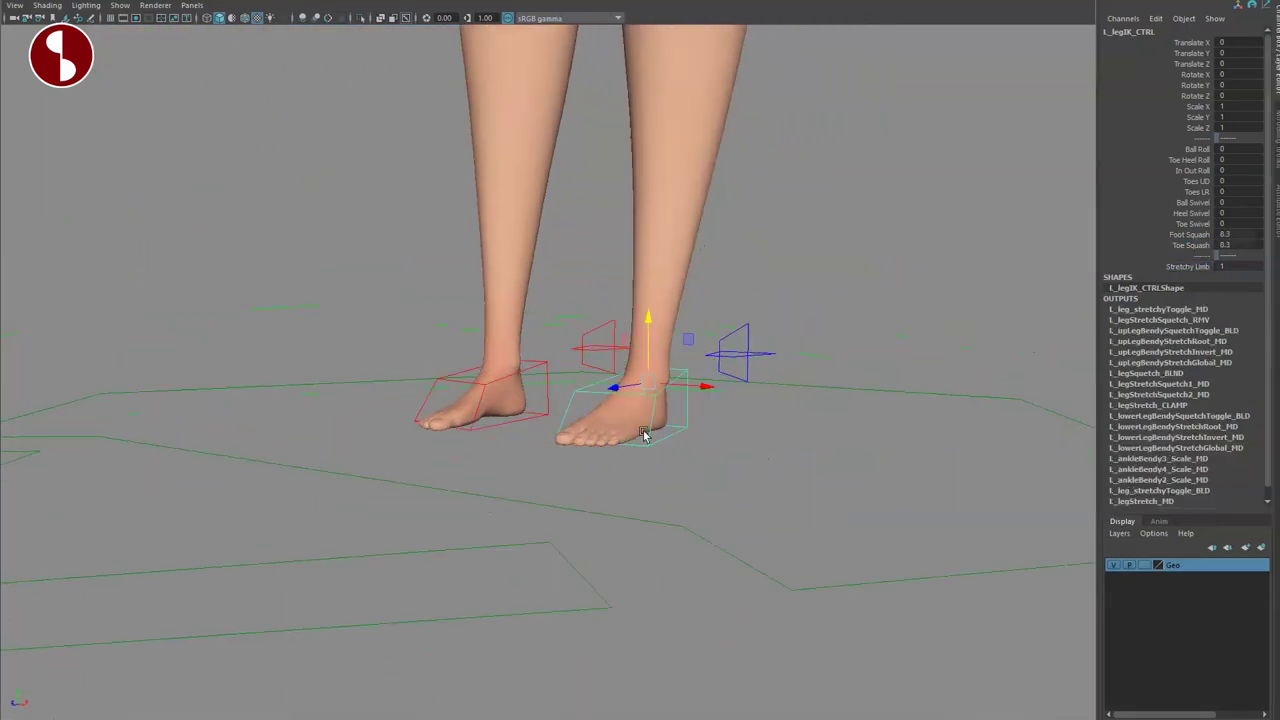
{"action": "left_click_drag", "start_coordinate": [650, 386], "coordinate": [799, 546]}
{"action": "right_click_drag", "start_coordinate": [799, 546], "coordinate": [562, 346], "text": "alt"}
{"action": "middle_click_drag", "start_coordinate": [562, 346], "coordinate": [649, 434], "text": "alt"}
{"action": "left_click_drag", "start_coordinate": [676, 506], "coordinate": [778, 626]}
{"action": "middle_click_drag", "start_coordinate": [945, 301], "coordinate": [771, 301]}
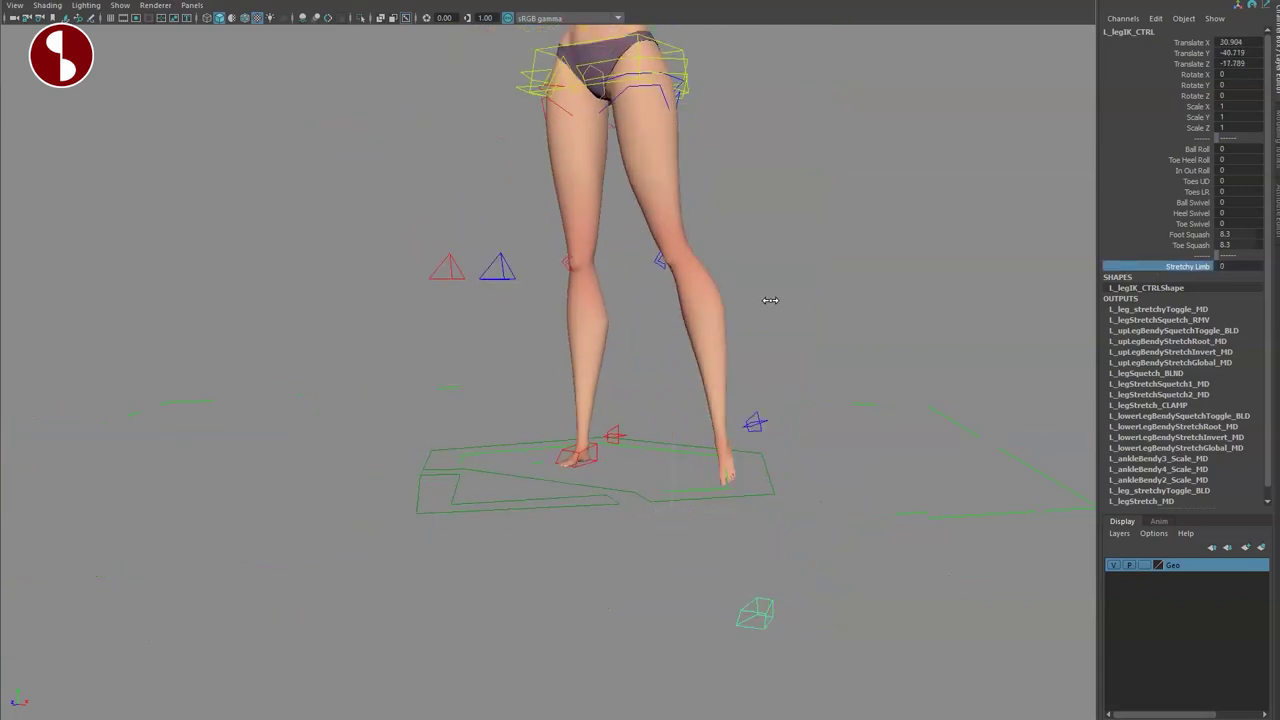
{"action": "key", "text": "ctrl+z"}
{"action": "key", "text": "ctrl+z"}
{"action": "key", "text": "ctrl+z"}
{"action": "key", "text": "ctrl+z"}
Select the leg settings control behind the left heel and set its Bendies attribute to 1.
{"action": "middle_click_drag", "start_coordinate": [688, 414], "coordinate": [629, 389], "text": "alt"}
{"action": "left_click", "coordinate": [617, 422]}
{"action": "right_click_drag", "start_coordinate": [617, 422], "coordinate": [711, 360], "text": "alt"}
{"action": "left_click_drag", "start_coordinate": [843, 274], "coordinate": [896, 374], "text": "alt"}
{"action": "right_click_drag", "start_coordinate": [896, 374], "coordinate": [790, 226], "text": "alt"}
{"action": "middle_click_drag", "start_coordinate": [831, 228], "coordinate": [880, 357], "text": "alt"}
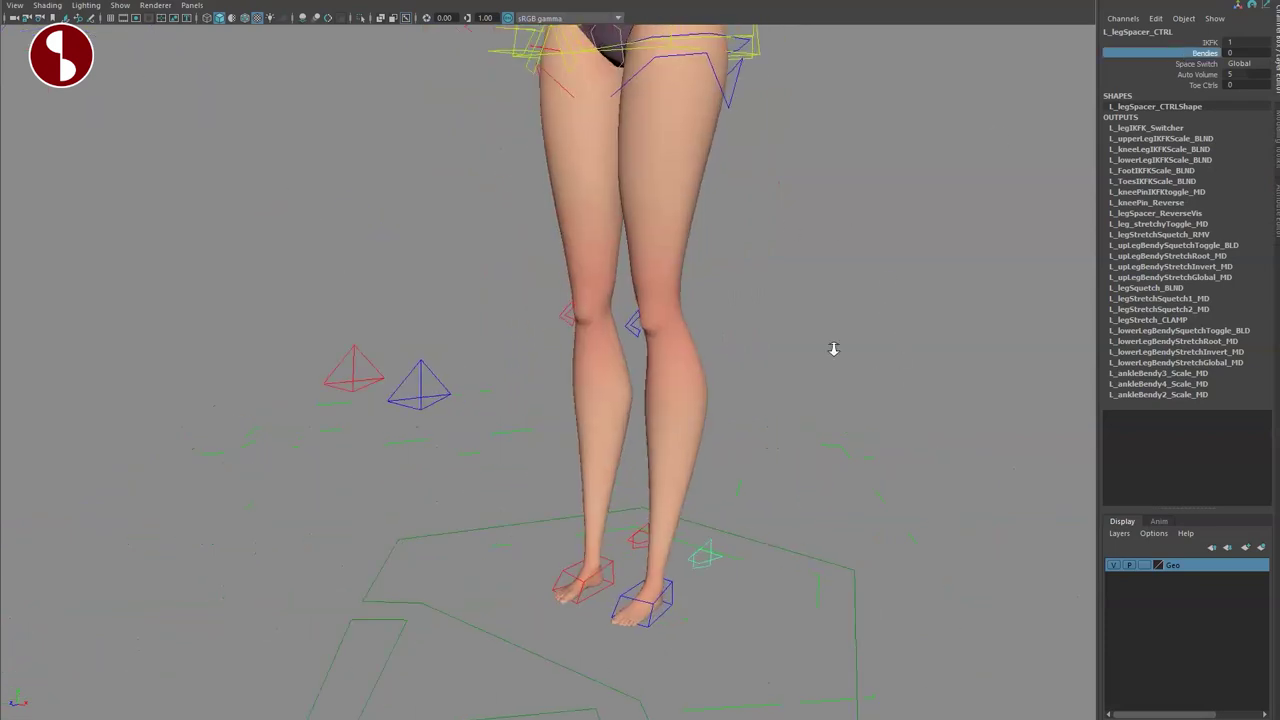
{"action": "right_click_drag", "start_coordinate": [880, 357], "coordinate": [845, 313], "text": "alt"}
{"action": "middle_click_drag", "start_coordinate": [880, 332], "coordinate": [978, 335]}
Set the Geo layer to reference, try moving the left leg's bendy controls, and undo the changes.
{"action": "left_click", "coordinate": [661, 456]}
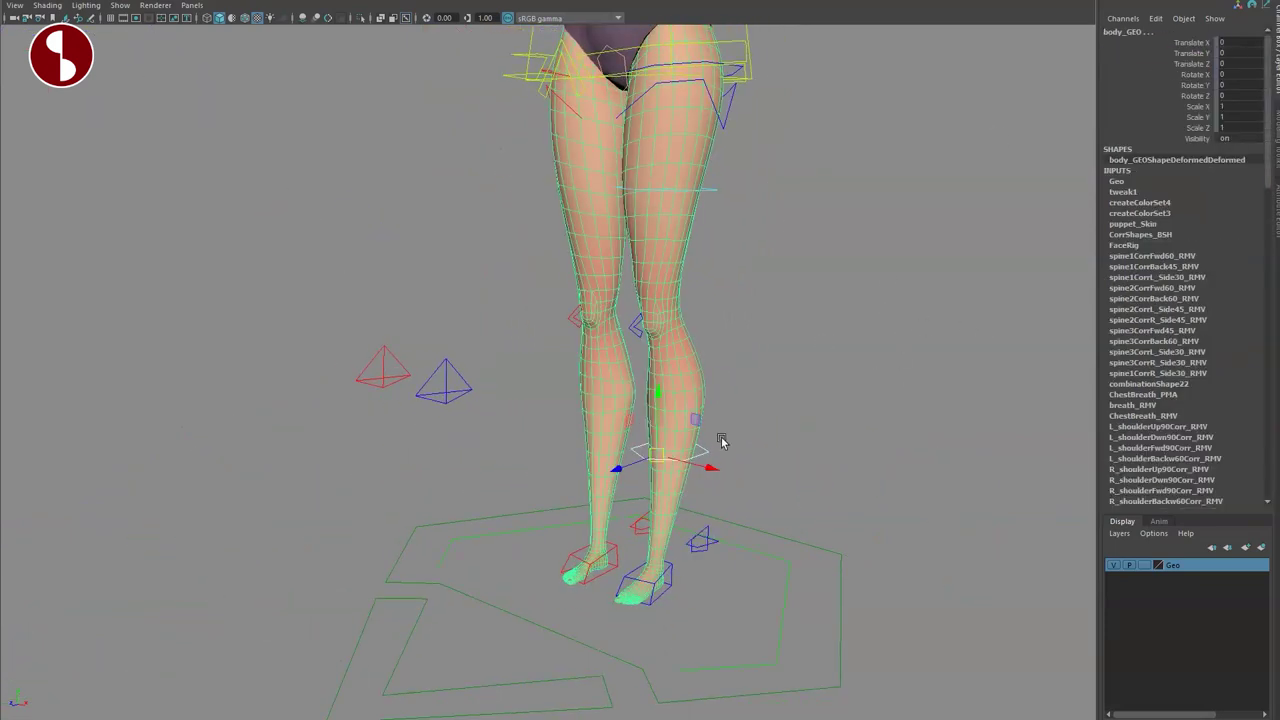
{"action": "left_click", "coordinate": [700, 454]}
{"action": "left_click", "coordinate": [657, 451]}
{"action": "mouse_move", "coordinate": [657, 451]}
{"action": "left_mouse_down"}
{"action": "mouse_move", "coordinate": [792, 410]}
{"action": "mouse_move", "coordinate": [655, 460]}
{"action": "left_mouse_up"}
{"action": "left_click", "coordinate": [1145, 565]}
{"action": "left_click", "coordinate": [1145, 565]}
{"action": "key", "text": "ctrl+z"}
{"action": "left_click", "coordinate": [698, 191]}
{"action": "left_click", "coordinate": [660, 191]}
{"action": "key", "text": "ctrl+z"}
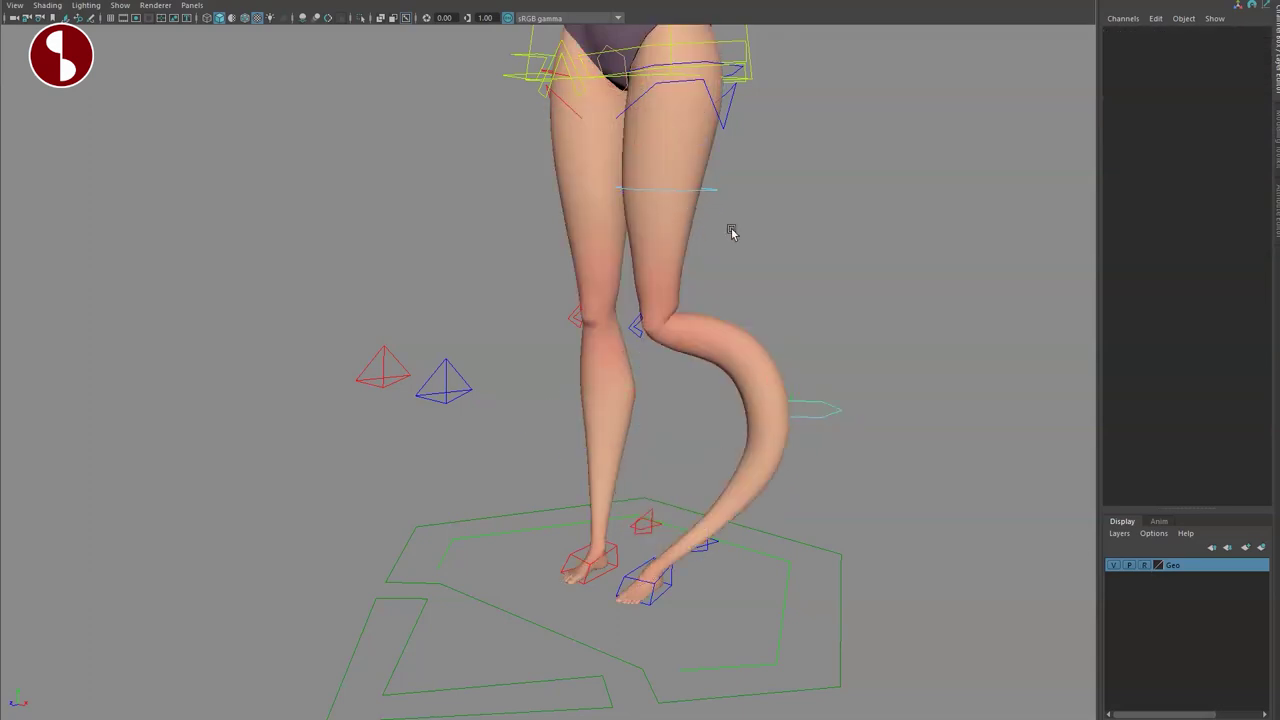
{"action": "key", "text": "ctrl+z"}
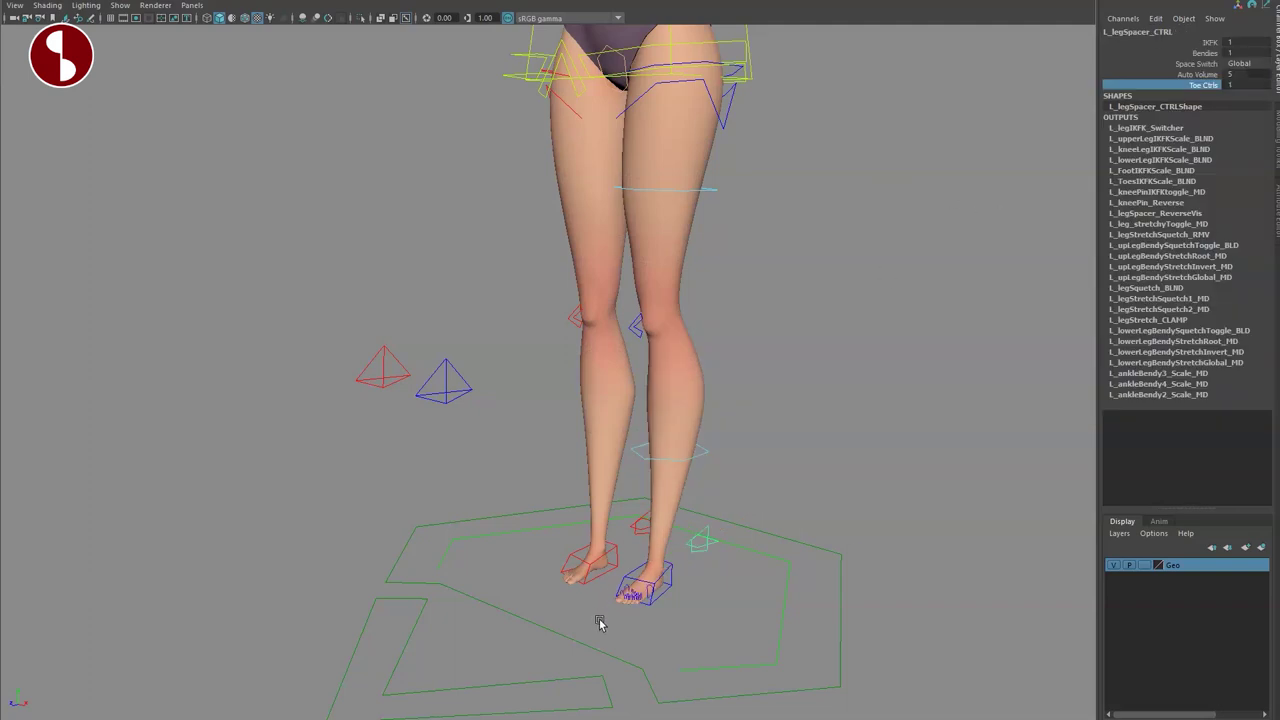
Frame the left foot's toe controls, try adjusting one of them, and undo the change.
{"action": "left_click", "coordinate": [630, 598]}
{"action": "key", "text": "f"}
{"action": "left_click", "coordinate": [715, 372]}
{"action": "middle_click_drag", "start_coordinate": [716, 373], "coordinate": [852, 442], "text": "alt"}
{"action": "right_click_drag", "start_coordinate": [852, 442], "coordinate": [672, 420], "text": "alt"}
{"action": "left_click_drag", "start_coordinate": [817, 364], "coordinate": [722, 385]}
{"action": "key", "text": "ctrl+z"}
Try rotating the left foot's big toe and middle toe controls, and undo the rotations.
{"action": "left_click", "coordinate": [631, 381]}
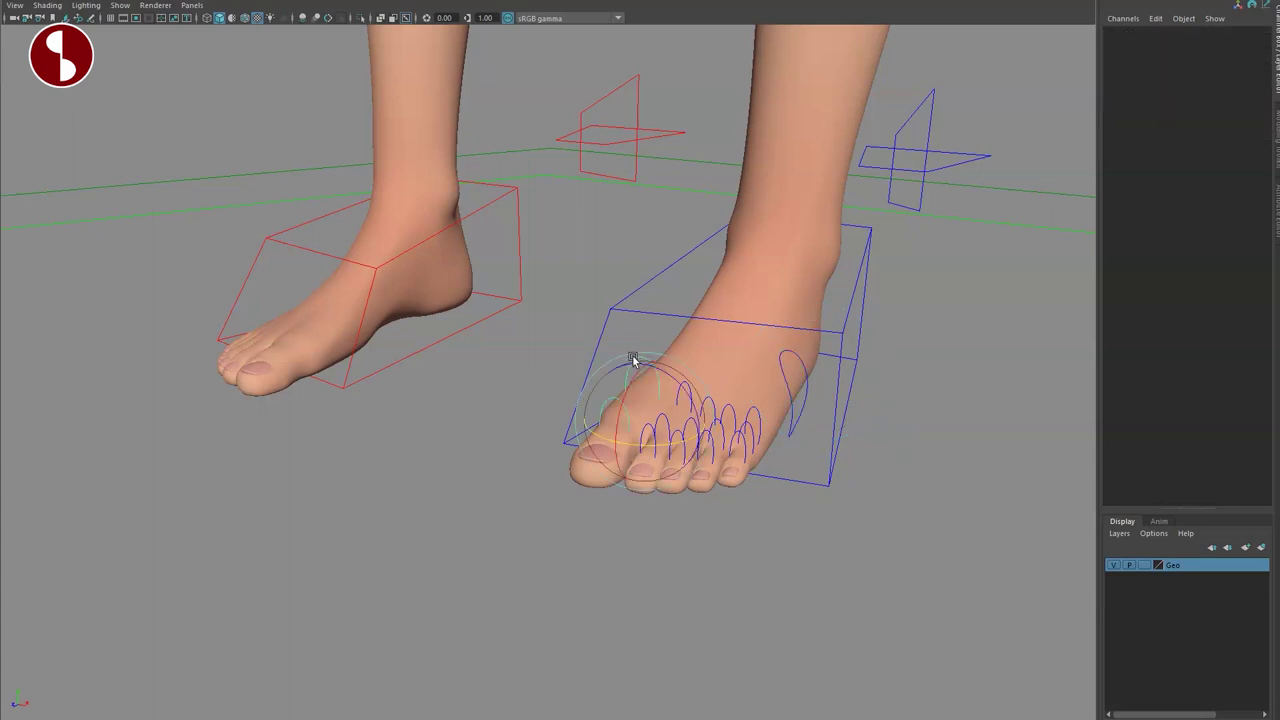
{"action": "left_click", "coordinate": [633, 362]}
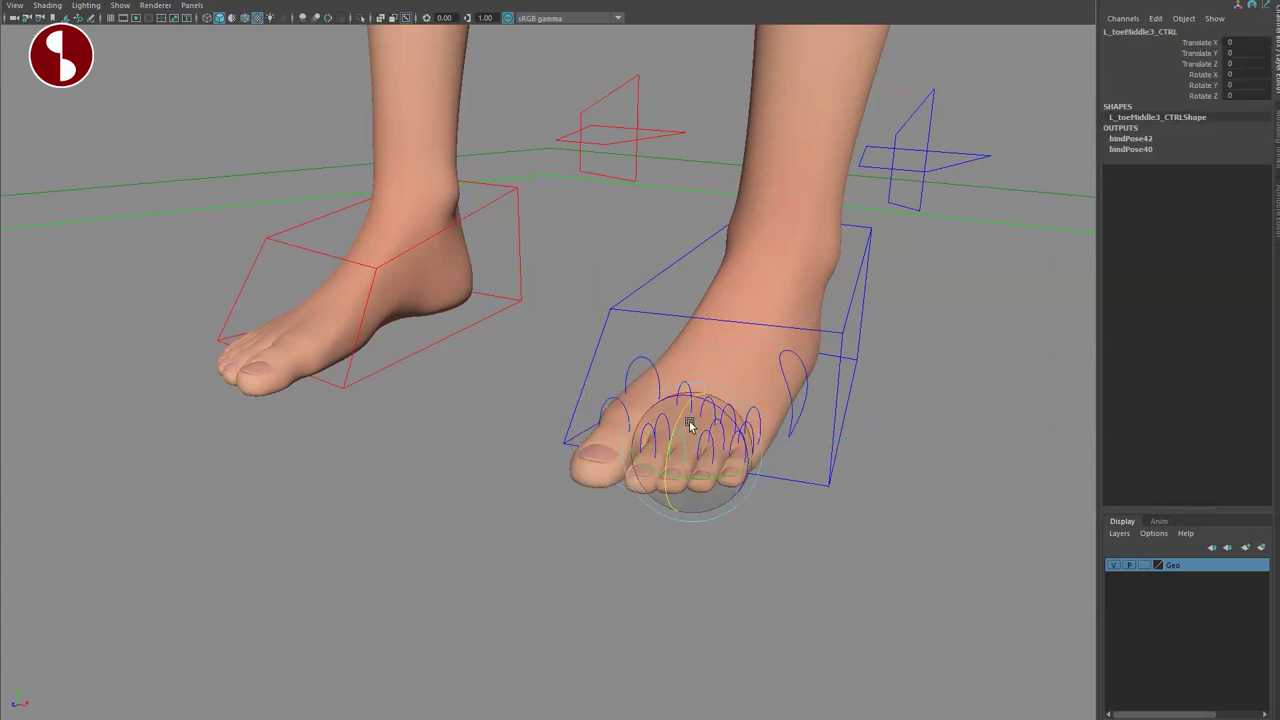
{"action": "key", "text": "ctrl+z"}
{"action": "key", "text": "ctrl+z"}
{"action": "key", "text": "ctrl+z"}
{"action": "scroll", "coordinate": [771, 409], "scroll_direction": "down", "scroll_amount": 4}
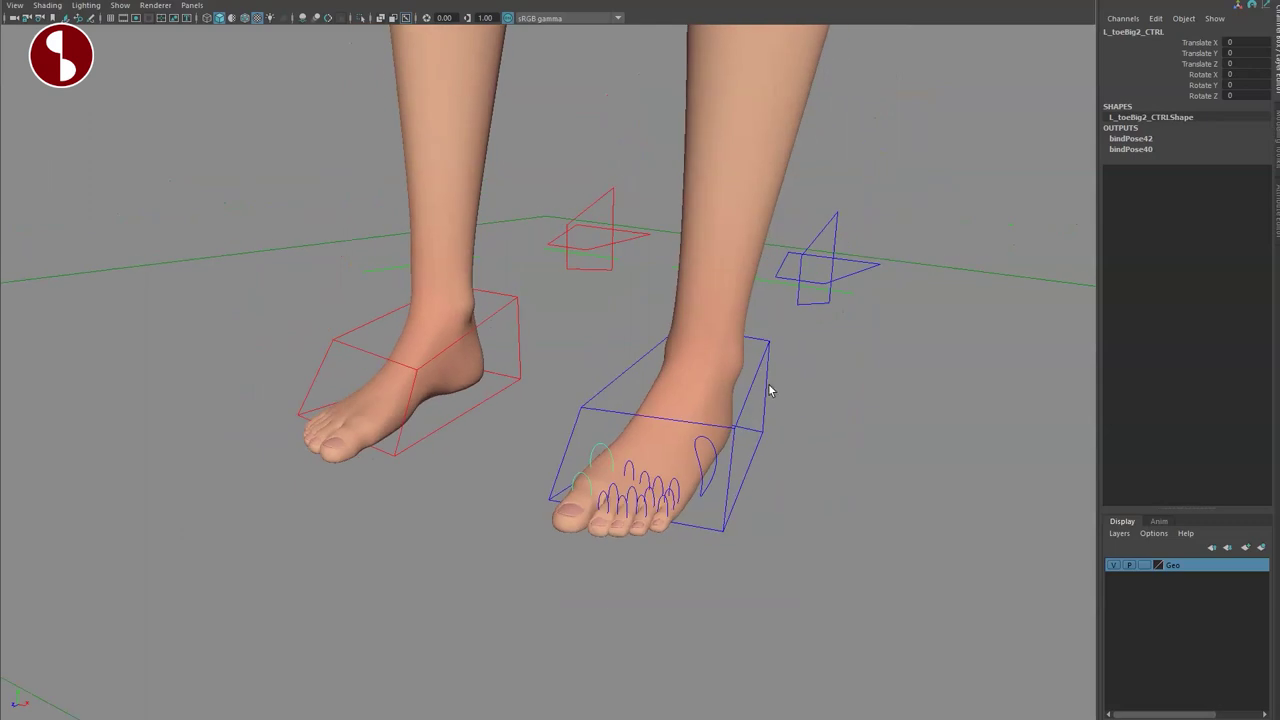
Switch the left leg to FK by setting IKFK to 0 on its leg settings control.
{"action": "left_click_drag", "start_coordinate": [930, 390], "coordinate": [849, 352], "text": "alt"}
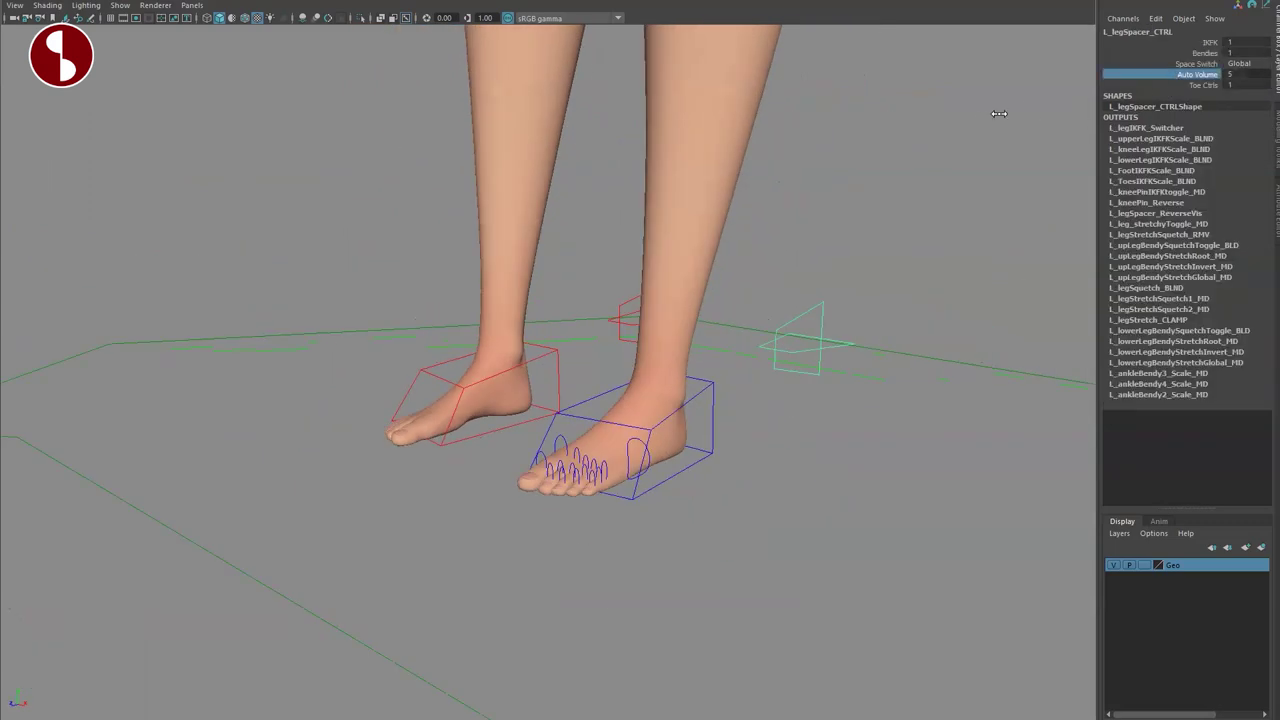
{"action": "middle_click_drag", "start_coordinate": [842, 205], "coordinate": [894, 348], "text": "alt"}
{"action": "scroll", "coordinate": [894, 348], "scroll_direction": "down", "scroll_amount": 4}
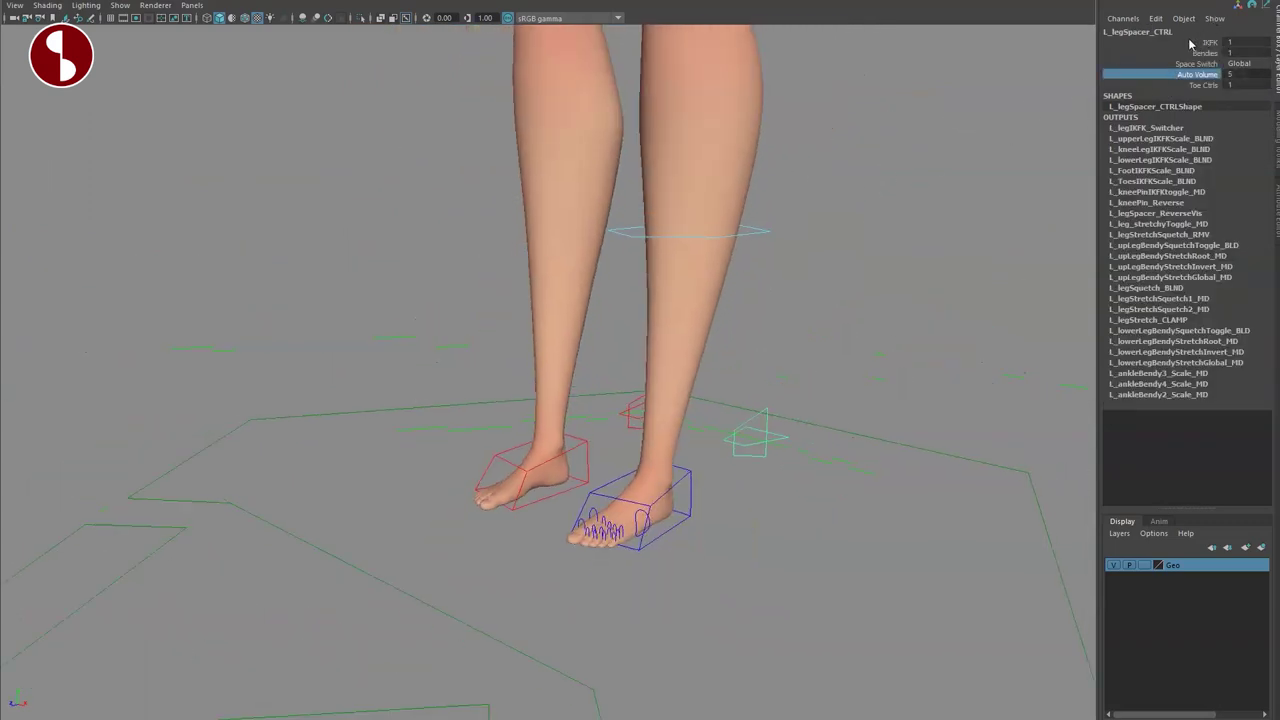
{"action": "left_click", "coordinate": [1208, 43]}
{"action": "middle_click_drag", "start_coordinate": [733, 242], "coordinate": [803, 431], "text": "alt"}
{"action": "scroll", "coordinate": [803, 431], "scroll_direction": "down", "scroll_amount": 5}
{"action": "middle_click_drag", "start_coordinate": [668, 275], "coordinate": [769, 382], "text": "alt"}
{"action": "middle_click_drag", "start_coordinate": [722, 338], "coordinate": [673, 329]}
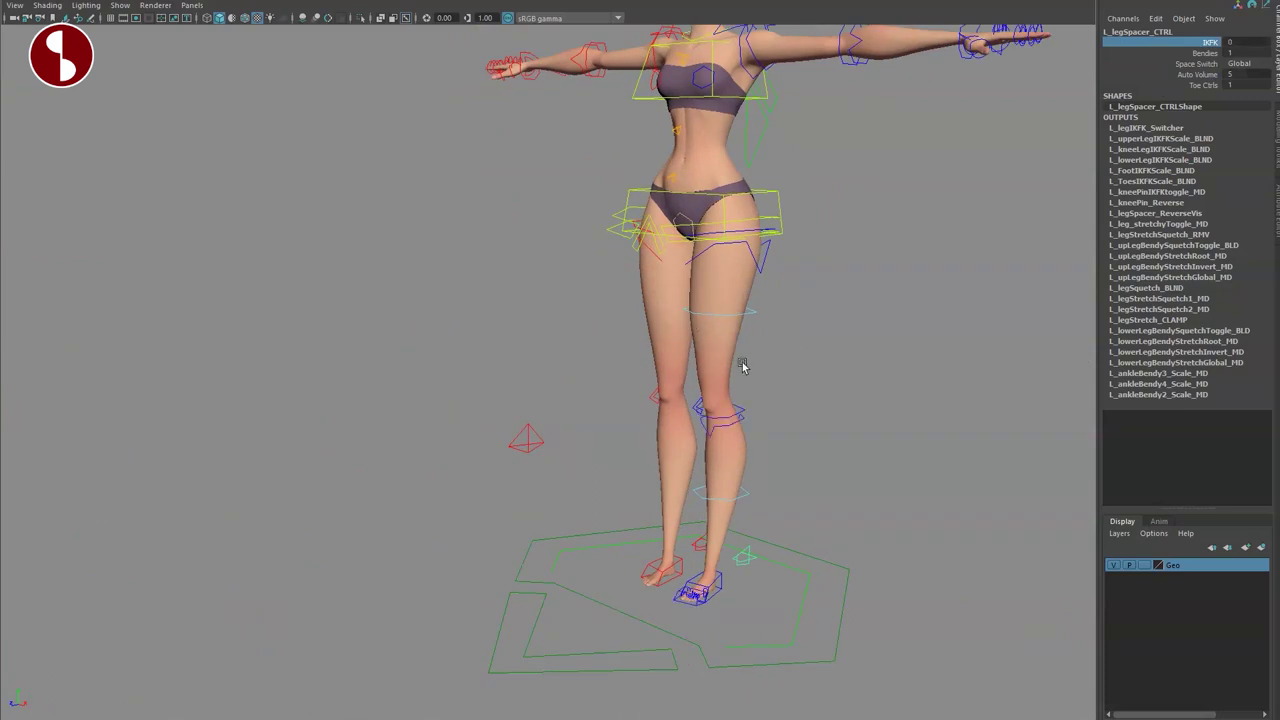
Rotate the left thigh FK control about -38 degrees in X and bend the knee FK control to about -39.
{"action": "left_click_drag", "start_coordinate": [792, 390], "coordinate": [811, 403], "text": "alt"}
{"action": "left_click", "coordinate": [789, 330]}
{"action": "left_click", "coordinate": [766, 264]}
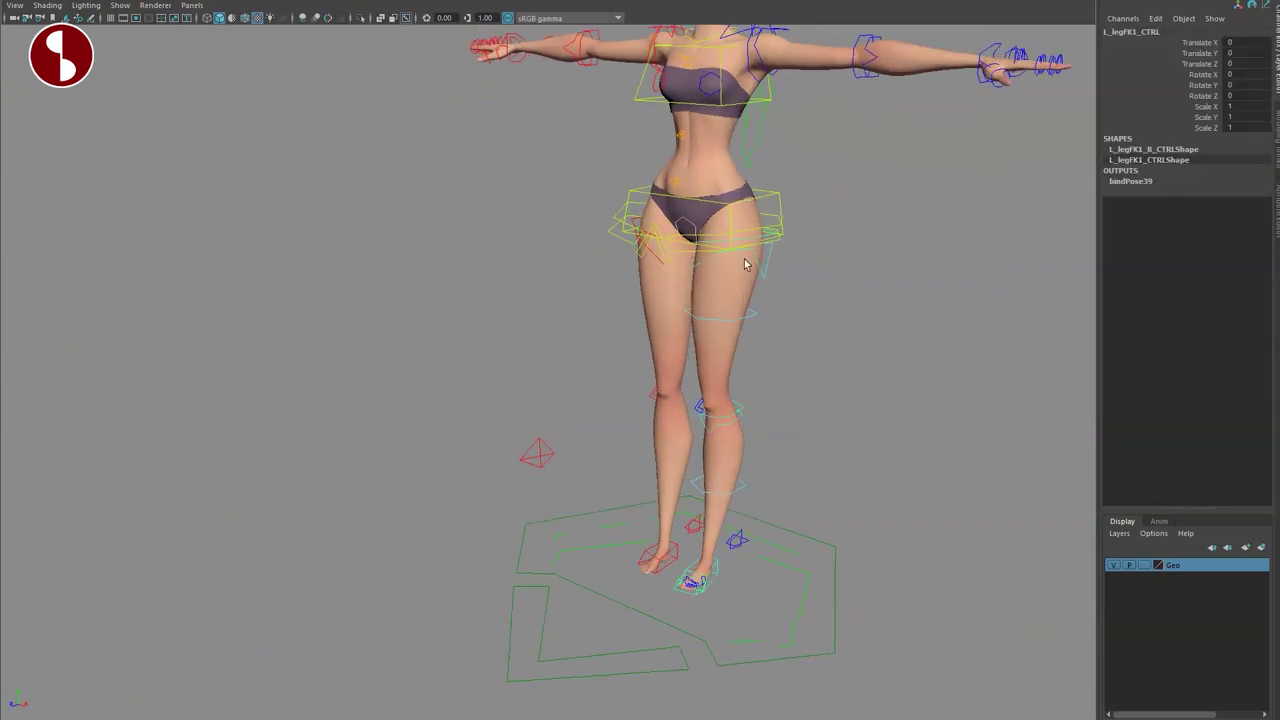
{"action": "key", "text": "e"}
{"action": "left_click_drag", "start_coordinate": [671, 240], "coordinate": [692, 256]}
{"action": "left_click", "coordinate": [767, 373]}
{"action": "left_click", "coordinate": [766, 370]}
{"action": "left_click_drag", "start_coordinate": [758, 340], "coordinate": [838, 358]}
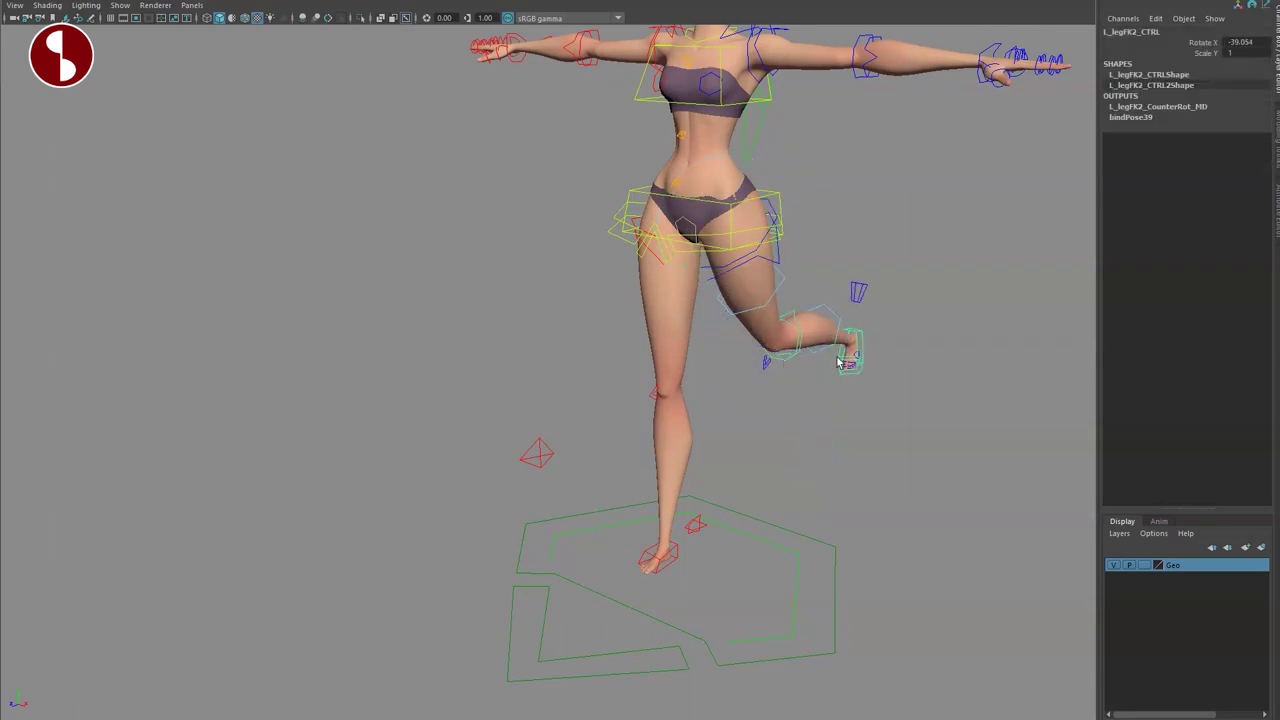
Try rotating the left foot's FK control, and select the left knee control.
{"action": "left_click", "coordinate": [862, 352]}
{"action": "left_click", "coordinate": [856, 342]}
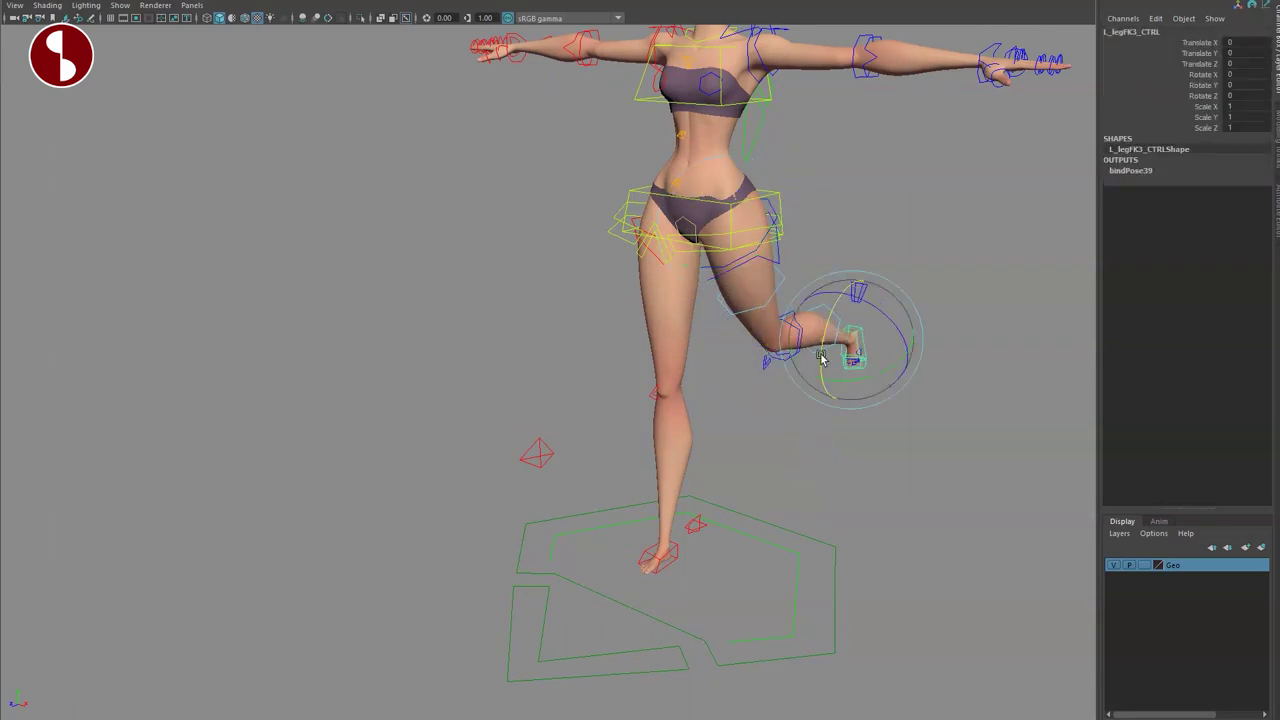
{"action": "left_click", "coordinate": [826, 420]}
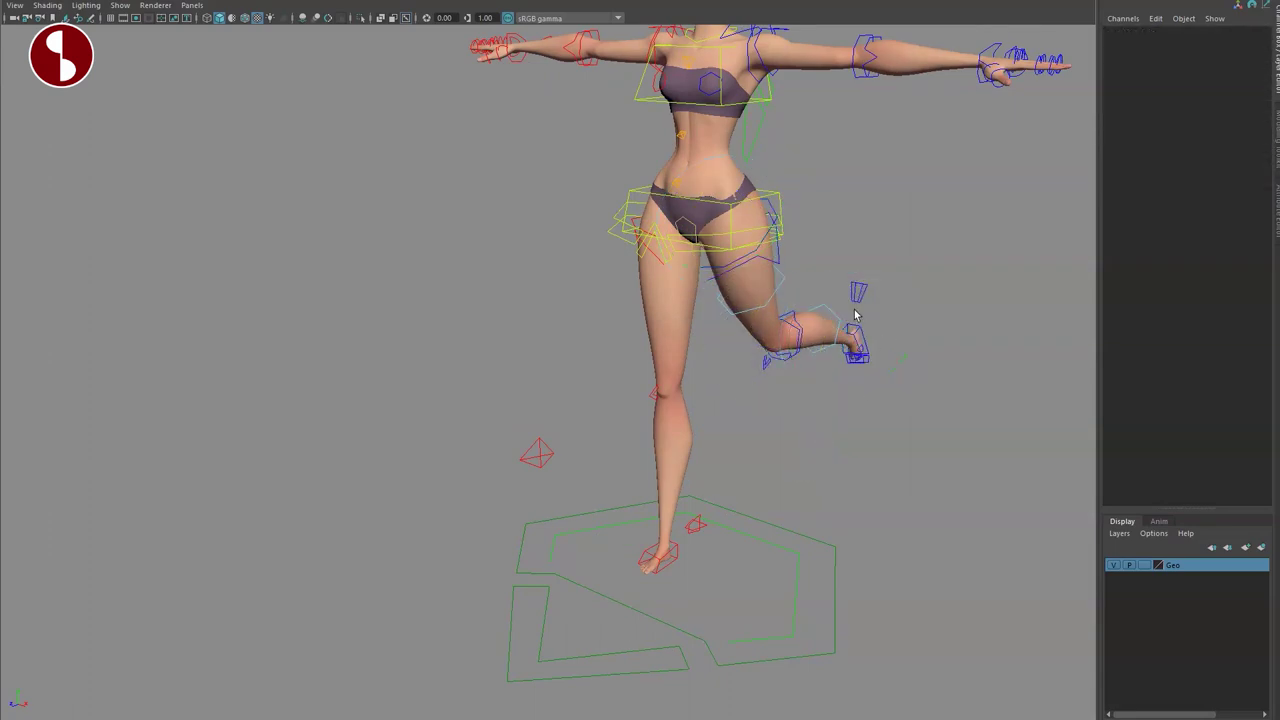
{"action": "left_click", "coordinate": [763, 366]}
Undo all the FK posing of the left thigh, knee and foot.
{"action": "mouse_move", "coordinate": [777, 457]}
{"action": "left_mouse_down", "text": "alt"}
{"action": "mouse_move", "coordinate": [742, 403]}
{"action": "mouse_move", "coordinate": [808, 357]}
{"action": "mouse_move", "coordinate": [817, 389]}
{"action": "mouse_move", "coordinate": [794, 323]}
{"action": "mouse_move", "coordinate": [742, 463]}
{"action": "mouse_move", "coordinate": [794, 444]}
{"action": "left_mouse_up", "text": "alt"}
{"action": "key", "text": "ctrl+z"}
{"action": "key", "text": "ctrl+z"}
{"action": "key", "text": "ctrl+z"}
{"action": "key", "text": "ctrl+z"}
{"action": "key", "text": "ctrl+z"}
{"action": "key", "text": "ctrl+z"}
{"action": "key", "text": "ctrl+z"}
{"action": "key", "text": "ctrl+z"}
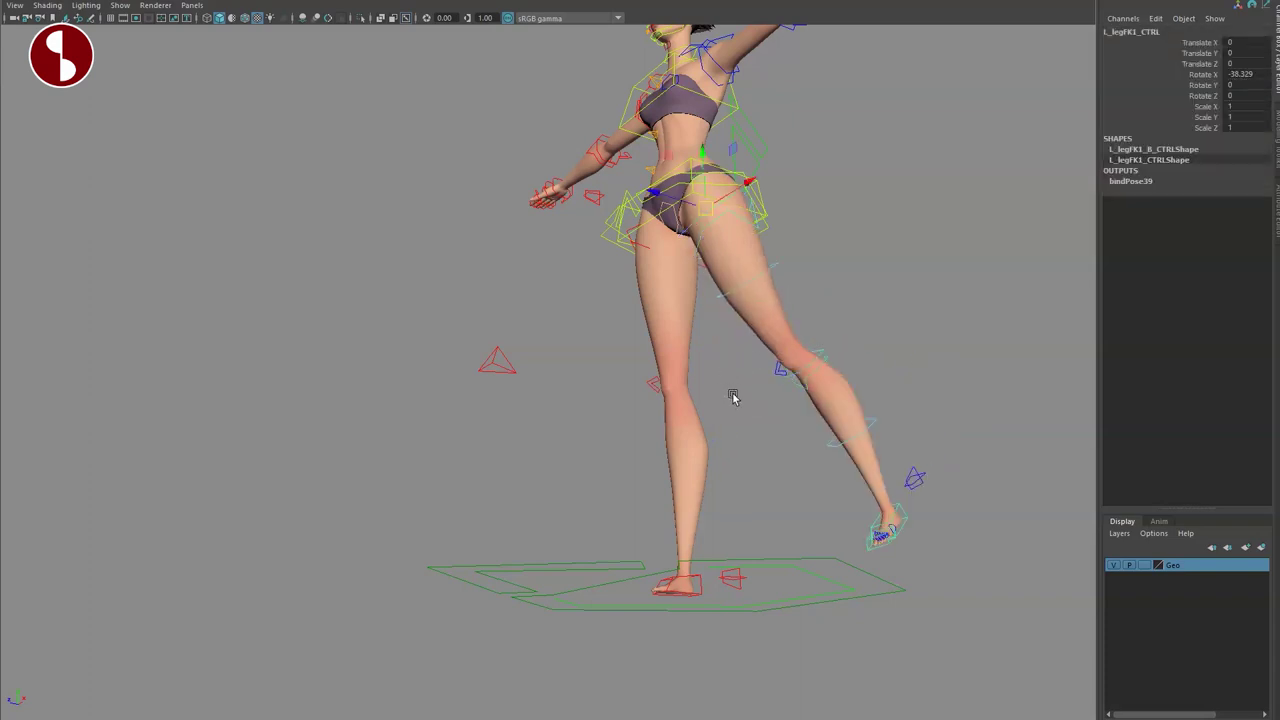
{"action": "key", "text": "ctrl+z"}
{"action": "key", "text": "ctrl+z"}
{"action": "key", "text": "ctrl+z"}
{"action": "key", "text": "ctrl+z"}
{"action": "key", "text": "ctrl+z"}
Select the left knee control and examine the legs and hips from the front.
{"action": "left_click_drag", "start_coordinate": [686, 386], "coordinate": [742, 440], "text": "alt"}
{"action": "right_click_drag", "start_coordinate": [742, 440], "coordinate": [705, 510], "text": "alt"}
{"action": "left_click_drag", "start_coordinate": [705, 510], "coordinate": [679, 337], "text": "alt"}
{"action": "left_click", "coordinate": [677, 362]}
{"action": "left_click_drag", "start_coordinate": [520, 300], "coordinate": [562, 345], "text": "alt"}
{"action": "middle_click_drag", "start_coordinate": [562, 345], "coordinate": [629, 349], "text": "alt"}
{"action": "right_click_drag", "start_coordinate": [629, 349], "coordinate": [655, 225], "text": "alt"}
{"action": "middle_click_drag", "start_coordinate": [655, 225], "coordinate": [671, 457], "text": "alt"}
{"action": "left_click_drag", "start_coordinate": [671, 457], "coordinate": [640, 332], "text": "alt"}
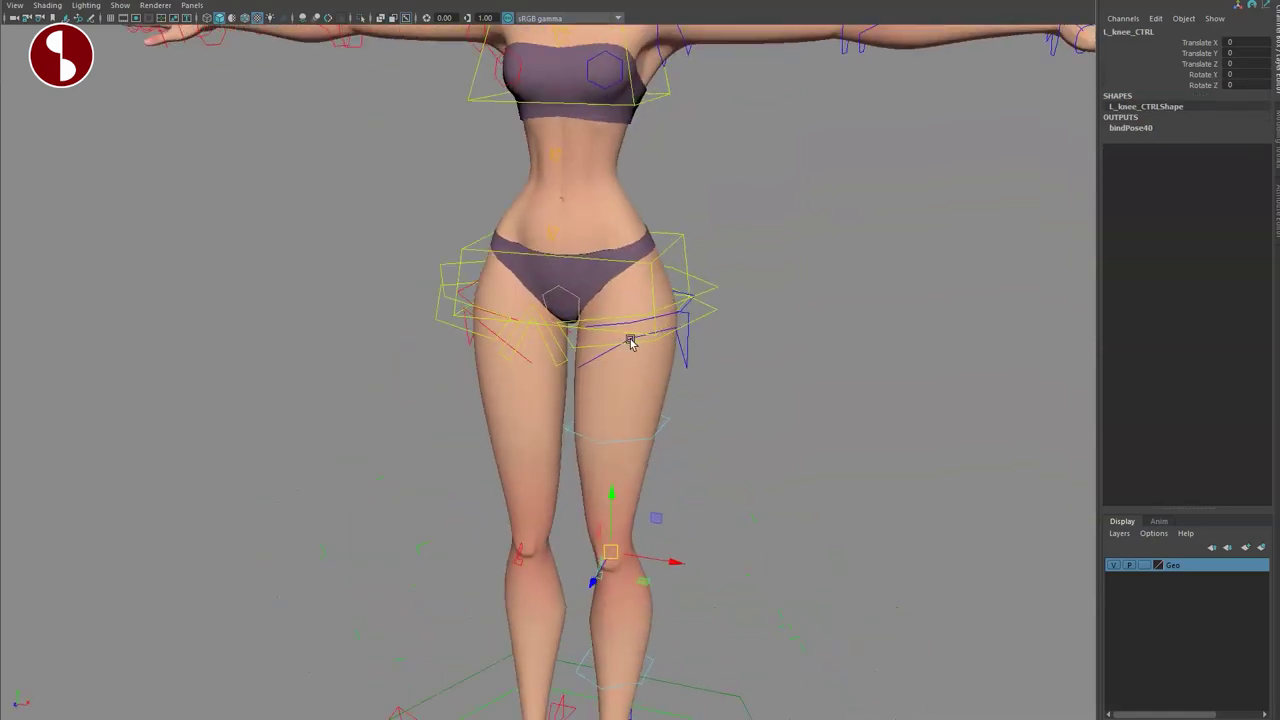
Try moving the left thigh's FK control, undo the move, and clear the selection.
{"action": "right_click_drag", "start_coordinate": [640, 332], "coordinate": [771, 420], "text": "alt"}
{"action": "left_click_drag", "start_coordinate": [771, 420], "coordinate": [846, 342], "text": "alt"}
{"action": "left_click", "coordinate": [846, 342]}
{"action": "middle_click_drag", "start_coordinate": [846, 342], "coordinate": [889, 392], "text": "alt"}
{"action": "left_click", "coordinate": [889, 391]}
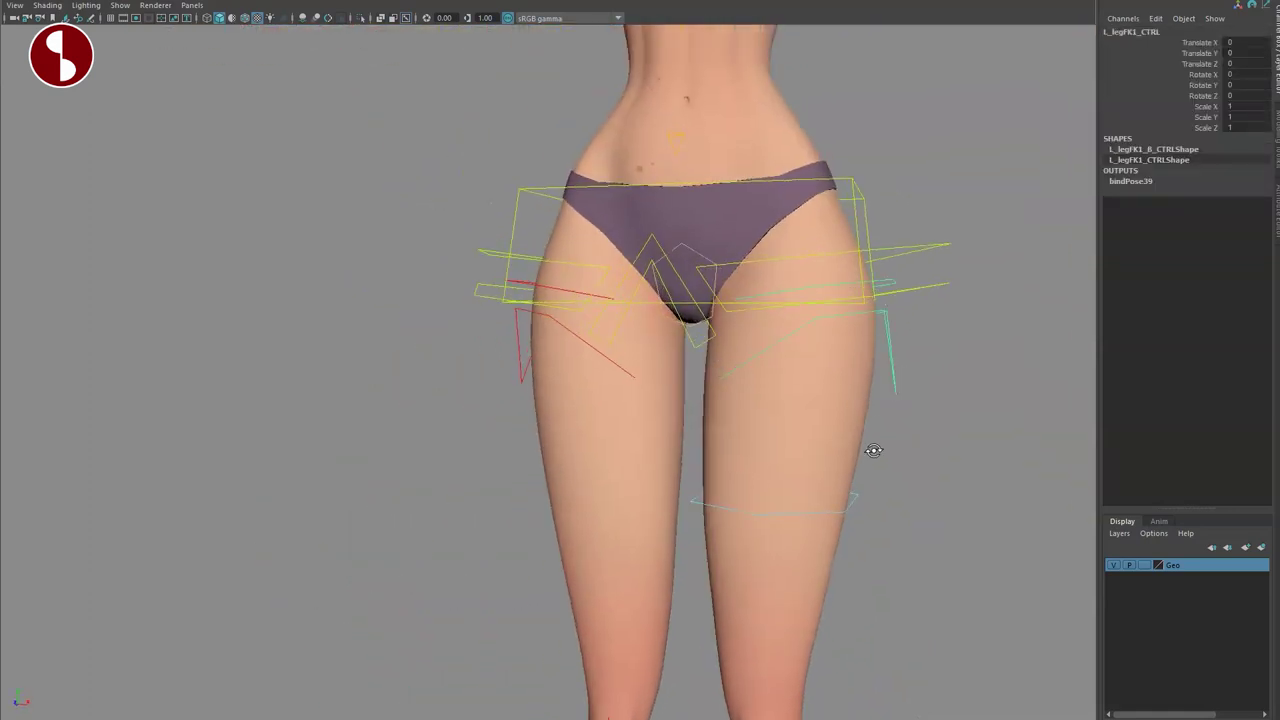
{"action": "key", "text": "w"}
{"action": "left_click_drag", "start_coordinate": [772, 272], "coordinate": [795, 312]}
{"action": "key", "text": "ctrl+z"}
{"action": "left_click_drag", "start_coordinate": [710, 335], "coordinate": [744, 368], "text": "alt"}
{"action": "left_click", "coordinate": [419, 235]}
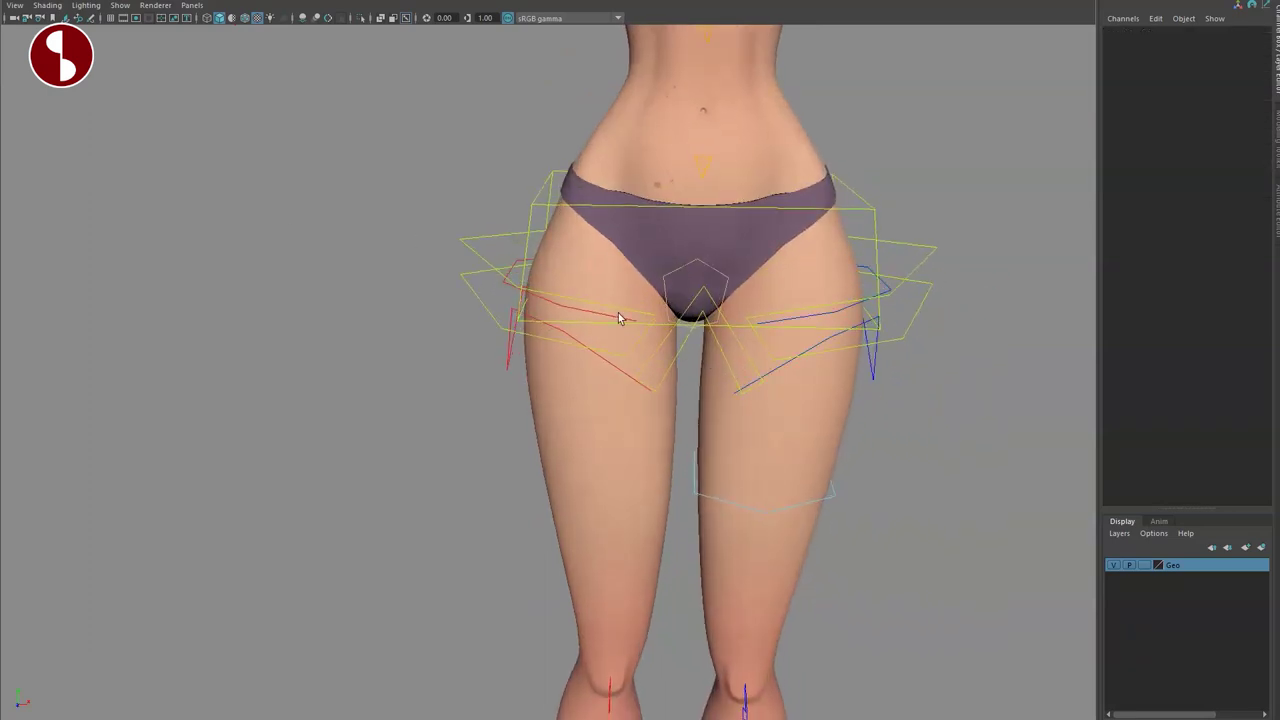
Try moving the controls around the pelvis, and undo each change.
{"action": "right_click_drag", "start_coordinate": [823, 413], "coordinate": [856, 441], "text": "alt"}
{"action": "left_click_drag", "start_coordinate": [856, 441], "coordinate": [907, 414], "text": "alt"}
{"action": "left_click", "coordinate": [814, 347]}
{"action": "mouse_move", "coordinate": [856, 376]}
{"action": "left_mouse_down", "text": "alt"}
{"action": "mouse_move", "coordinate": [914, 406]}
{"action": "mouse_move", "coordinate": [876, 388]}
{"action": "left_mouse_up", "text": "alt"}
{"action": "left_click_drag", "start_coordinate": [673, 315], "coordinate": [707, 331]}
{"action": "scroll", "coordinate": [680, 360], "scroll_direction": "down", "scroll_amount": 5}
{"action": "left_click_drag", "start_coordinate": [671, 429], "coordinate": [657, 317]}
{"action": "key", "text": "ctrl+z"}
{"action": "key", "text": "ctrl+z"}
{"action": "key", "text": "ctrl+z"}
{"action": "key", "text": "ctrl+z"}
{"action": "right_click_drag", "start_coordinate": [657, 317], "coordinate": [820, 455], "text": "alt"}
{"action": "left_click", "coordinate": [820, 455]}
{"action": "left_click_drag", "start_coordinate": [737, 377], "coordinate": [820, 400], "text": "alt"}
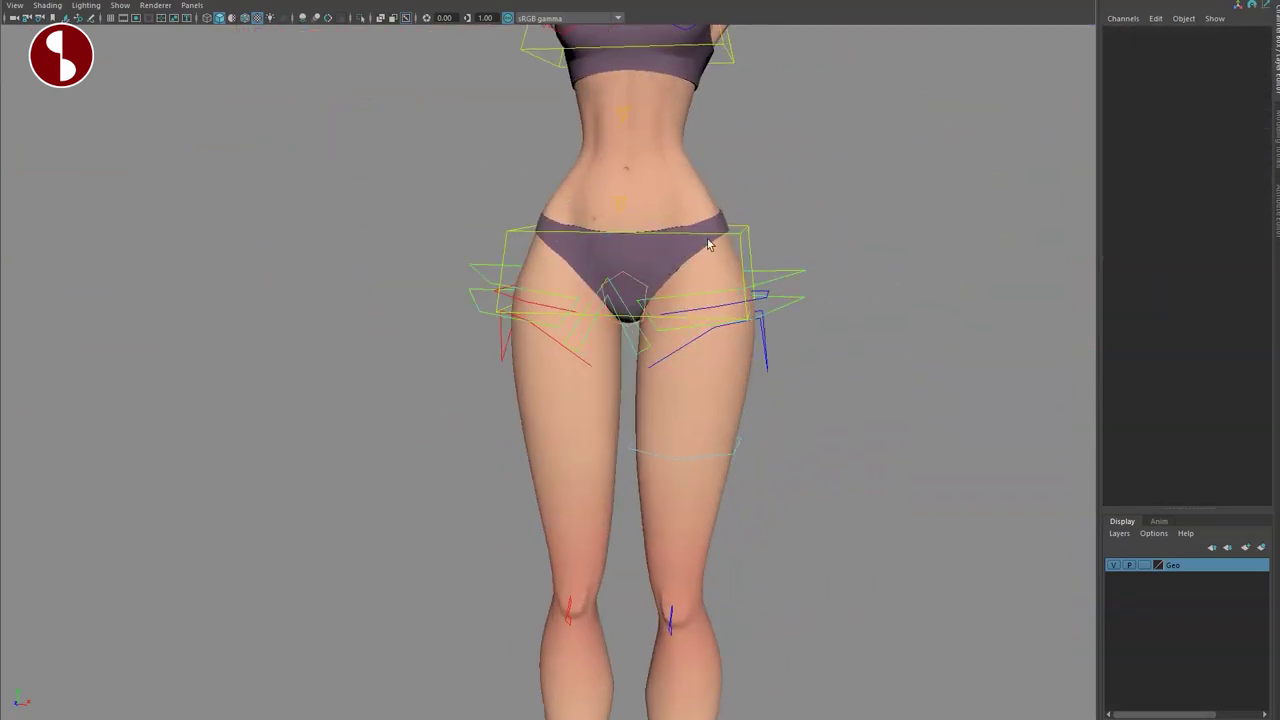
Try rotating the hip IK control of the spine, and undo the rotation.
{"action": "left_click", "coordinate": [743, 239]}
{"action": "key", "text": "e"}
{"action": "mouse_move", "coordinate": [686, 134]}
{"action": "left_mouse_down"}
{"action": "mouse_move", "coordinate": [688, 149]}
{"action": "mouse_move", "coordinate": [671, 129]}
{"action": "mouse_move", "coordinate": [686, 131]}
{"action": "mouse_move", "coordinate": [666, 134]}
{"action": "mouse_move", "coordinate": [666, 146]}
{"action": "mouse_move", "coordinate": [674, 123]}
{"action": "mouse_move", "coordinate": [671, 166]}
{"action": "mouse_move", "coordinate": [674, 124]}
{"action": "mouse_move", "coordinate": [701, 133]}
{"action": "left_mouse_up"}
{"action": "key", "text": "ctrl+z"}
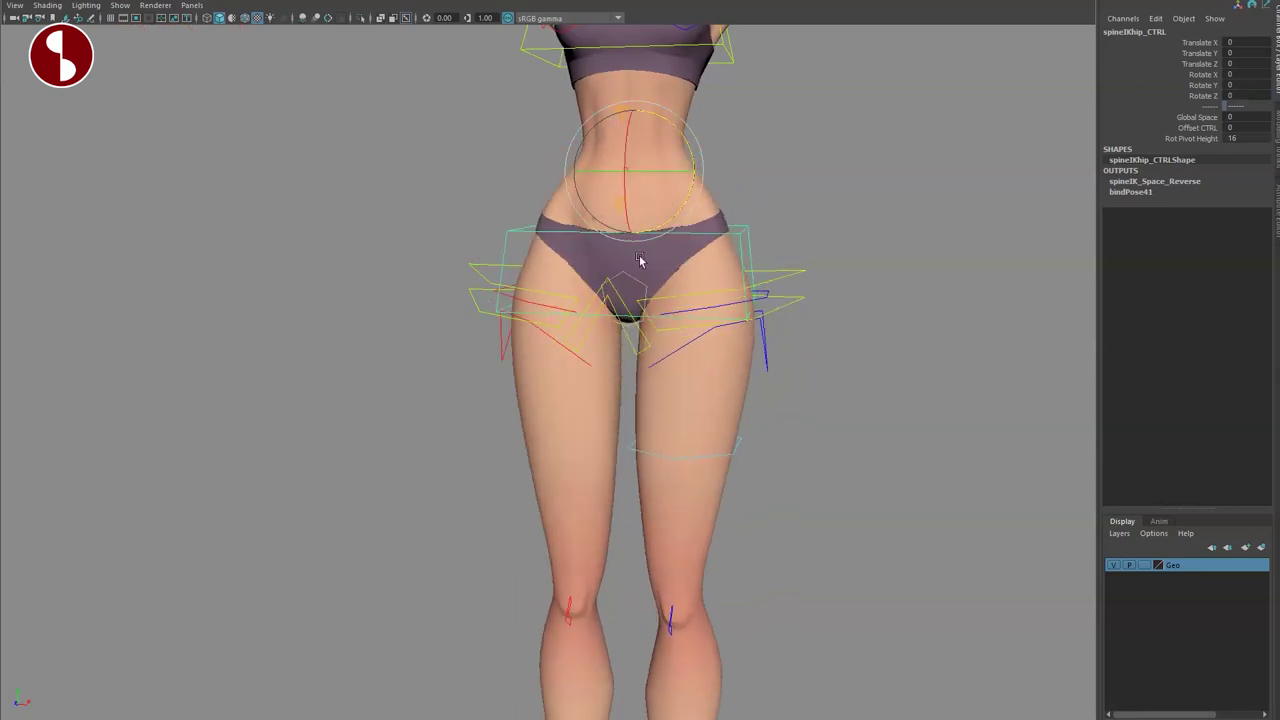
Try Rot Pivot Height values of 8.4 and 4 on the hip IK control with about 28 degrees of Z rotation, and undo them.
{"action": "scroll", "coordinate": [752, 340], "scroll_direction": "down", "scroll_amount": 3}
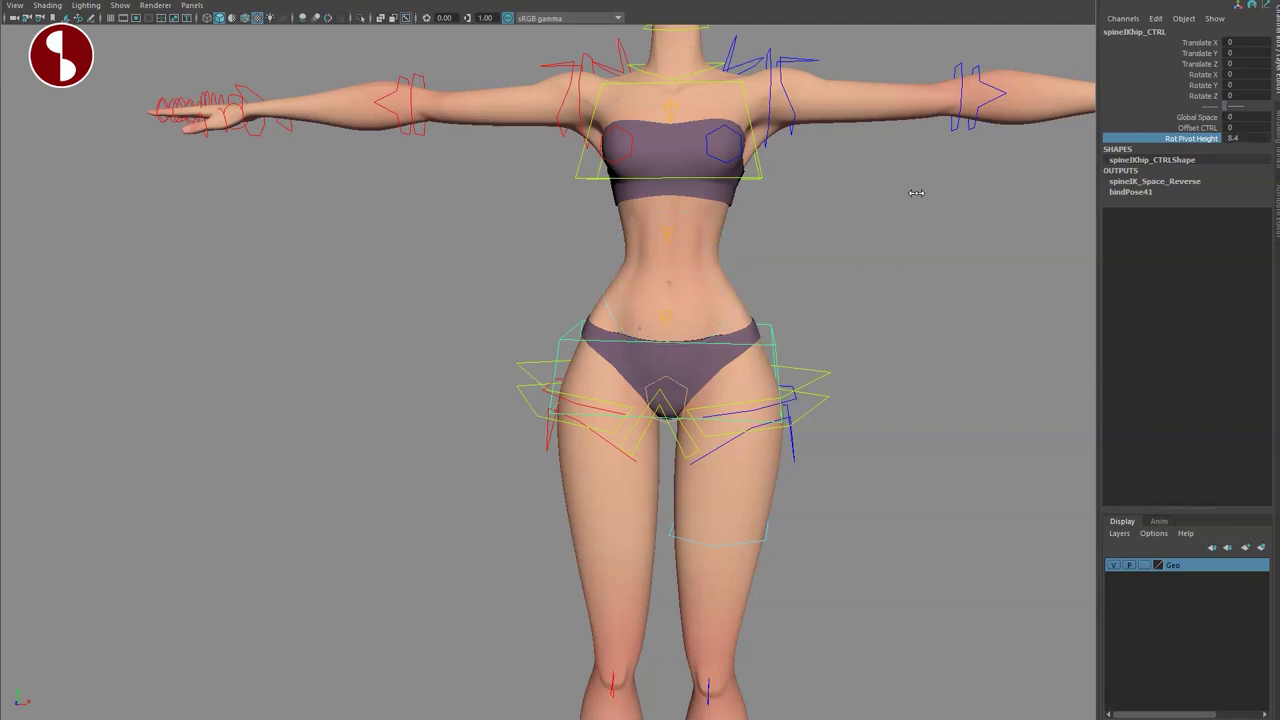
{"action": "left_click", "coordinate": [766, 333]}
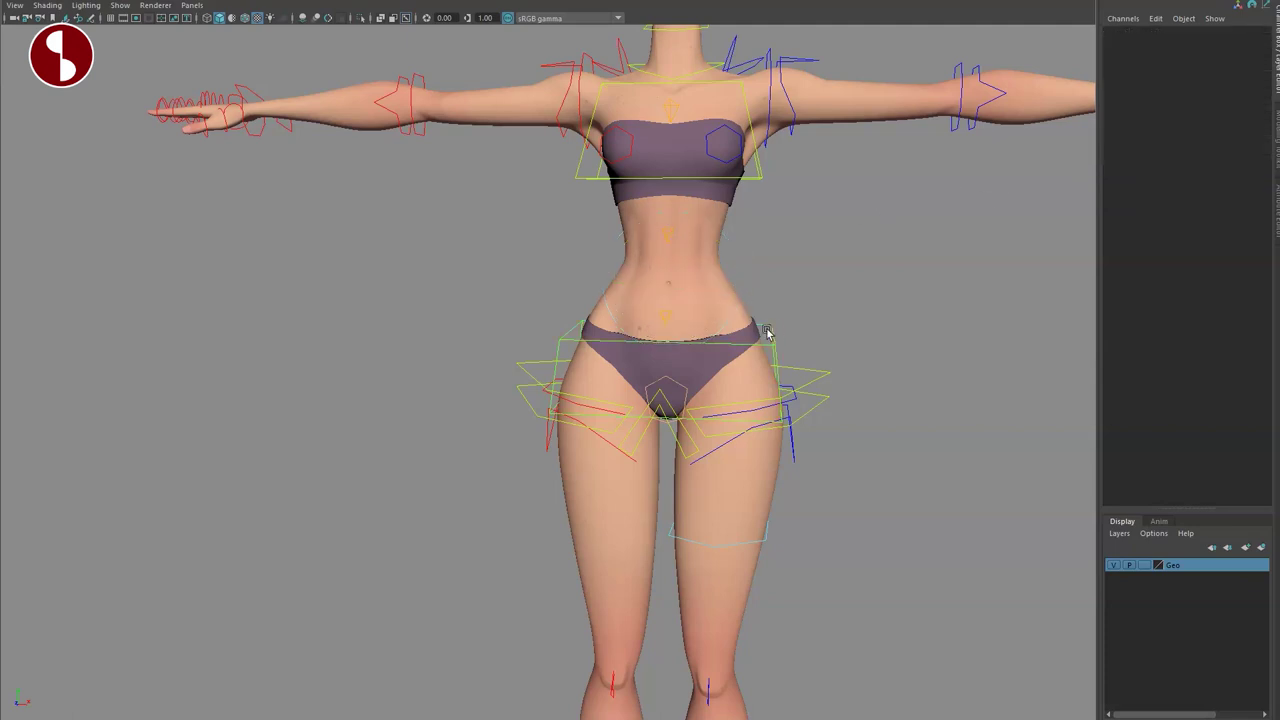
{"action": "left_click", "coordinate": [757, 340]}
{"action": "left_click_drag", "start_coordinate": [714, 323], "coordinate": [680, 297]}
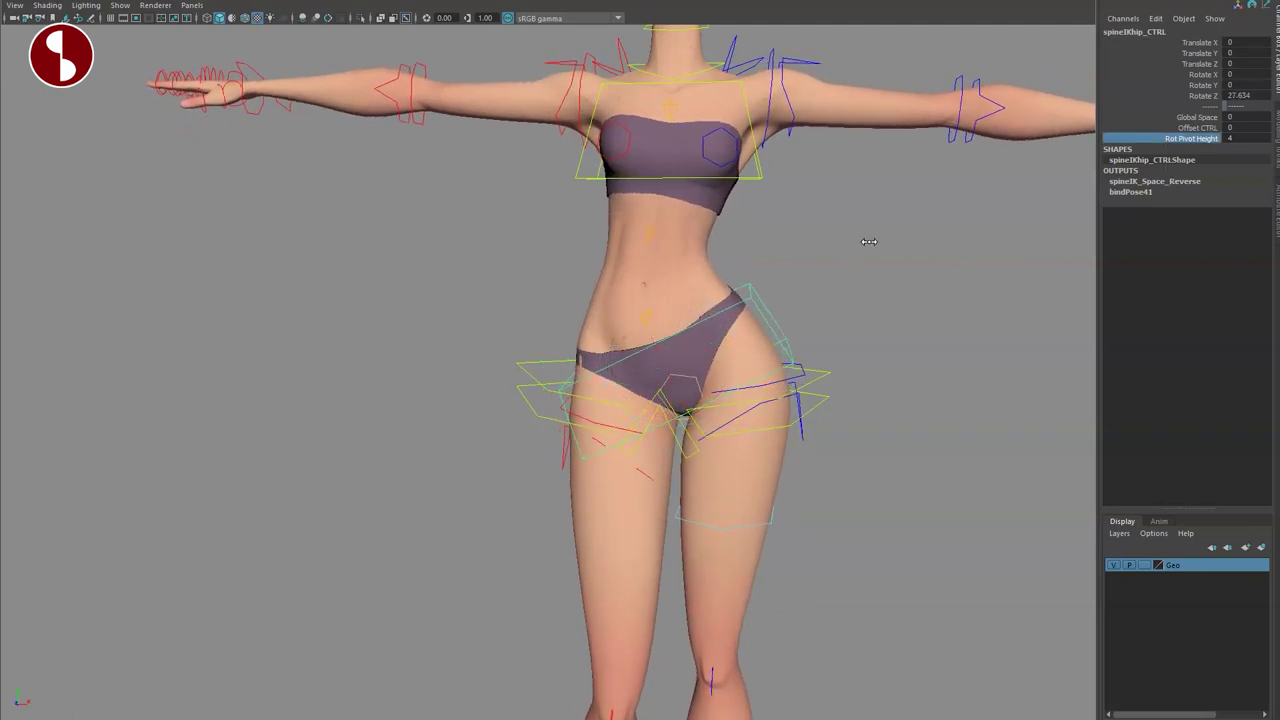
{"action": "key", "text": "ctrl+z"}
{"action": "key", "text": "shift+z"}
{"action": "key", "text": "ctrl+z"}
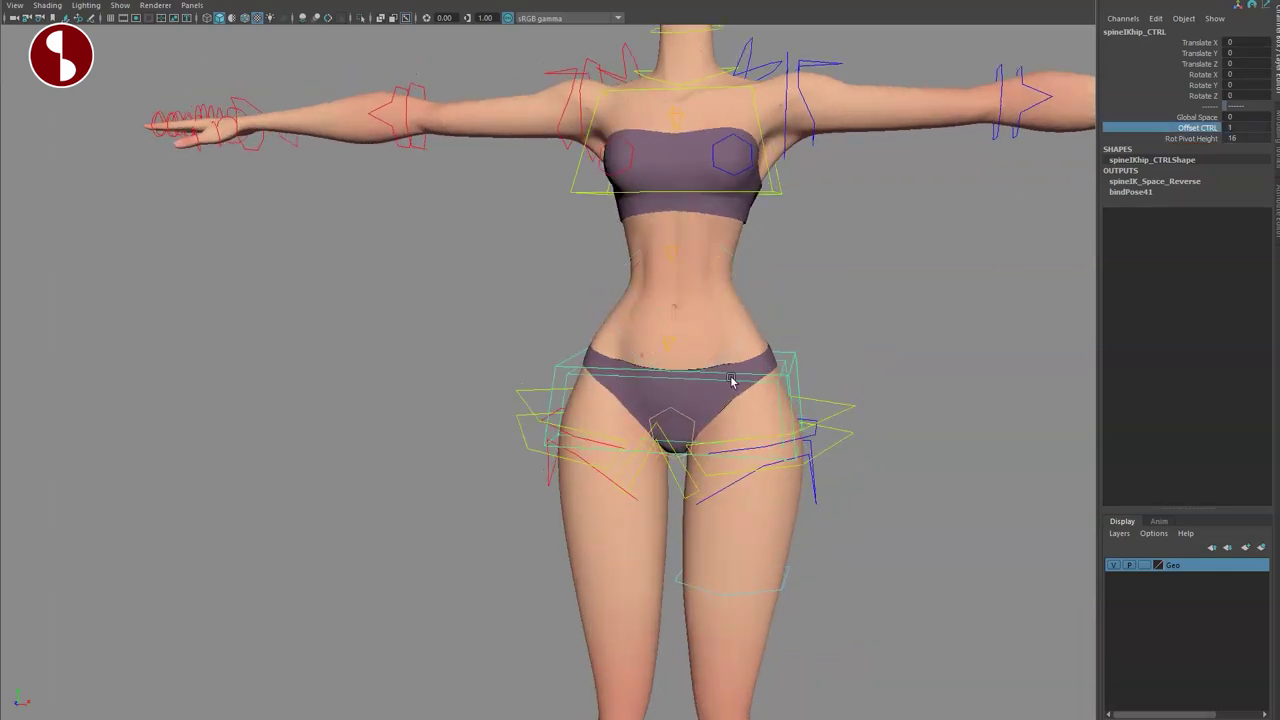
Reselect the hip IK control to check its offset control and the Global Space attribute.
{"action": "left_click", "coordinate": [796, 363]}
{"action": "left_click", "coordinate": [803, 330]}
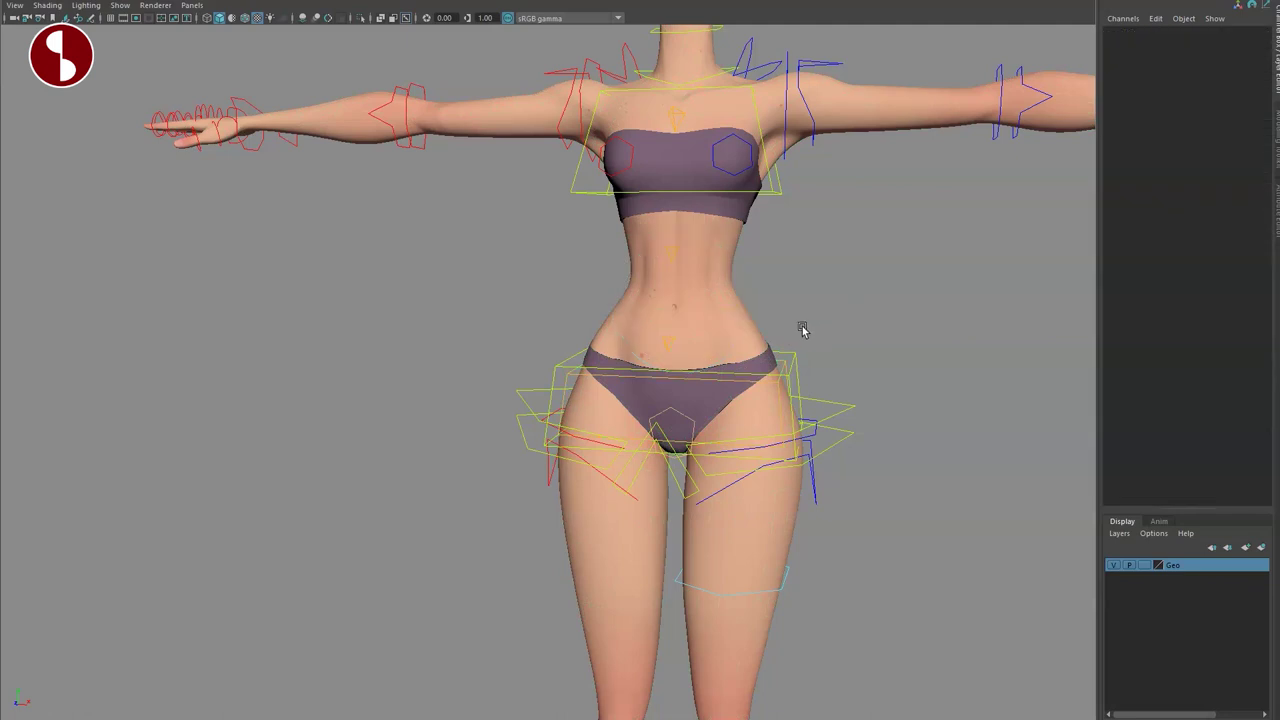
{"action": "left_click", "coordinate": [787, 364]}
{"action": "left_click", "coordinate": [1238, 116]}
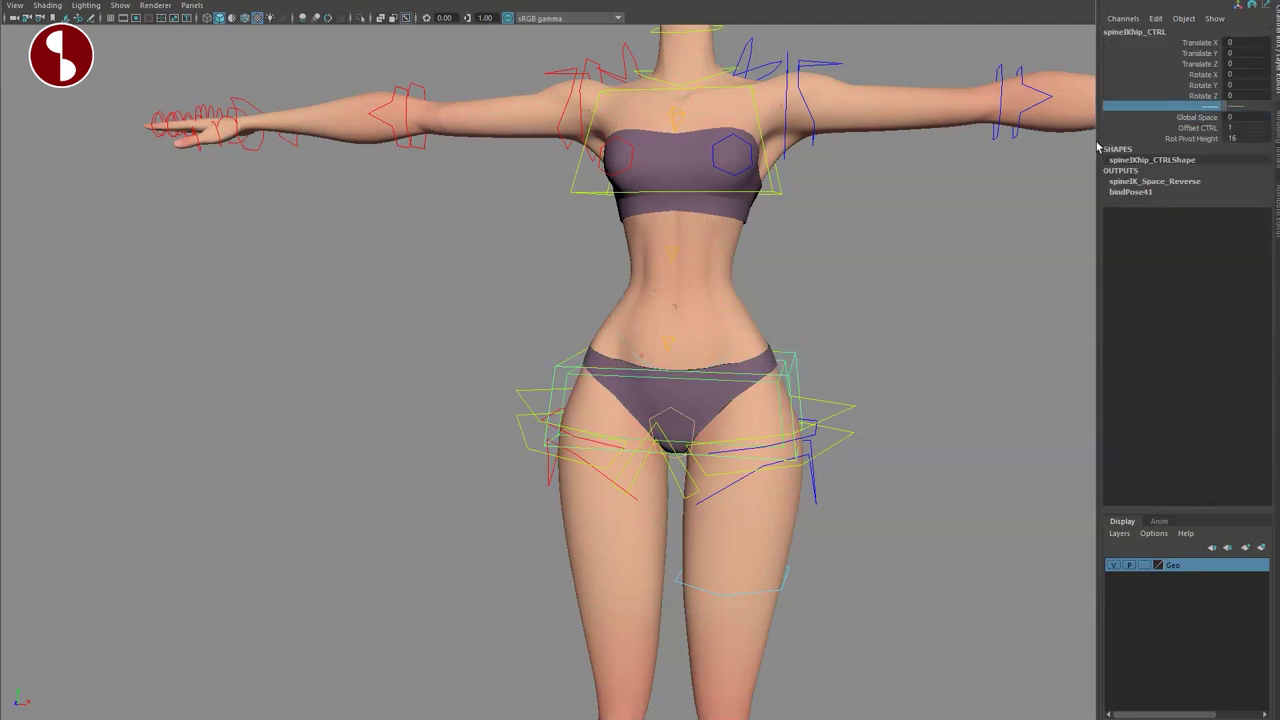
Select the crotch control, check its custom attribute in wireframe display, and return to textured shading.
{"action": "right_click_drag", "start_coordinate": [758, 392], "coordinate": [886, 432], "text": "alt"}
{"action": "left_click", "coordinate": [343, 517]}
{"action": "left_click", "coordinate": [760, 335]}
{"action": "middle_click_drag", "start_coordinate": [886, 432], "coordinate": [771, 461], "text": "alt"}
{"action": "left_click_drag", "start_coordinate": [771, 461], "coordinate": [922, 333], "text": "alt"}
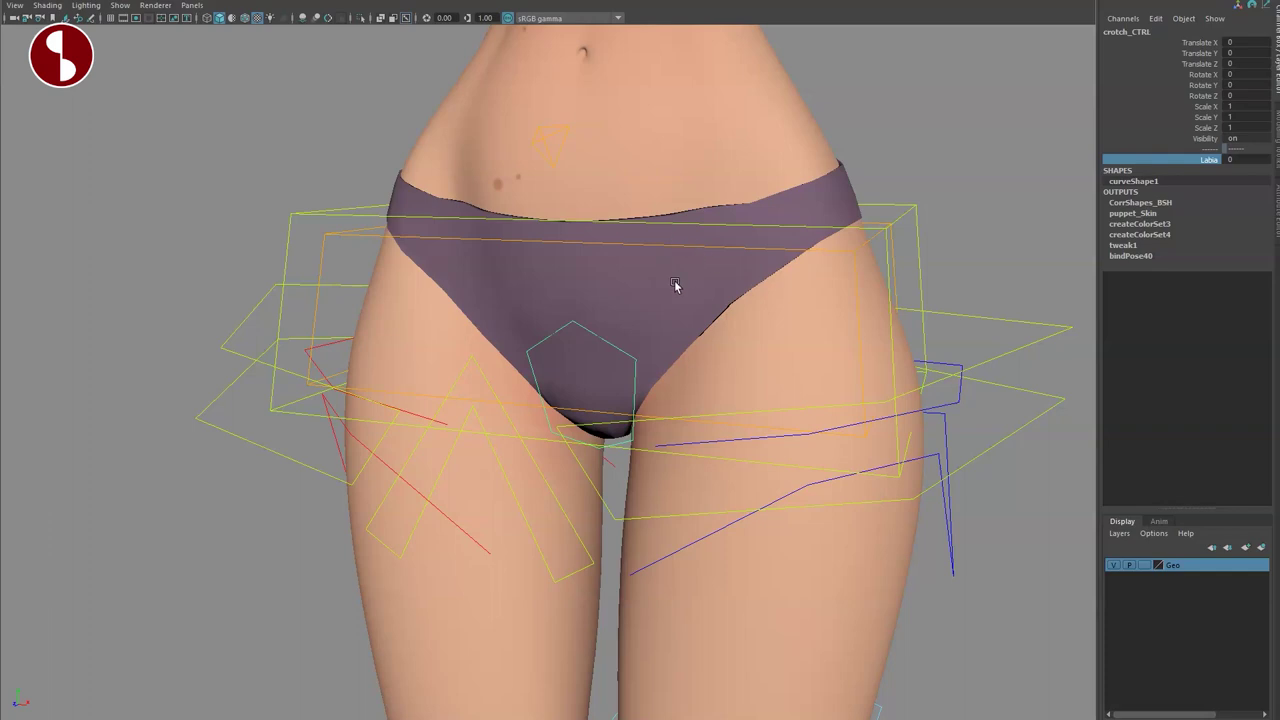
{"action": "key", "text": "4"}
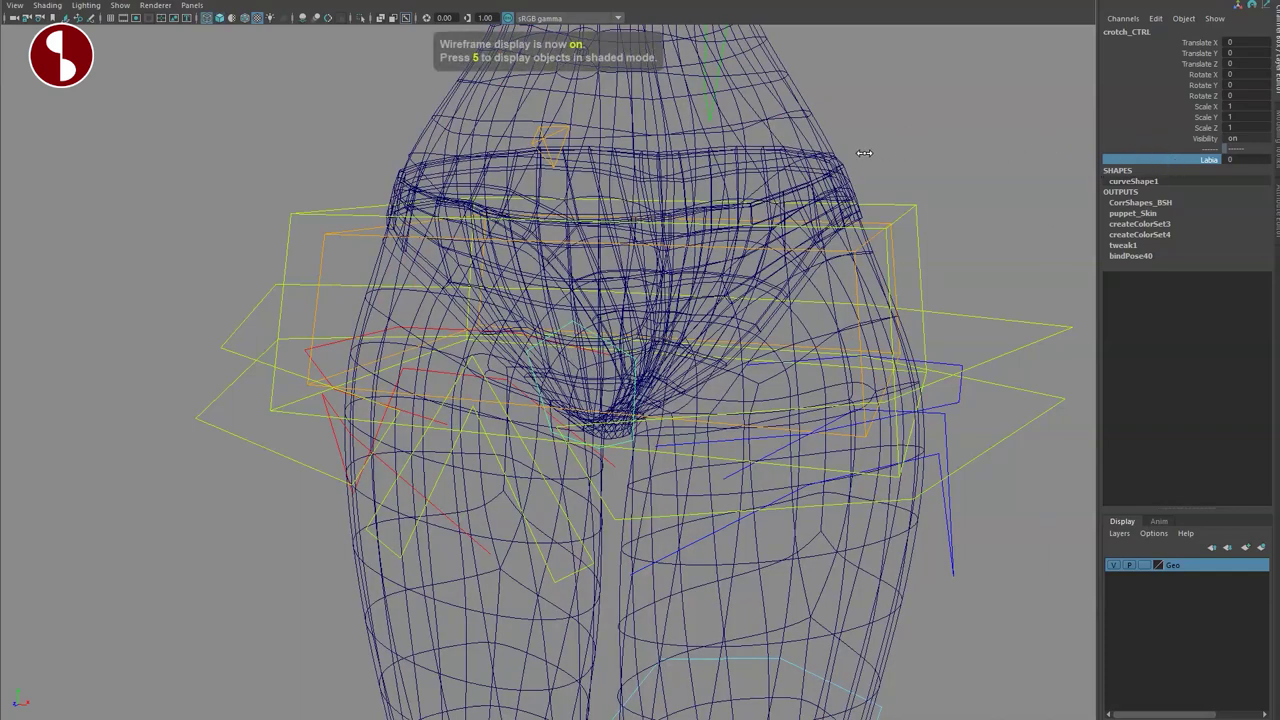
{"action": "key", "text": "6"}
Examine the head, arm and torso controls of the character from the front.
{"action": "middle_click_drag", "start_coordinate": [661, 225], "coordinate": [686, 331], "text": "alt"}
{"action": "right_click_drag", "start_coordinate": [686, 331], "coordinate": [578, 250], "text": "alt"}
{"action": "middle_click_drag", "start_coordinate": [578, 250], "coordinate": [592, 400], "text": "alt"}
{"action": "right_click_drag", "start_coordinate": [592, 400], "coordinate": [617, 308], "text": "alt"}
{"action": "middle_click_drag", "start_coordinate": [645, 390], "coordinate": [640, 403], "text": "alt"}
{"action": "right_click_drag", "start_coordinate": [640, 403], "coordinate": [602, 406], "text": "alt"}
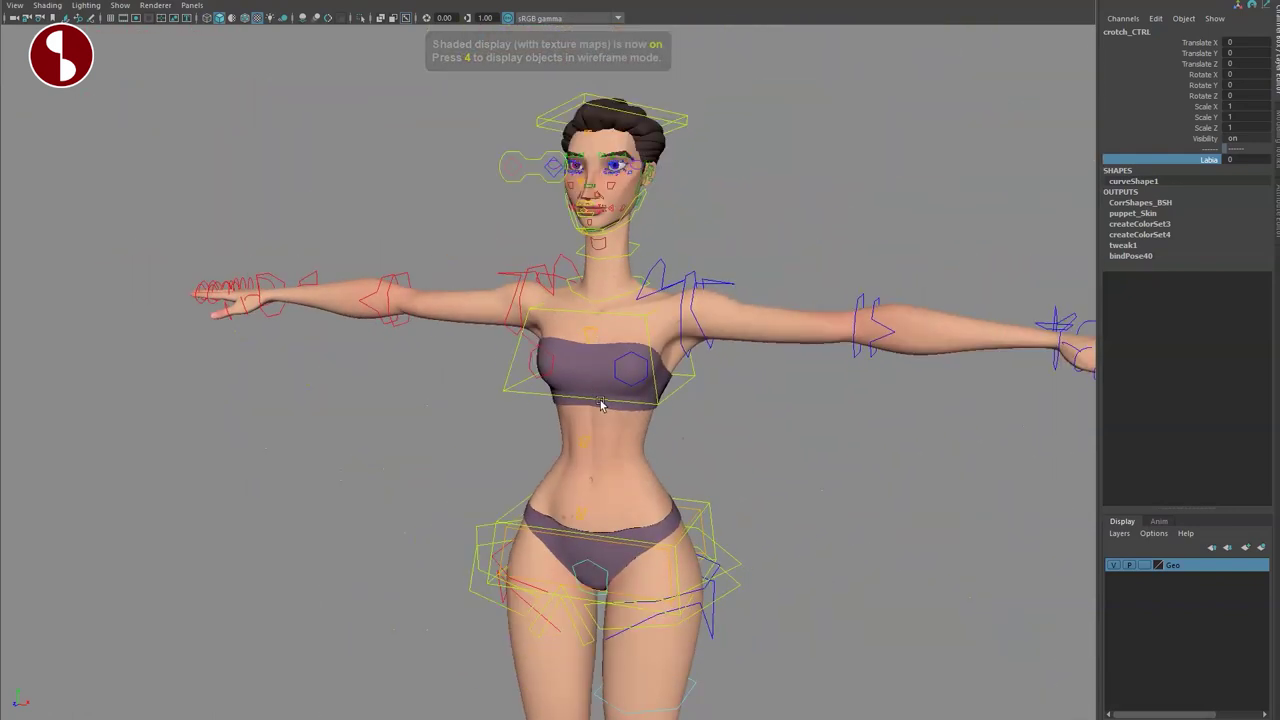
{"action": "left_click_drag", "start_coordinate": [602, 406], "coordinate": [646, 398], "text": "alt"}
{"action": "mouse_move", "coordinate": [646, 398]}
{"action": "middle_mouse_down", "text": "alt"}
{"action": "mouse_move", "coordinate": [578, 418]}
{"action": "mouse_move", "coordinate": [648, 406]}
{"action": "middle_mouse_up", "text": "alt"}
{"action": "right_click_drag", "start_coordinate": [648, 406], "coordinate": [679, 382], "text": "alt"}
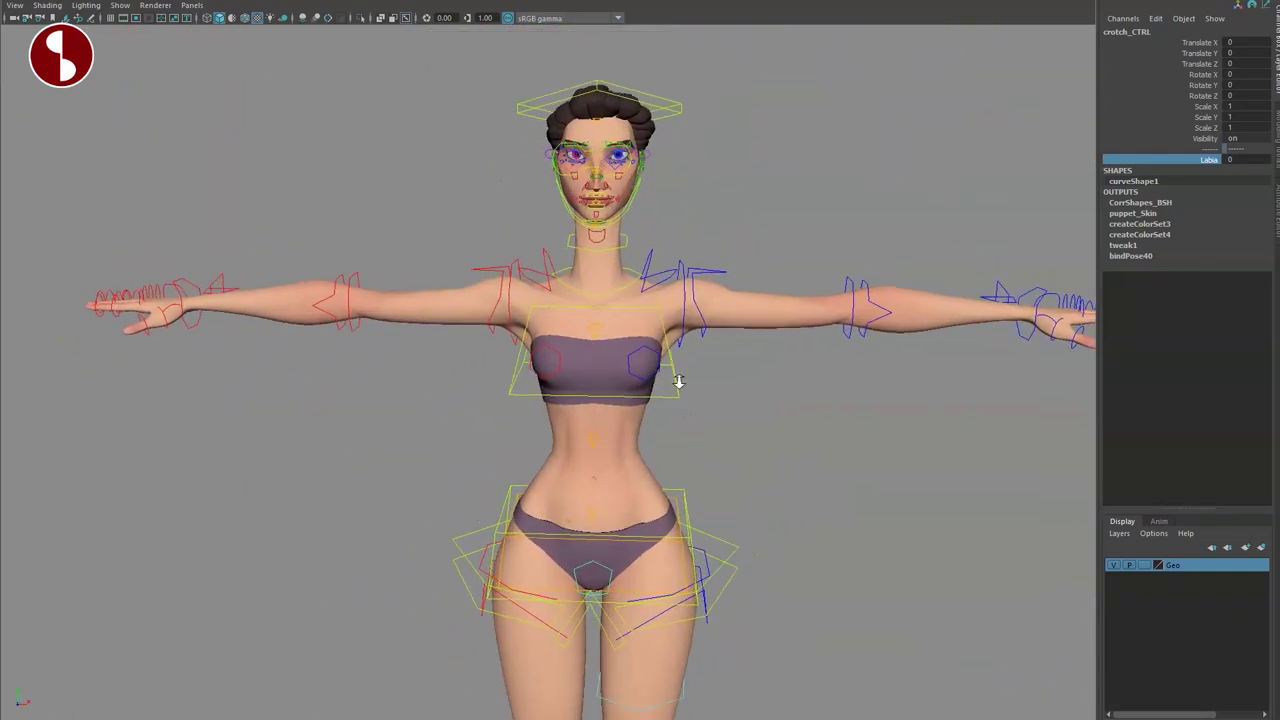
{"action": "scroll", "coordinate": [700, 400], "scroll_direction": "up", "scroll_amount": 2}
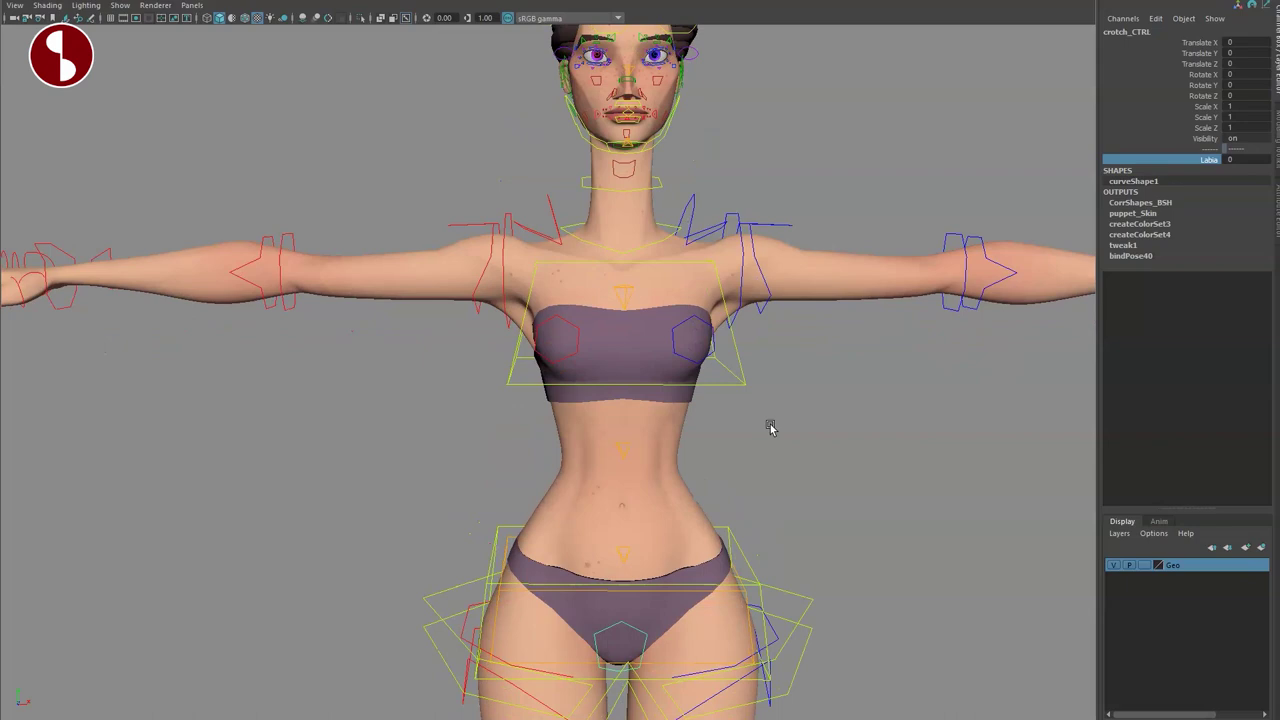
Try moving the lower belly breath control in depth and vertically, undoing each move.
{"action": "left_click", "coordinate": [628, 452]}
{"action": "left_click_drag", "start_coordinate": [680, 460], "coordinate": [325, 467], "text": "alt"}
{"action": "left_click", "coordinate": [360, 527]}
{"action": "left_click_drag", "start_coordinate": [360, 527], "coordinate": [598, 447], "text": "alt"}
{"action": "left_click_drag", "start_coordinate": [679, 427], "coordinate": [600, 390]}
{"action": "key", "text": "ctrl+z"}
{"action": "right_click_drag", "start_coordinate": [600, 391], "coordinate": [606, 480], "text": "alt"}
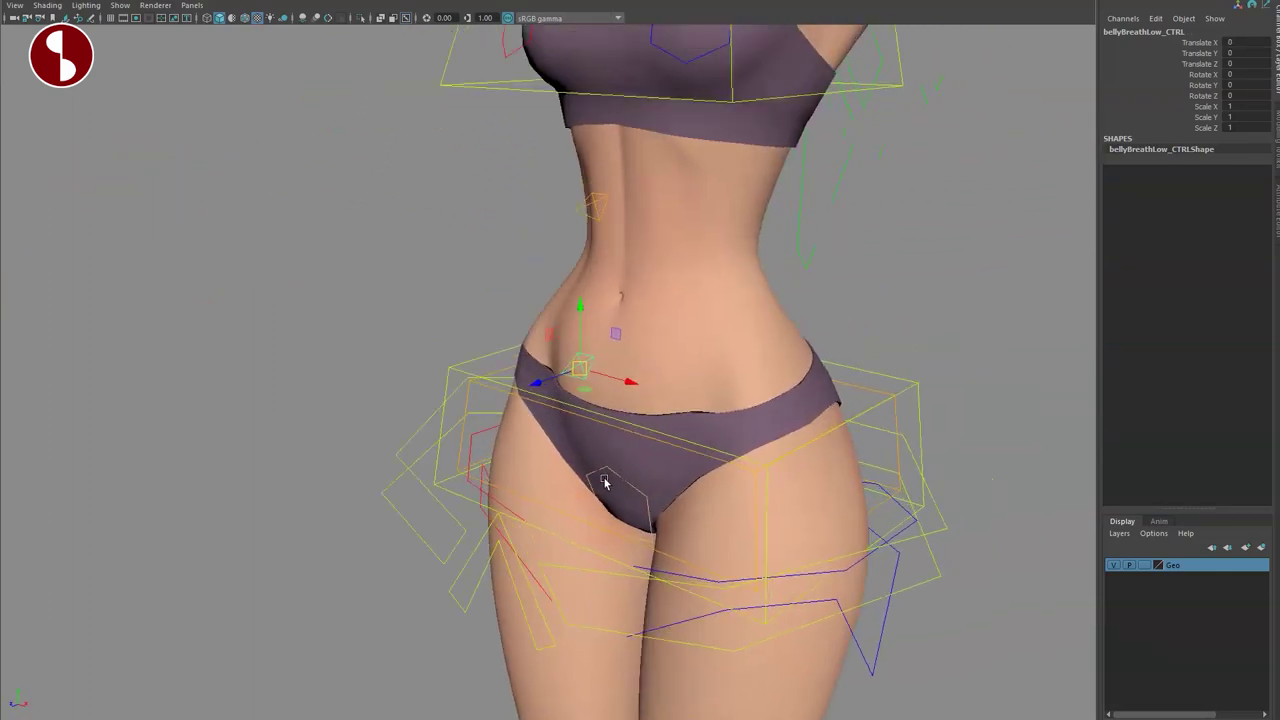
{"action": "middle_click_drag", "start_coordinate": [606, 480], "coordinate": [543, 425], "text": "alt"}
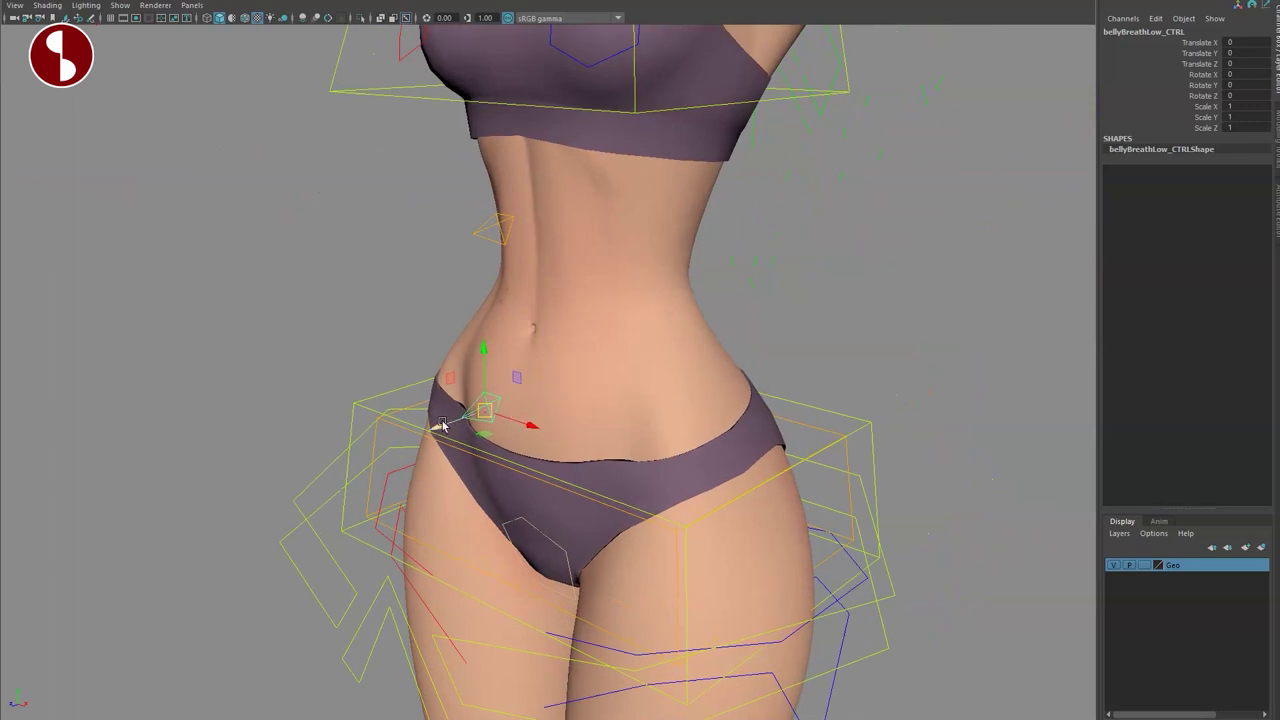
{"action": "mouse_move", "coordinate": [441, 425]}
{"action": "left_mouse_down"}
{"action": "mouse_move", "coordinate": [500, 410]}
{"action": "mouse_move", "coordinate": [409, 434]}
{"action": "mouse_move", "coordinate": [537, 407]}
{"action": "mouse_move", "coordinate": [466, 428]}
{"action": "left_mouse_up"}
{"action": "key", "text": "ctrl+z"}
{"action": "left_click_drag", "start_coordinate": [486, 349], "coordinate": [477, 382]}
{"action": "key", "text": "ctrl+z"}
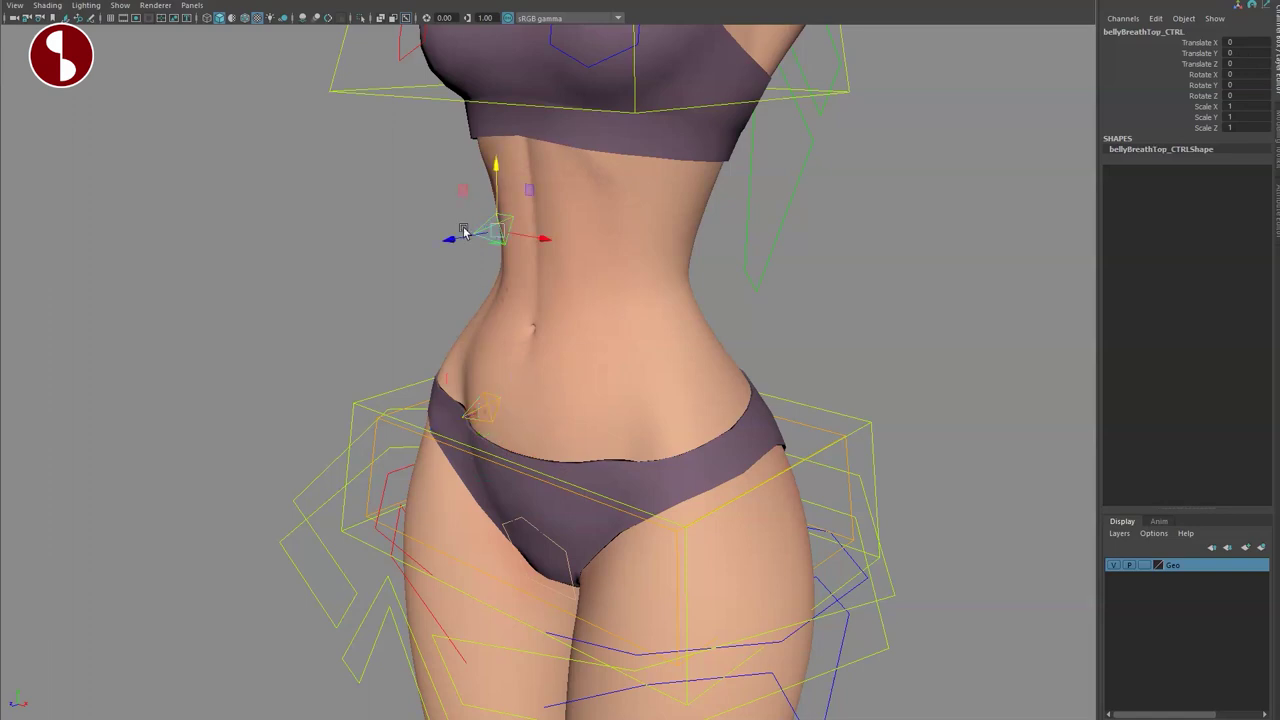
Try moving the upper belly breath control in and out of the abdomen, and undo it.
{"action": "left_click_drag", "start_coordinate": [446, 240], "coordinate": [580, 263]}
{"action": "right_click_drag", "start_coordinate": [580, 263], "coordinate": [566, 322], "text": "alt"}
{"action": "left_click_drag", "start_coordinate": [566, 322], "coordinate": [566, 319], "text": "alt"}
{"action": "left_click_drag", "start_coordinate": [613, 397], "coordinate": [703, 411]}
{"action": "key", "text": "ctrl+z"}
Try moving the left breast control about 1 unit on each axis and changing its custom attributes, undo the changes, and clear the selection.
{"action": "left_click", "coordinate": [722, 298]}
{"action": "left_click_drag", "start_coordinate": [490, 345], "coordinate": [554, 312], "text": "alt"}
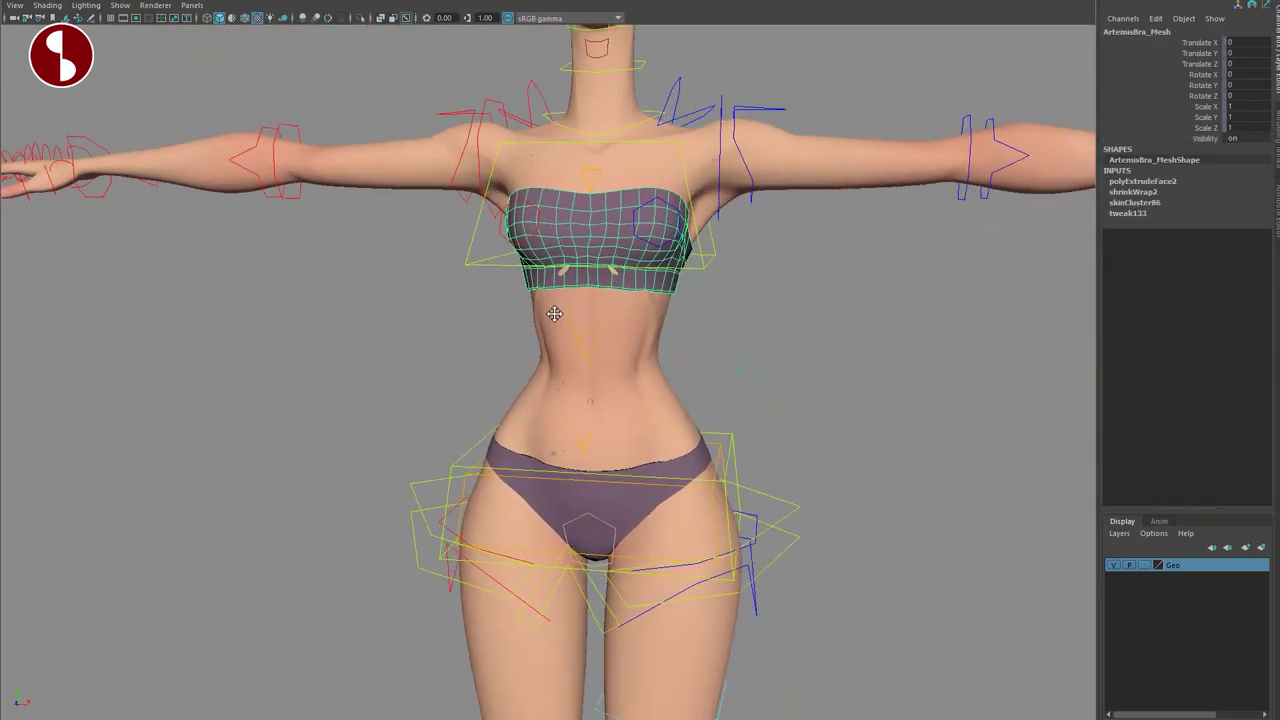
{"action": "right_click_drag", "start_coordinate": [554, 312], "coordinate": [554, 380], "text": "alt"}
{"action": "left_click", "coordinate": [459, 313]}
{"action": "left_click_drag", "start_coordinate": [543, 363], "coordinate": [651, 360], "text": "alt"}
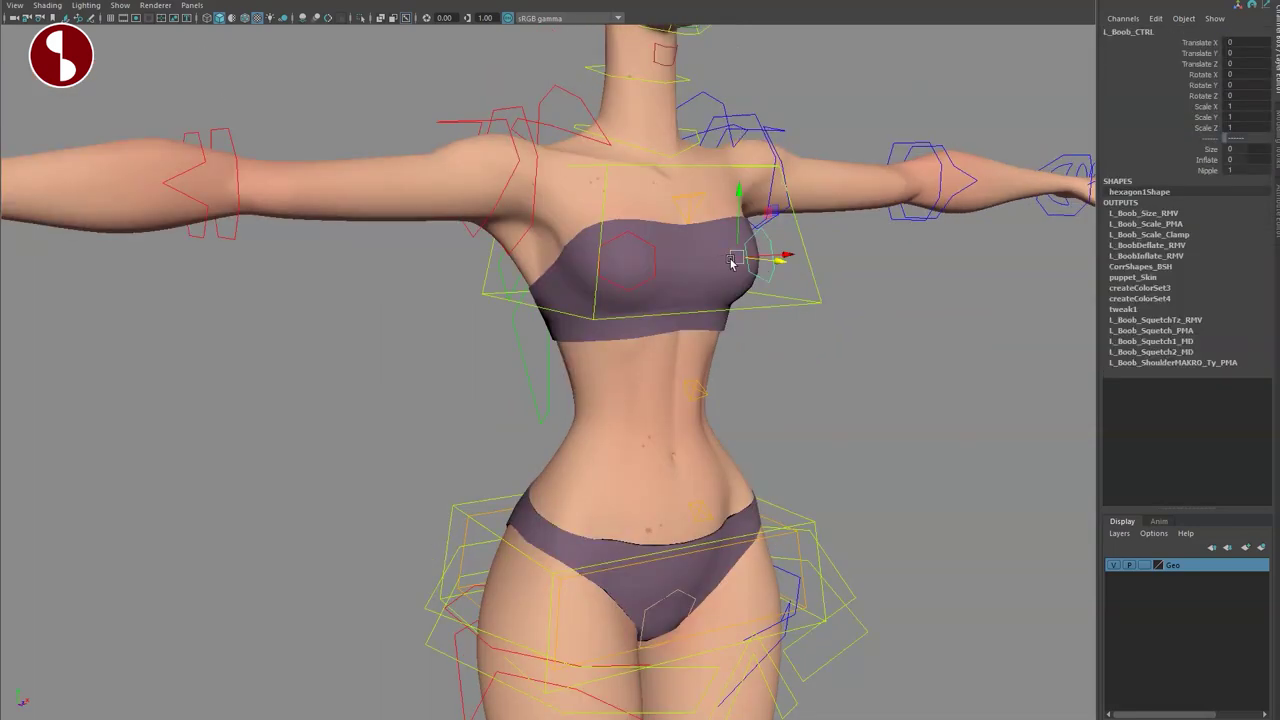
{"action": "mouse_move", "coordinate": [732, 260]}
{"action": "left_mouse_down"}
{"action": "mouse_move", "coordinate": [734, 221]}
{"action": "mouse_move", "coordinate": [742, 285]}
{"action": "mouse_move", "coordinate": [728, 275]}
{"action": "left_mouse_up"}
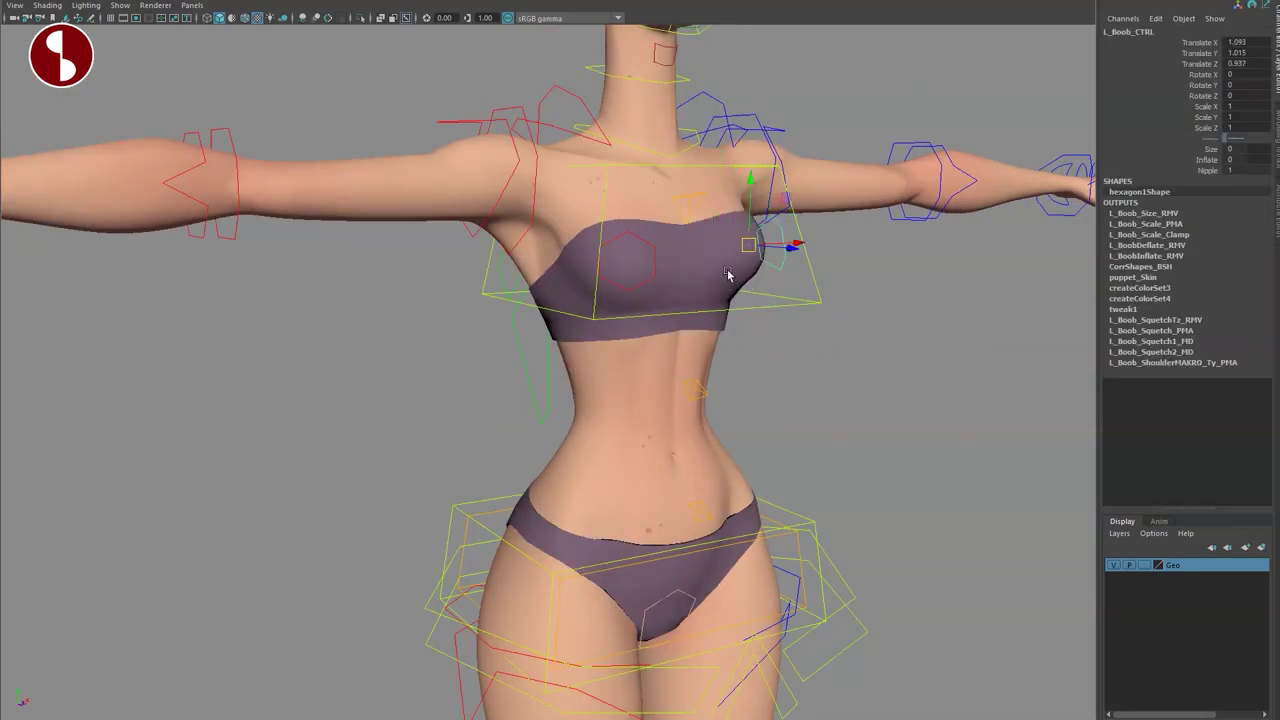
{"action": "middle_click_drag", "start_coordinate": [982, 145], "coordinate": [1007, 177]}
{"action": "key", "text": "ctrl+z"}
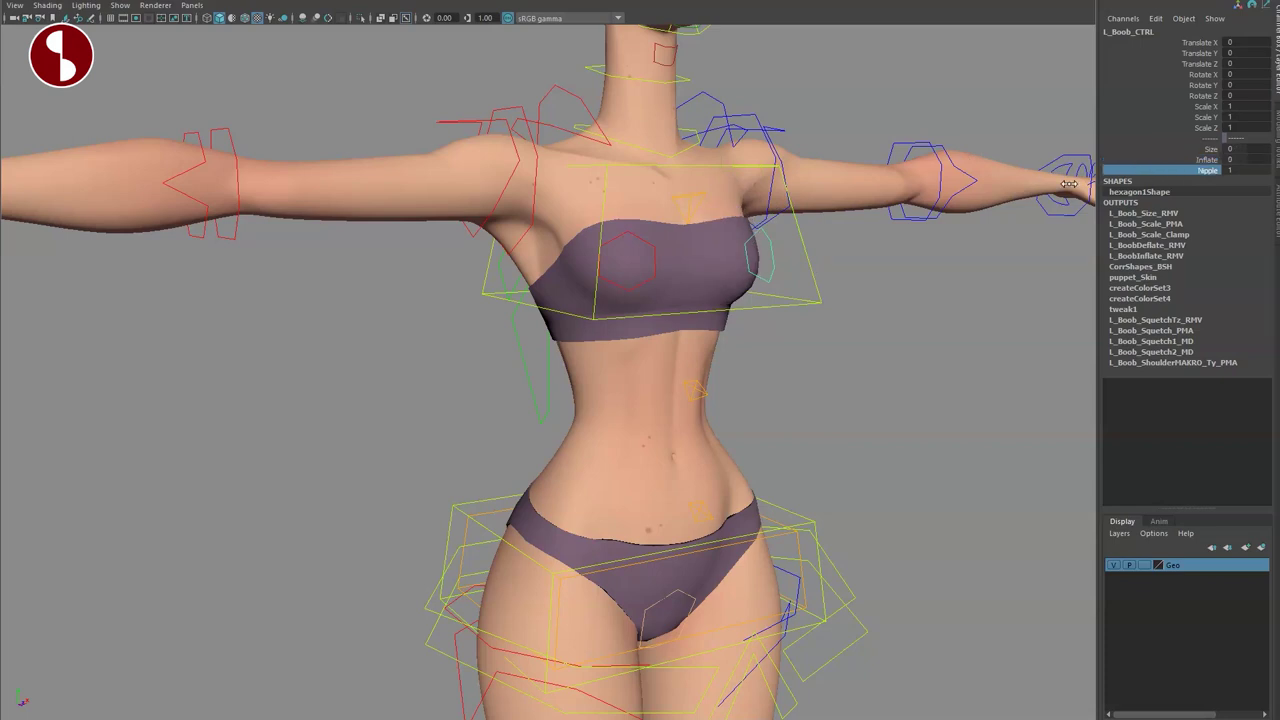
{"action": "left_click_drag", "start_coordinate": [847, 356], "coordinate": [705, 359], "text": "alt"}
{"action": "right_click_drag", "start_coordinate": [726, 321], "coordinate": [815, 350], "text": "alt"}
{"action": "left_click", "coordinate": [815, 355]}
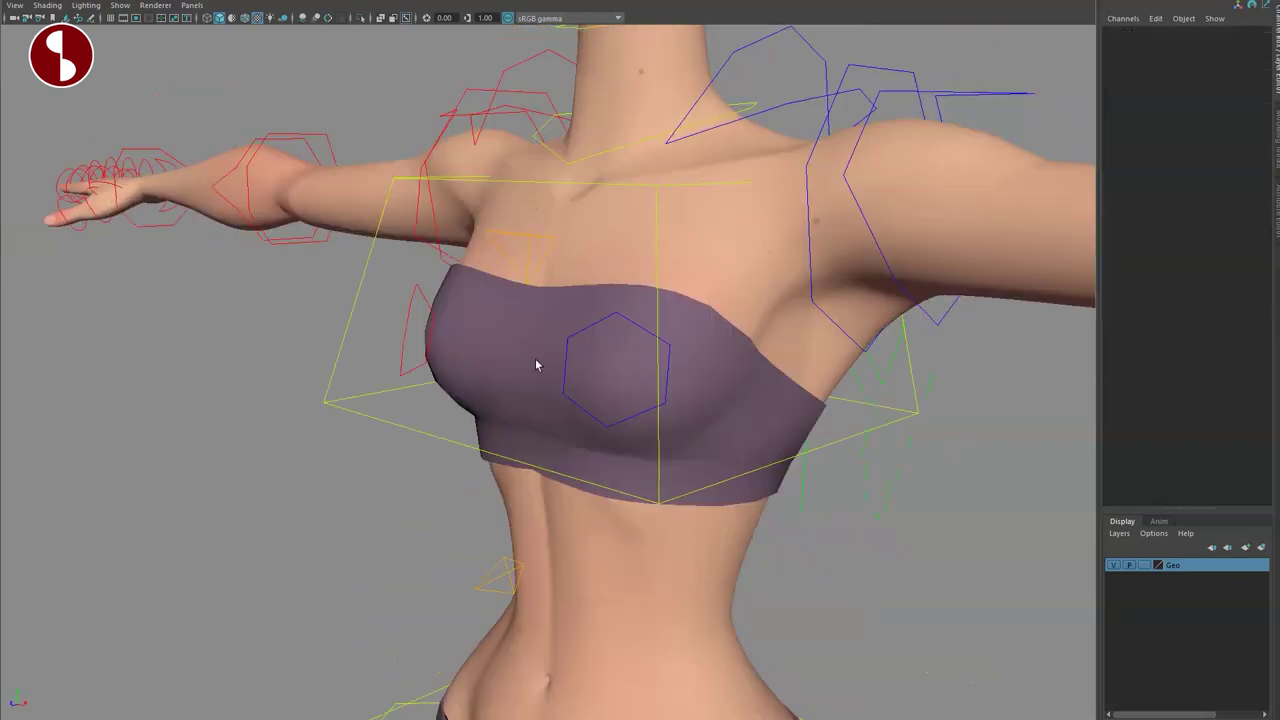
Select the spine IK chest control, try rotating it, and undo the rotation.
{"action": "left_click_drag", "start_coordinate": [537, 366], "coordinate": [669, 411], "text": "alt"}
{"action": "middle_click_drag", "start_coordinate": [669, 411], "coordinate": [490, 378], "text": "alt"}
{"action": "right_click_drag", "start_coordinate": [490, 378], "coordinate": [412, 340], "text": "alt"}
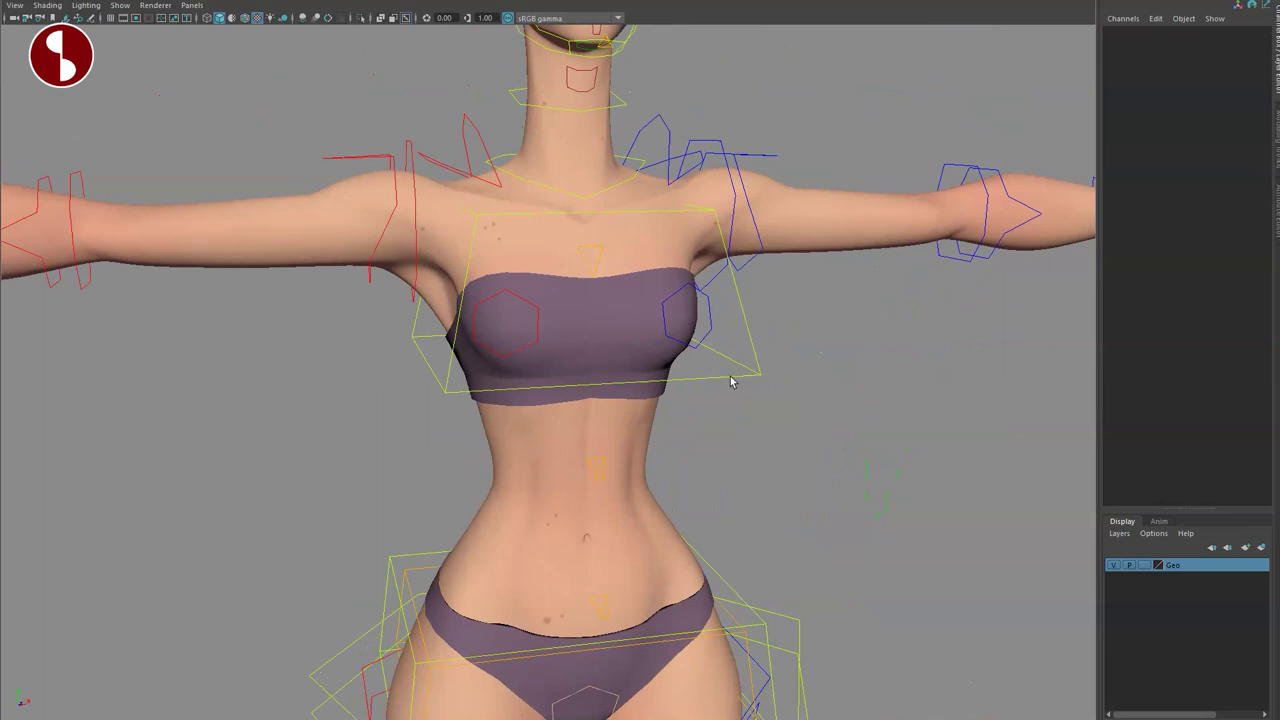
{"action": "left_click", "coordinate": [731, 381]}
{"action": "scroll", "coordinate": [780, 365], "scroll_direction": "down", "scroll_amount": 5}
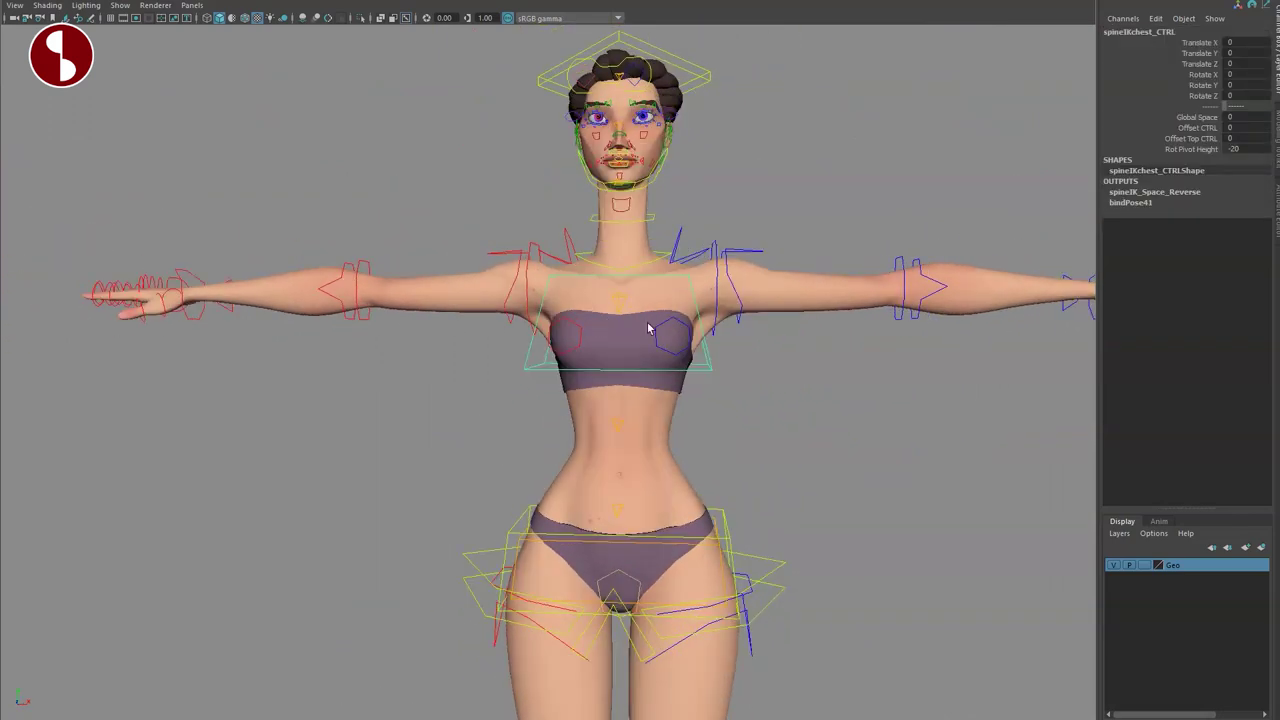
{"action": "middle_click_drag", "start_coordinate": [647, 323], "coordinate": [624, 274], "text": "alt"}
{"action": "key", "text": "e"}
{"action": "left_click_drag", "start_coordinate": [640, 325], "coordinate": [612, 240]}
{"action": "key", "text": "ctrl+z"}
{"action": "key", "text": "ctrl+z"}
{"action": "key", "text": "ctrl+z"}
Raise the spine IK chest control about 17 units to stretch the torso, then try and undo another adjustment.
{"action": "left_click", "coordinate": [603, 319]}
{"action": "middle_click_drag", "start_coordinate": [626, 247], "coordinate": [643, 295], "text": "alt"}
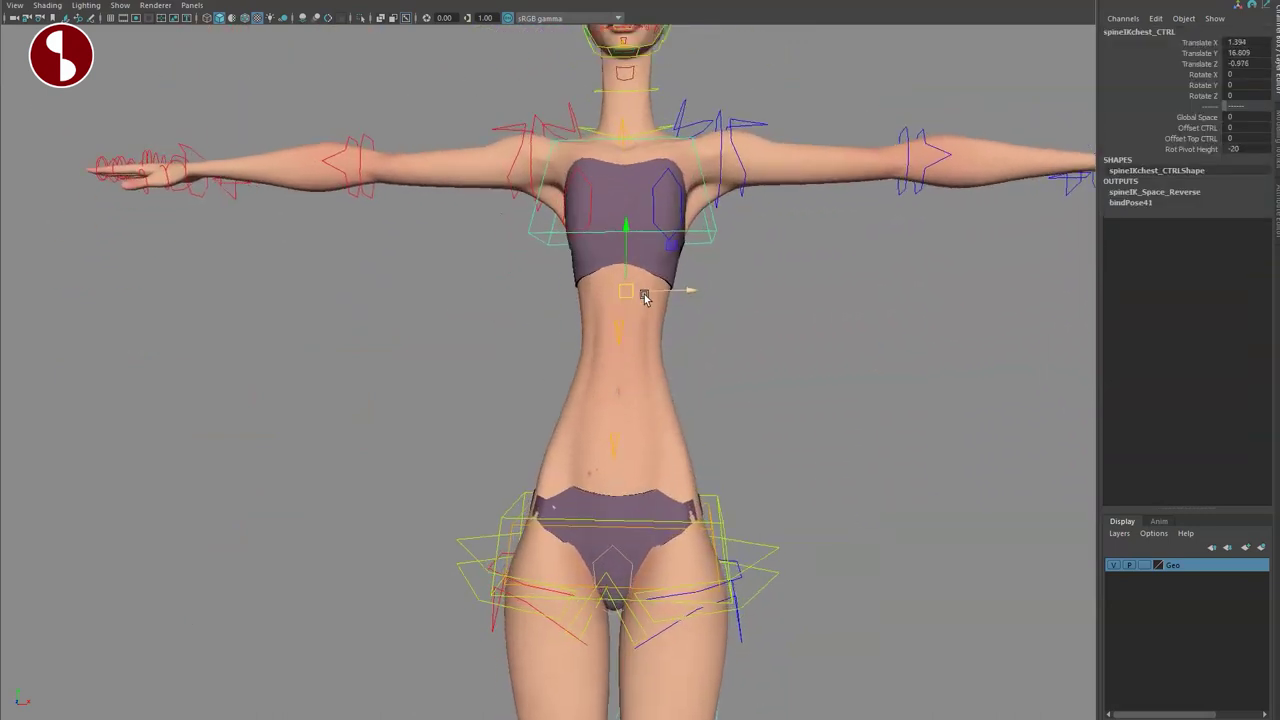
{"action": "right_click_drag", "start_coordinate": [643, 295], "coordinate": [575, 325], "text": "alt"}
{"action": "middle_click_drag", "start_coordinate": [575, 325], "coordinate": [632, 407], "text": "alt"}
{"action": "left_click_drag", "start_coordinate": [658, 346], "coordinate": [694, 410]}
{"action": "key", "text": "ctrl+z"}
Try the chest control's Offset CTRL at 1, select the chest offset control, and undo back to the main chest control.
{"action": "middle_click_drag", "start_coordinate": [747, 409], "coordinate": [724, 346], "text": "alt"}
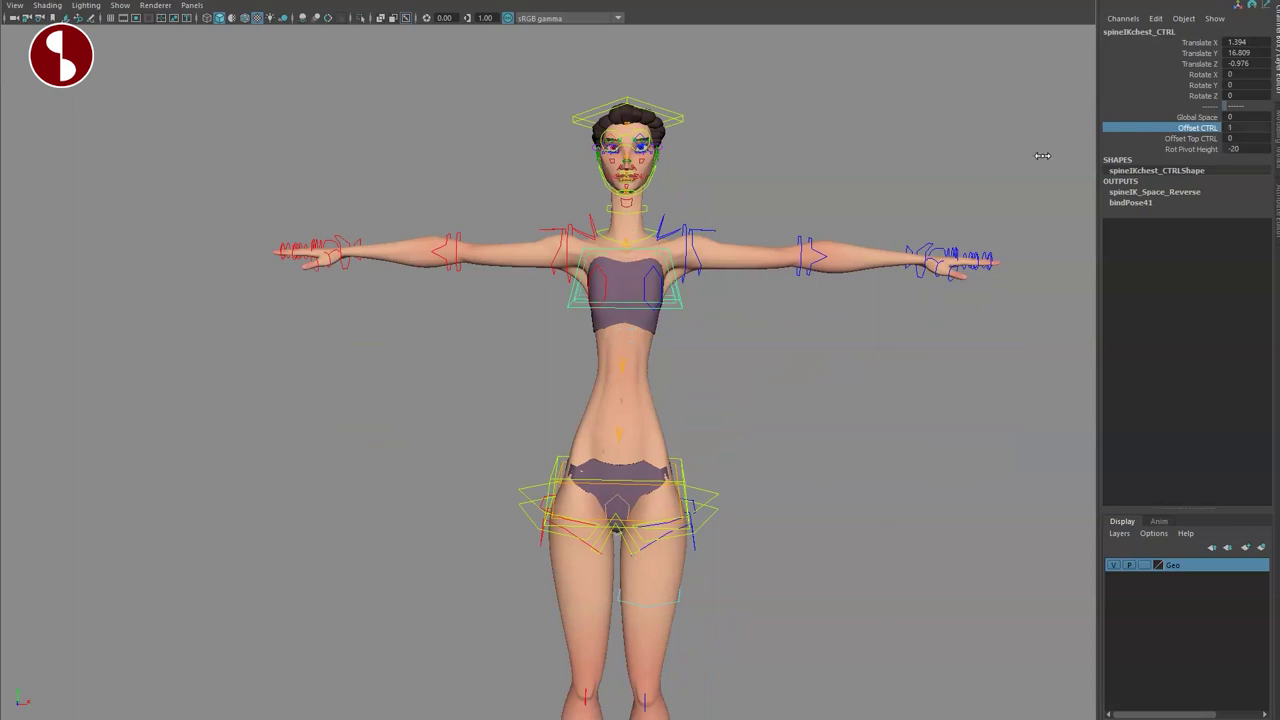
{"action": "left_click", "coordinate": [657, 262]}
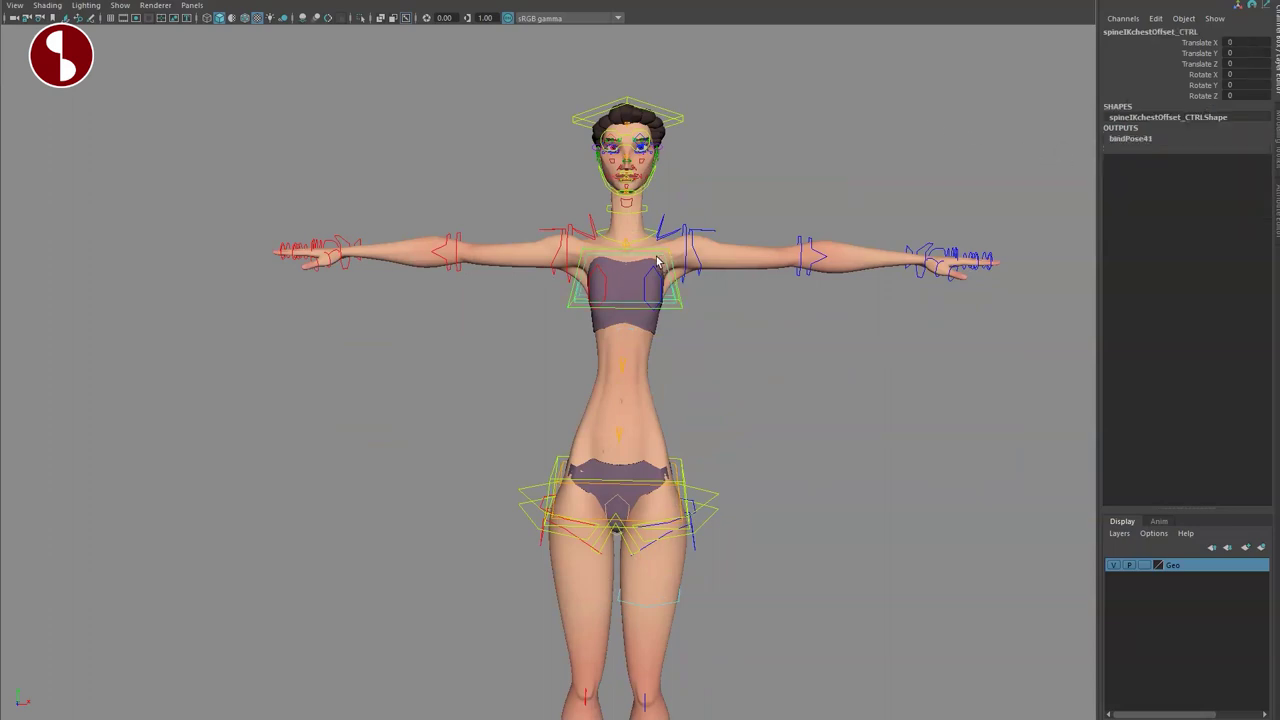
{"action": "key", "text": "ctrl+z"}
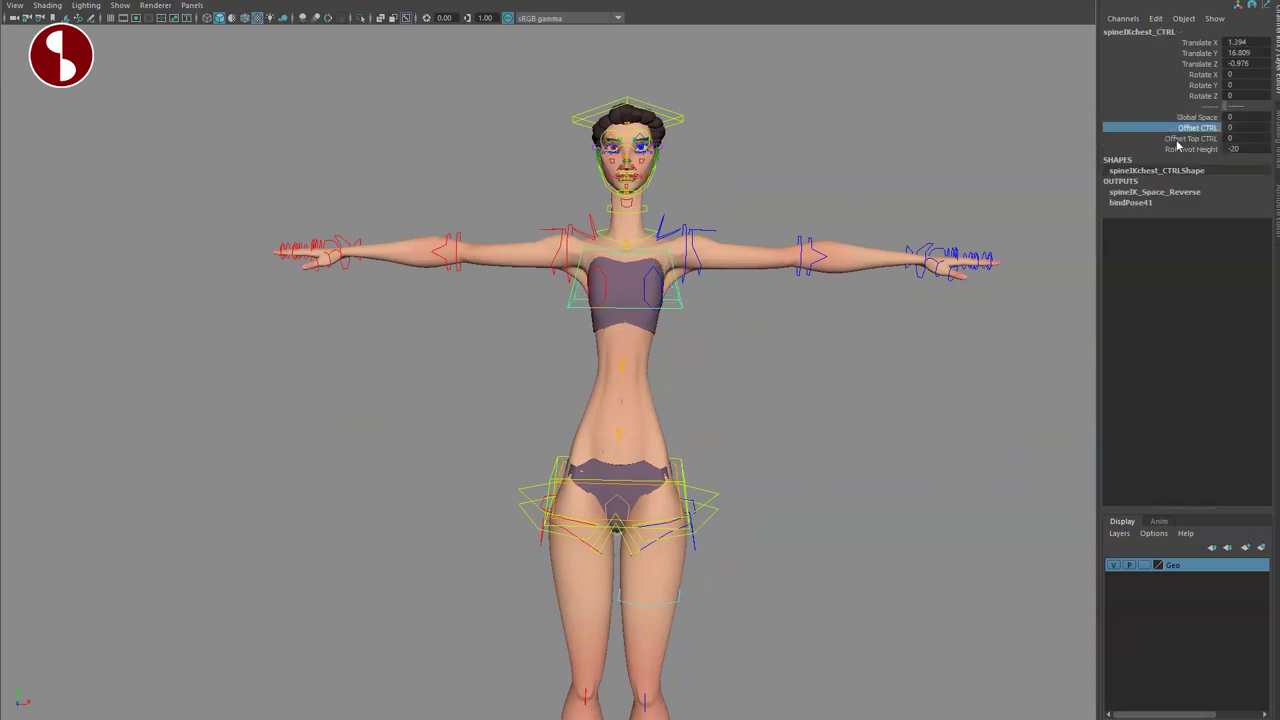
Set the chest control's Offset Top CTRL to 1 and undo the torso stretch with the top offset control selected.
{"action": "middle_click_drag", "start_coordinate": [568, 298], "coordinate": [556, 334], "text": "alt"}
{"action": "right_click_drag", "start_coordinate": [556, 334], "coordinate": [653, 397], "text": "alt"}
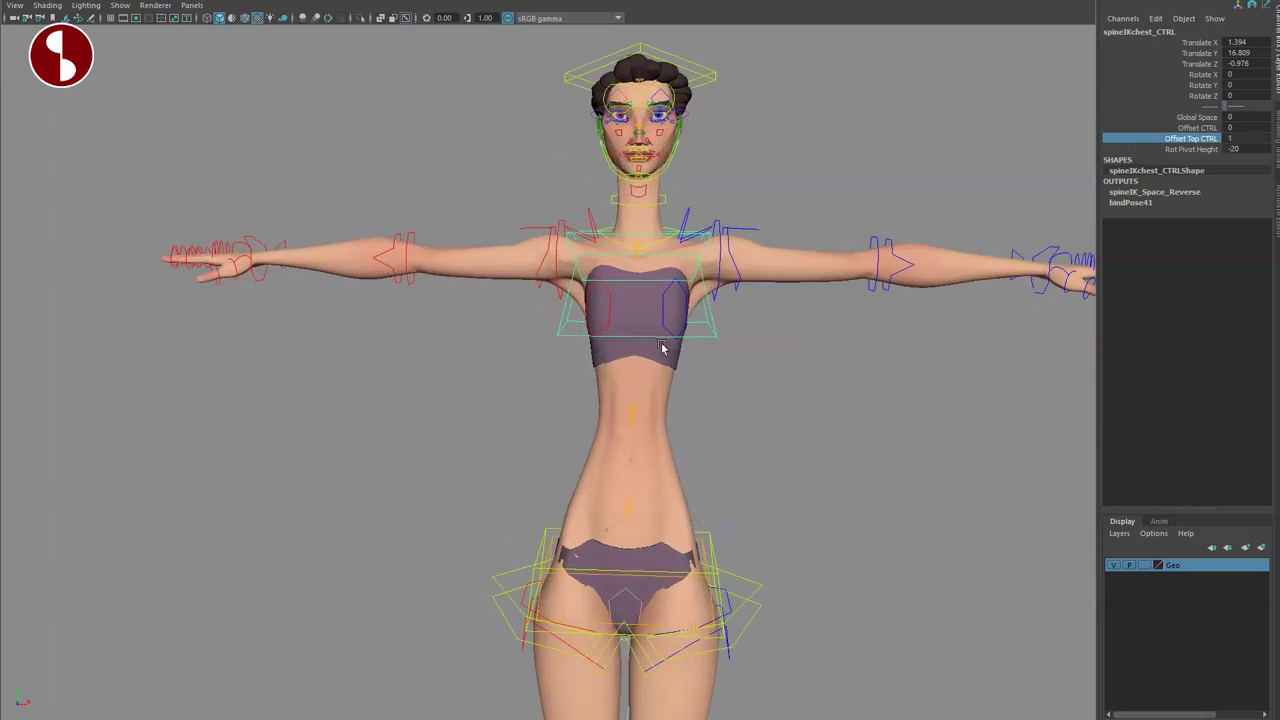
{"action": "key", "text": "ctrl+z"}
{"action": "key", "text": "ctrl+z"}
{"action": "key", "text": "ctrl+z"}
{"action": "key", "text": "ctrl+z"}
{"action": "key", "text": "ctrl+z"}
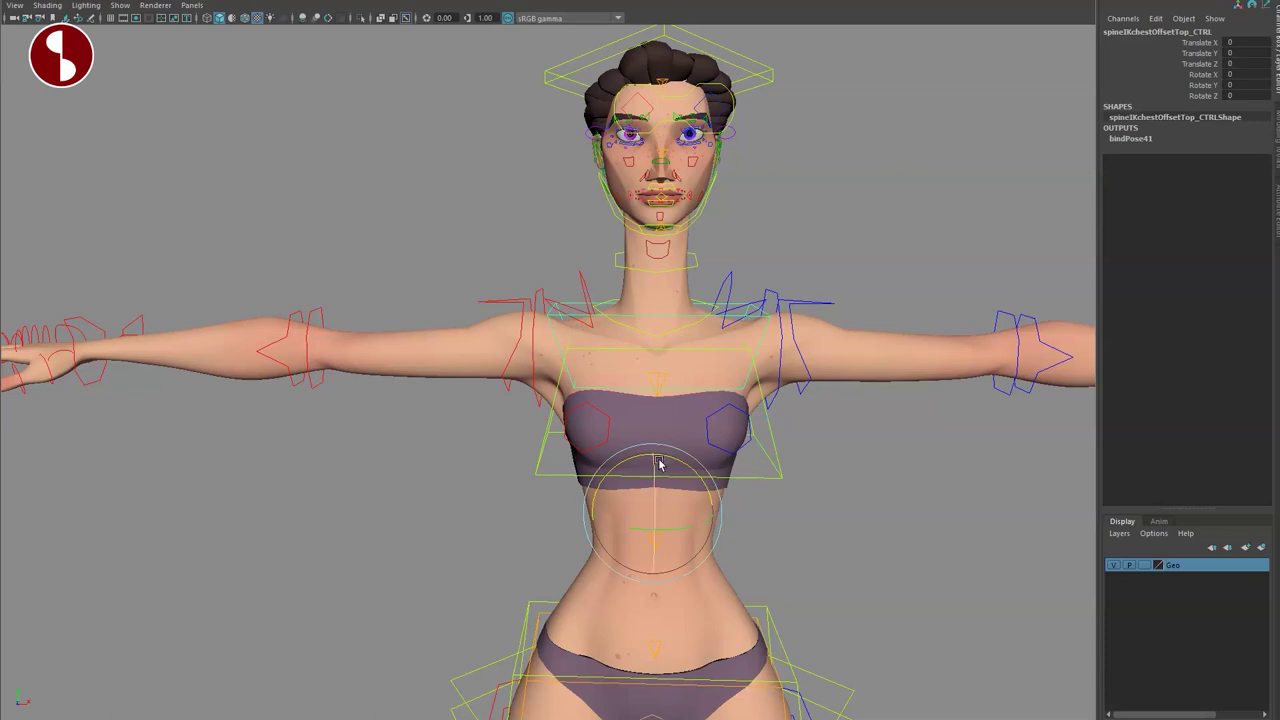
Try rotating the top chest offset control and undo the rotation.
{"action": "left_click_drag", "start_coordinate": [662, 463], "coordinate": [705, 443]}
{"action": "key", "text": "ctrl+z"}
{"action": "key", "text": "w"}
Try moving the spine IK chest control about 8.7 units forward in Z and rotating it from the side, and undo both.
{"action": "right_click_drag", "start_coordinate": [695, 473], "coordinate": [506, 303], "text": "alt"}
{"action": "left_click_drag", "start_coordinate": [506, 303], "coordinate": [632, 376], "text": "alt"}
{"action": "left_click", "coordinate": [674, 373]}
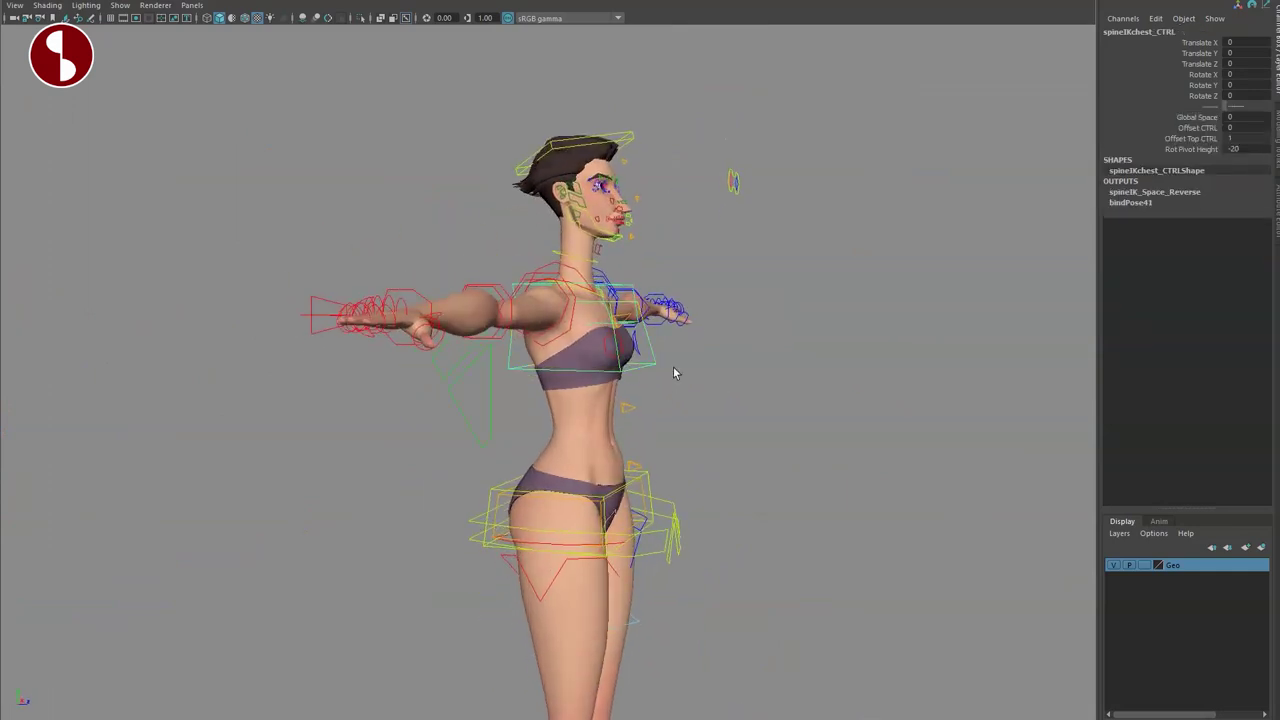
{"action": "left_click_drag", "start_coordinate": [681, 448], "coordinate": [426, 418], "text": "alt"}
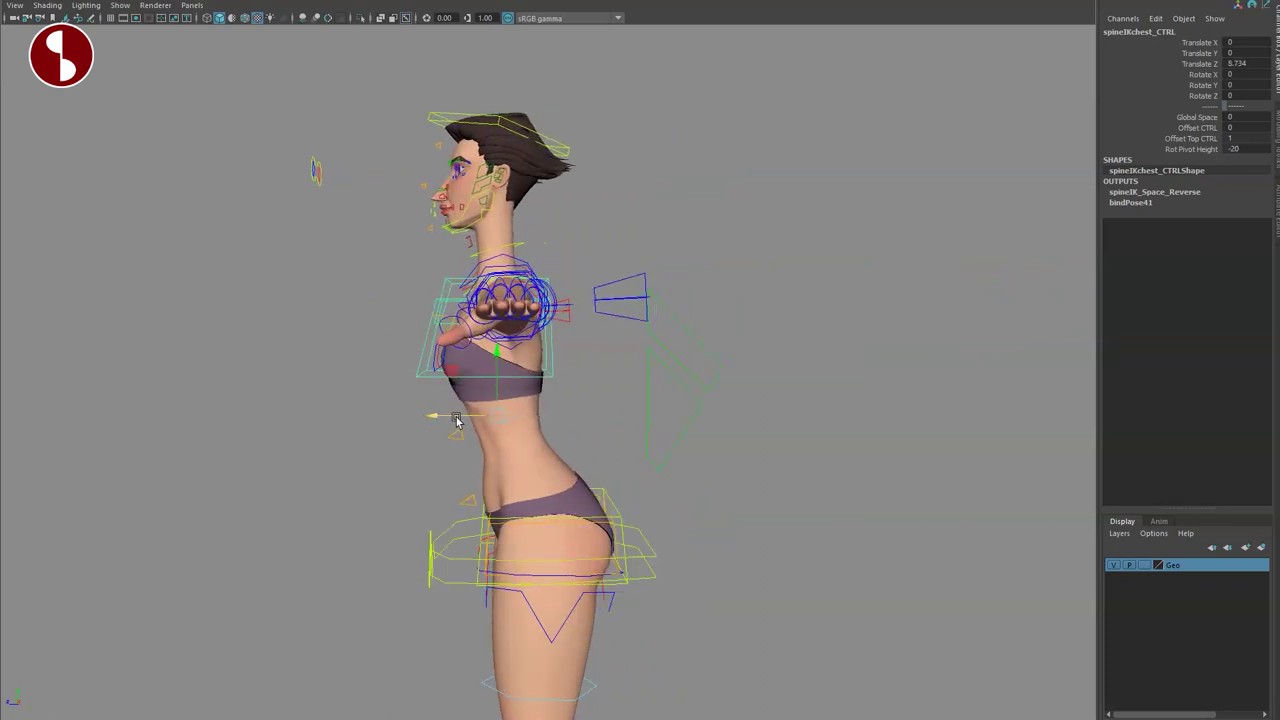
{"action": "left_click_drag", "start_coordinate": [464, 370], "coordinate": [439, 399]}
{"action": "key", "text": "ctrl+z"}
{"action": "key", "text": "ctrl+z"}
{"action": "key", "text": "ctrl+z"}
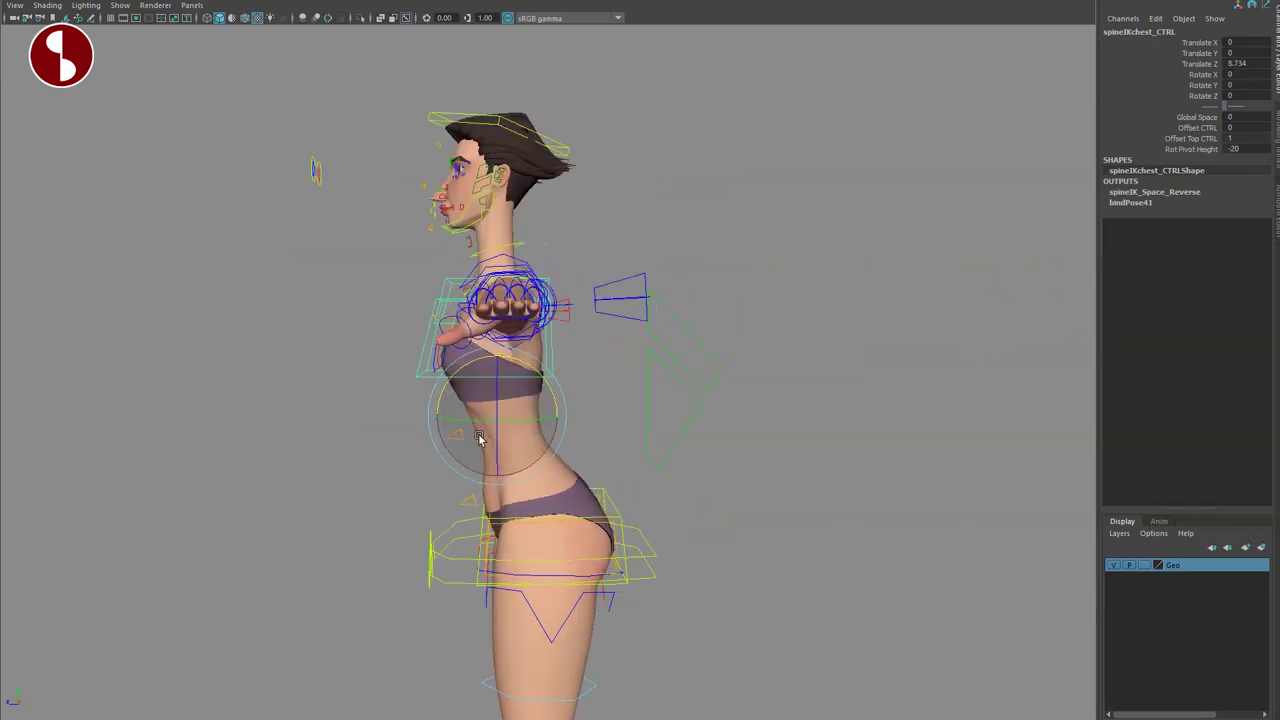
Try rotating the top and middle body controls in side view, undoing each rotation.
{"action": "left_click", "coordinate": [704, 386]}
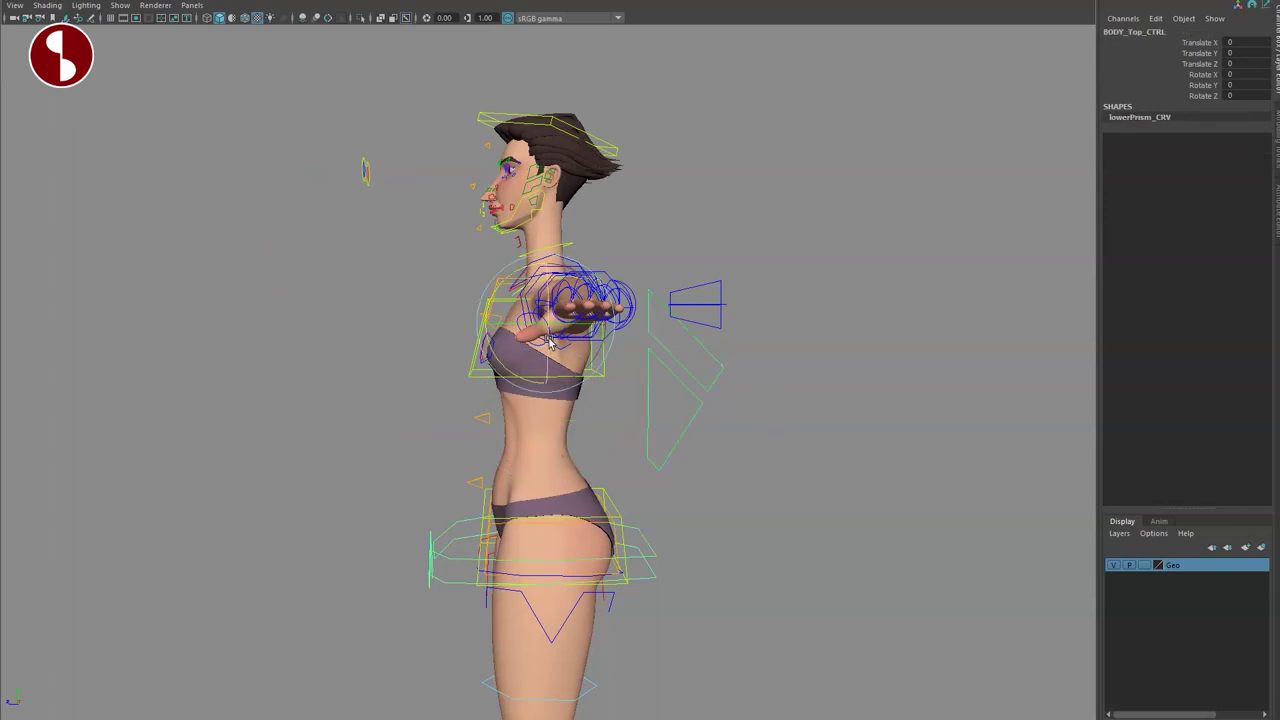
{"action": "left_click_drag", "start_coordinate": [538, 312], "coordinate": [566, 274], "text": "alt"}
{"action": "key", "text": "ctrl+z"}
{"action": "left_click_drag", "start_coordinate": [669, 437], "coordinate": [659, 397], "text": "alt"}
{"action": "key", "text": "ctrl+z"}
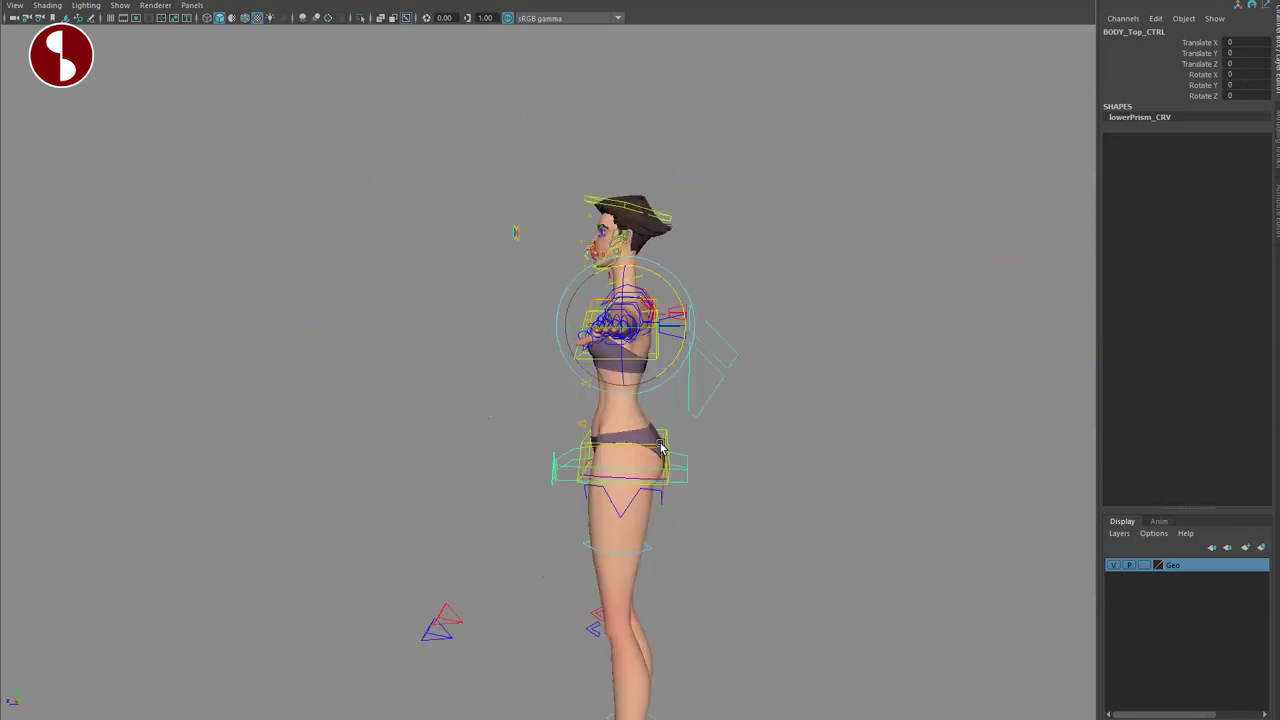
{"action": "left_click_drag", "start_coordinate": [660, 340], "coordinate": [603, 345]}
{"action": "key", "text": "ctrl+z"}
{"action": "left_click_drag", "start_coordinate": [553, 437], "coordinate": [698, 449], "text": "alt"}
{"action": "mouse_move", "coordinate": [610, 388]}
{"action": "left_mouse_down"}
{"action": "mouse_move", "coordinate": [631, 391]}
{"action": "mouse_move", "coordinate": [586, 391]}
{"action": "left_mouse_up"}
{"action": "key", "text": "ctrl+z"}
Try rotating the neck base control and setting both Sternocleidomastoid attributes to 7.6, and undo both changes.
{"action": "middle_click_drag", "start_coordinate": [491, 334], "coordinate": [573, 451], "text": "alt"}
{"action": "right_click_drag", "start_coordinate": [573, 451], "coordinate": [850, 658], "text": "alt"}
{"action": "middle_click_drag", "start_coordinate": [850, 658], "coordinate": [686, 509], "text": "alt"}
{"action": "left_click_drag", "start_coordinate": [686, 509], "coordinate": [760, 424], "text": "alt"}
{"action": "left_click", "coordinate": [631, 412]}
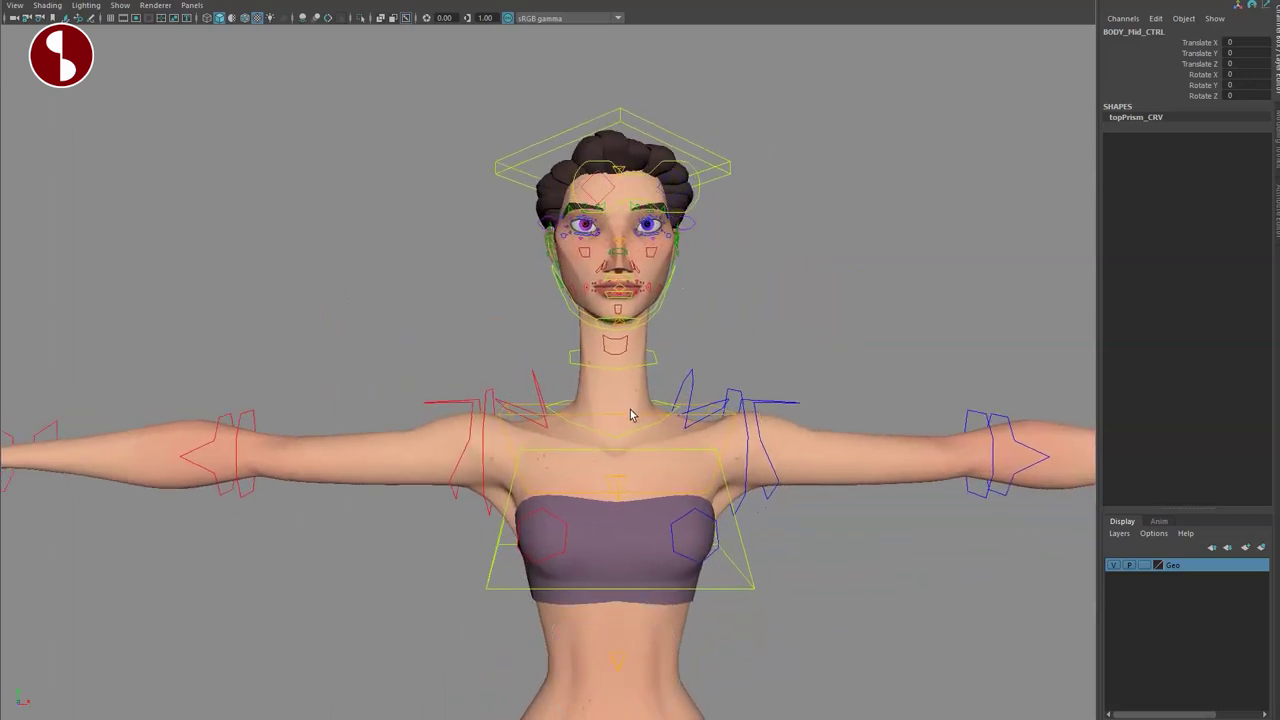
{"action": "left_click", "coordinate": [649, 432]}
{"action": "left_click_drag", "start_coordinate": [632, 394], "coordinate": [606, 393]}
{"action": "key", "text": "ctrl+z"}
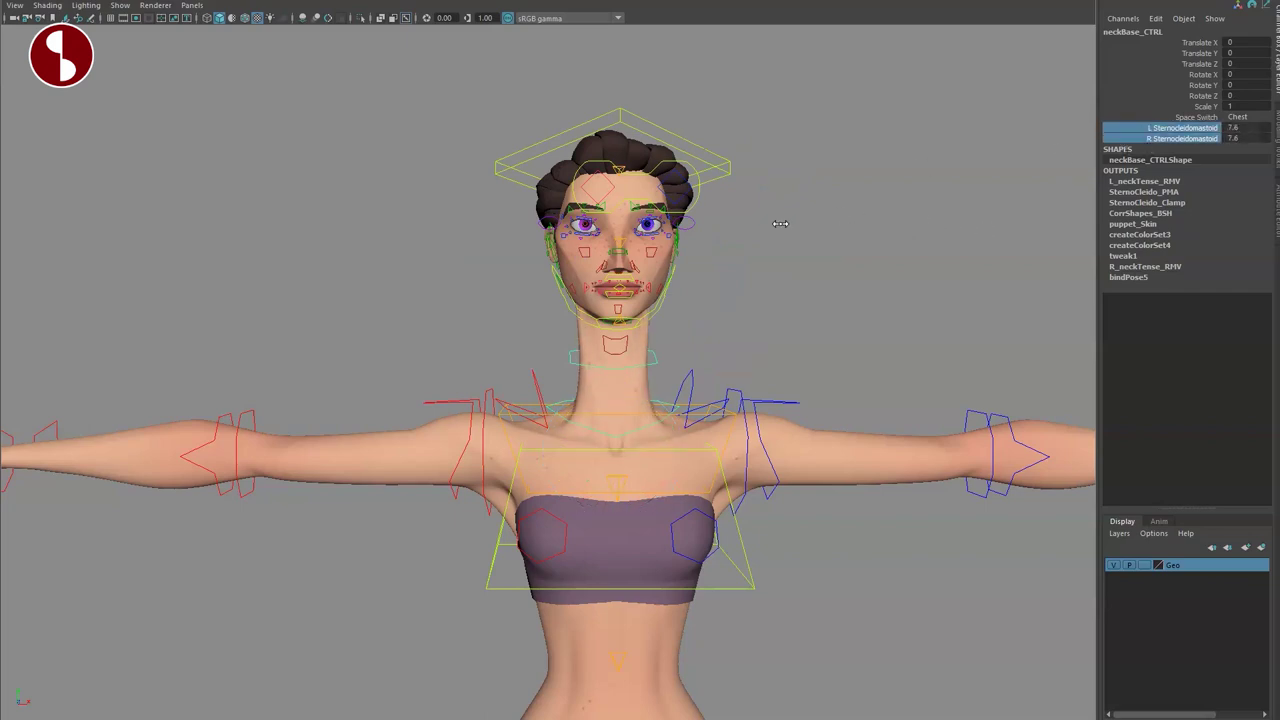
{"action": "key", "text": "ctrl+z"}
Try moving the neck IK bender control and undo the move.
{"action": "middle_click_drag", "start_coordinate": [723, 321], "coordinate": [708, 311], "text": "alt"}
{"action": "scroll", "coordinate": [706, 312], "scroll_direction": "up", "scroll_amount": 2}
{"action": "left_click", "coordinate": [622, 349]}
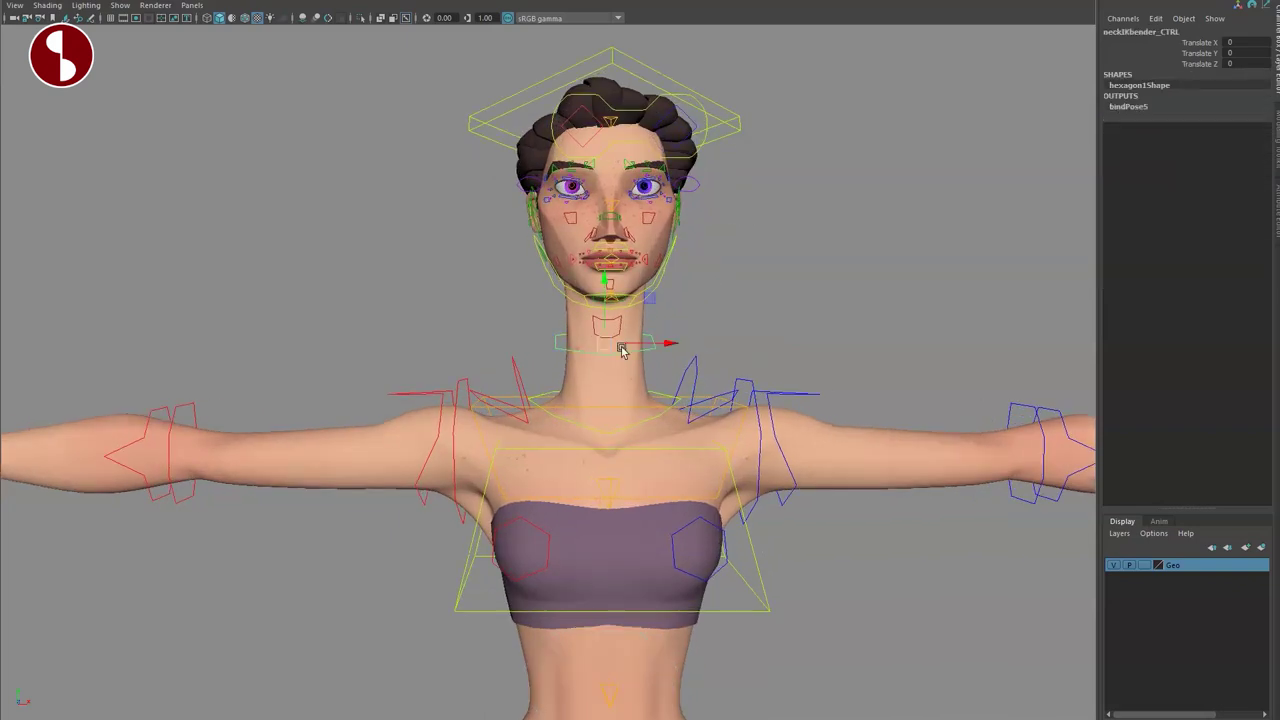
{"action": "mouse_move", "coordinate": [645, 345]}
{"action": "left_mouse_down"}
{"action": "mouse_move", "coordinate": [720, 354]}
{"action": "mouse_move", "coordinate": [609, 346]}
{"action": "mouse_move", "coordinate": [680, 349]}
{"action": "mouse_move", "coordinate": [616, 362]}
{"action": "mouse_move", "coordinate": [643, 350]}
{"action": "left_mouse_up"}
{"action": "key", "text": "ctrl+z"}
Select the head control, try rotating the head, and undo the rotations.
{"action": "left_click", "coordinate": [725, 112]}
{"action": "middle_click_drag", "start_coordinate": [615, 282], "coordinate": [680, 335], "text": "alt"}
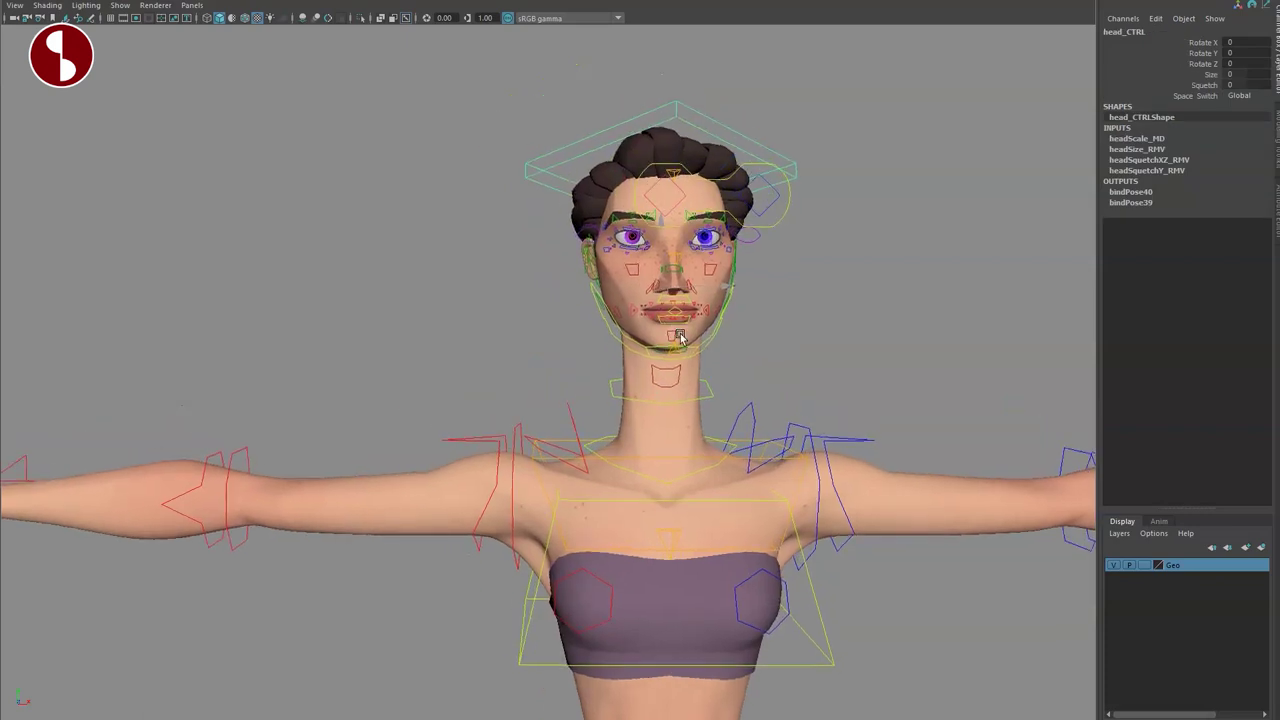
{"action": "scroll", "coordinate": [678, 333], "scroll_direction": "down", "scroll_amount": 1}
{"action": "key", "text": "e"}
{"action": "left_click_drag", "start_coordinate": [655, 249], "coordinate": [750, 350]}
{"action": "key", "text": "ctrl+z"}
{"action": "key", "text": "ctrl+z"}
{"action": "key", "text": "q"}
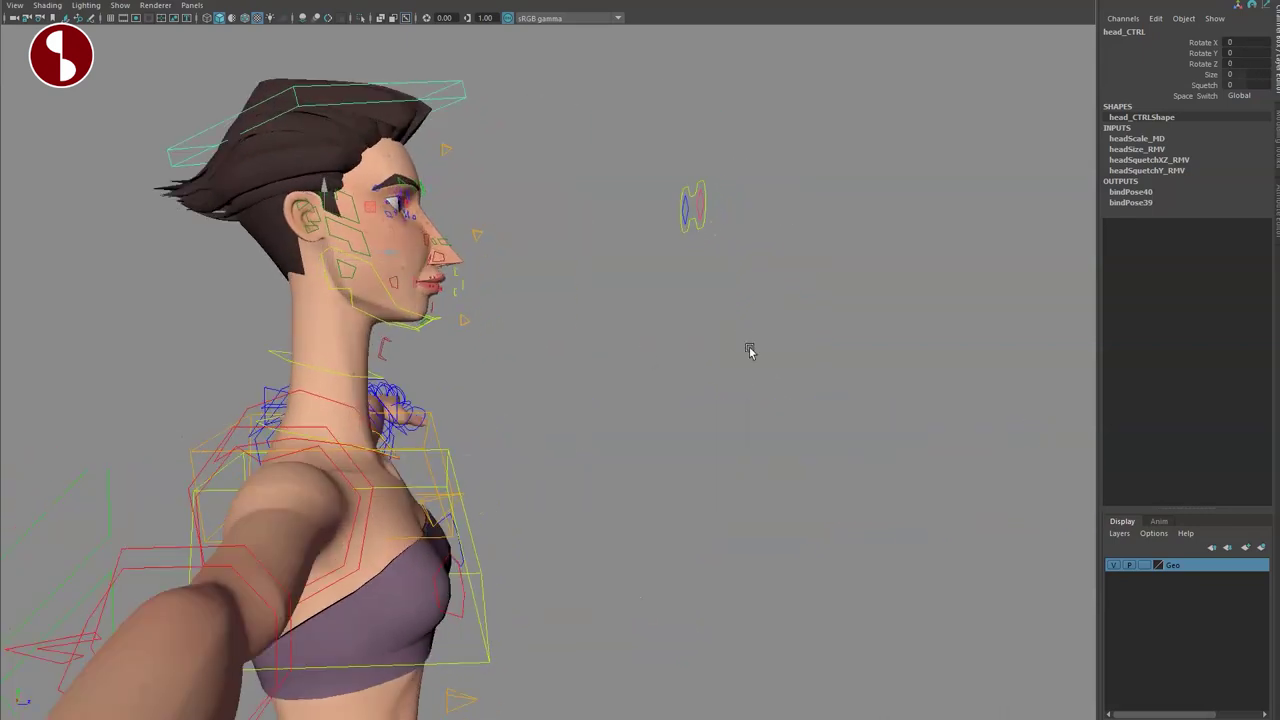
Try changing the head control's Size and Squetch attributes, undoing each change.
{"action": "middle_click_drag", "start_coordinate": [352, 270], "coordinate": [593, 302], "text": "alt"}
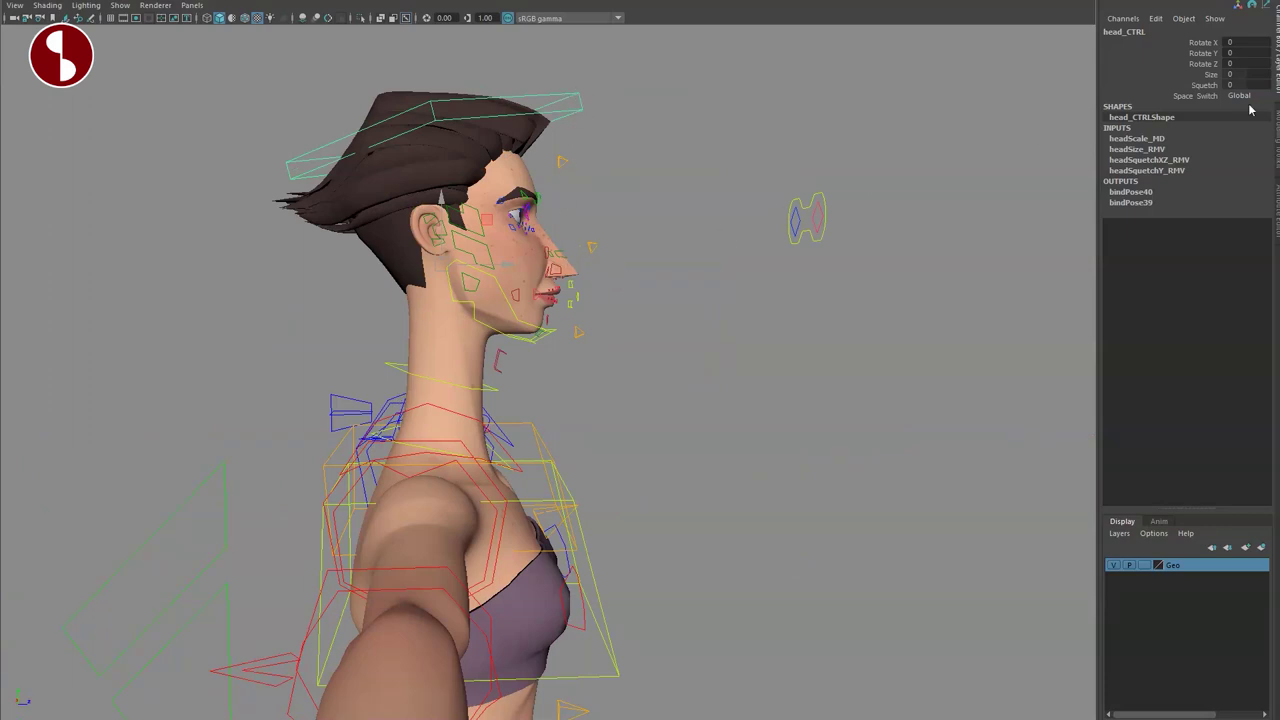
{"action": "mouse_move", "coordinate": [772, 138]}
{"action": "middle_mouse_down"}
{"action": "mouse_move", "coordinate": [829, 140]}
{"action": "mouse_move", "coordinate": [760, 134]}
{"action": "mouse_move", "coordinate": [784, 134]}
{"action": "middle_mouse_up"}
{"action": "key", "text": "ctrl+z"}
{"action": "middle_click_drag", "start_coordinate": [912, 132], "coordinate": [846, 133]}
{"action": "key", "text": "ctrl+z"}
View the Space Switch options of the head control and clear the selection.
{"action": "left_click", "coordinate": [1153, 97]}
{"action": "left_click", "coordinate": [1246, 96]}
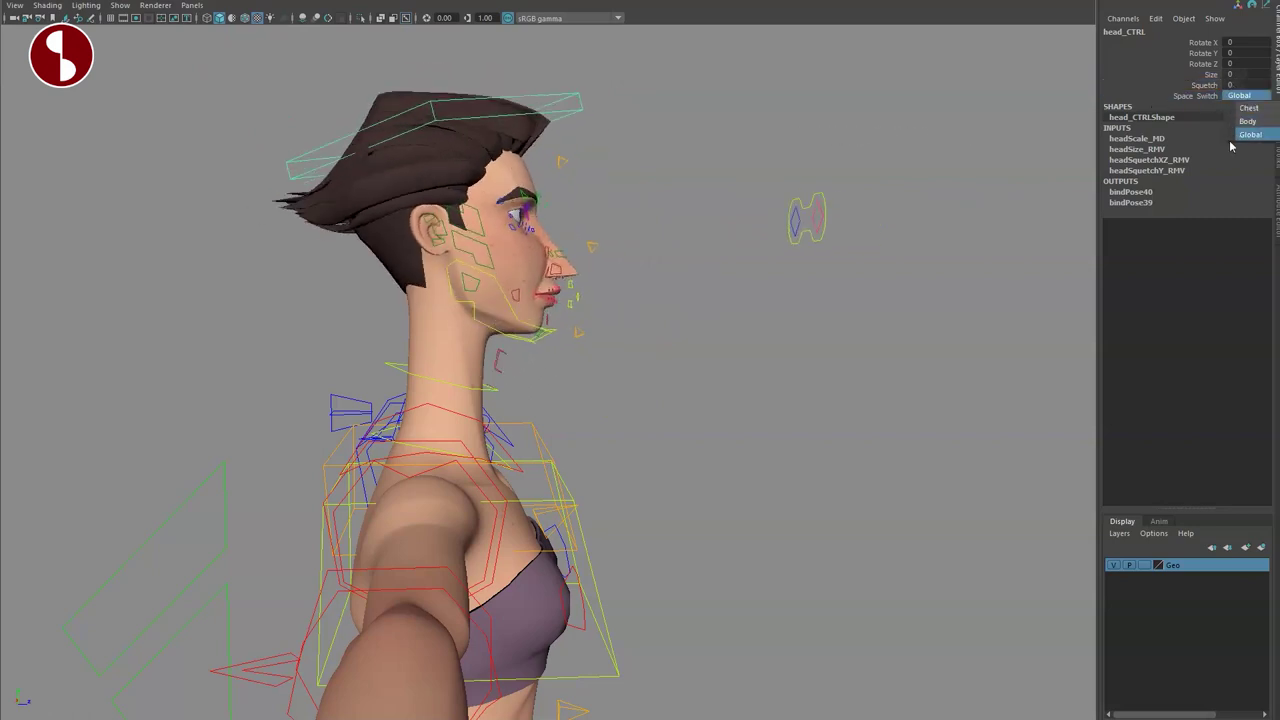
{"action": "left_click", "coordinate": [937, 374]}
Try transforming the spine IK chest control to test the head's Global space, and undo it.
{"action": "left_click_drag", "start_coordinate": [937, 374], "coordinate": [834, 410], "text": "alt"}
{"action": "right_click_drag", "start_coordinate": [834, 410], "coordinate": [718, 422], "text": "alt"}
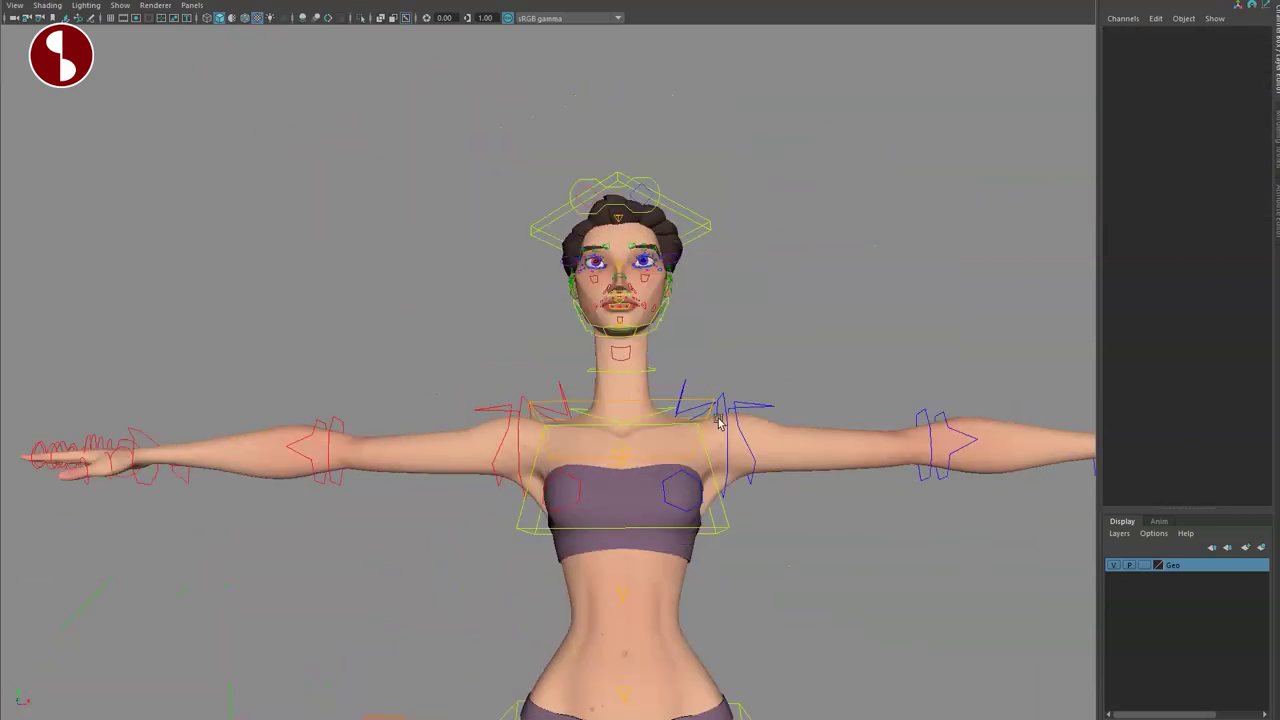
{"action": "left_click", "coordinate": [727, 534]}
{"action": "left_click_drag", "start_coordinate": [655, 540], "coordinate": [683, 532]}
{"action": "key", "text": "ctrl+z"}
{"action": "left_click_drag", "start_coordinate": [600, 521], "coordinate": [617, 525], "text": "alt"}
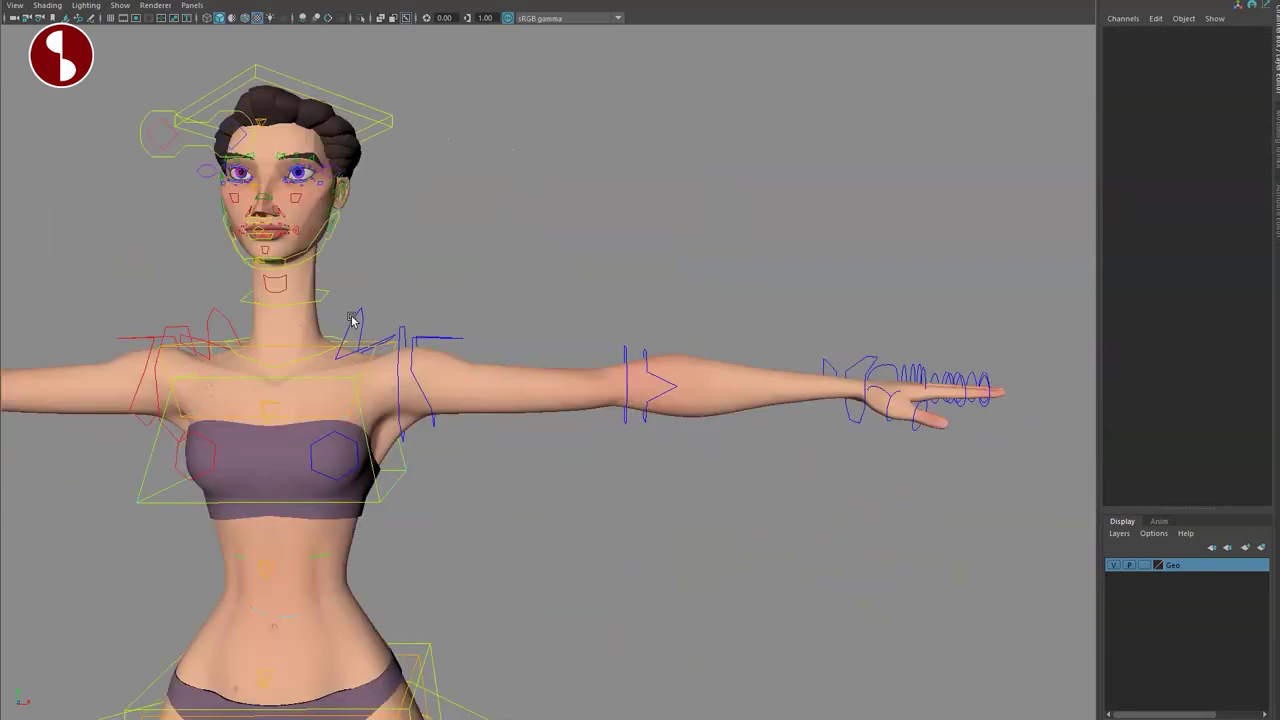
Try rotating and moving the left clavicle control, undoing each change.
{"action": "left_click", "coordinate": [356, 320]}
{"action": "mouse_move", "coordinate": [340, 343]}
{"action": "left_mouse_down"}
{"action": "mouse_move", "coordinate": [309, 327]}
{"action": "mouse_move", "coordinate": [334, 323]}
{"action": "mouse_move", "coordinate": [366, 360]}
{"action": "mouse_move", "coordinate": [345, 345]}
{"action": "left_mouse_up"}
{"action": "key", "text": "ctrl+z"}
{"action": "key", "text": "w"}
{"action": "mouse_move", "coordinate": [308, 384]}
{"action": "left_mouse_down"}
{"action": "mouse_move", "coordinate": [321, 356]}
{"action": "mouse_move", "coordinate": [323, 374]}
{"action": "mouse_move", "coordinate": [308, 383]}
{"action": "mouse_move", "coordinate": [298, 362]}
{"action": "mouse_move", "coordinate": [303, 376]}
{"action": "left_mouse_up"}
{"action": "key", "text": "ctrl+z"}
{"action": "key", "text": "ctrl+z"}
Try rotating the left upper-arm FK control and undo the rotation.
{"action": "left_click", "coordinate": [437, 337]}
{"action": "key", "text": "e"}
{"action": "mouse_move", "coordinate": [434, 338]}
{"action": "left_mouse_down"}
{"action": "mouse_move", "coordinate": [400, 325]}
{"action": "mouse_move", "coordinate": [432, 338]}
{"action": "left_mouse_up"}
{"action": "key", "text": "ctrl+z"}
{"action": "left_click_drag", "start_coordinate": [692, 430], "coordinate": [616, 316], "text": "alt"}
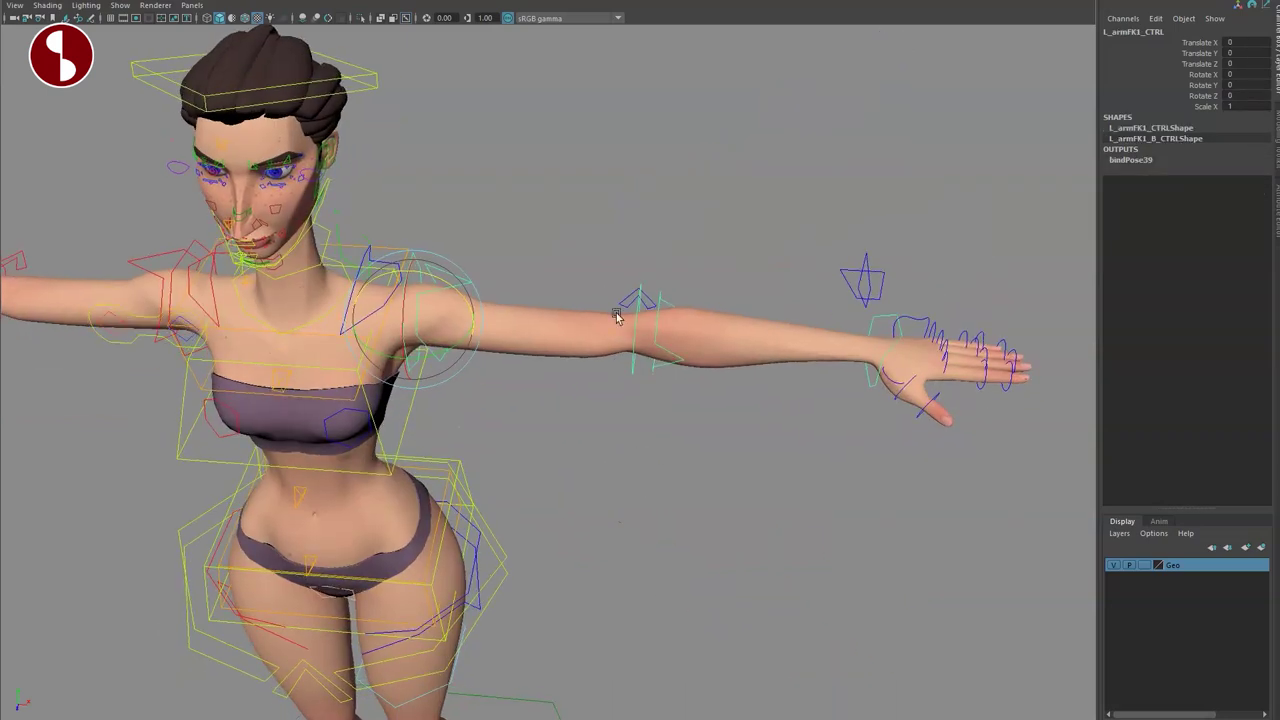
Try rotating the left elbow FK control and changing its Scale X, undoing both changes.
{"action": "left_click", "coordinate": [637, 310]}
{"action": "left_click_drag", "start_coordinate": [640, 371], "coordinate": [700, 326]}
{"action": "key", "text": "ctrl+z"}
{"action": "left_click", "coordinate": [1193, 54]}
{"action": "middle_click_drag", "start_coordinate": [697, 88], "coordinate": [760, 129]}
{"action": "key", "text": "ctrl+z"}
Switch the left arm from FK to IK with the IKFK attribute of the arm spacer control.
{"action": "left_click_drag", "start_coordinate": [861, 411], "coordinate": [780, 417], "text": "alt"}
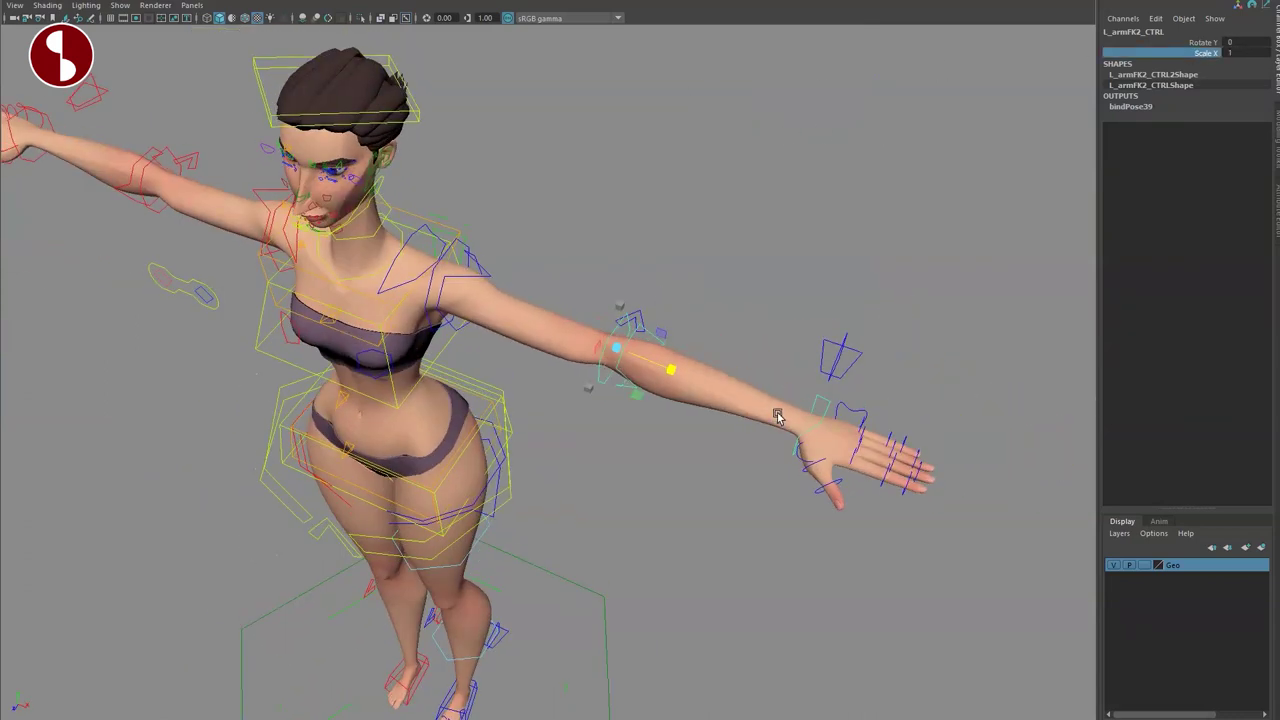
{"action": "left_click", "coordinate": [886, 318]}
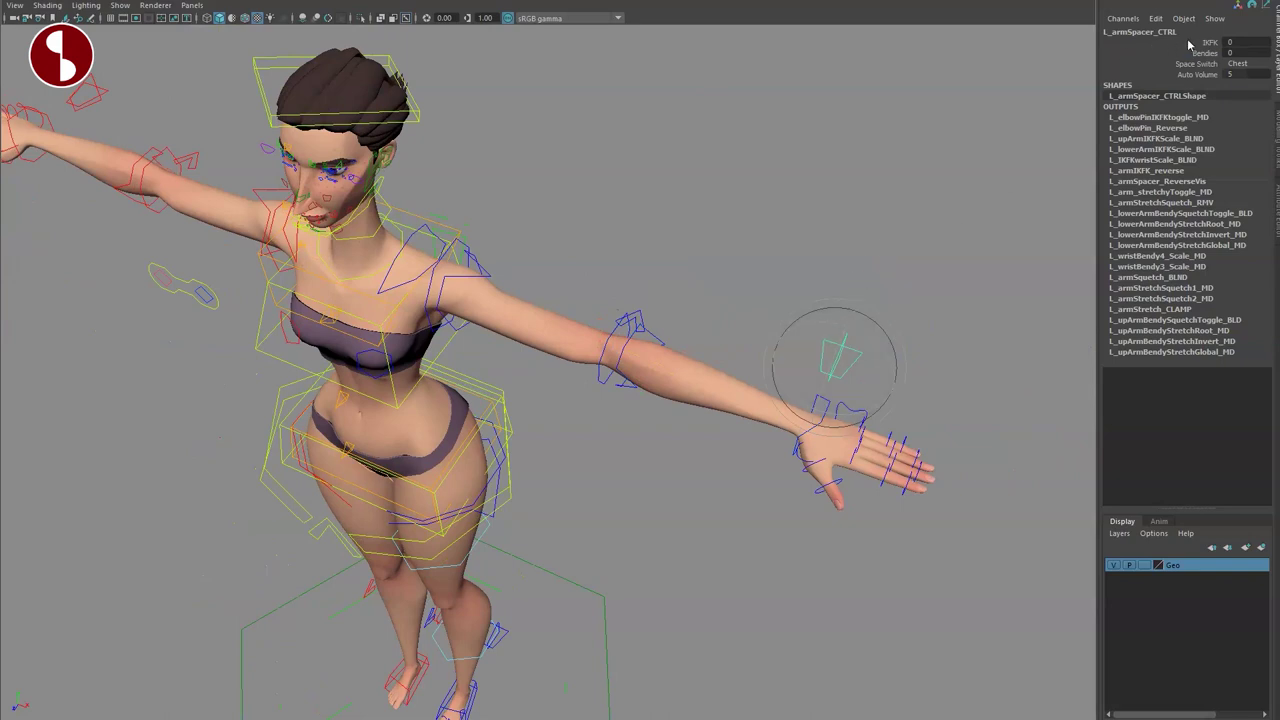
{"action": "middle_click_drag", "start_coordinate": [671, 120], "coordinate": [783, 208]}
Move the left hand IK control to about X -19, Y -1.3, Z 11.4 to bend the elbow.
{"action": "left_click", "coordinate": [786, 404]}
{"action": "left_click_drag", "start_coordinate": [803, 426], "coordinate": [584, 455]}
{"action": "middle_click_drag", "start_coordinate": [691, 397], "coordinate": [772, 397], "text": "alt"}
{"action": "left_click_drag", "start_coordinate": [772, 398], "coordinate": [811, 390]}
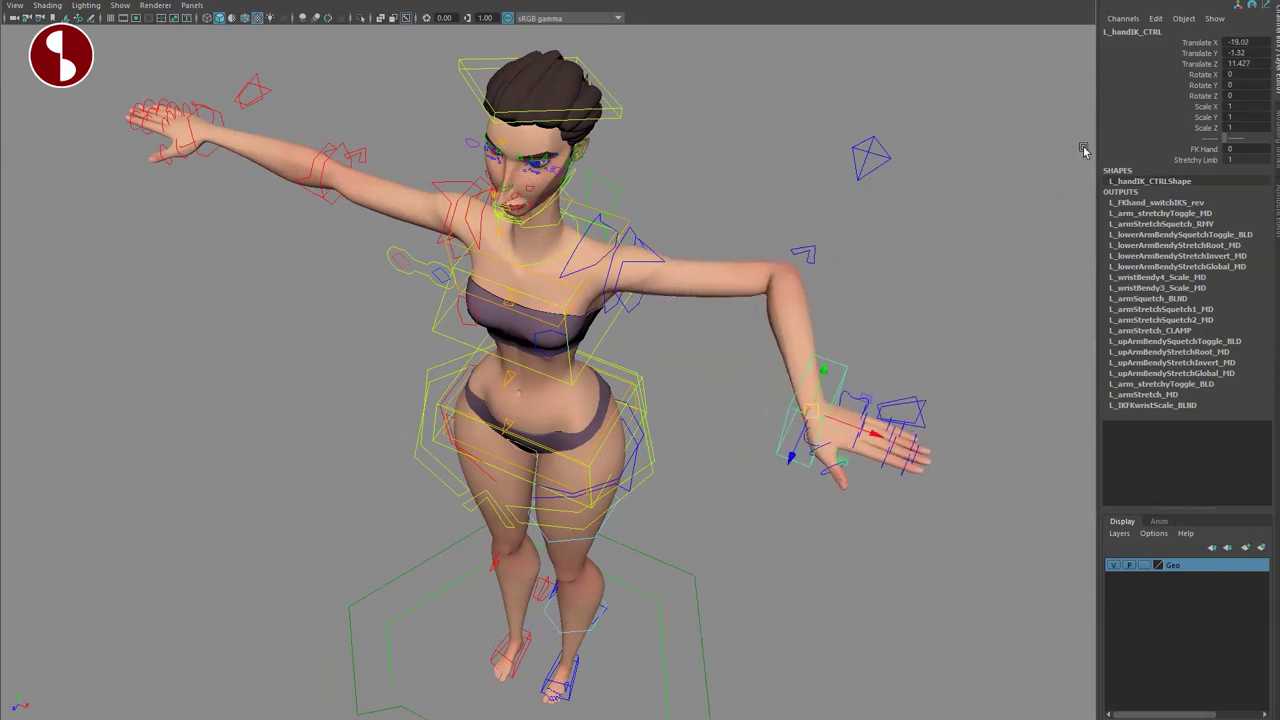
Set FK Hand to 1 on the left hand IK control and move it to about X -22, Y 14, Z 9.5.
{"action": "left_click", "coordinate": [1190, 149]}
{"action": "middle_click_drag", "start_coordinate": [860, 199], "coordinate": [889, 199]}
{"action": "left_click_drag", "start_coordinate": [817, 407], "coordinate": [850, 365]}
{"action": "mouse_move", "coordinate": [850, 380]}
{"action": "left_mouse_down", "text": "alt"}
{"action": "mouse_move", "coordinate": [824, 322]}
{"action": "mouse_move", "coordinate": [771, 277]}
{"action": "mouse_move", "coordinate": [803, 271]}
{"action": "mouse_move", "coordinate": [837, 394]}
{"action": "mouse_move", "coordinate": [832, 370]}
{"action": "left_mouse_up", "text": "alt"}
Try rotating the left hand controls with FK Hand enabled, undoing each rotation.
{"action": "key", "text": "e"}
{"action": "left_click_drag", "start_coordinate": [733, 284], "coordinate": [723, 236]}
{"action": "key", "text": "ctrl+z"}
{"action": "key", "text": "ctrl+z"}
{"action": "left_click", "coordinate": [712, 259]}
{"action": "key", "text": "e"}
{"action": "left_click_drag", "start_coordinate": [731, 302], "coordinate": [774, 279]}
{"action": "key", "text": "ctrl+z"}
{"action": "key", "text": "ctrl+z"}
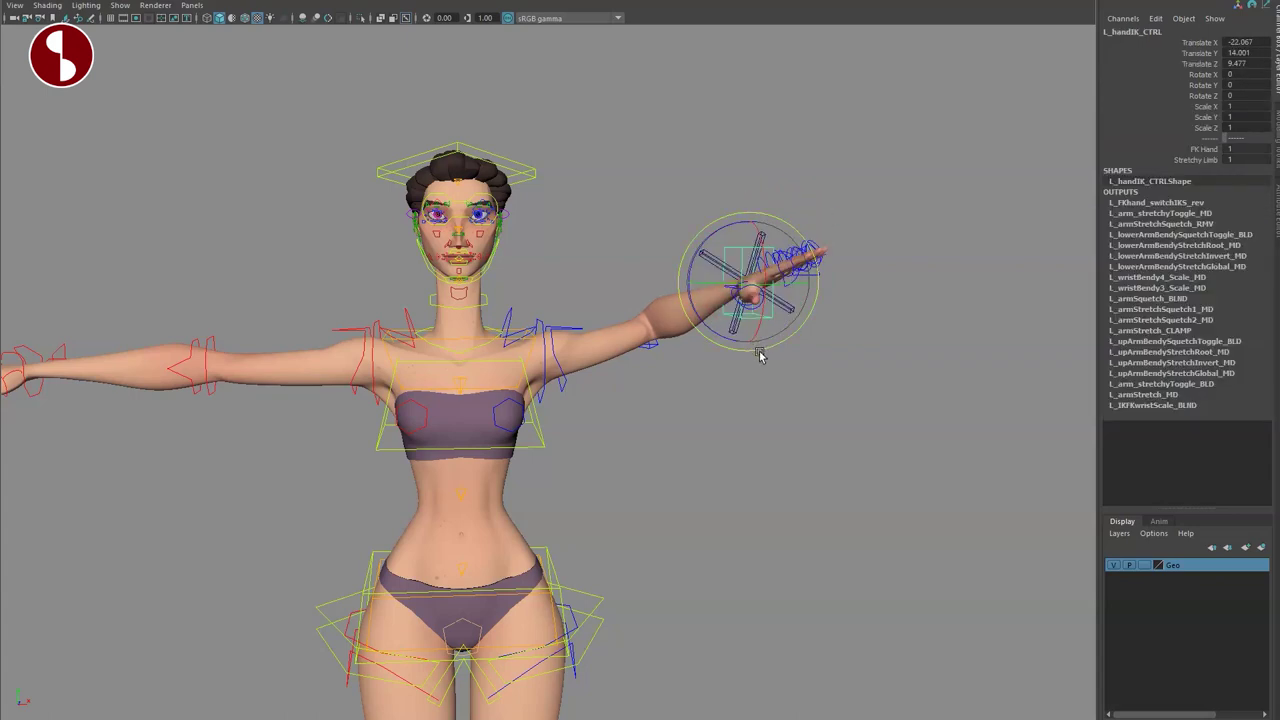
Undo the FK Hand test and rotate the left hand IK control to about -52 in Y.
{"action": "key", "text": "ctrl+z"}
{"action": "key", "text": "ctrl+z"}
{"action": "key", "text": "q"}
{"action": "left_click_drag", "start_coordinate": [748, 396], "coordinate": [746, 500], "text": "alt"}
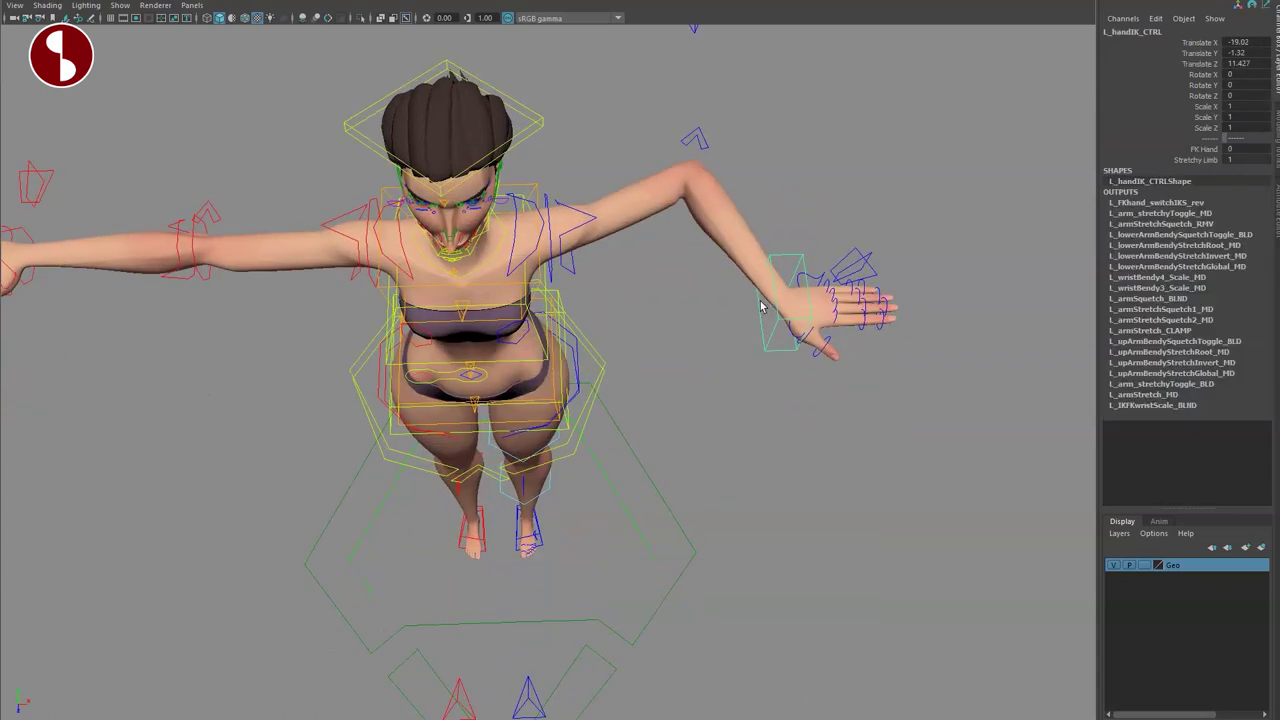
{"action": "key", "text": "e"}
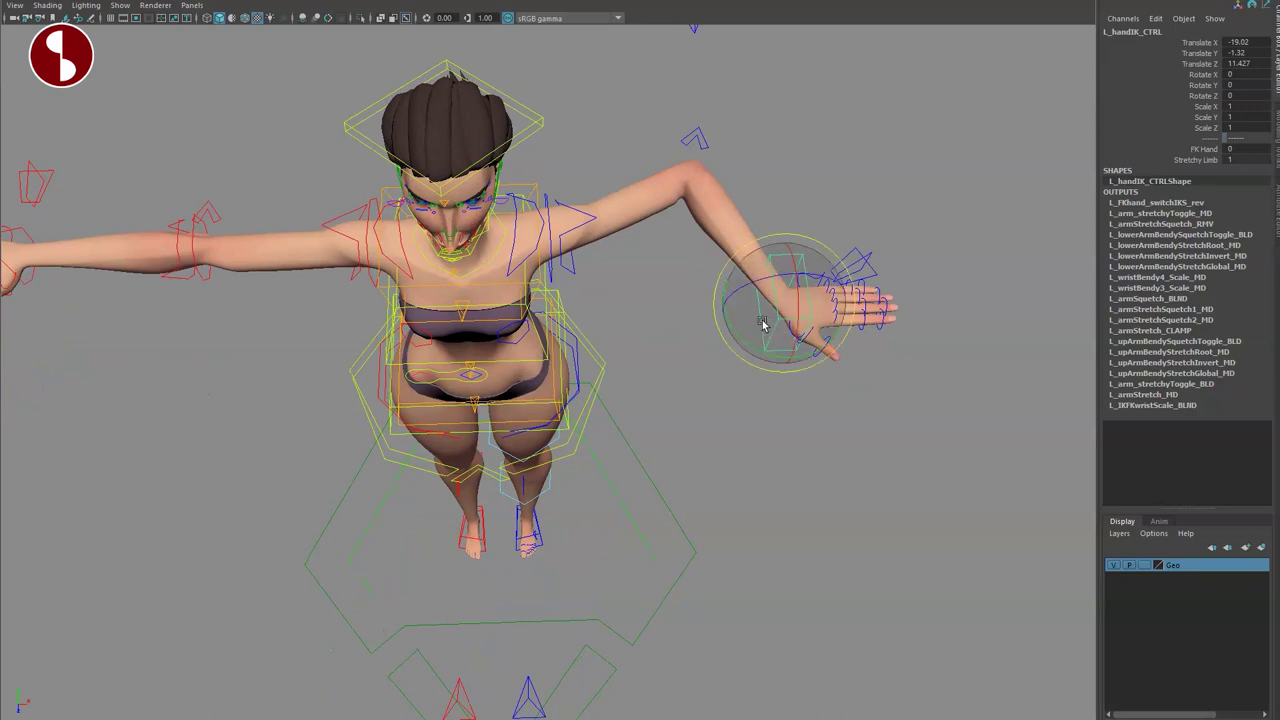
{"action": "left_click_drag", "start_coordinate": [740, 343], "coordinate": [721, 289]}
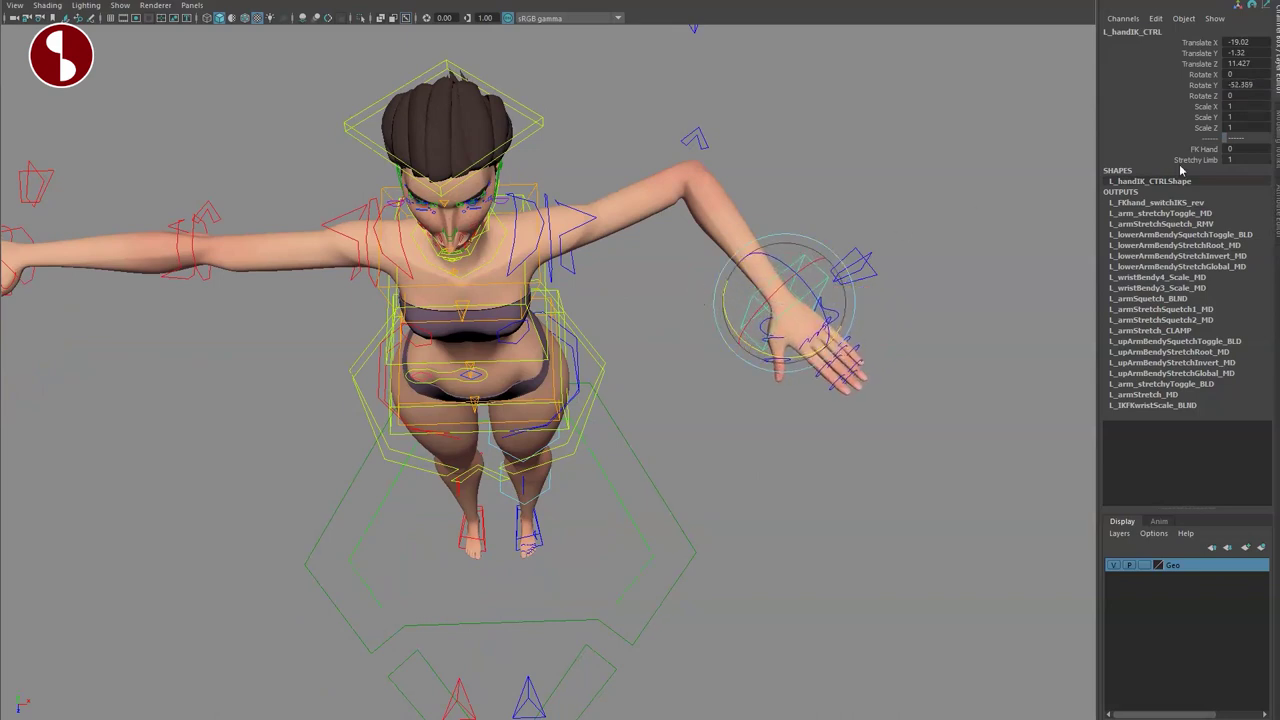
Test Stretchy Limb by moving the left hand IK control out to about X 46, Y -5, Z 22.
{"action": "left_click", "coordinate": [1200, 149]}
{"action": "left_click", "coordinate": [1167, 161]}
{"action": "key", "text": "w"}
{"action": "scroll", "coordinate": [823, 392], "scroll_direction": "down", "scroll_amount": 3}
{"action": "left_click_drag", "start_coordinate": [709, 327], "coordinate": [1003, 361]}
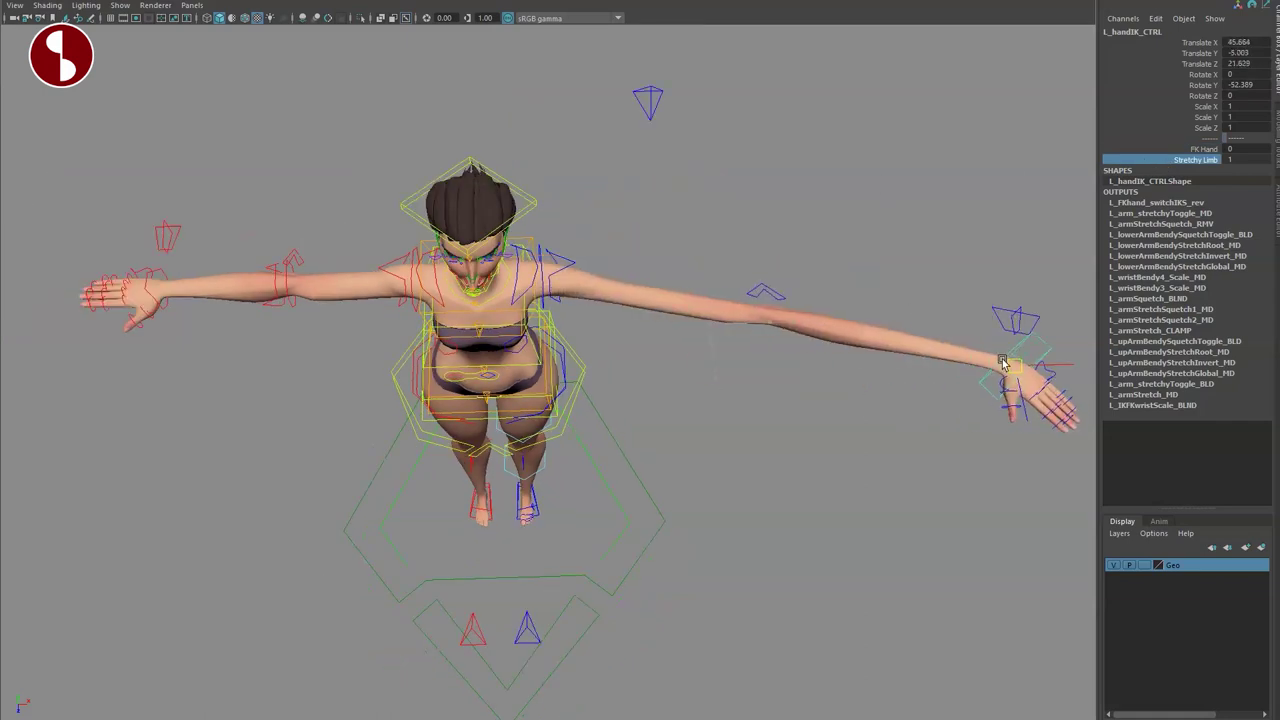
Try Pin at 1 on the left arm pole vector control and move the pinned elbow, undoing the move.
{"action": "middle_click_drag", "start_coordinate": [928, 148], "coordinate": [651, 323]}
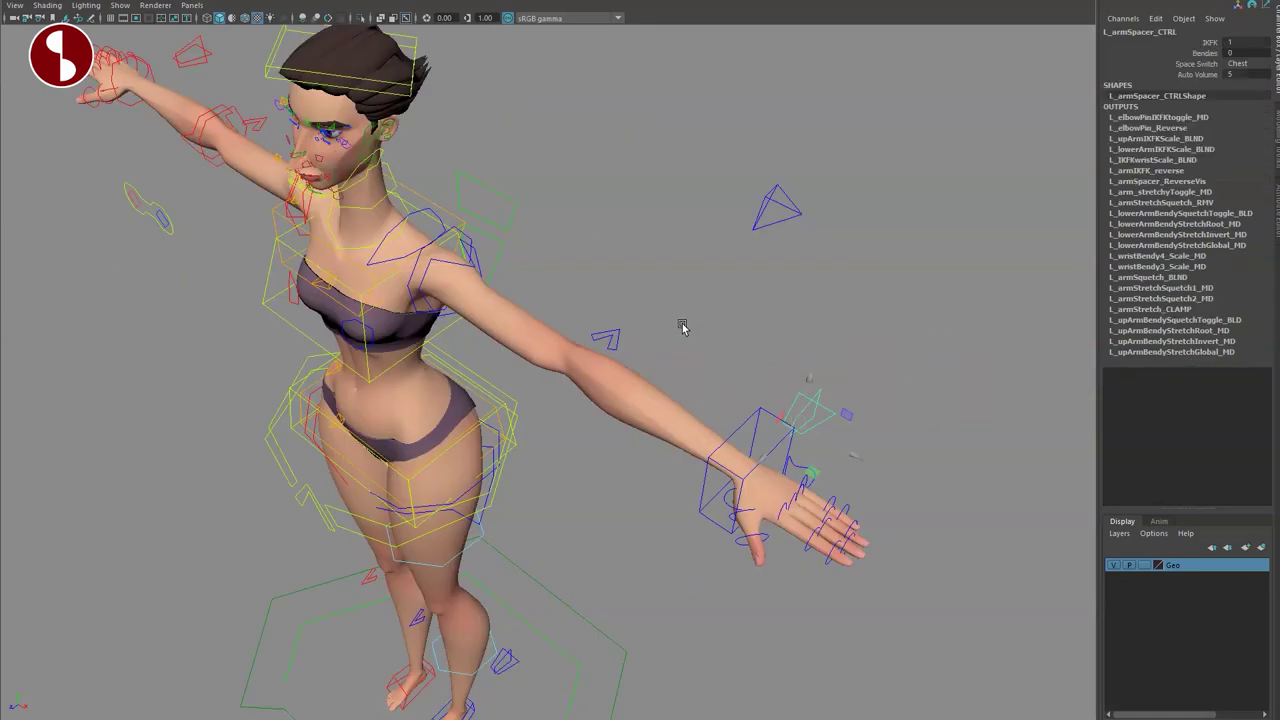
{"action": "middle_click_drag", "start_coordinate": [682, 328], "coordinate": [740, 243]}
{"action": "left_click", "coordinate": [744, 278]}
{"action": "left_click_drag", "start_coordinate": [801, 268], "coordinate": [785, 198]}
{"action": "key", "text": "ctrl+z"}
{"action": "middle_click_drag", "start_coordinate": [689, 125], "coordinate": [895, 163]}
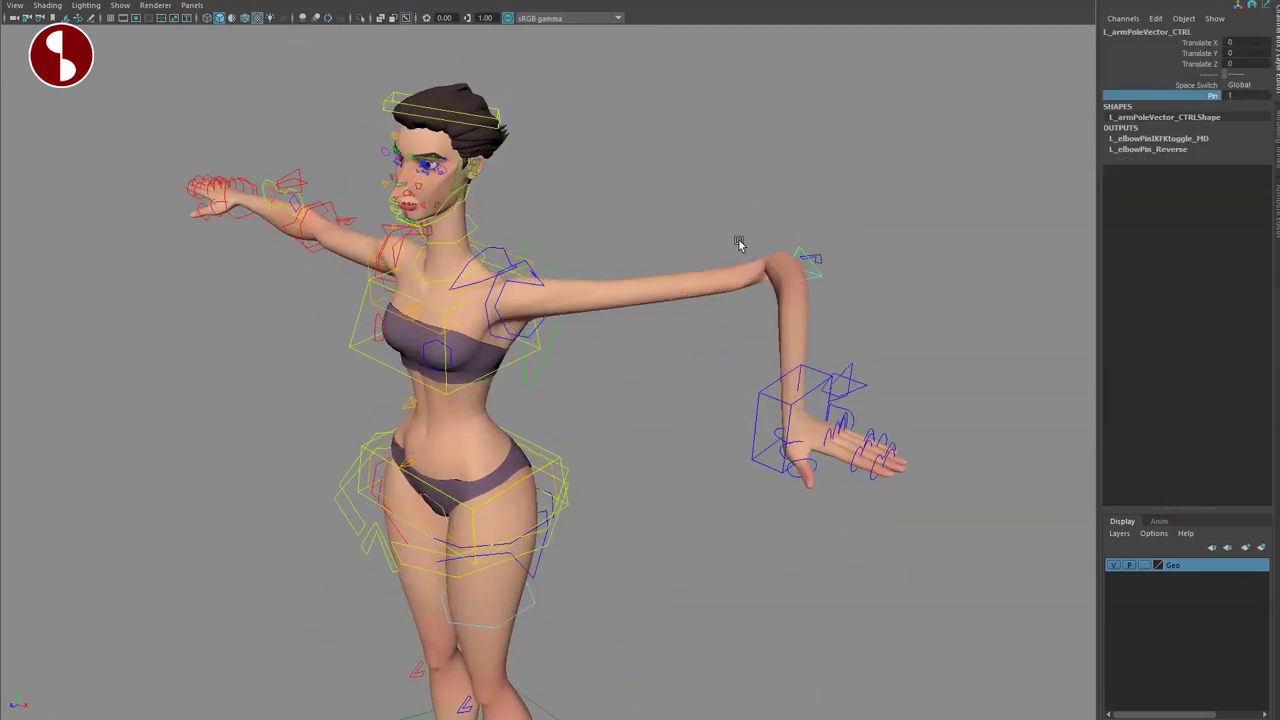
{"action": "middle_click_drag", "start_coordinate": [739, 243], "coordinate": [690, 285]}
Try moving the left elbow control with the arm outstretched and undo the move.
{"action": "left_click_drag", "start_coordinate": [700, 290], "coordinate": [728, 403], "text": "alt"}
{"action": "left_click", "coordinate": [675, 333]}
{"action": "left_click_drag", "start_coordinate": [646, 343], "coordinate": [774, 394]}
{"action": "key", "text": "ctrl+z"}
Set Bendies to 1 on the left arm spacer control and try moving the forearm bendy control, undoing the move.
{"action": "left_click", "coordinate": [835, 290]}
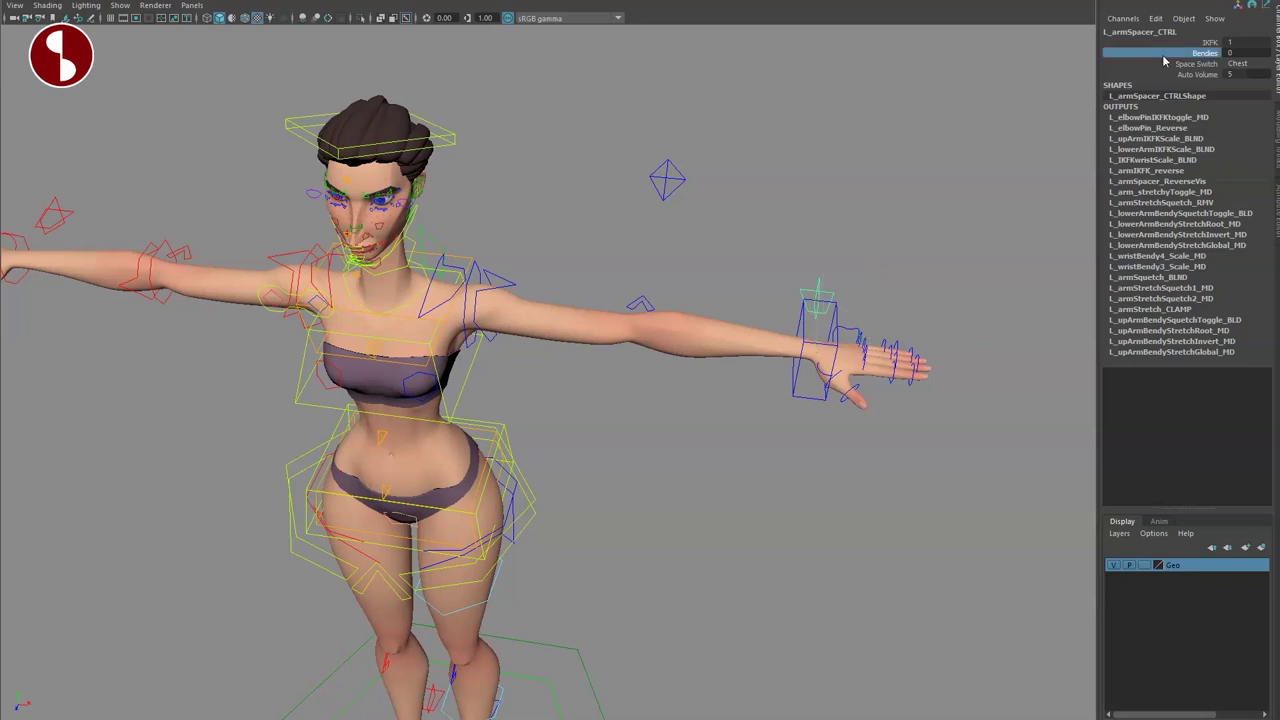
{"action": "left_click", "coordinate": [553, 306]}
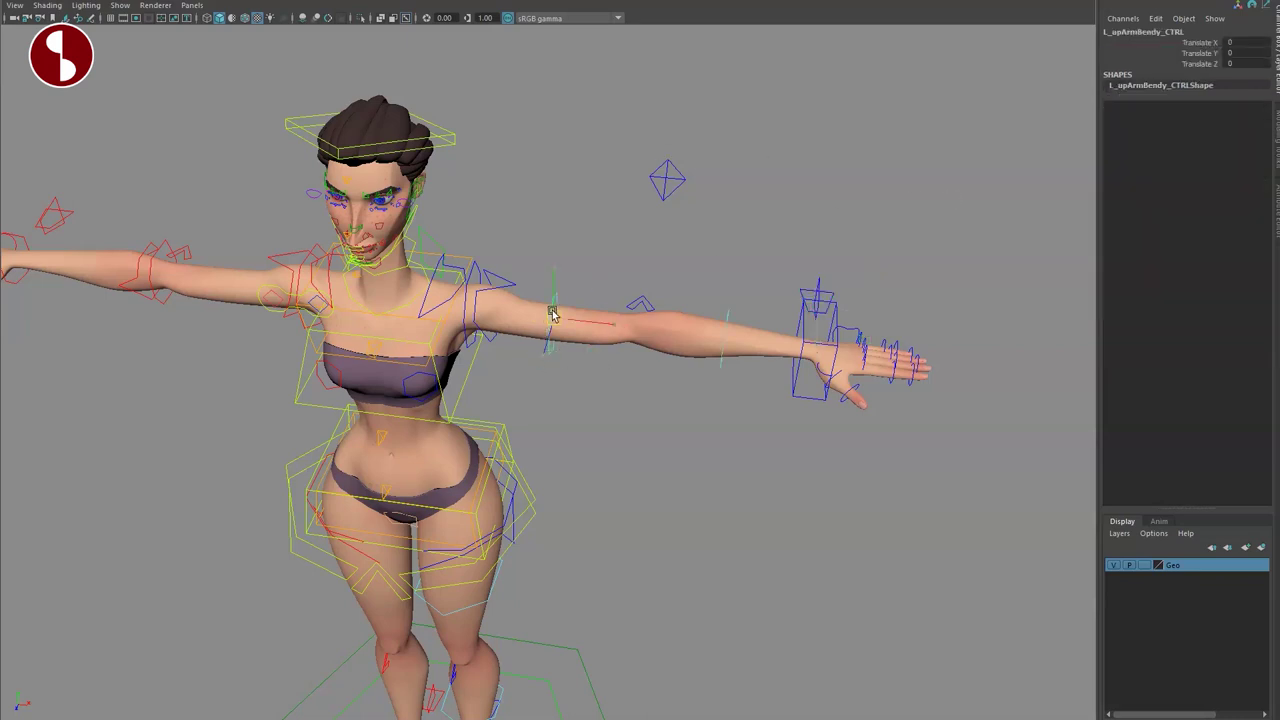
{"action": "left_click", "coordinate": [726, 322]}
{"action": "left_click_drag", "start_coordinate": [725, 329], "coordinate": [708, 335]}
{"action": "key", "text": "ctrl+z"}
Enter 5 for Auto Volume on the left arm spacer control.
{"action": "left_click_drag", "start_coordinate": [750, 278], "coordinate": [765, 314], "text": "alt"}
{"action": "left_click", "coordinate": [831, 289]}
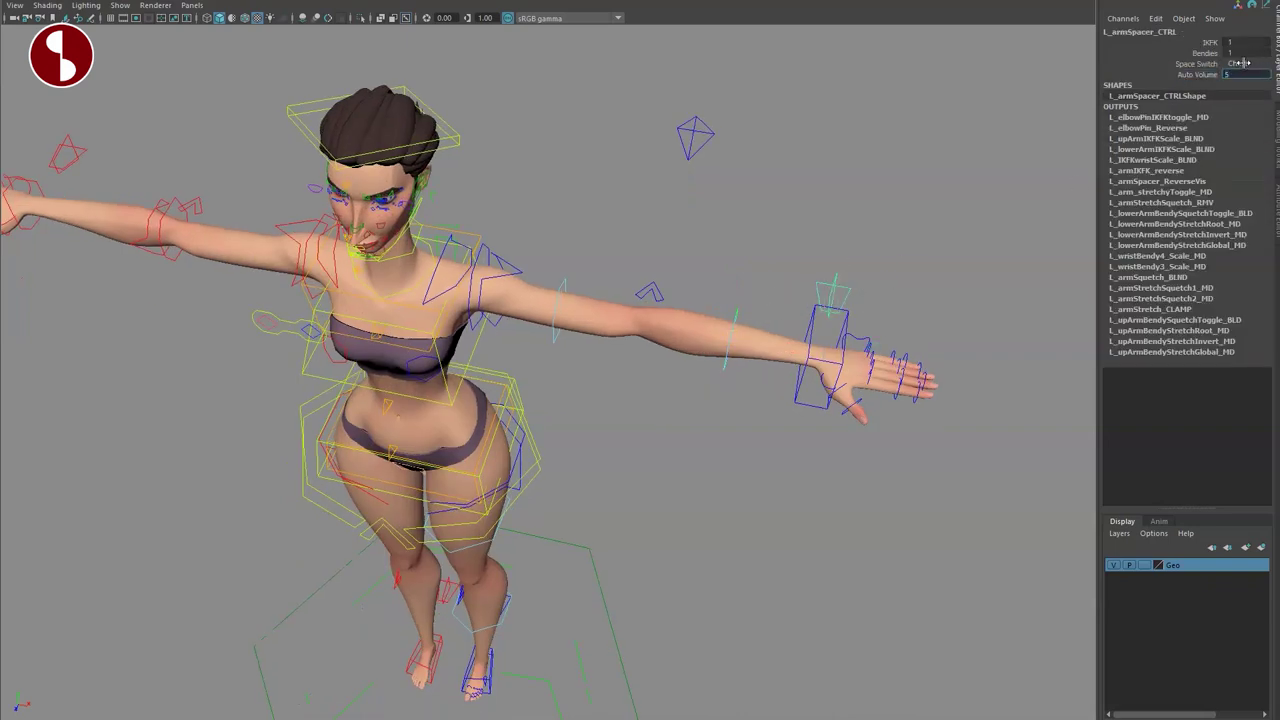
{"action": "key", "text": "Return"}
Try rotating the left finger master control and undo the rotation.
{"action": "left_click_drag", "start_coordinate": [759, 294], "coordinate": [594, 211], "text": "alt"}
{"action": "right_click_drag", "start_coordinate": [594, 211], "coordinate": [651, 437], "text": "alt"}
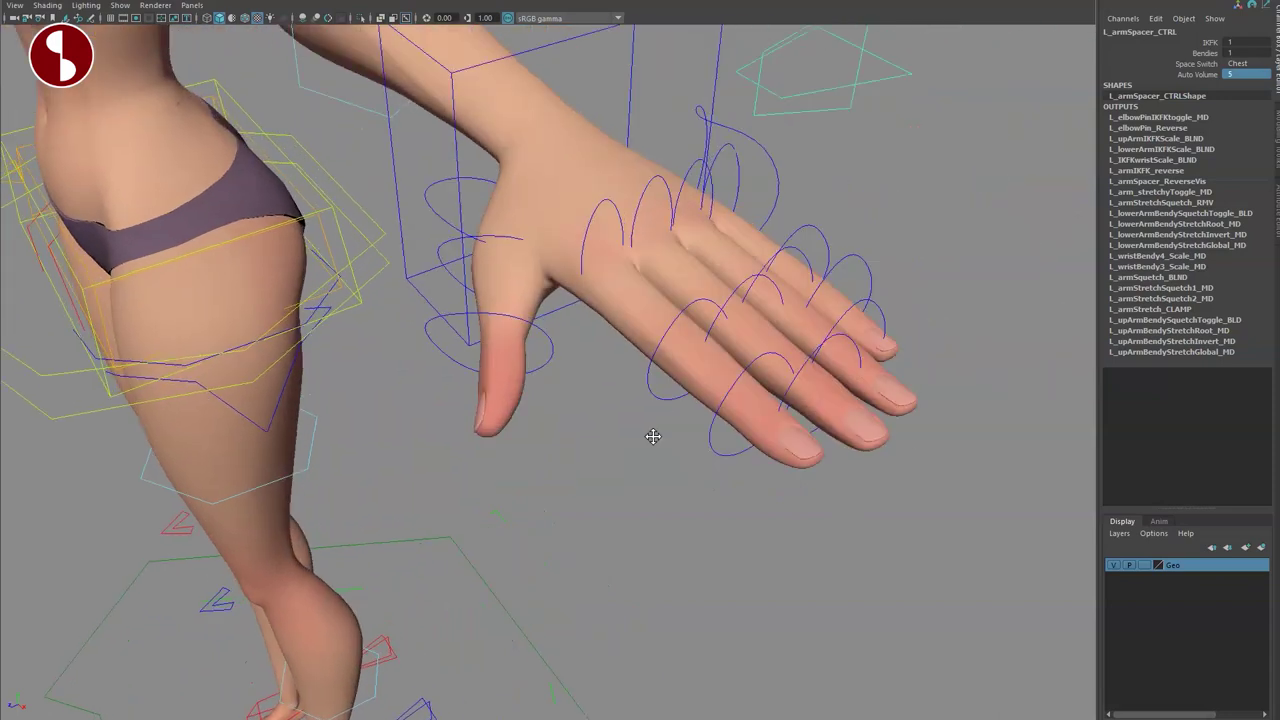
{"action": "middle_click_drag", "start_coordinate": [651, 437], "coordinate": [736, 411], "text": "alt"}
{"action": "left_click_drag", "start_coordinate": [736, 411], "coordinate": [820, 395], "text": "alt"}
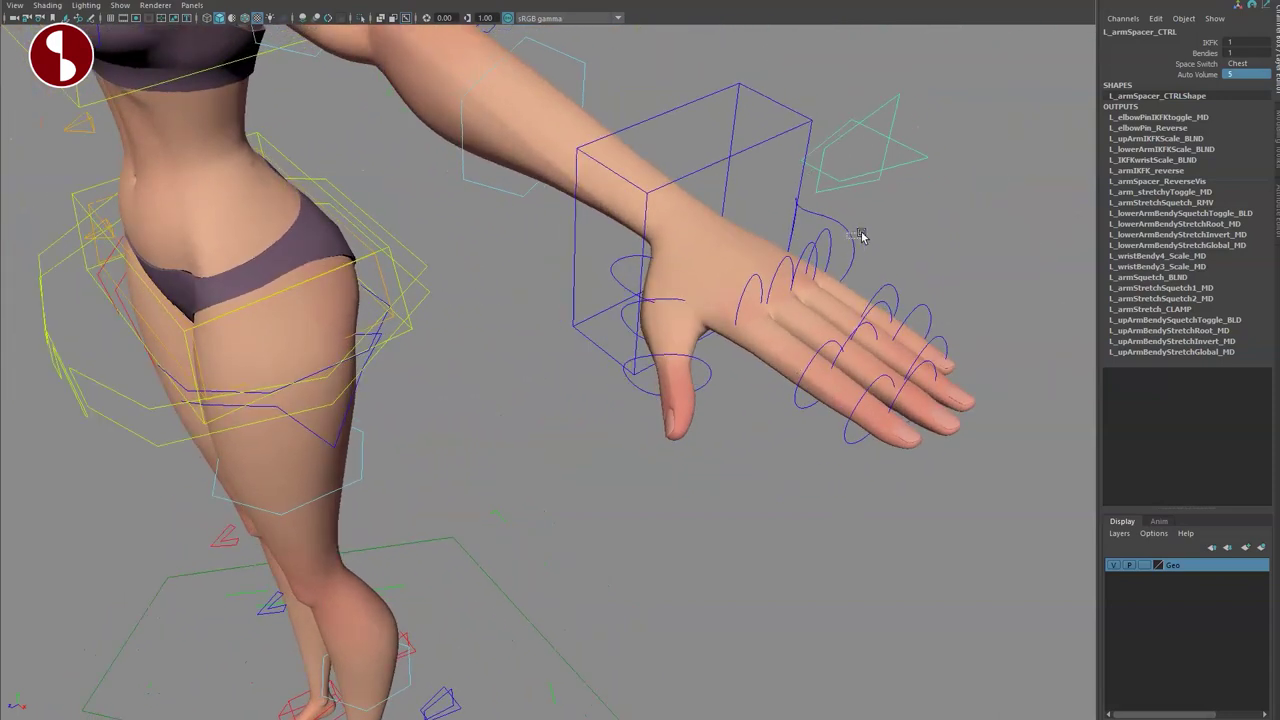
{"action": "left_click", "coordinate": [860, 236]}
{"action": "left_click_drag", "start_coordinate": [705, 231], "coordinate": [733, 217]}
{"action": "key", "text": "ctrl+z"}
Show the extra finger base controls with Finger 1Ctrl Vis, and select the pinky base control and the index finger controls.
{"action": "left_click", "coordinate": [1166, 76]}
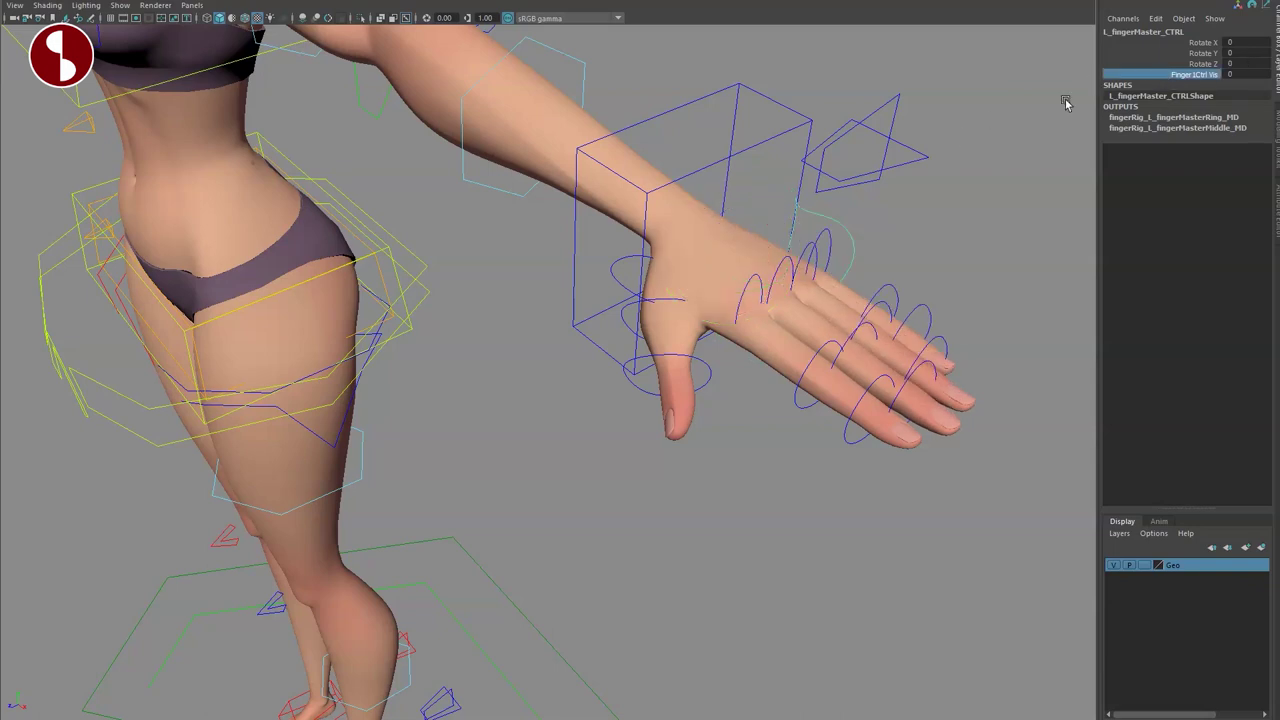
{"action": "left_click", "coordinate": [740, 203]}
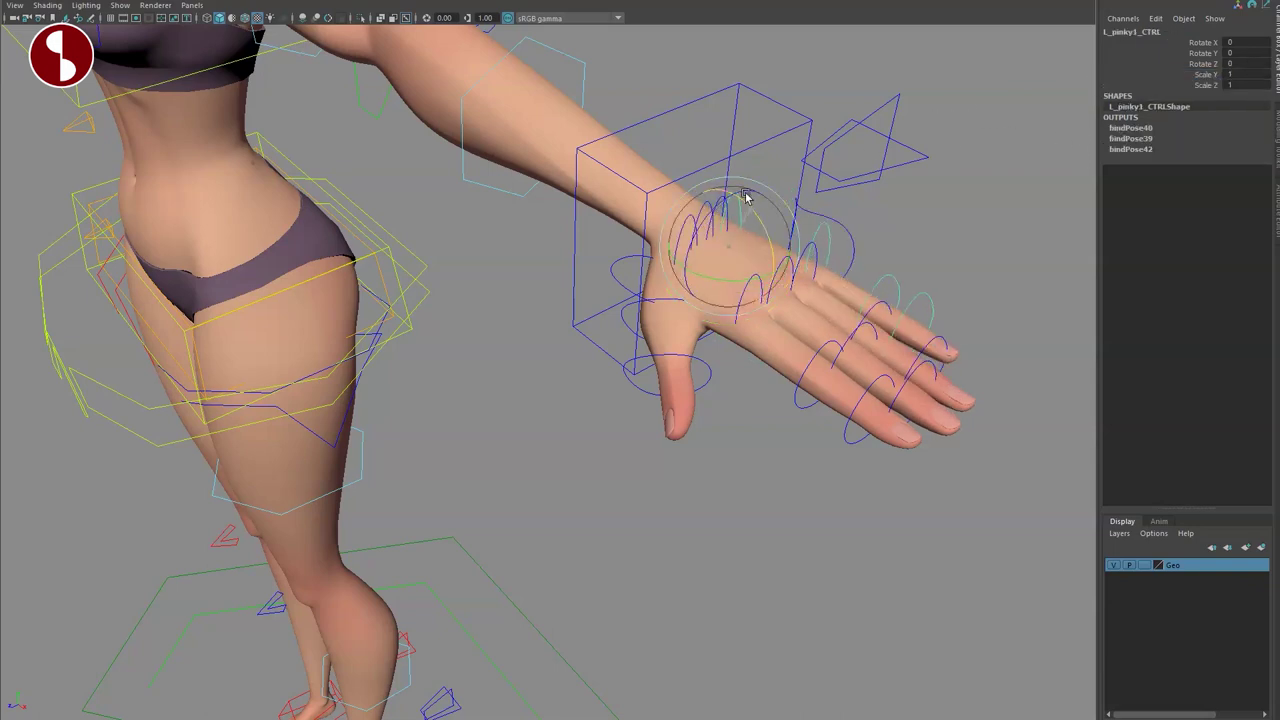
{"action": "left_click", "coordinate": [798, 428]}
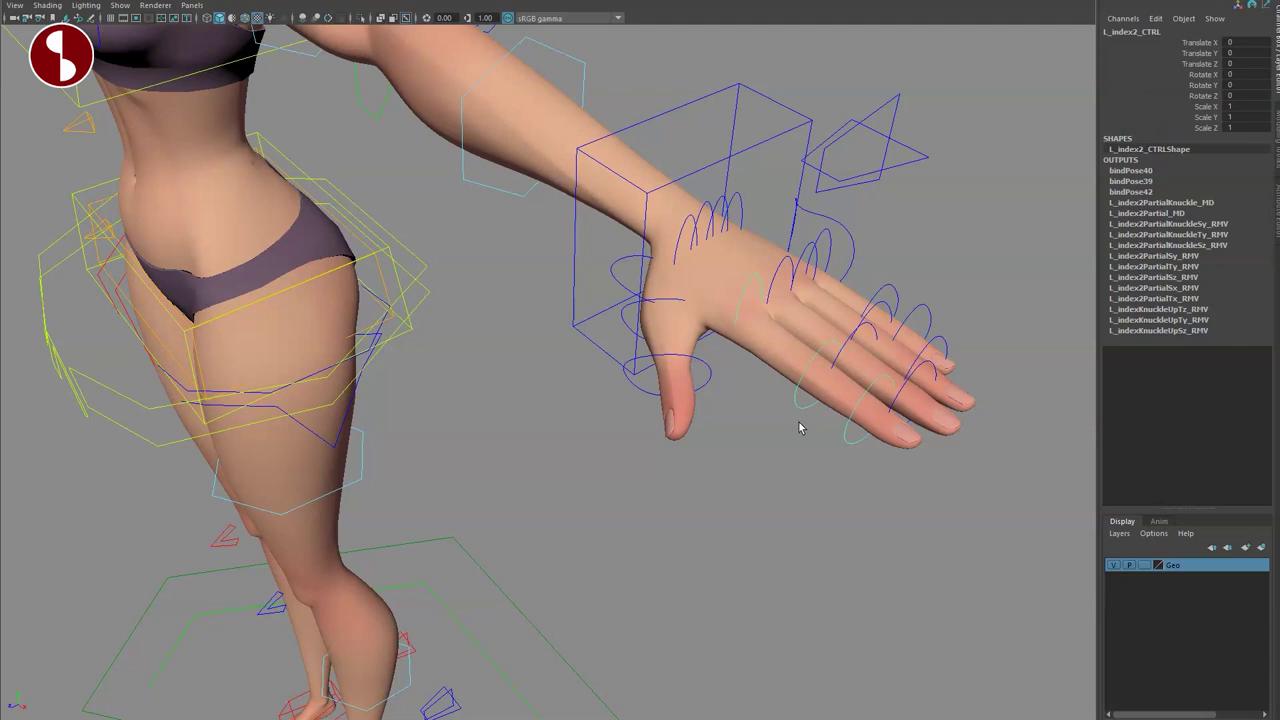
Try rotating the left index finger and thumb controls, undoing each rotation, and clear the selection.
{"action": "key", "text": "e"}
{"action": "left_click_drag", "start_coordinate": [908, 383], "coordinate": [845, 379]}
{"action": "key", "text": "ctrl+z"}
{"action": "key", "text": "q"}
{"action": "left_click", "coordinate": [618, 289]}
{"action": "key", "text": "e"}
{"action": "left_click_drag", "start_coordinate": [677, 296], "coordinate": [680, 298]}
{"action": "key", "text": "ctrl+z"}
{"action": "key", "text": "q"}
{"action": "left_click", "coordinate": [936, 337]}
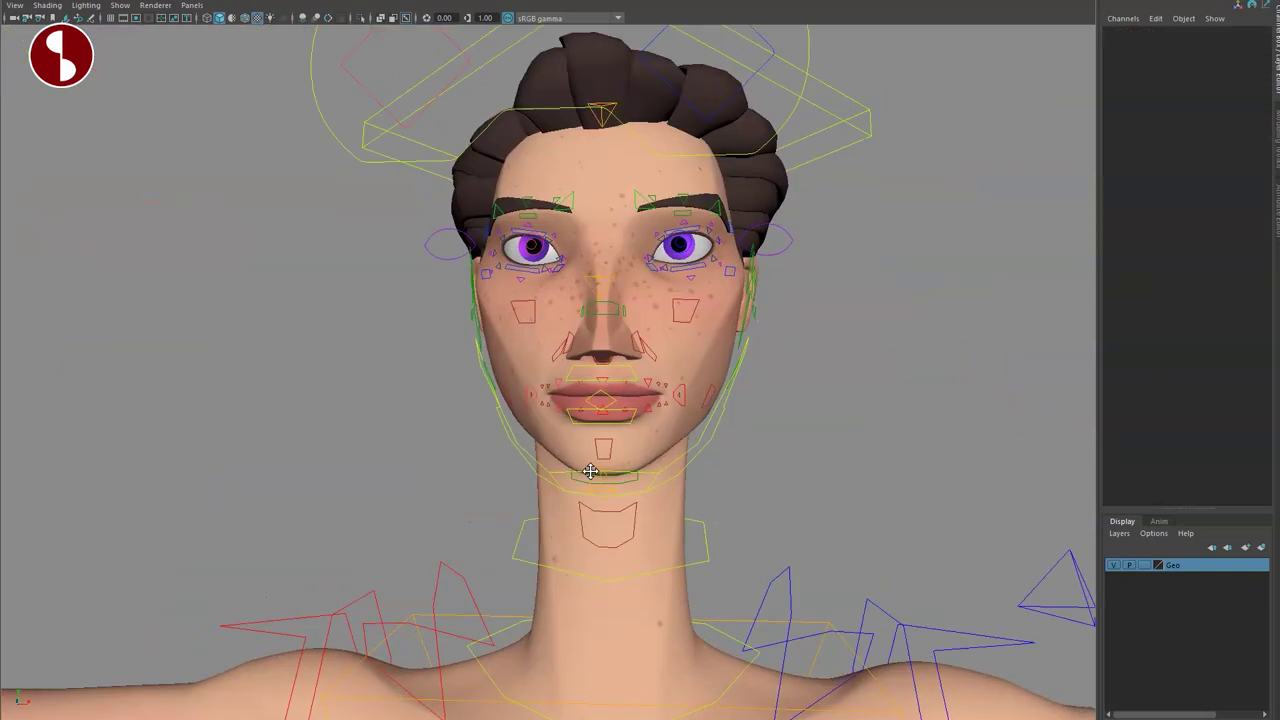
Move the Adam's apple control on the neck to about X -0.9, Y -1.6, Z 0.2.
{"action": "middle_click_drag", "start_coordinate": [523, 446], "coordinate": [471, 463], "text": "alt"}
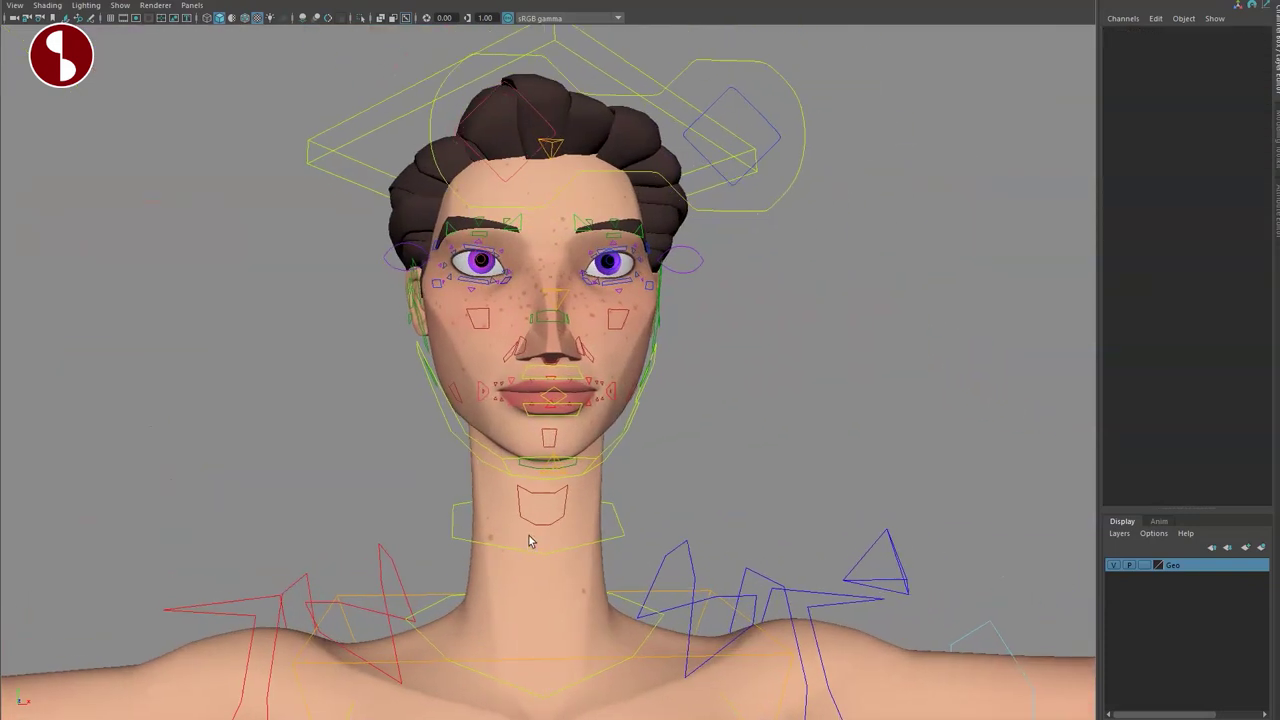
{"action": "middle_click_drag", "start_coordinate": [530, 541], "coordinate": [572, 483], "text": "alt"}
{"action": "left_click", "coordinate": [575, 480]}
{"action": "left_click_drag", "start_coordinate": [575, 467], "coordinate": [851, 523]}
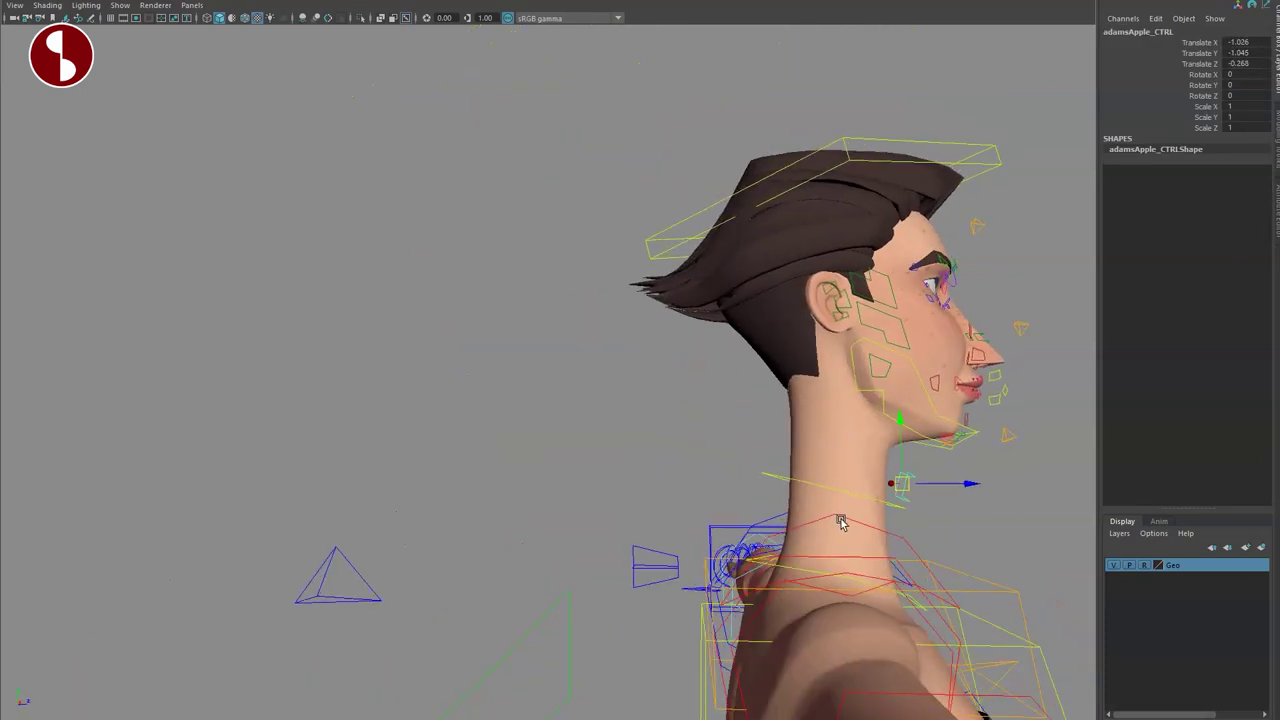
{"action": "mouse_move", "coordinate": [894, 486]}
{"action": "left_mouse_down"}
{"action": "mouse_move", "coordinate": [875, 507]}
{"action": "mouse_move", "coordinate": [894, 500]}
{"action": "left_mouse_up"}
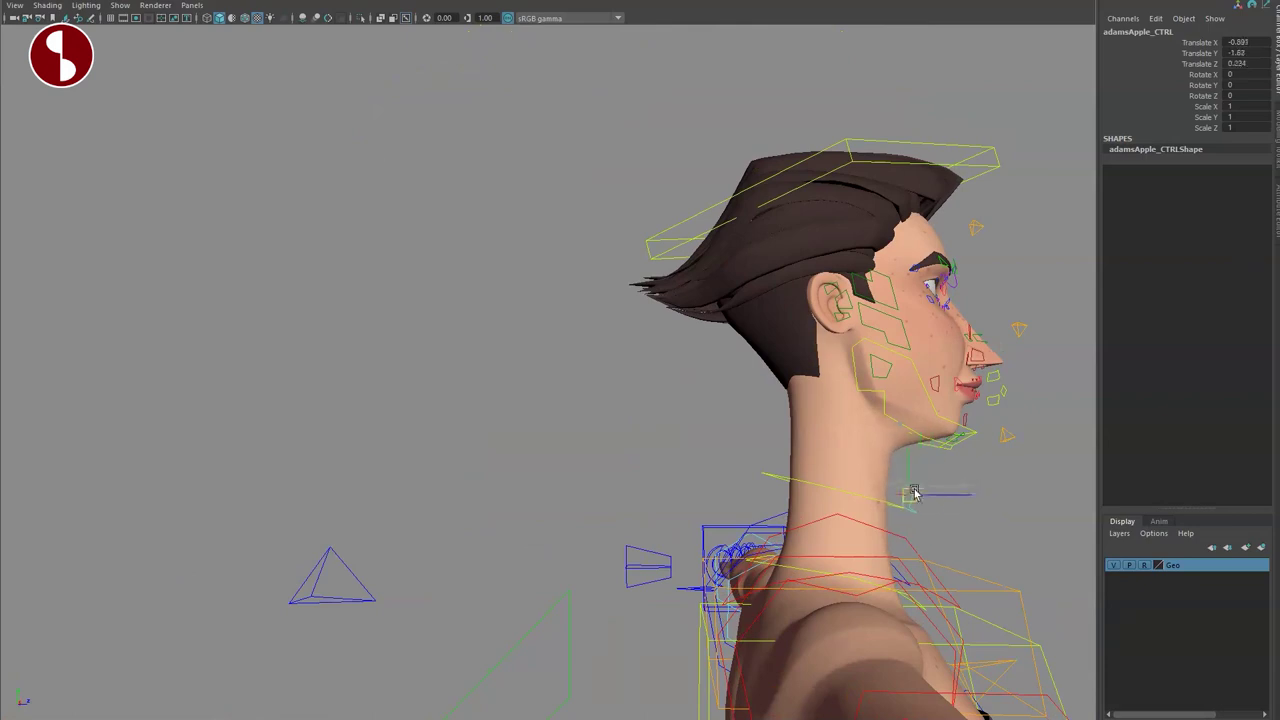
Try moving the bottom squetch control under the chin and scaling the chin control to about 1.3.
{"action": "right_click_drag", "start_coordinate": [892, 537], "coordinate": [809, 485], "text": "alt"}
{"action": "middle_click_drag", "start_coordinate": [809, 485], "coordinate": [709, 440], "text": "alt"}
{"action": "left_click_drag", "start_coordinate": [709, 440], "coordinate": [597, 411], "text": "alt"}
{"action": "right_click_drag", "start_coordinate": [597, 411], "coordinate": [726, 457], "text": "alt"}
{"action": "left_click_drag", "start_coordinate": [726, 457], "coordinate": [793, 477], "text": "alt"}
{"action": "left_click", "coordinate": [757, 535]}
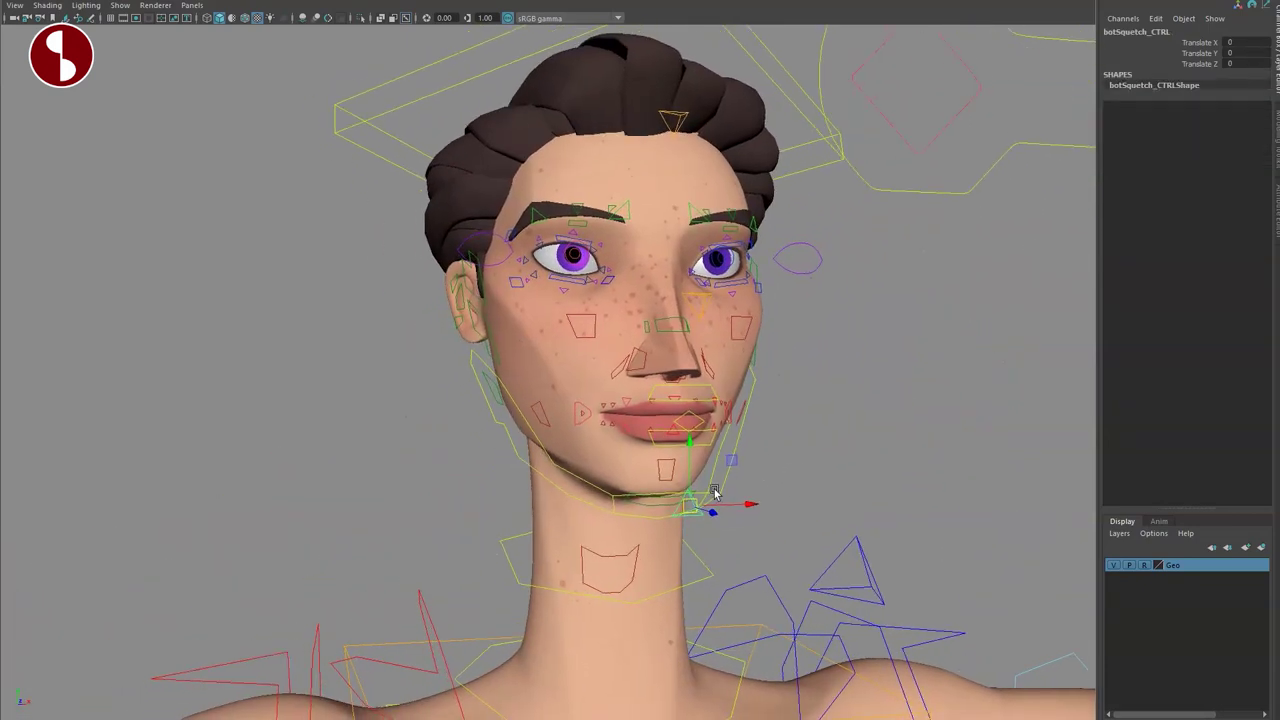
{"action": "left_click_drag", "start_coordinate": [694, 512], "coordinate": [709, 471]}
{"action": "left_click", "coordinate": [652, 478]}
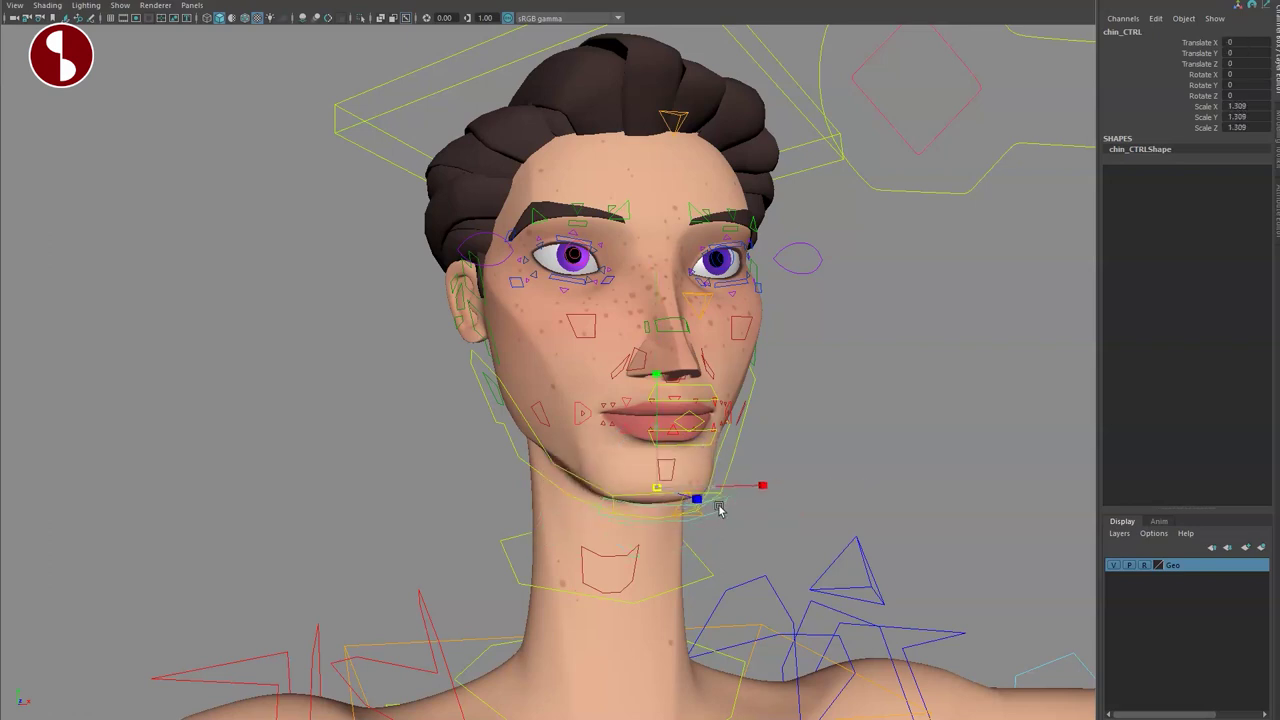
{"action": "left_click", "coordinate": [729, 457]}
Rotate the jaw control to about 9.5 in X to open the mouth, and try moving the jaw, undoing that move.
{"action": "left_click", "coordinate": [682, 467]}
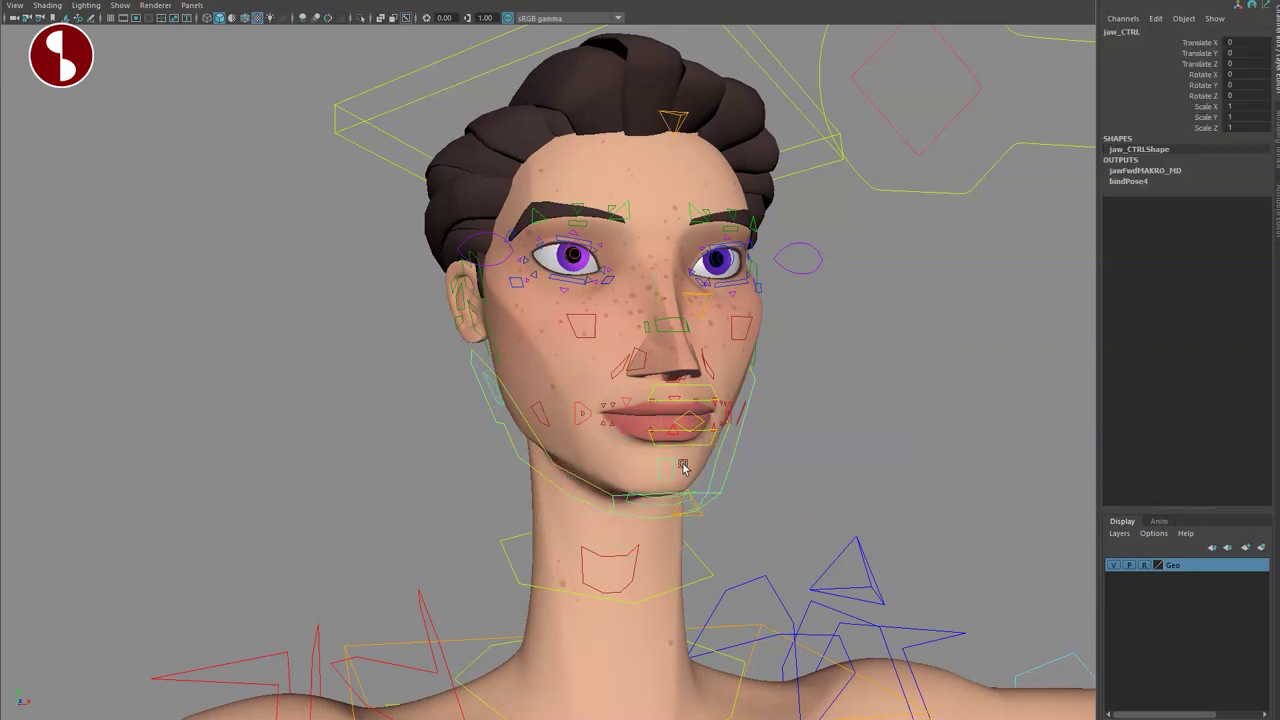
{"action": "left_click_drag", "start_coordinate": [613, 372], "coordinate": [672, 397]}
{"action": "key", "text": "w"}
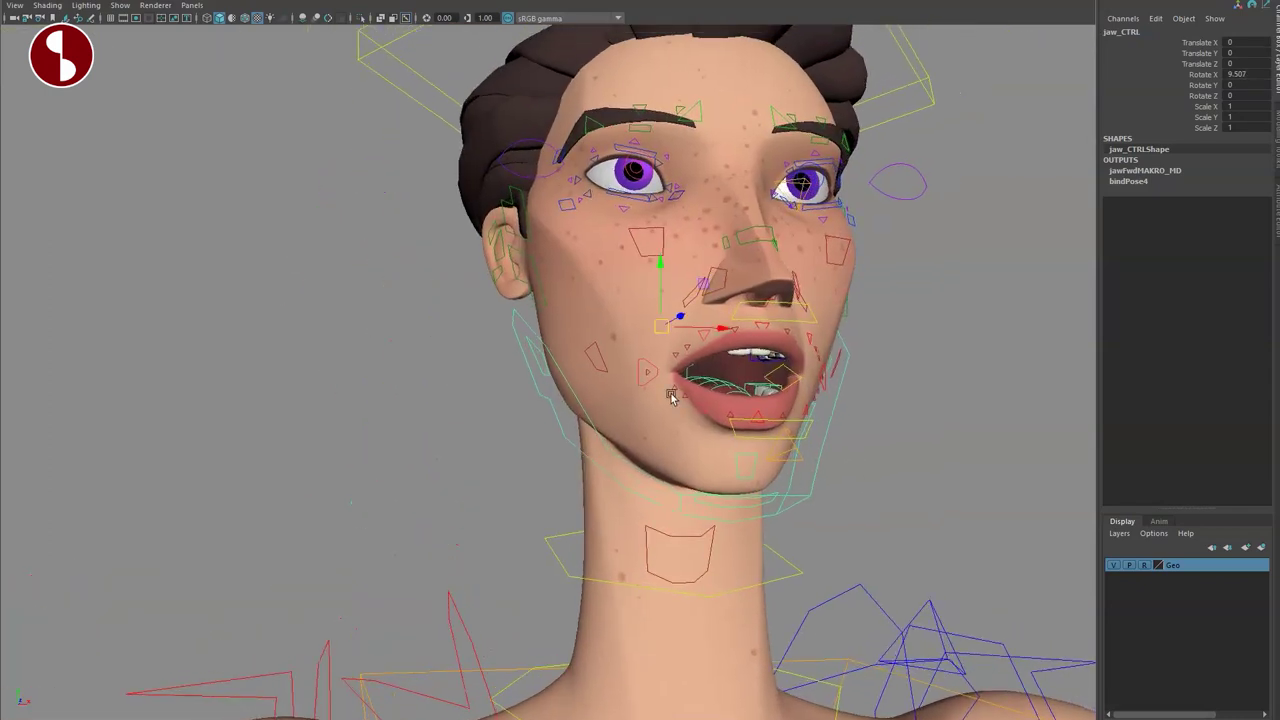
{"action": "left_click_drag", "start_coordinate": [661, 327], "coordinate": [694, 358]}
{"action": "key", "text": "ctrl+z"}
Move the right lip corner control to about X 9.6, Y 10.6.
{"action": "key", "text": "f"}
{"action": "left_click_drag", "start_coordinate": [776, 446], "coordinate": [727, 398], "text": "alt"}
{"action": "left_click_drag", "start_coordinate": [630, 423], "coordinate": [653, 411], "text": "alt"}
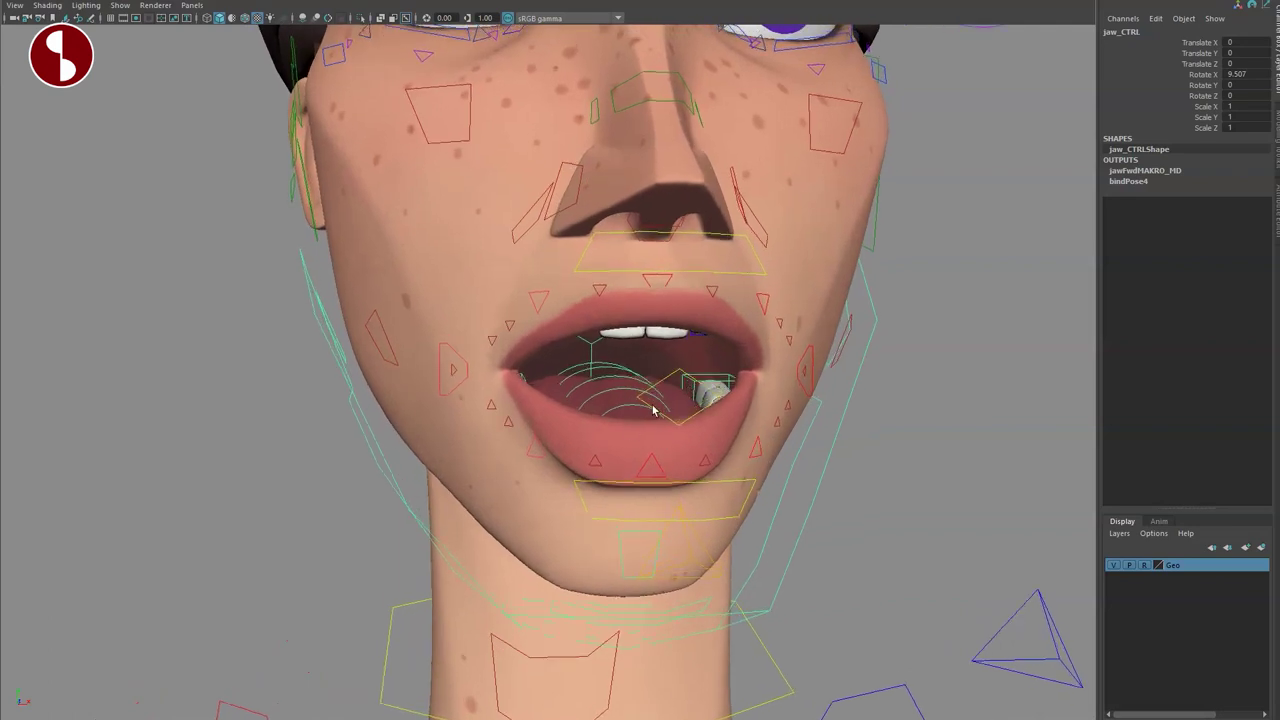
{"action": "left_click", "coordinate": [457, 393]}
{"action": "left_click_drag", "start_coordinate": [448, 370], "coordinate": [266, 189]}
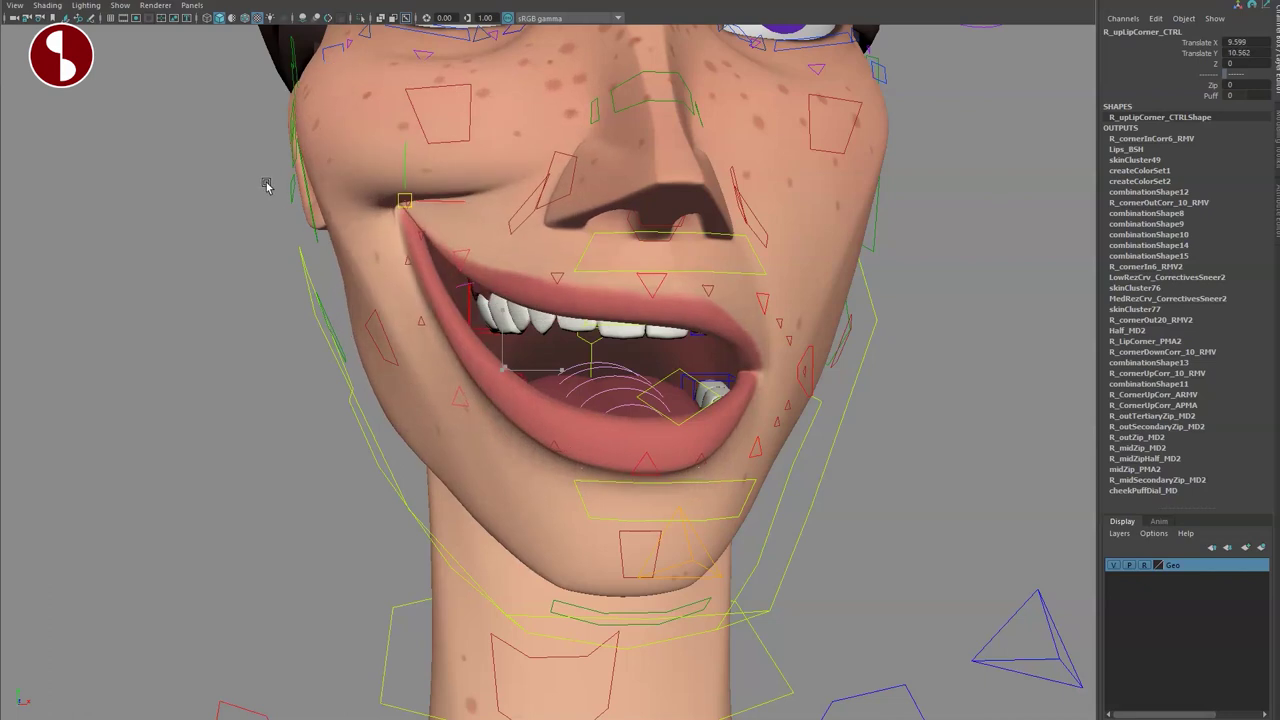
Try the right lip corner control at about X 5.7, Y 4.0, and undo the lip corner moves.
{"action": "left_click_drag", "start_coordinate": [462, 174], "coordinate": [452, 277], "text": "alt"}
{"action": "scroll", "coordinate": [452, 277], "scroll_direction": "up", "scroll_amount": 1}
{"action": "left_click_drag", "start_coordinate": [668, 220], "coordinate": [723, 331]}
{"action": "left_click_drag", "start_coordinate": [748, 283], "coordinate": [718, 421], "text": "alt"}
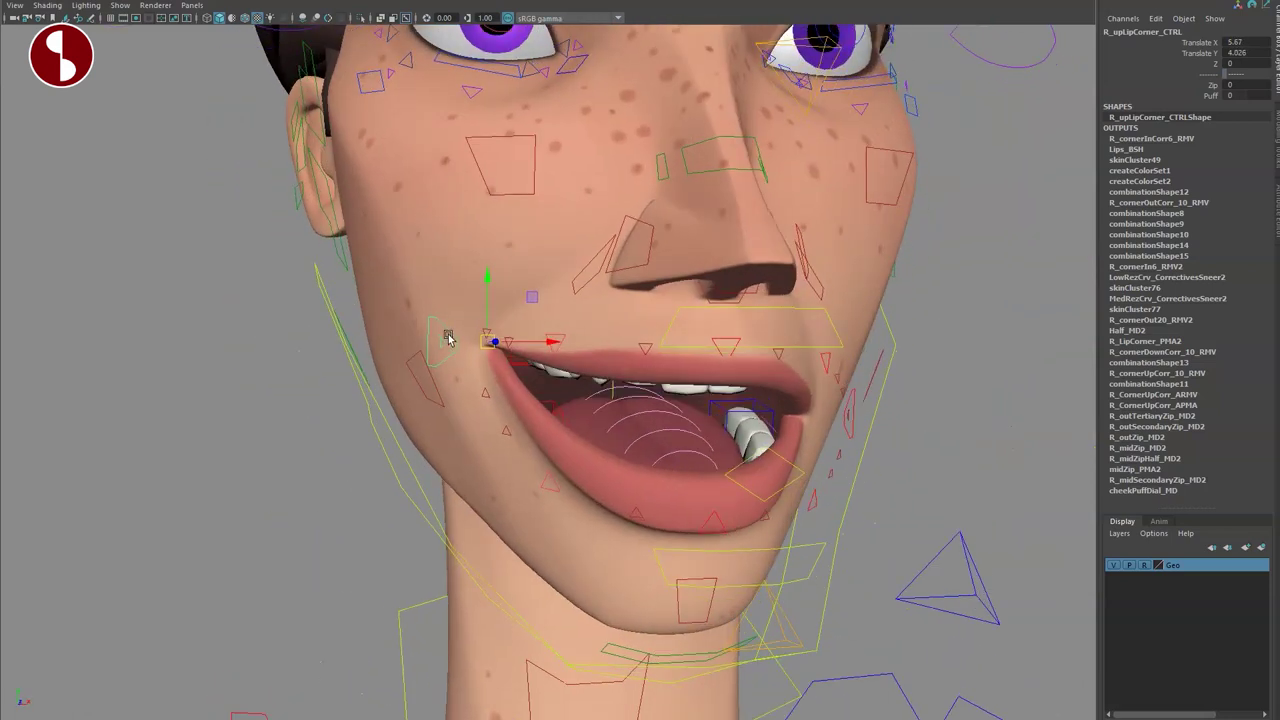
{"action": "left_click_drag", "start_coordinate": [487, 341], "coordinate": [447, 291]}
{"action": "key", "text": "ctrl+z"}
{"action": "key", "text": "ctrl+z"}
{"action": "key", "text": "ctrl+z"}
Try moving the small control at the right mouth corner and select the outer tertiary upper lip control.
{"action": "middle_click_drag", "start_coordinate": [590, 428], "coordinate": [549, 341], "text": "alt"}
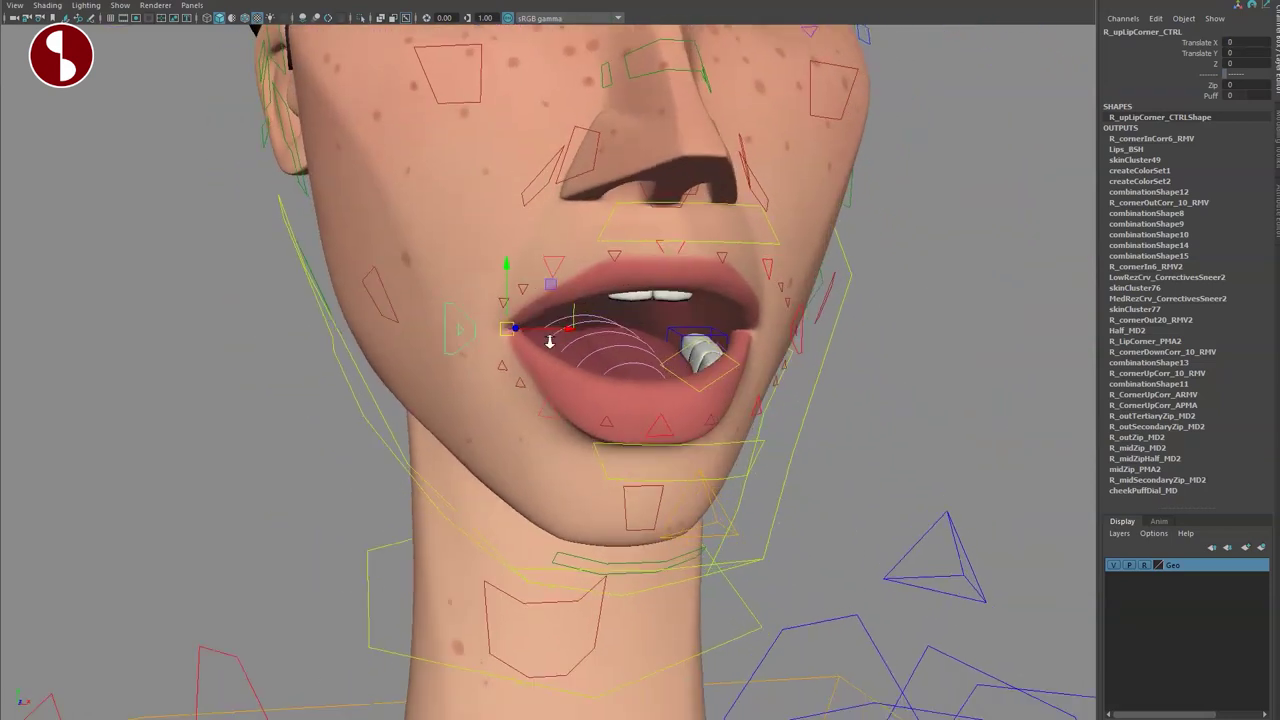
{"action": "left_click", "coordinate": [457, 338]}
{"action": "left_click_drag", "start_coordinate": [510, 334], "coordinate": [503, 305]}
{"action": "left_click", "coordinate": [502, 313]}
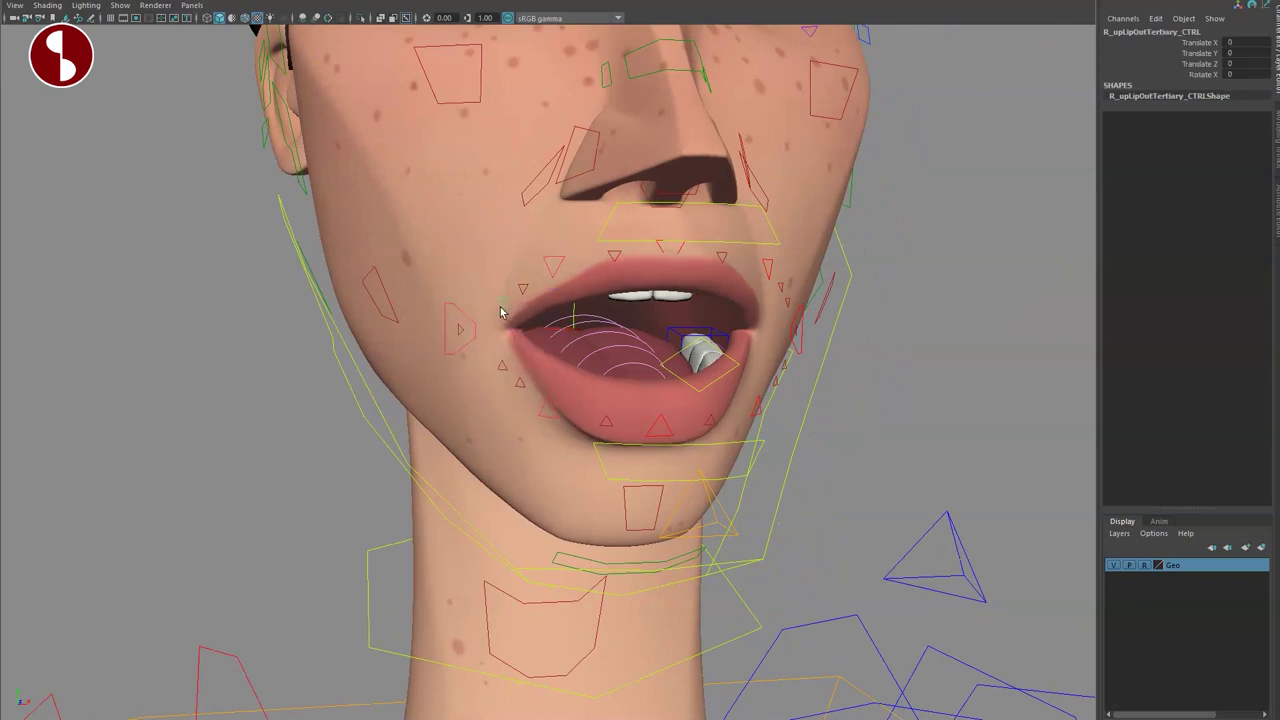
Move the right outer upper lip control slightly, to about -0.04 in Y.
{"action": "left_click", "coordinate": [556, 270]}
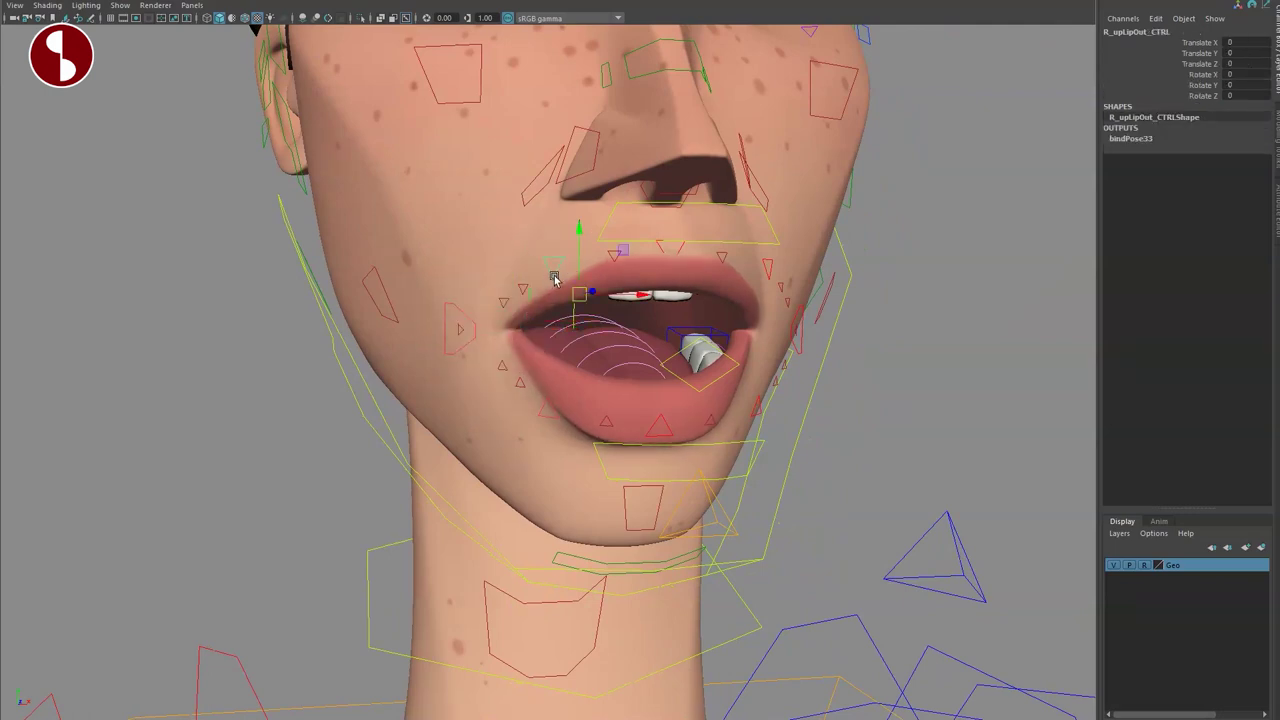
{"action": "left_click_drag", "start_coordinate": [661, 260], "coordinate": [580, 260], "text": "alt"}
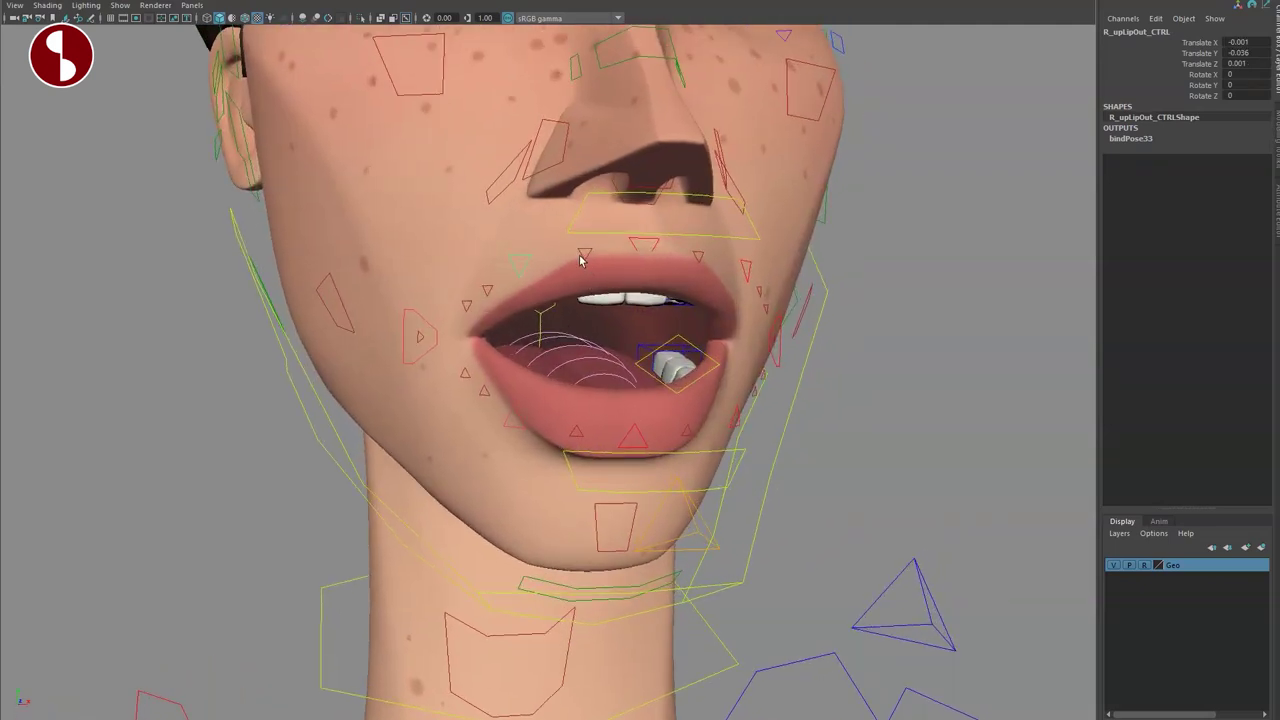
{"action": "left_click", "coordinate": [395, 323]}
Try rotating and moving the main upper lip control, undoing each change.
{"action": "left_click_drag", "start_coordinate": [622, 338], "coordinate": [563, 346], "text": "alt"}
{"action": "middle_click_drag", "start_coordinate": [604, 352], "coordinate": [674, 383], "text": "alt"}
{"action": "left_click", "coordinate": [556, 266]}
{"action": "key", "text": "e"}
{"action": "left_click_drag", "start_coordinate": [617, 237], "coordinate": [600, 294]}
{"action": "key", "text": "ctrl+z"}
{"action": "key", "text": "w"}
{"action": "key", "text": "ctrl+z"}
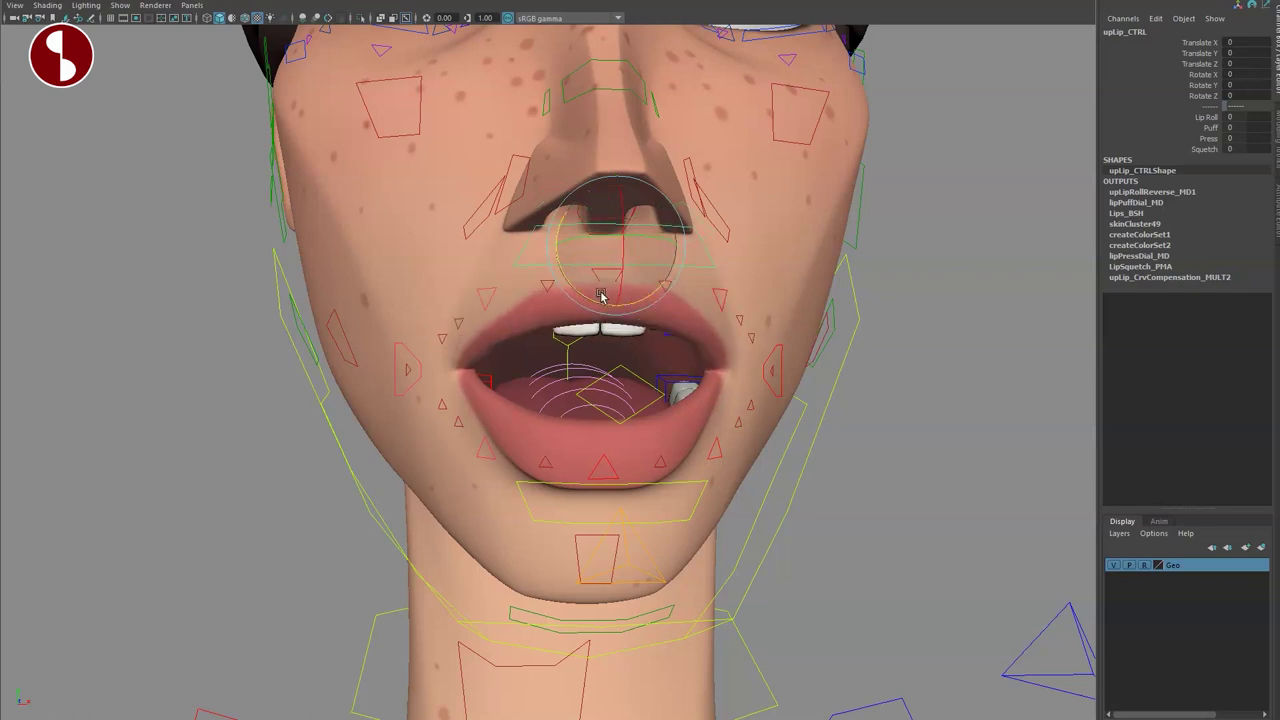
{"action": "key", "text": "w"}
{"action": "left_click_drag", "start_coordinate": [617, 248], "coordinate": [577, 292]}
{"action": "key", "text": "ctrl+z"}
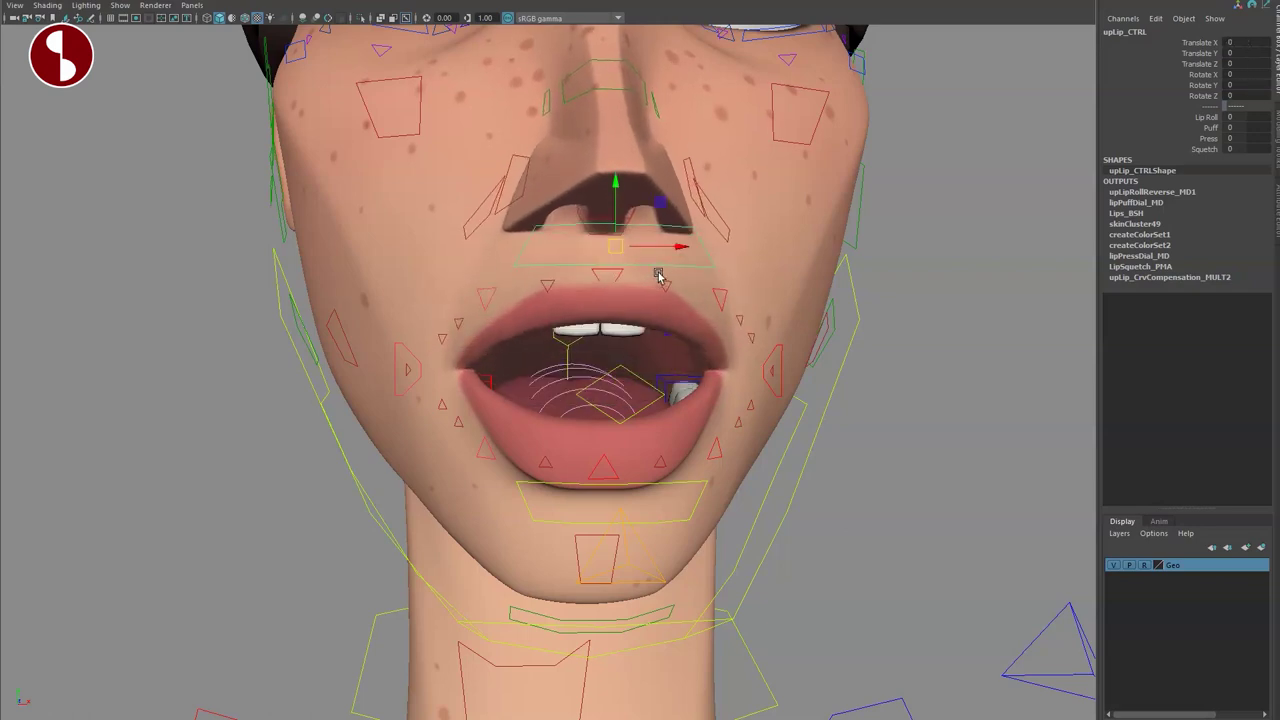
Try the Puff attribute and a Press value of 10 on the upper lip control, undoing the change.
{"action": "left_click", "coordinate": [1195, 127]}
{"action": "left_click", "coordinate": [1173, 139]}
{"action": "middle_click_drag", "start_coordinate": [943, 132], "coordinate": [1077, 168]}
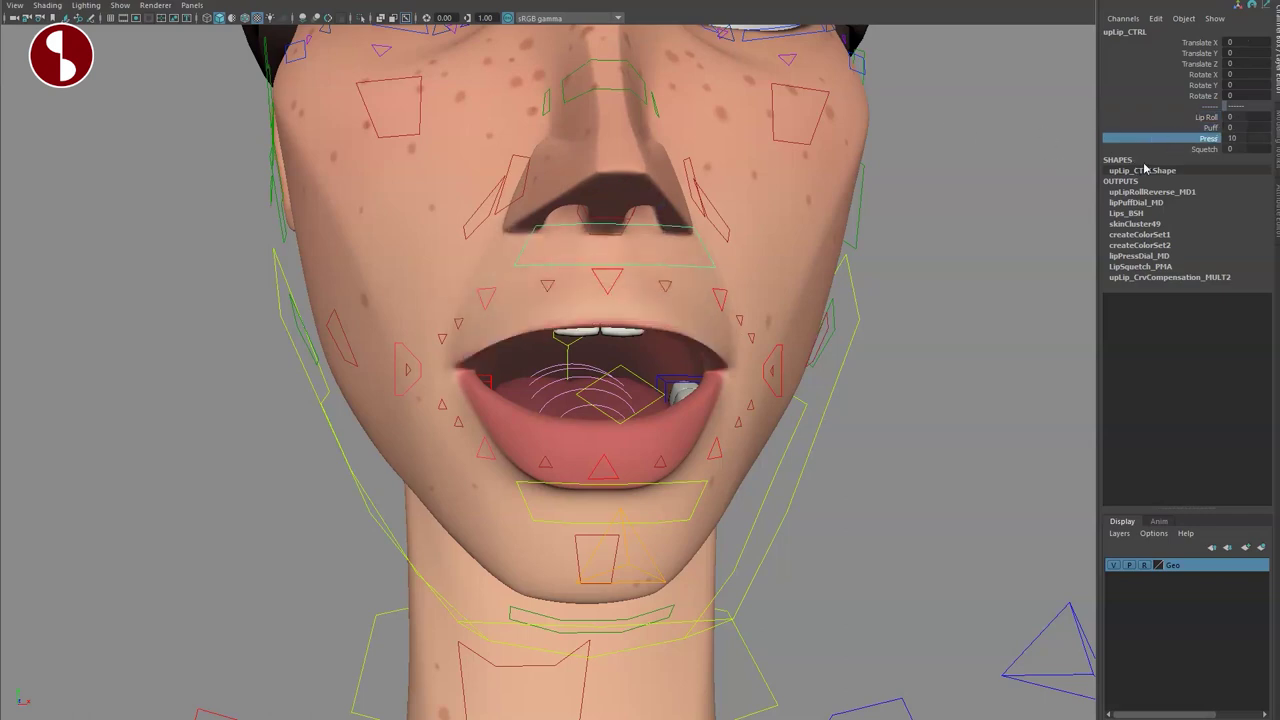
{"action": "key", "text": "ctrl+z"}
Try the Squetch attribute of the upper lip control and return it to 0.
{"action": "left_click", "coordinate": [1175, 149]}
{"action": "middle_click_drag", "start_coordinate": [1003, 142], "coordinate": [1083, 175]}
{"action": "middle_click_drag", "start_coordinate": [841, 303], "coordinate": [637, 448]}
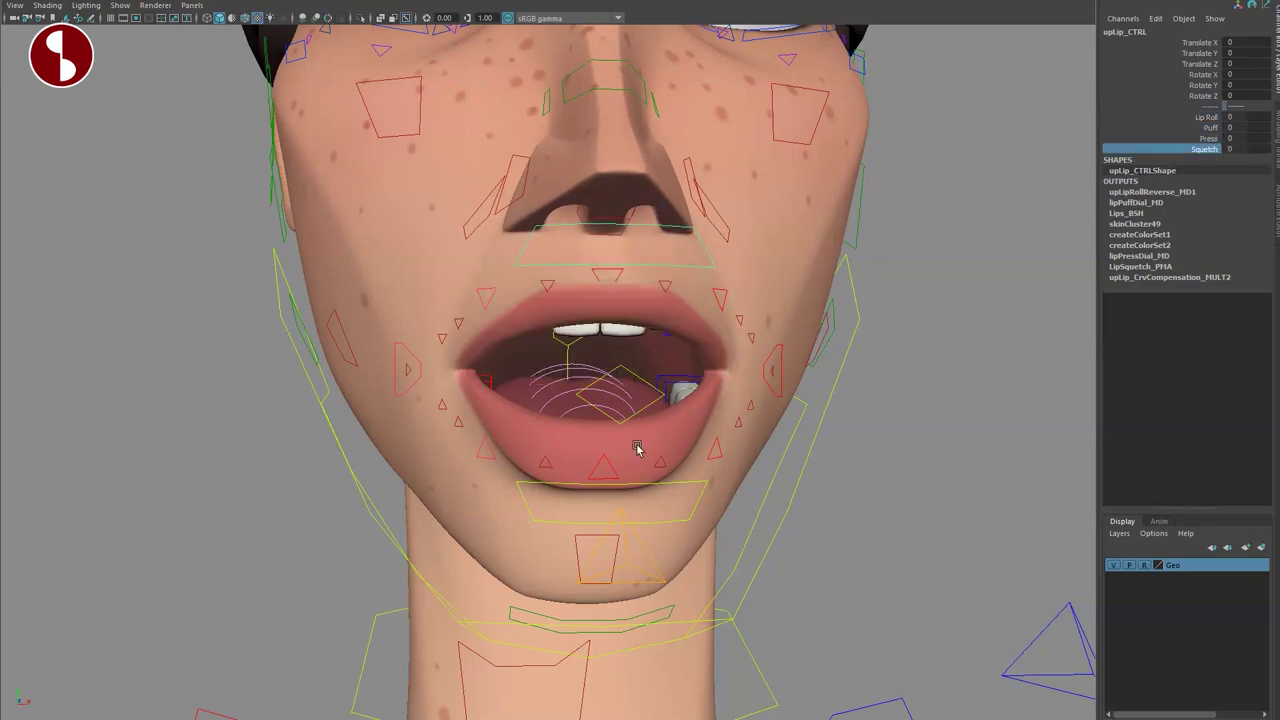
Try moving the main lower lip control and undo the move.
{"action": "left_click", "coordinate": [605, 486]}
{"action": "left_click_drag", "start_coordinate": [613, 502], "coordinate": [623, 480]}
{"action": "key", "text": "ctrl+z"}
Try rotating the columella control under the nose and undo the rotation.
{"action": "left_click_drag", "start_coordinate": [390, 300], "coordinate": [482, 373], "text": "alt"}
{"action": "mouse_move", "coordinate": [629, 400]}
{"action": "left_mouse_down", "text": "alt"}
{"action": "mouse_move", "coordinate": [609, 387]}
{"action": "mouse_move", "coordinate": [627, 395]}
{"action": "left_mouse_up", "text": "alt"}
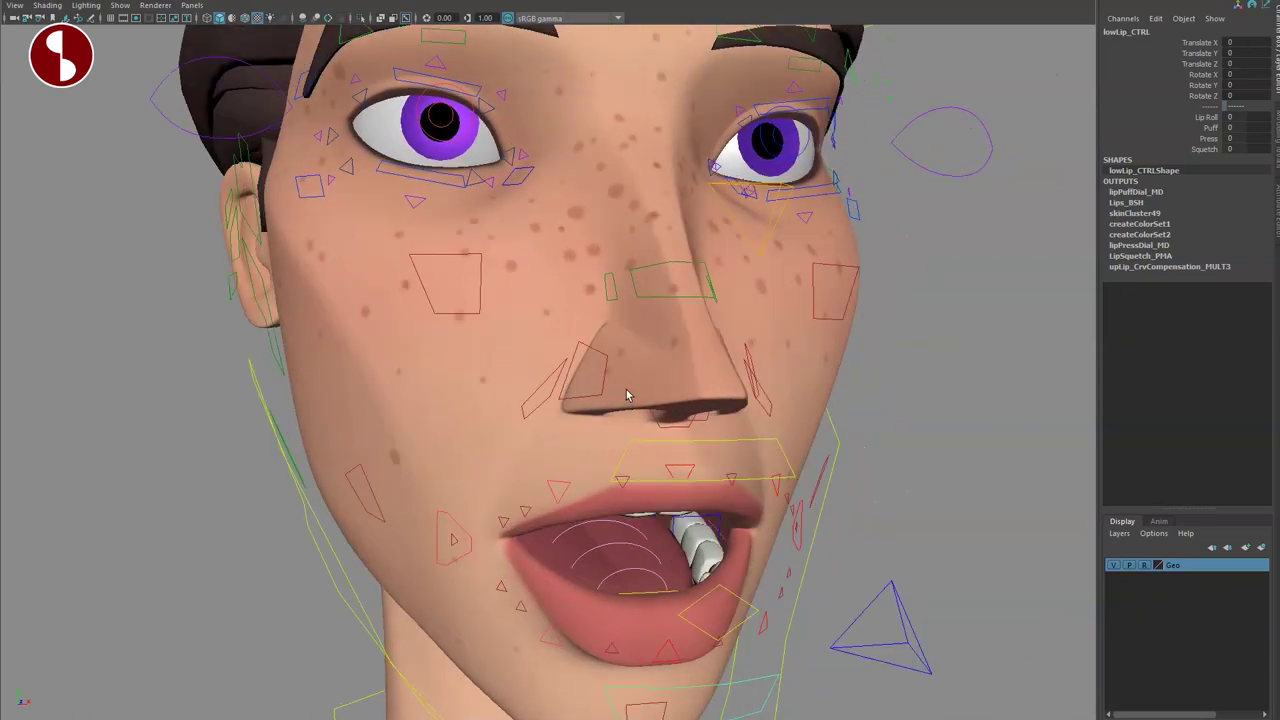
{"action": "left_click", "coordinate": [680, 421]}
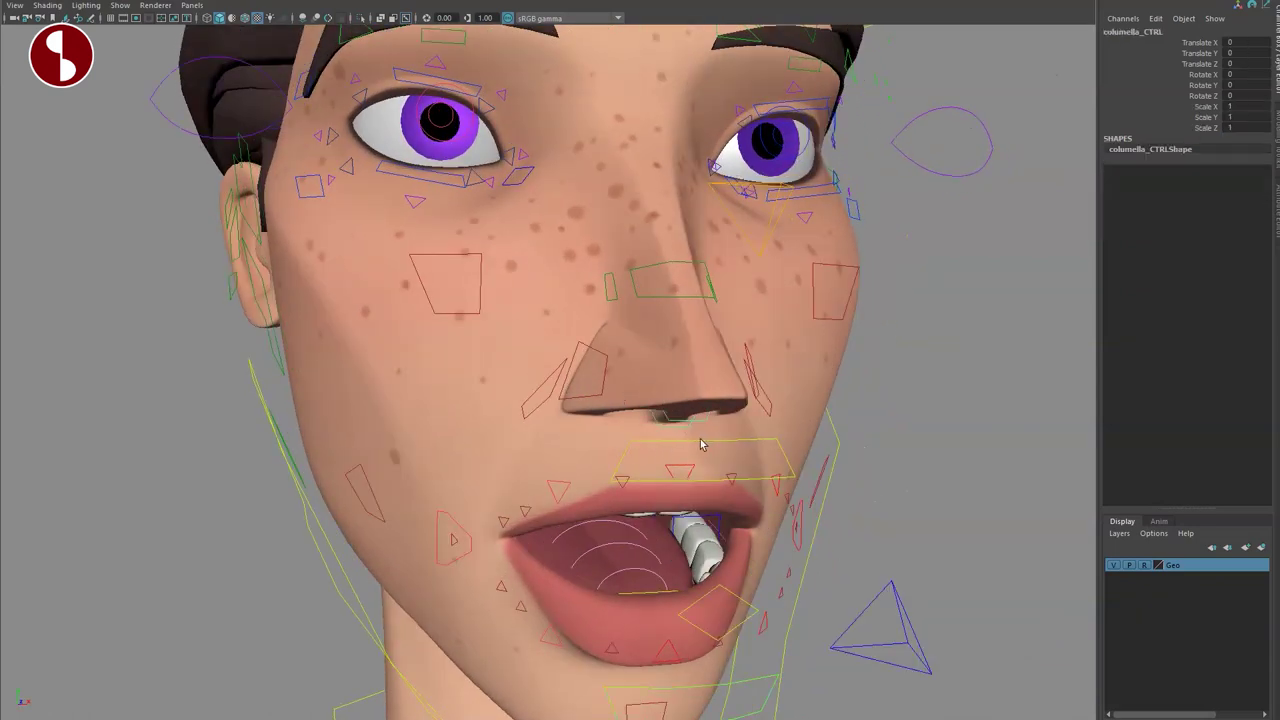
{"action": "key", "text": "e"}
{"action": "mouse_move", "coordinate": [667, 423]}
{"action": "left_mouse_down"}
{"action": "mouse_move", "coordinate": [623, 423]}
{"action": "mouse_move", "coordinate": [617, 435]}
{"action": "mouse_move", "coordinate": [618, 424]}
{"action": "mouse_move", "coordinate": [668, 440]}
{"action": "mouse_move", "coordinate": [664, 426]}
{"action": "left_mouse_up"}
{"action": "key", "text": "ctrl+z"}
Try the Flare attribute of the right nostril control and move the control, undoing each change.
{"action": "key", "text": "w"}
{"action": "left_click", "coordinate": [586, 397]}
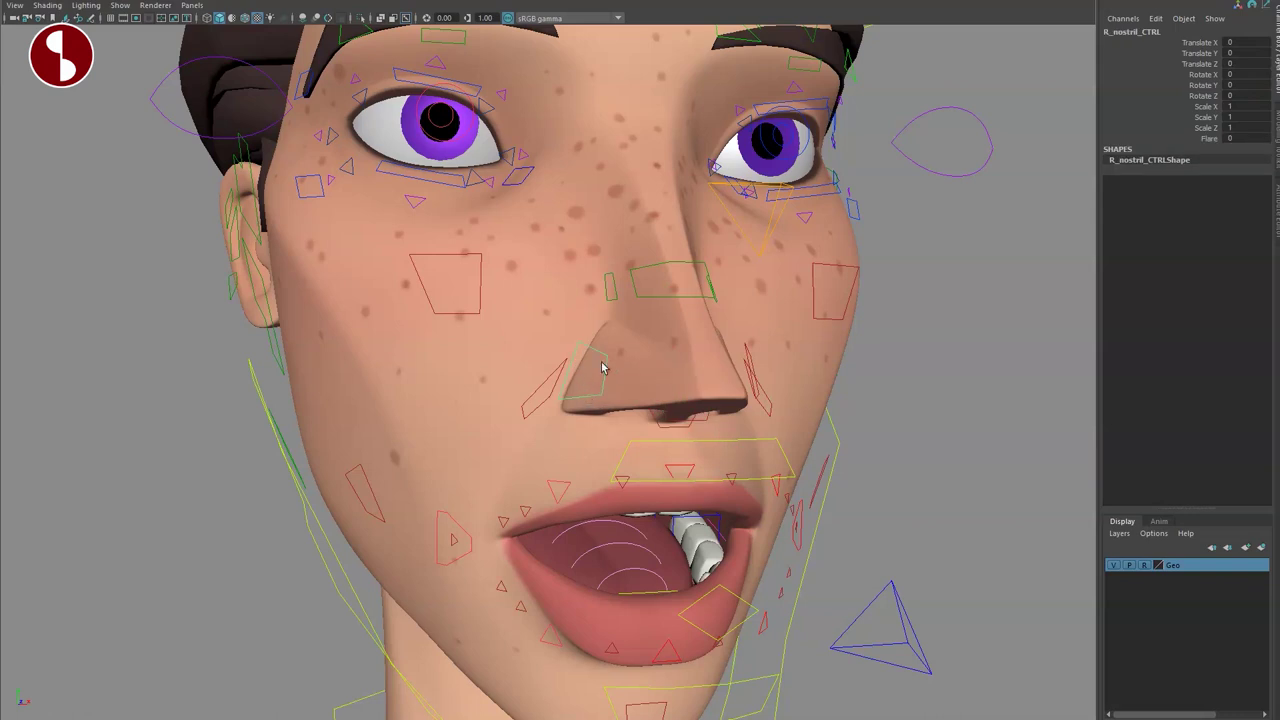
{"action": "left_click", "coordinate": [1205, 139]}
{"action": "middle_click_drag", "start_coordinate": [965, 212], "coordinate": [876, 248]}
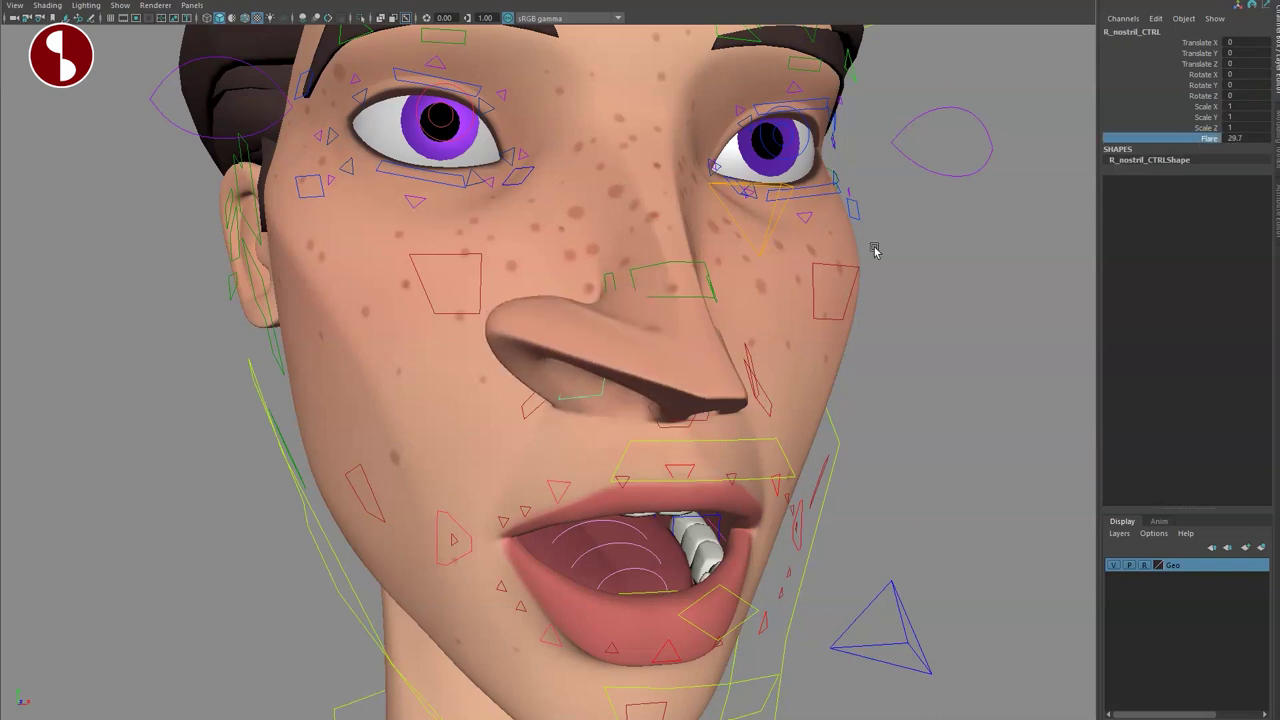
{"action": "key", "text": "ctrl+z"}
{"action": "key", "text": "w"}
{"action": "left_click_drag", "start_coordinate": [580, 378], "coordinate": [615, 272]}
{"action": "key", "text": "ctrl+z"}
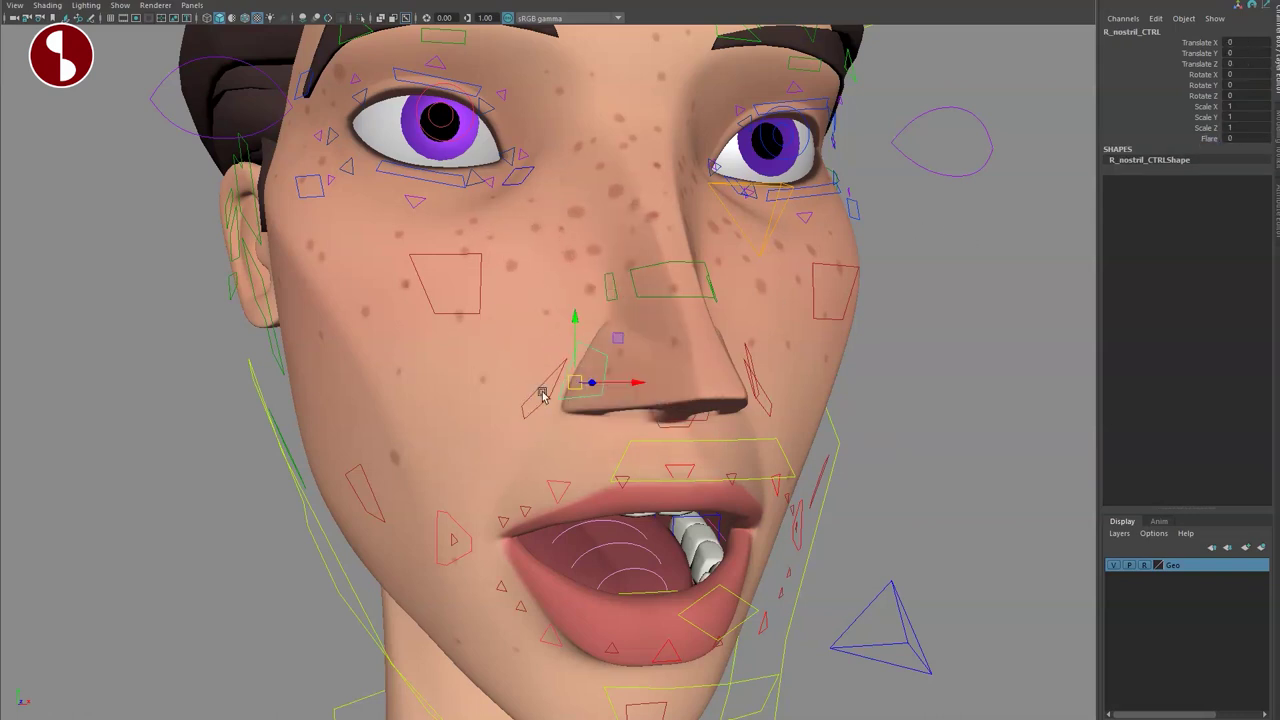
Try moving the right nasolabial control and rotating the nose base control around Z, undoing each change.
{"action": "left_click", "coordinate": [535, 411]}
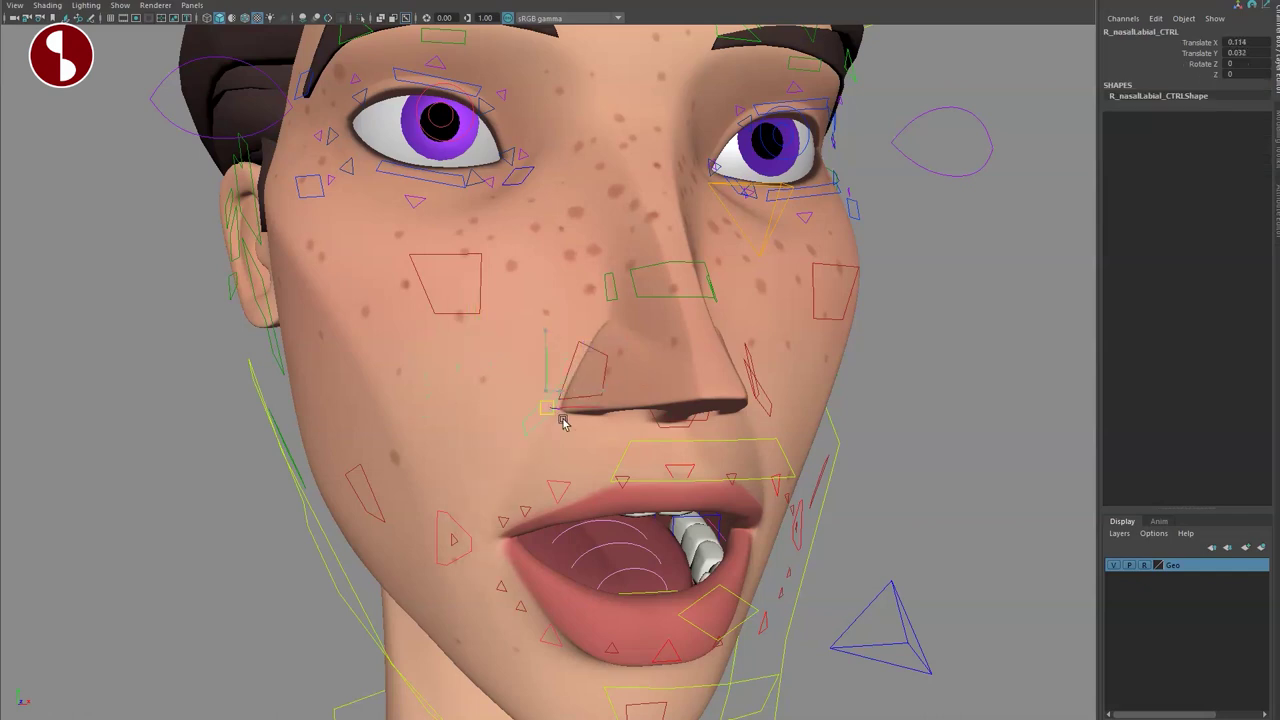
{"action": "middle_click_drag", "start_coordinate": [565, 365], "coordinate": [707, 387]}
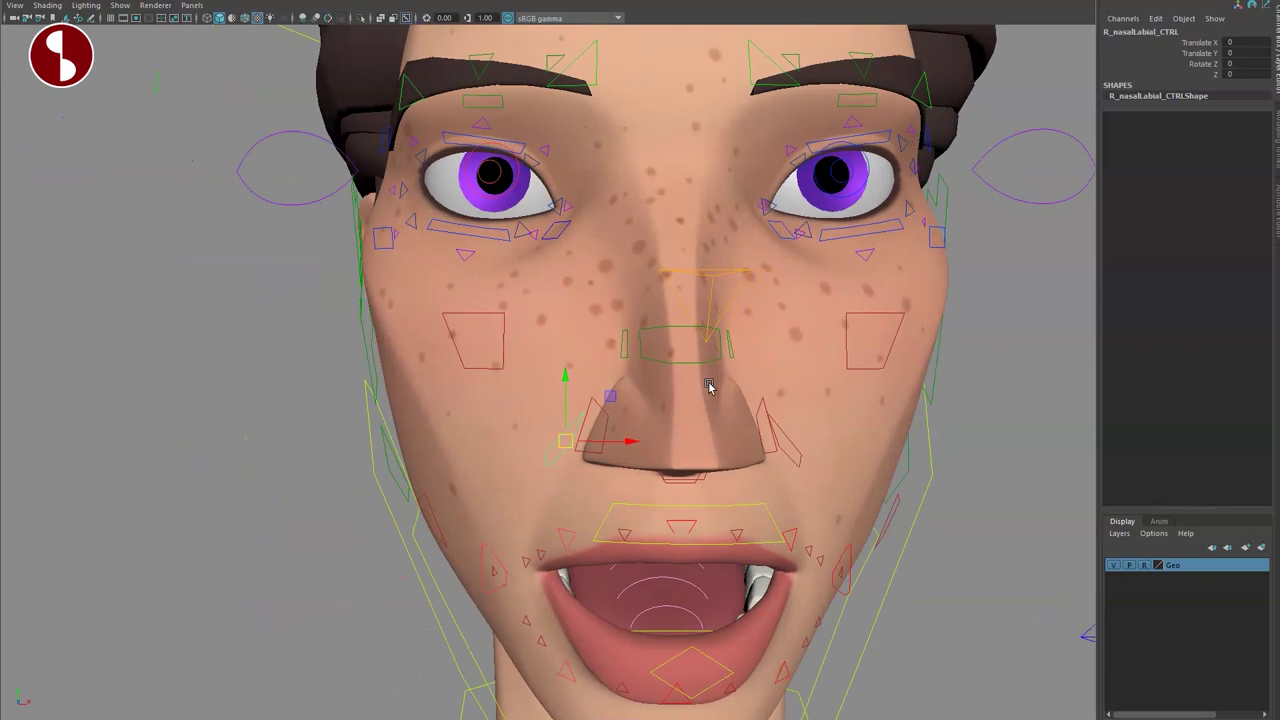
{"action": "left_click", "coordinate": [653, 366]}
{"action": "mouse_move", "coordinate": [674, 426]}
{"action": "left_mouse_down"}
{"action": "mouse_move", "coordinate": [706, 435]}
{"action": "mouse_move", "coordinate": [700, 417]}
{"action": "mouse_move", "coordinate": [672, 414]}
{"action": "left_mouse_up"}
{"action": "key", "text": "ctrl+z"}
{"action": "key", "text": "r"}
{"action": "mouse_move", "coordinate": [666, 424]}
{"action": "middle_mouse_down"}
{"action": "mouse_move", "coordinate": [676, 440]}
{"action": "mouse_move", "coordinate": [676, 420]}
{"action": "middle_mouse_up"}
{"action": "left_click", "coordinate": [624, 355]}
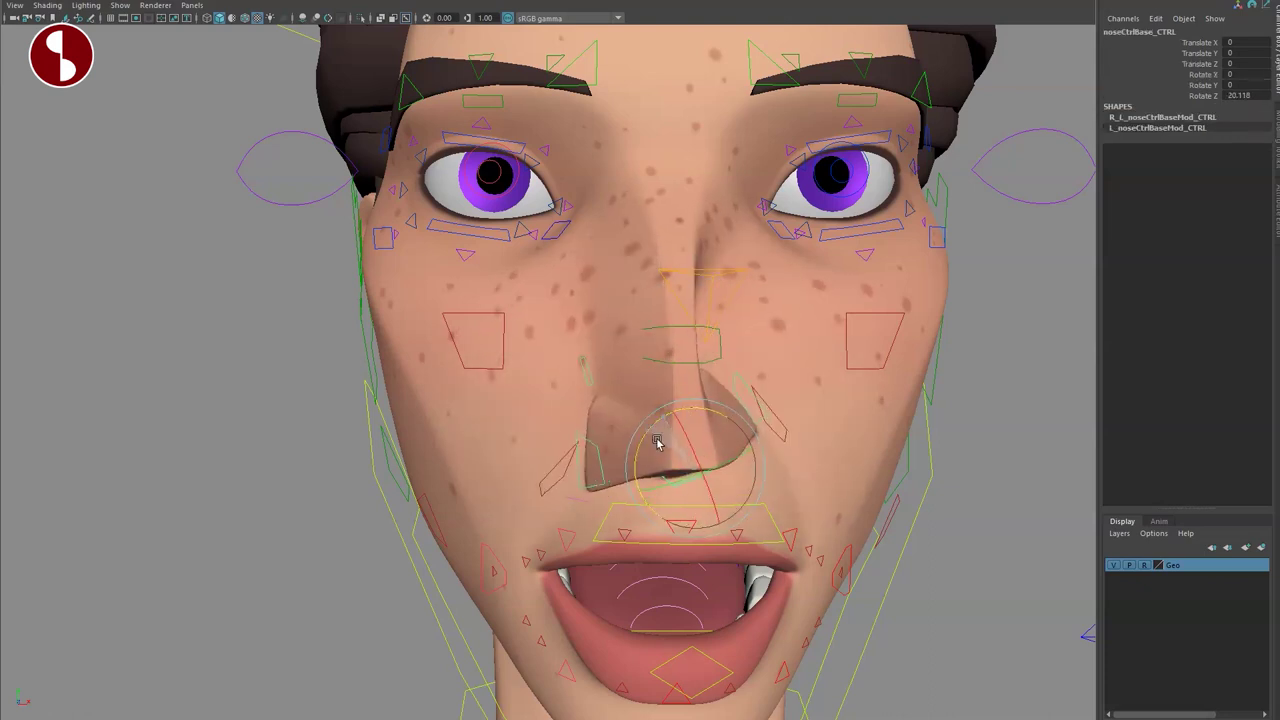
{"action": "key", "text": "ctrl+z"}
Try moving the middle squetch control in front of the face and undo the move.
{"action": "right_click_drag", "start_coordinate": [688, 418], "coordinate": [626, 394], "text": "alt"}
{"action": "left_click_drag", "start_coordinate": [626, 394], "coordinate": [742, 368], "text": "alt"}
{"action": "left_click", "coordinate": [932, 318]}
{"action": "left_click_drag", "start_coordinate": [919, 377], "coordinate": [735, 385], "text": "alt"}
{"action": "key", "text": "w"}
{"action": "left_click_drag", "start_coordinate": [590, 359], "coordinate": [616, 338]}
{"action": "key", "text": "ctrl+z"}
{"action": "left_click_drag", "start_coordinate": [541, 423], "coordinate": [600, 423], "text": "alt"}
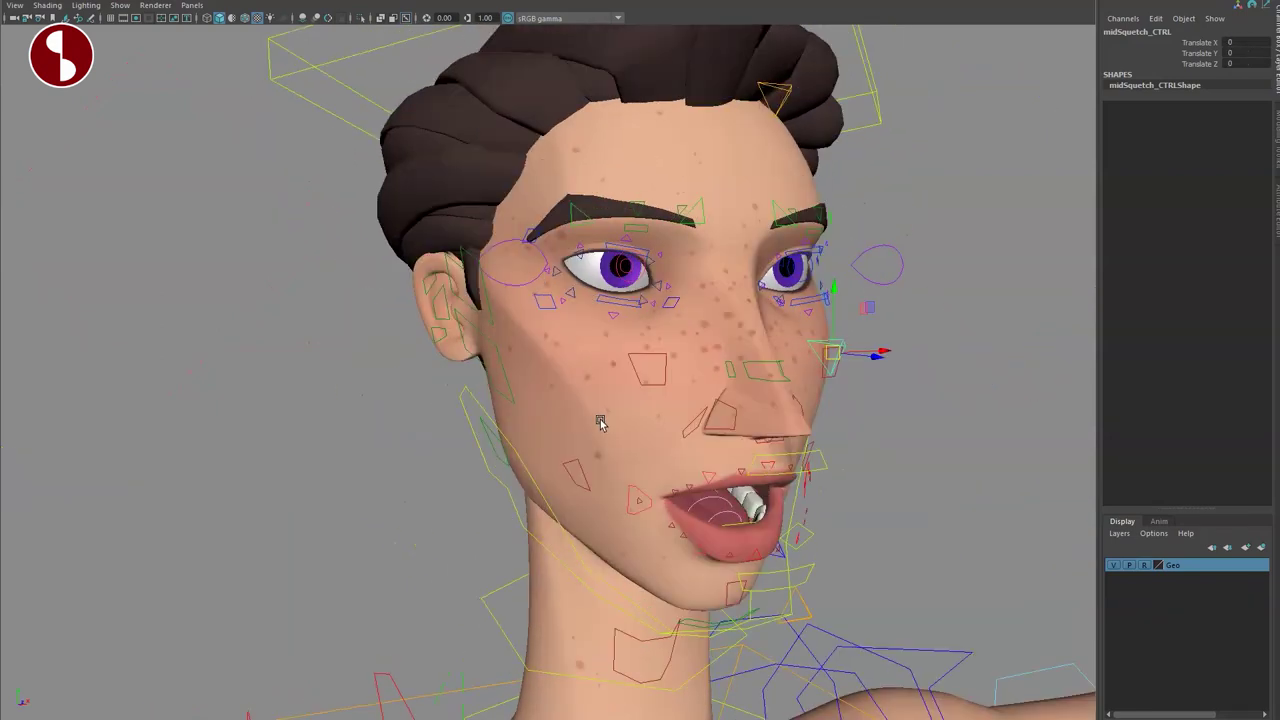
Try moving the right cheek control and the lower cheek control near the mouth corner, undoing each move.
{"action": "right_click_drag", "start_coordinate": [612, 421], "coordinate": [745, 420], "text": "alt"}
{"action": "left_click", "coordinate": [698, 412]}
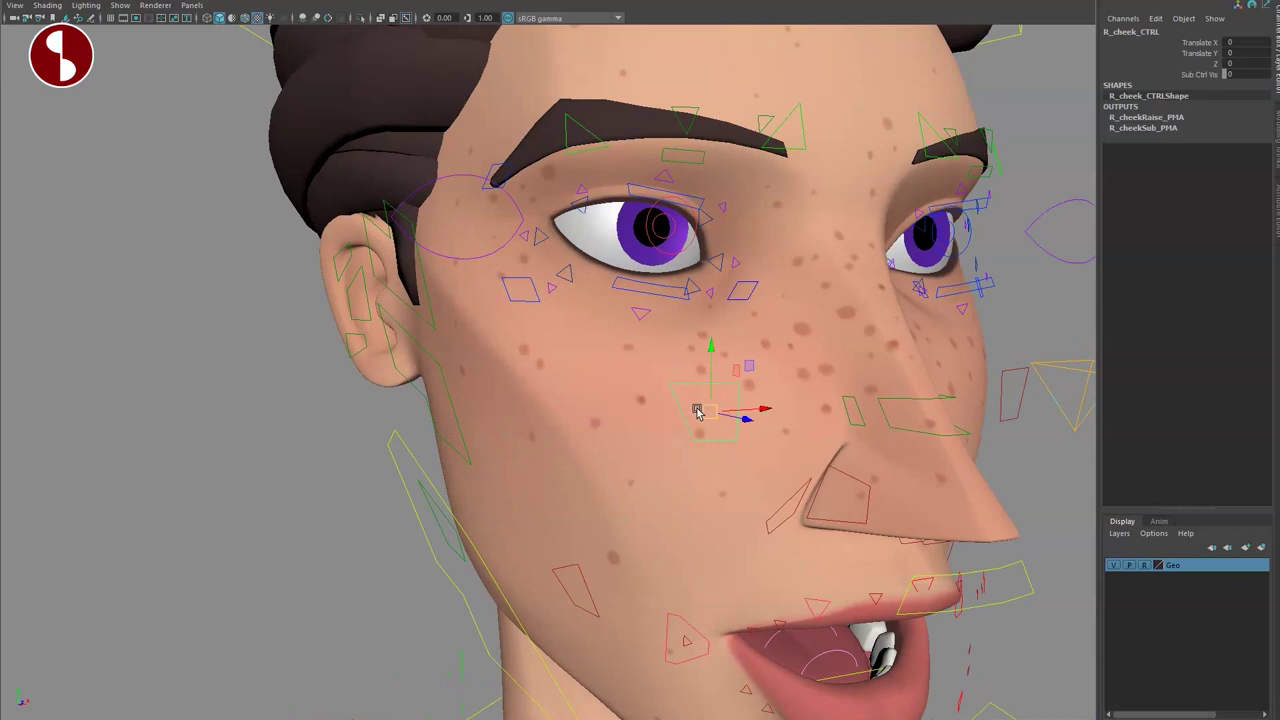
{"action": "left_click_drag", "start_coordinate": [732, 373], "coordinate": [736, 462]}
{"action": "left_click", "coordinate": [553, 586]}
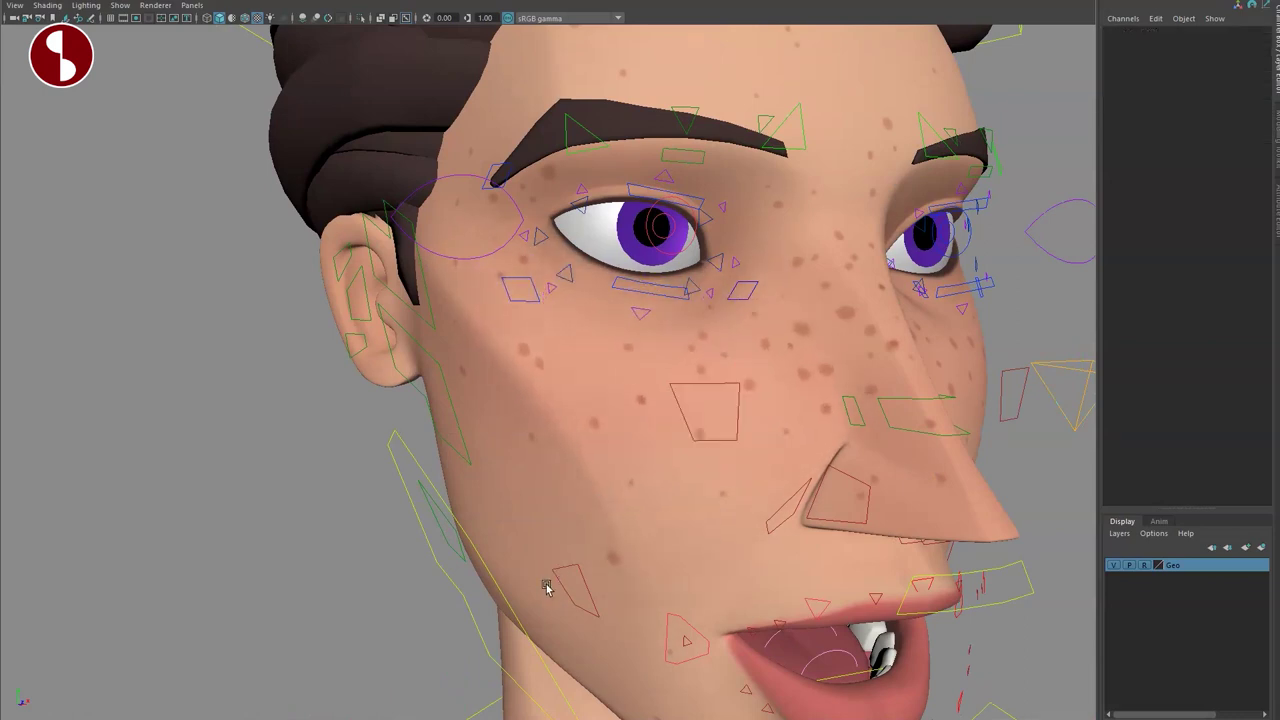
{"action": "left_click_drag", "start_coordinate": [619, 583], "coordinate": [549, 591]}
{"action": "key", "text": "ctrl+z"}
Try moving the green control at the right jaw angle and undo the changes.
{"action": "left_click", "coordinate": [455, 424]}
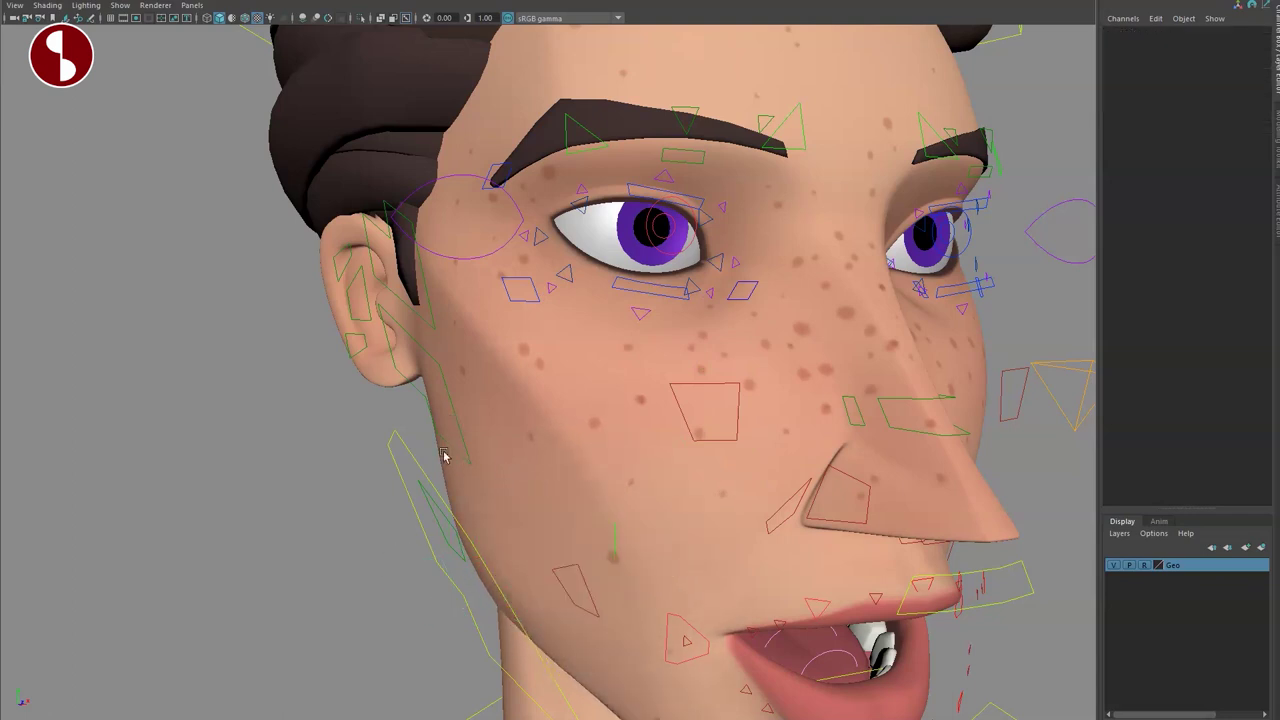
{"action": "left_click", "coordinate": [436, 518]}
{"action": "left_click_drag", "start_coordinate": [557, 537], "coordinate": [513, 350], "text": "alt"}
{"action": "left_click_drag", "start_coordinate": [645, 368], "coordinate": [548, 404]}
{"action": "key", "text": "ctrl+z"}
{"action": "key", "text": "ctrl+z"}
Try moving the lower head control from the front and the side, undoing the moves.
{"action": "left_click", "coordinate": [487, 298]}
{"action": "left_click_drag", "start_coordinate": [675, 280], "coordinate": [697, 309]}
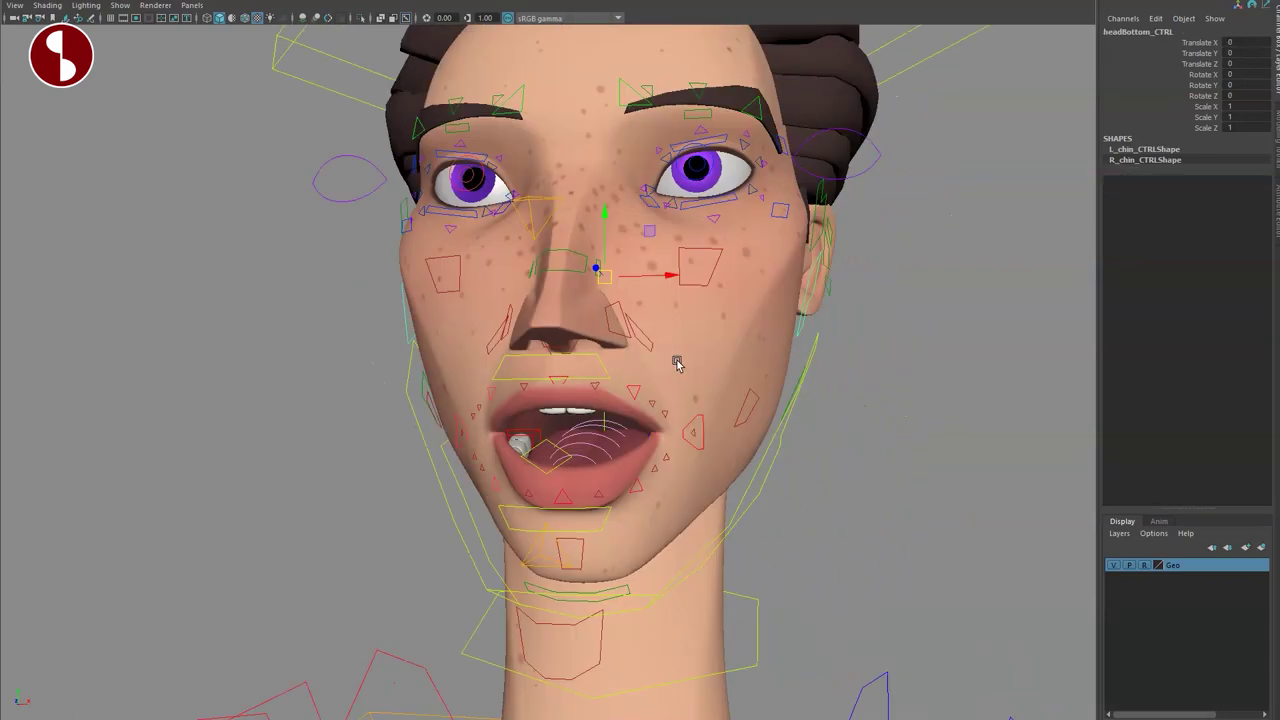
{"action": "left_click_drag", "start_coordinate": [677, 363], "coordinate": [627, 342], "text": "alt"}
{"action": "left_click_drag", "start_coordinate": [628, 288], "coordinate": [632, 332]}
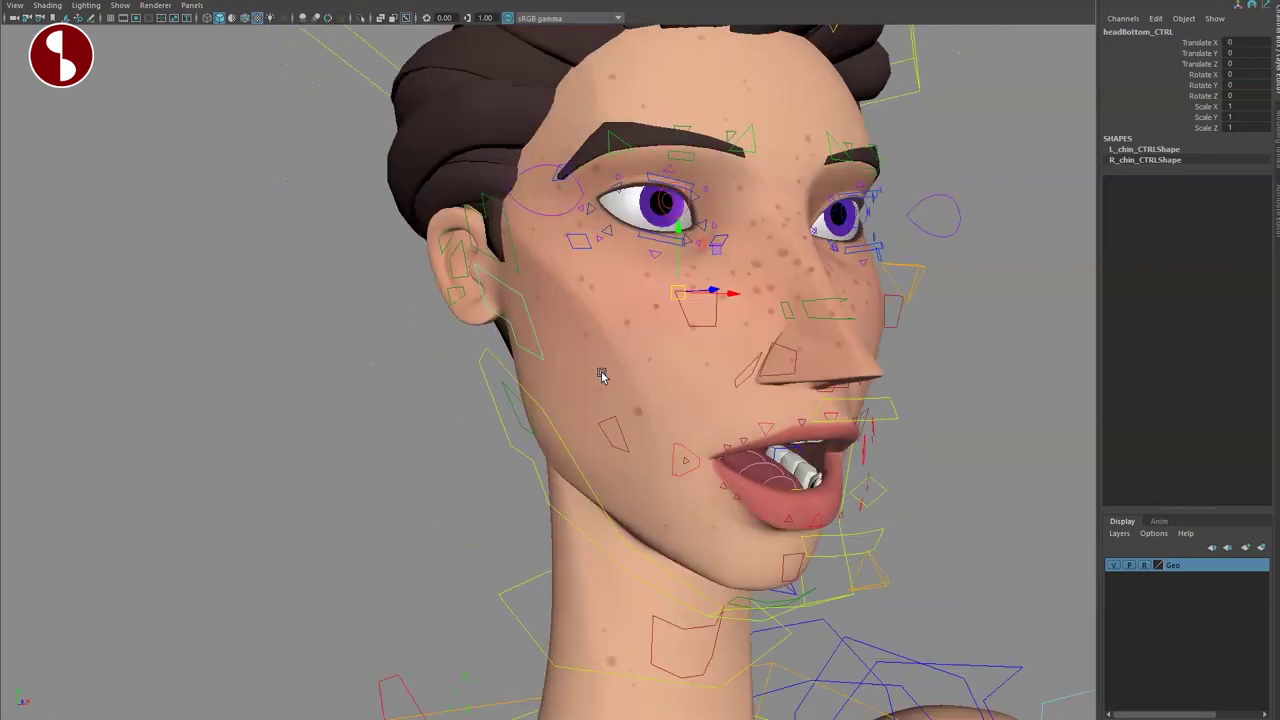
Try moving the upper head control beside the right ear and undo the move.
{"action": "left_click", "coordinate": [520, 275]}
{"action": "left_click_drag", "start_coordinate": [658, 352], "coordinate": [626, 357], "text": "alt"}
{"action": "right_click_drag", "start_coordinate": [626, 357], "coordinate": [500, 290], "text": "alt"}
{"action": "left_click", "coordinate": [466, 244]}
{"action": "left_click_drag", "start_coordinate": [634, 270], "coordinate": [651, 218]}
{"action": "key", "text": "ctrl+z"}
Try rotating the main and secondary controls of the right ear, undoing each rotation.
{"action": "left_click", "coordinate": [471, 343]}
{"action": "right_click_drag", "start_coordinate": [471, 343], "coordinate": [806, 494], "text": "alt"}
{"action": "left_click", "coordinate": [569, 374]}
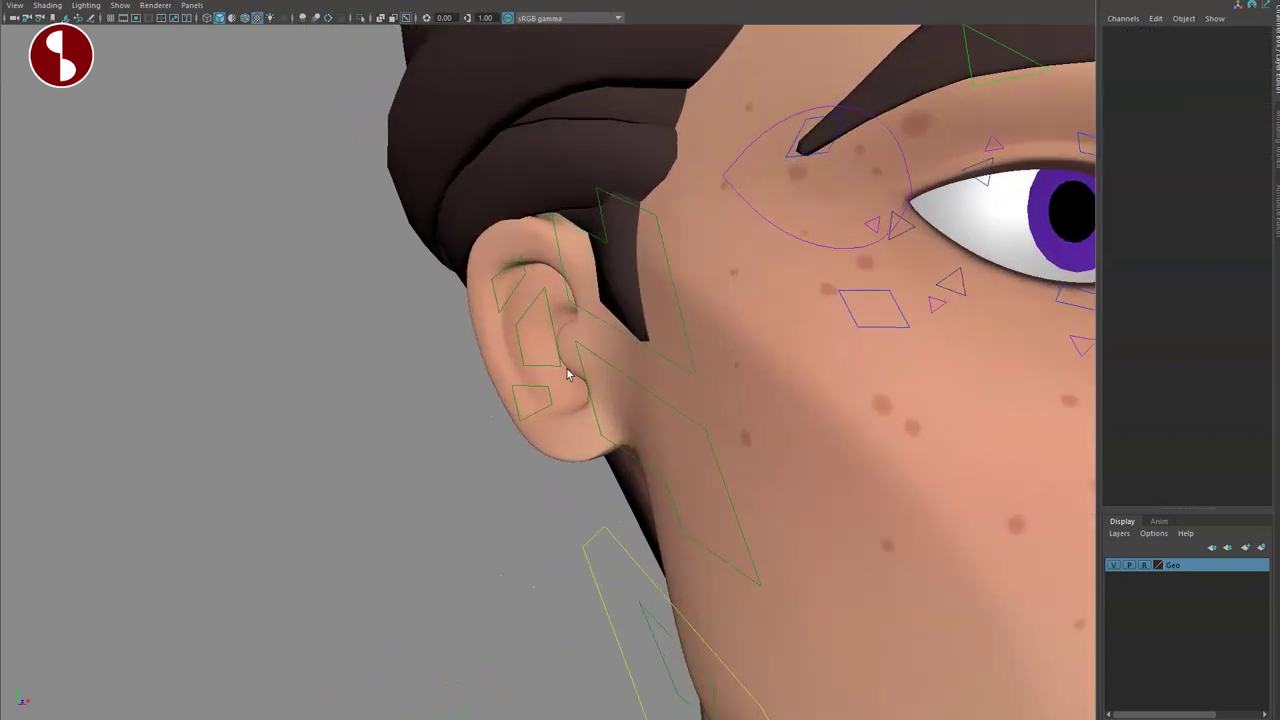
{"action": "left_click_drag", "start_coordinate": [569, 374], "coordinate": [620, 393], "text": "alt"}
{"action": "left_click", "coordinate": [632, 380]}
{"action": "left_click_drag", "start_coordinate": [608, 337], "coordinate": [639, 348]}
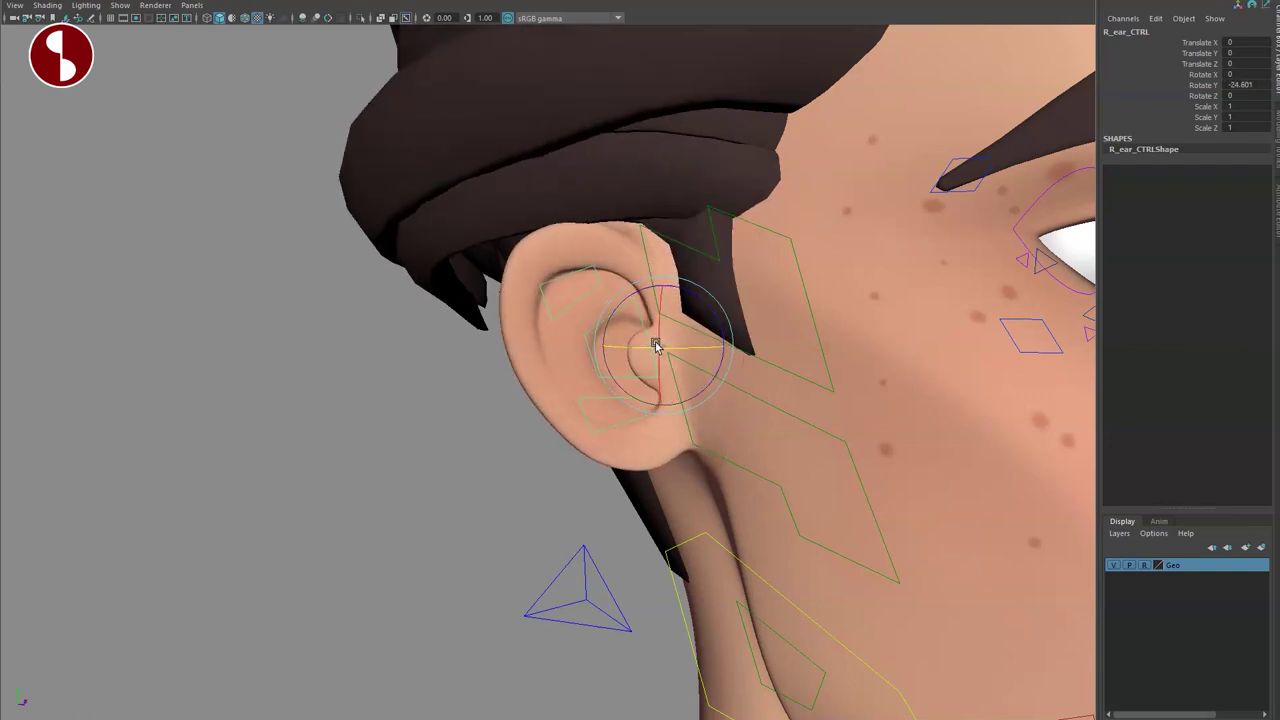
{"action": "key", "text": "ctrl+z"}
{"action": "left_click_drag", "start_coordinate": [592, 293], "coordinate": [608, 331]}
{"action": "key", "text": "ctrl+z"}
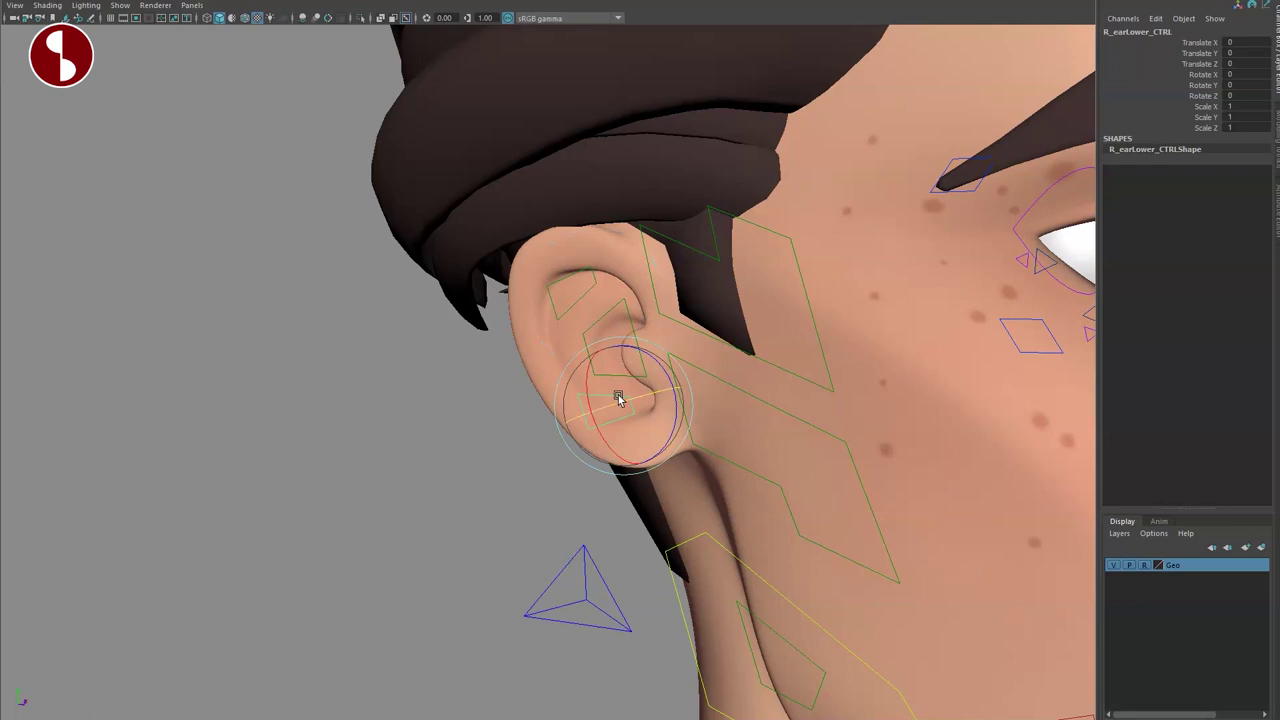
{"action": "key", "text": "ctrl+z"}
Try rotating the main right ear control around Y in side view and undo the rotation.
{"action": "right_click_drag", "start_coordinate": [648, 392], "coordinate": [597, 463], "text": "alt"}
{"action": "left_click_drag", "start_coordinate": [597, 463], "coordinate": [664, 402], "text": "alt"}
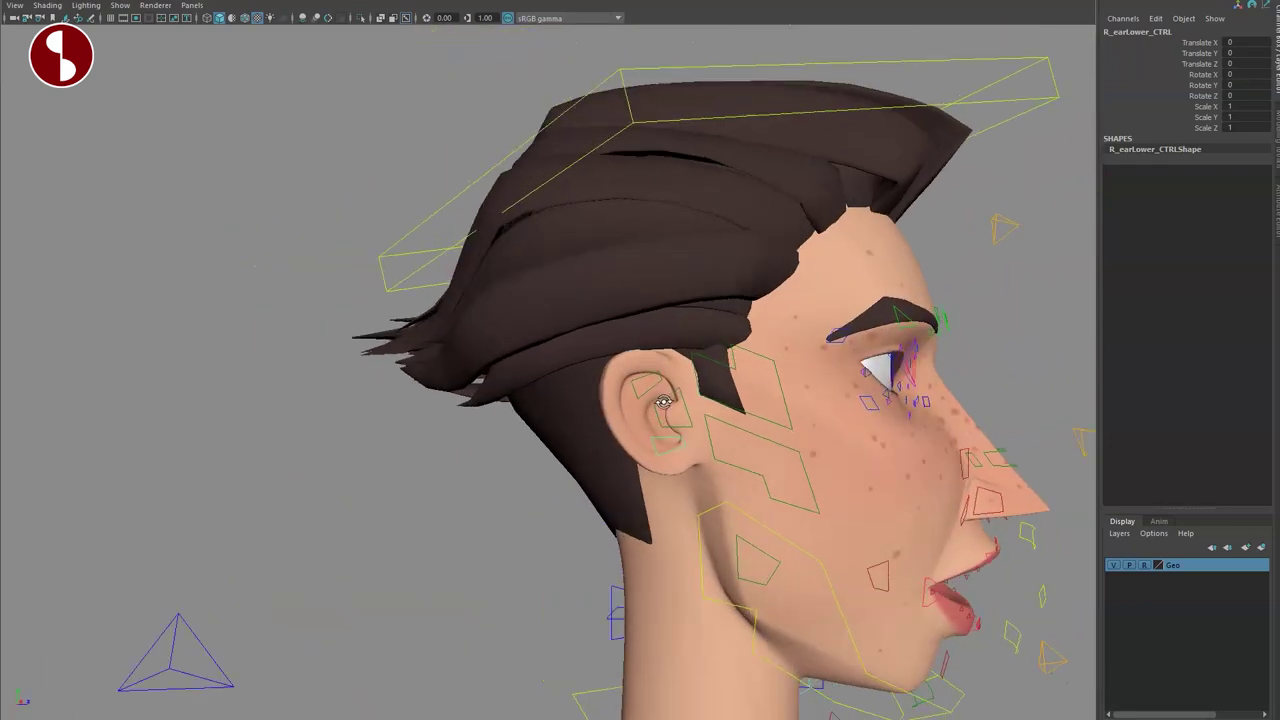
{"action": "left_click", "coordinate": [700, 368]}
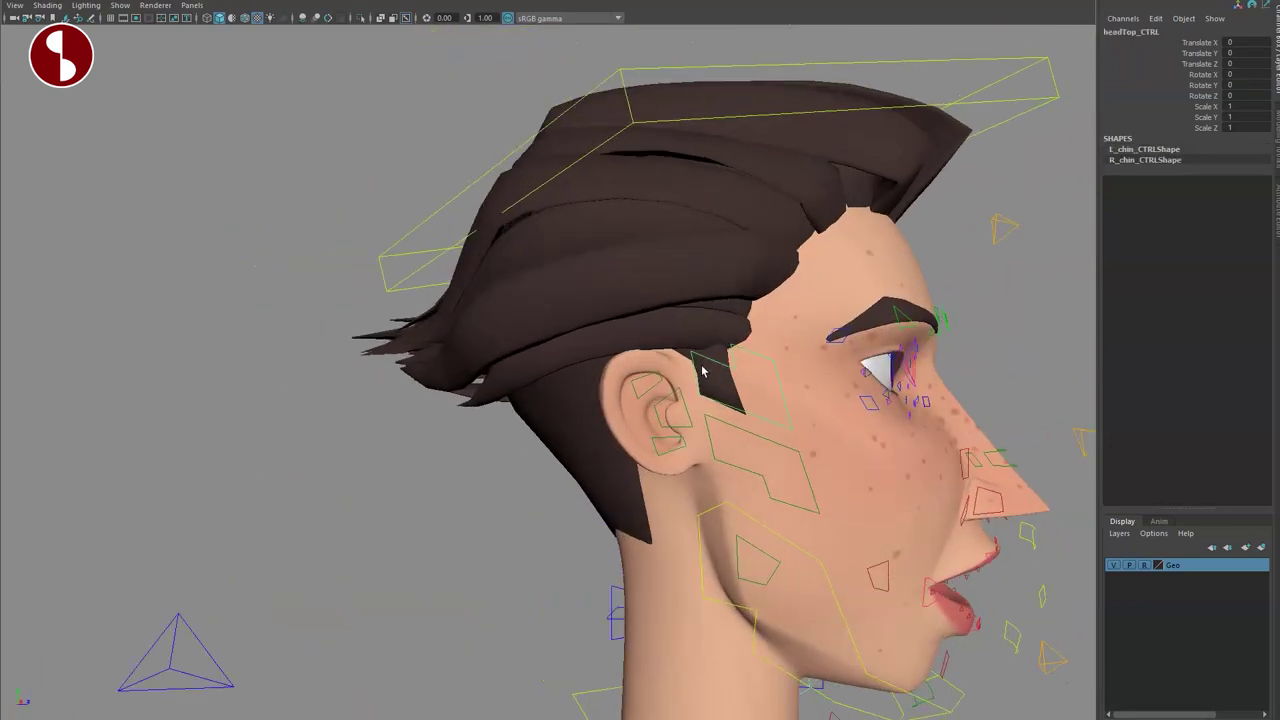
{"action": "left_click", "coordinate": [676, 410]}
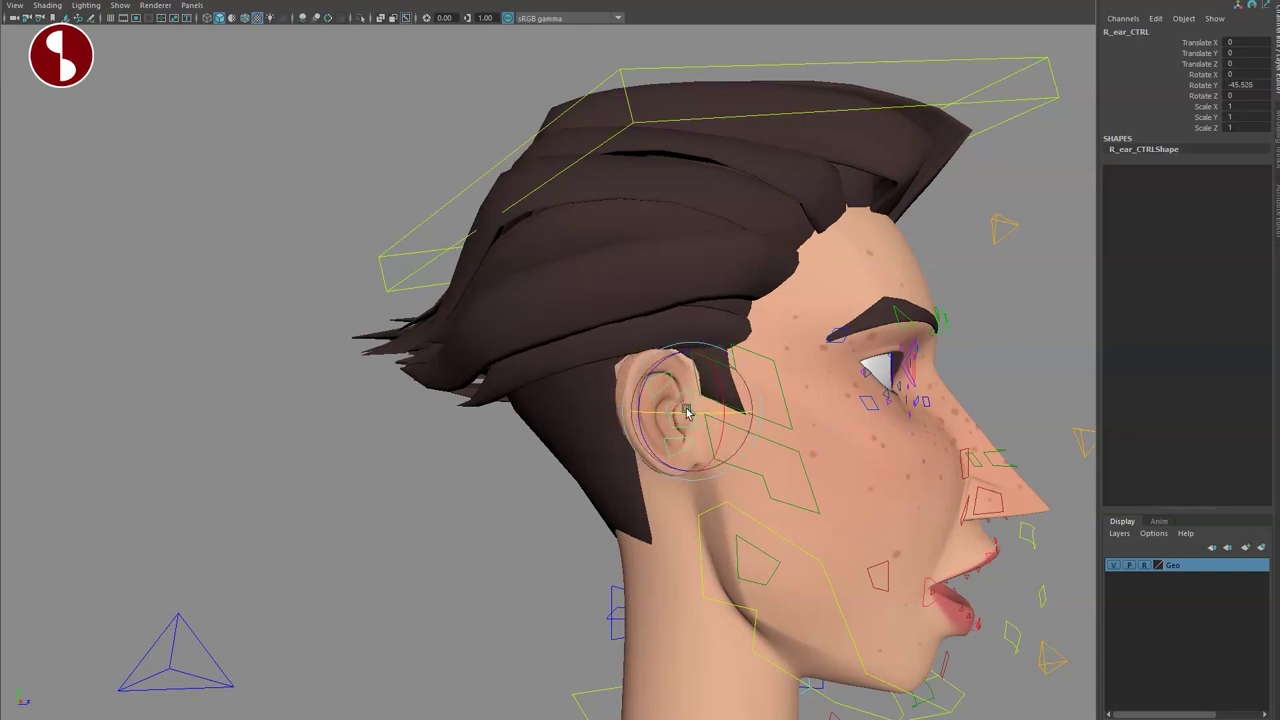
{"action": "left_click_drag", "start_coordinate": [678, 412], "coordinate": [832, 432]}
{"action": "key", "text": "ctrl+z"}
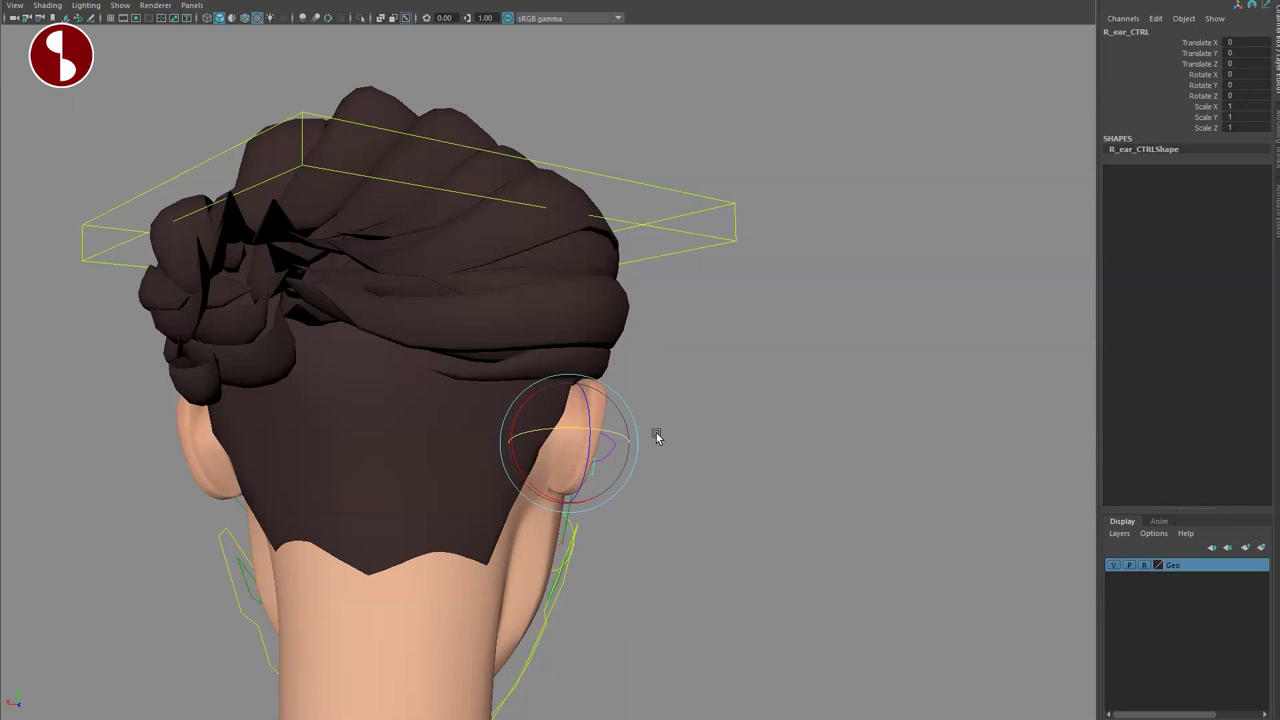
Try moving the top squetch control above the forehead and undo the move.
{"action": "left_click_drag", "start_coordinate": [812, 475], "coordinate": [544, 508], "text": "alt"}
{"action": "scroll", "coordinate": [544, 508], "scroll_direction": "down", "scroll_amount": 5}
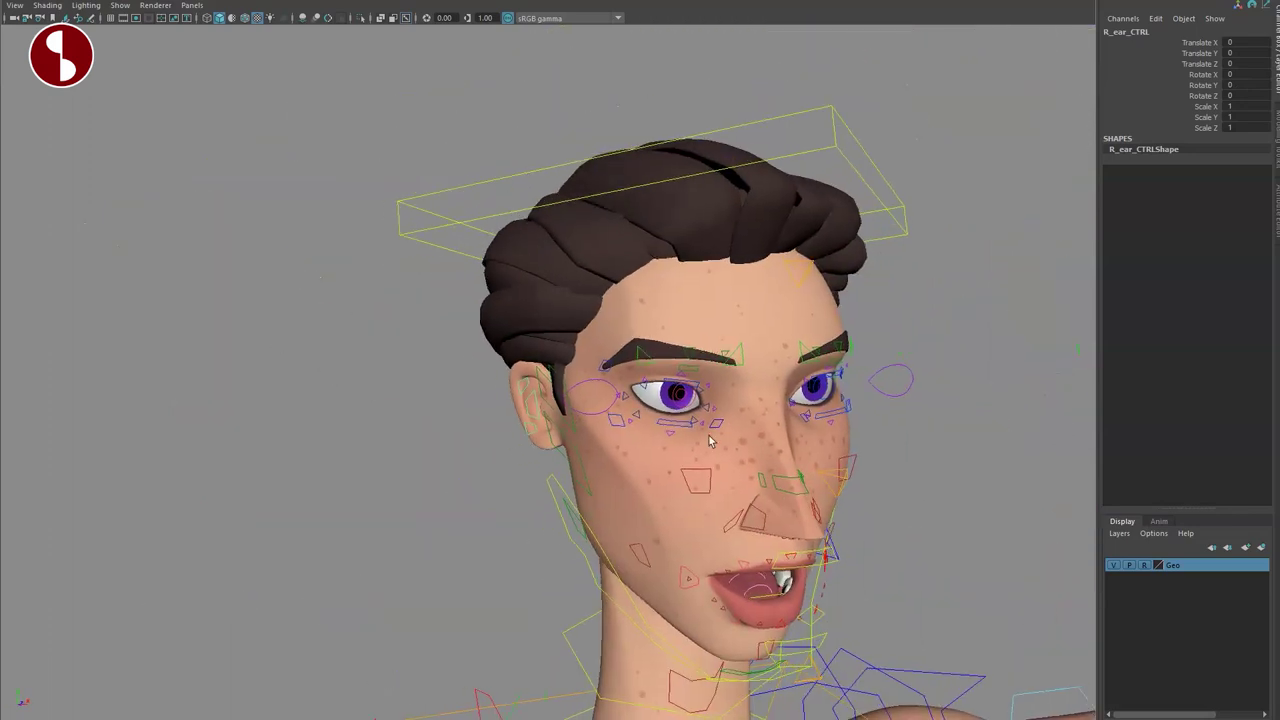
{"action": "left_click_drag", "start_coordinate": [711, 441], "coordinate": [598, 455], "text": "alt"}
{"action": "left_click_drag", "start_coordinate": [668, 412], "coordinate": [610, 376], "text": "alt"}
{"action": "scroll", "coordinate": [714, 455], "scroll_direction": "up", "scroll_amount": 4}
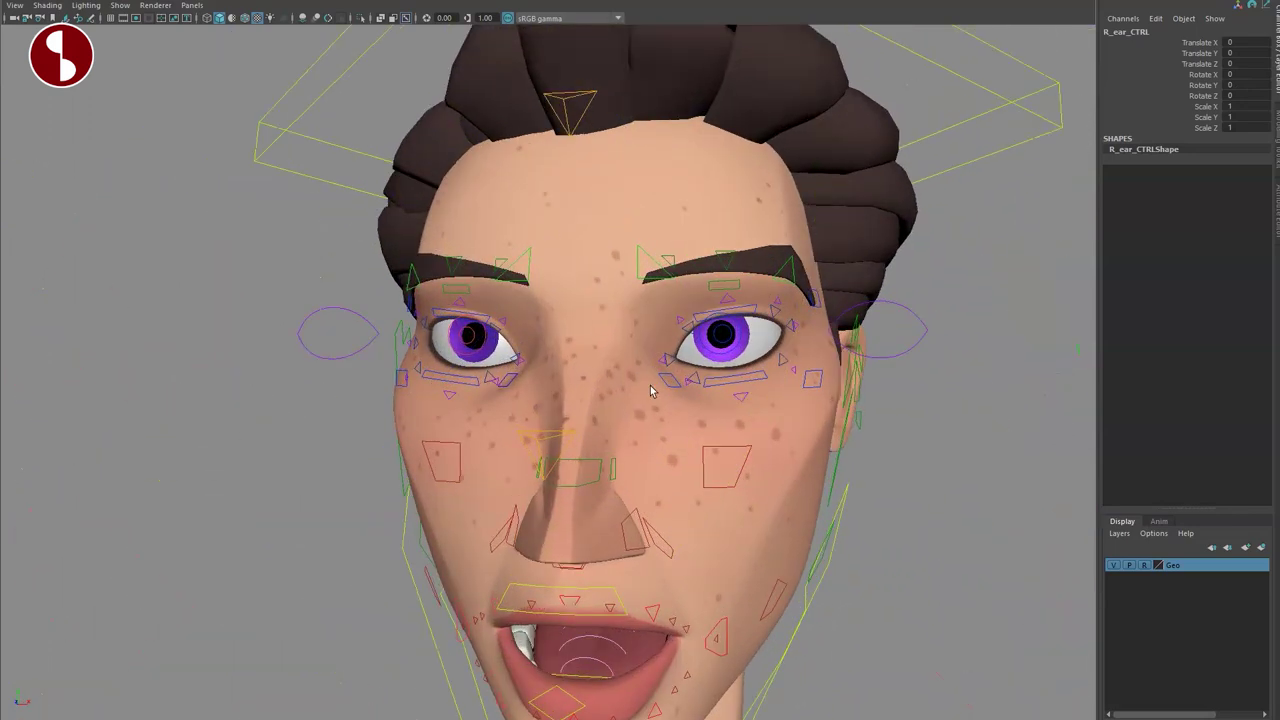
{"action": "left_click", "coordinate": [548, 105]}
{"action": "scroll", "coordinate": [569, 371], "scroll_direction": "down", "scroll_amount": 5}
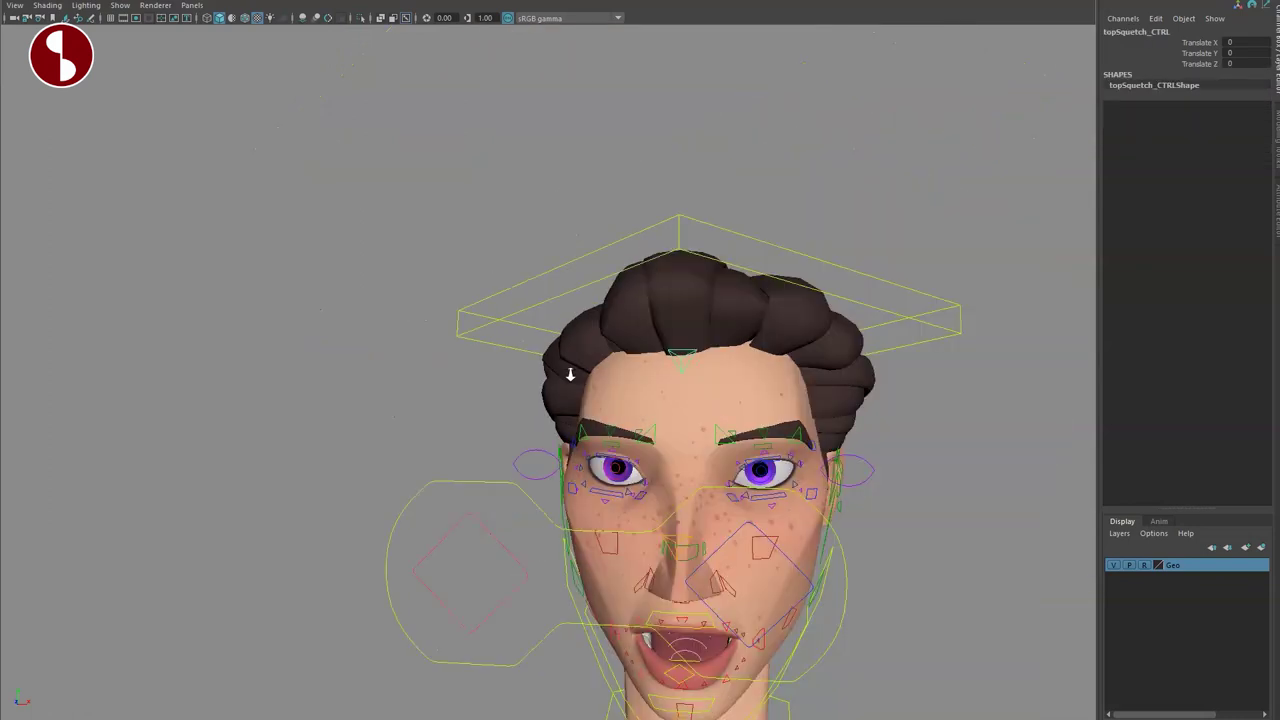
{"action": "mouse_move", "coordinate": [646, 282]}
{"action": "left_mouse_down"}
{"action": "mouse_move", "coordinate": [637, 322]}
{"action": "mouse_move", "coordinate": [631, 276]}
{"action": "mouse_move", "coordinate": [648, 280]}
{"action": "left_mouse_up"}
{"action": "key", "text": "ctrl+z"}
{"action": "middle_click_drag", "start_coordinate": [612, 420], "coordinate": [551, 374], "text": "alt"}
{"action": "scroll", "coordinate": [552, 373], "scroll_direction": "up", "scroll_amount": 3}
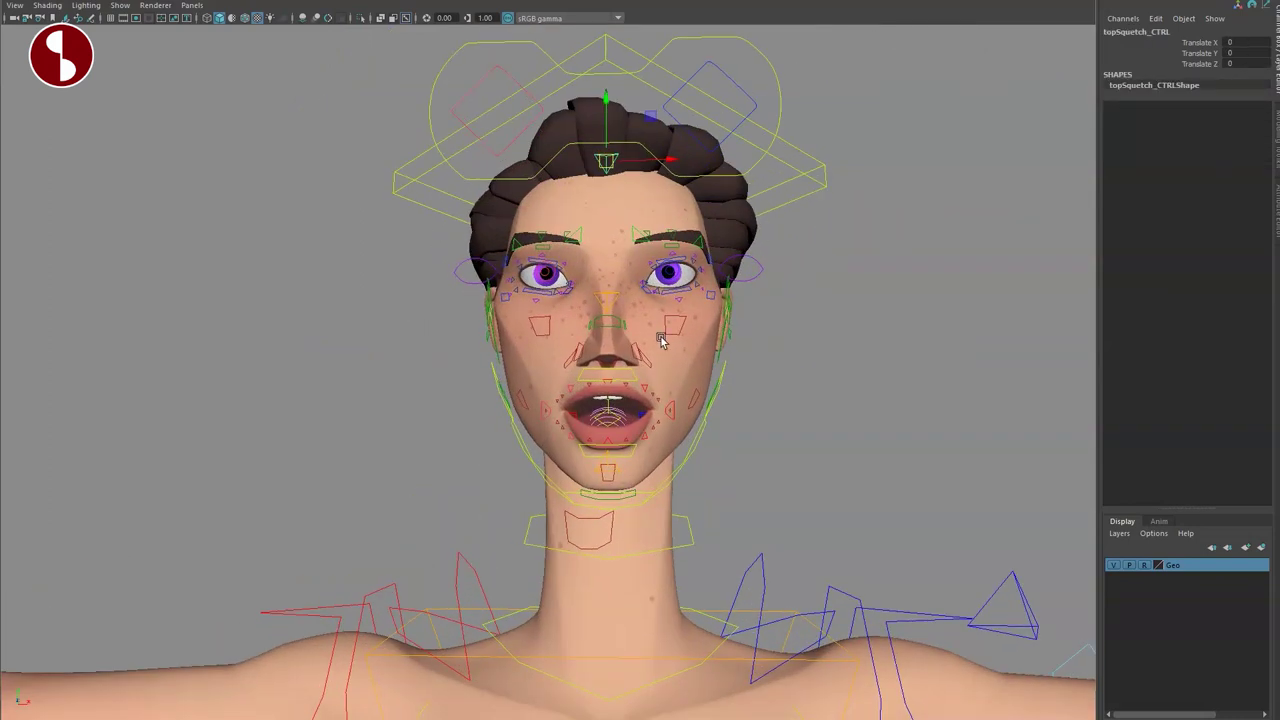
Try moving the right eye squetch control and undo the move.
{"action": "key", "text": "q"}
{"action": "right_click_drag", "start_coordinate": [661, 341], "coordinate": [700, 457], "text": "alt"}
{"action": "left_click_drag", "start_coordinate": [700, 457], "coordinate": [663, 449], "text": "alt"}
{"action": "right_click_drag", "start_coordinate": [663, 449], "coordinate": [549, 388], "text": "alt"}
{"action": "middle_click_drag", "start_coordinate": [549, 388], "coordinate": [525, 358], "text": "alt"}
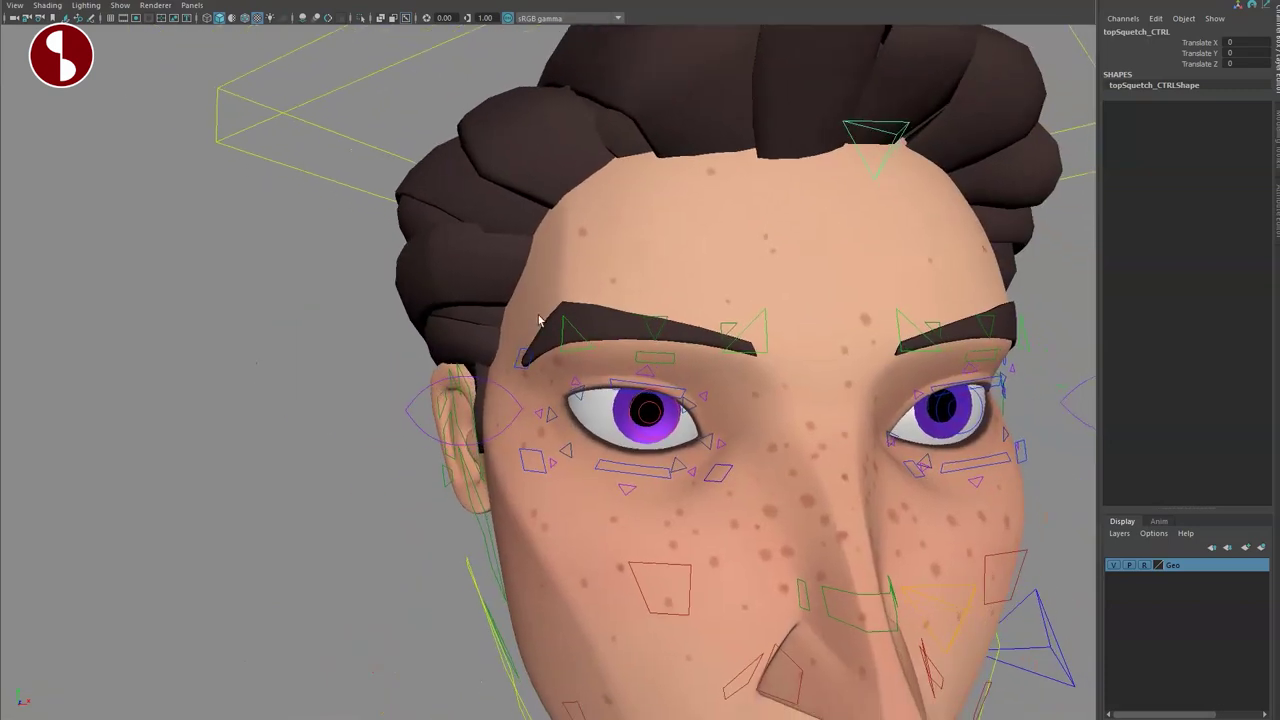
{"action": "left_click", "coordinate": [412, 425]}
{"action": "left_click_drag", "start_coordinate": [412, 425], "coordinate": [510, 460], "text": "alt"}
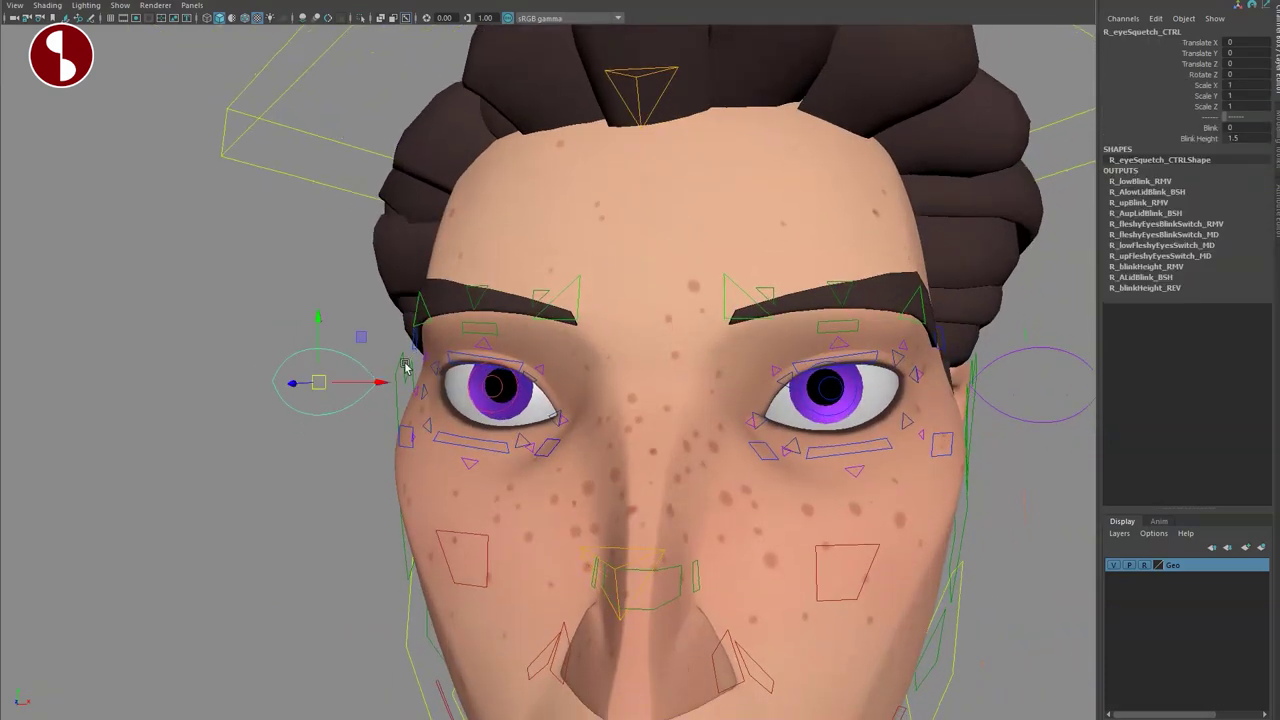
{"action": "mouse_move", "coordinate": [320, 385]}
{"action": "left_mouse_down"}
{"action": "mouse_move", "coordinate": [300, 411]}
{"action": "mouse_move", "coordinate": [347, 391]}
{"action": "mouse_move", "coordinate": [322, 402]}
{"action": "left_mouse_up"}
{"action": "key", "text": "ctrl+z"}
Try the Blink and Blink Height attributes of the right eye squetch control, undoing the changes.
{"action": "middle_click_drag", "start_coordinate": [954, 162], "coordinate": [881, 165]}
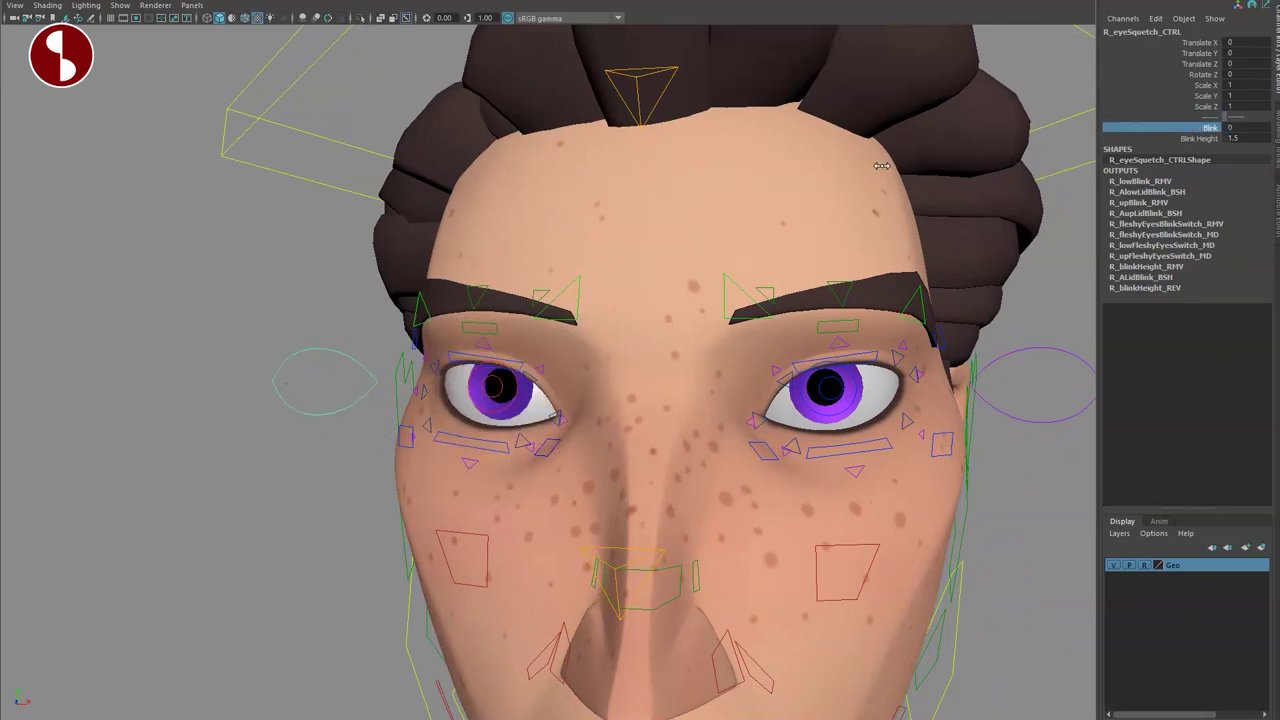
{"action": "left_click", "coordinate": [1167, 128]}
{"action": "middle_click_drag", "start_coordinate": [984, 112], "coordinate": [1152, 144]}
{"action": "left_click", "coordinate": [1182, 139]}
{"action": "middle_click_drag", "start_coordinate": [1041, 130], "coordinate": [900, 186]}
{"action": "key", "text": "ctrl+z"}
{"action": "key", "text": "ctrl+z"}
{"action": "key", "text": "ctrl+z"}
Try moving the right iris control and undo the changes.
{"action": "left_click_drag", "start_coordinate": [510, 432], "coordinate": [640, 438], "text": "alt"}
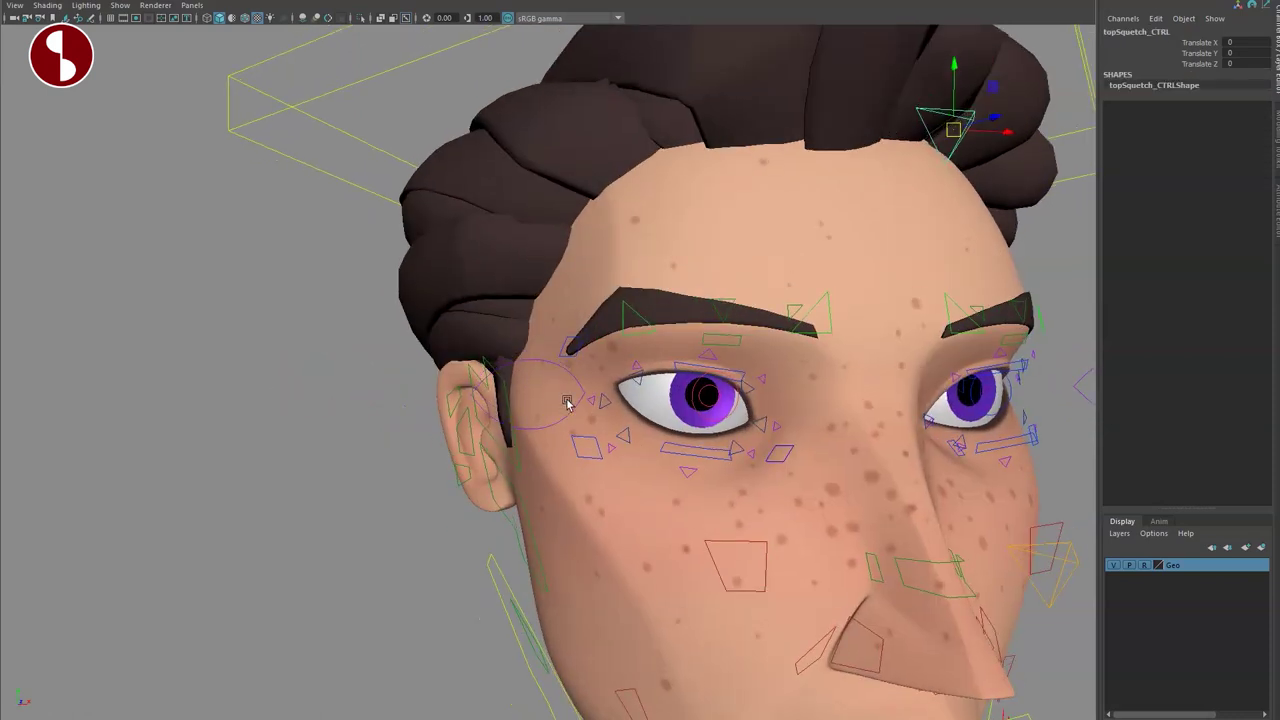
{"action": "right_click_drag", "start_coordinate": [566, 403], "coordinate": [657, 454], "text": "alt"}
{"action": "middle_click_drag", "start_coordinate": [657, 454], "coordinate": [605, 422], "text": "alt"}
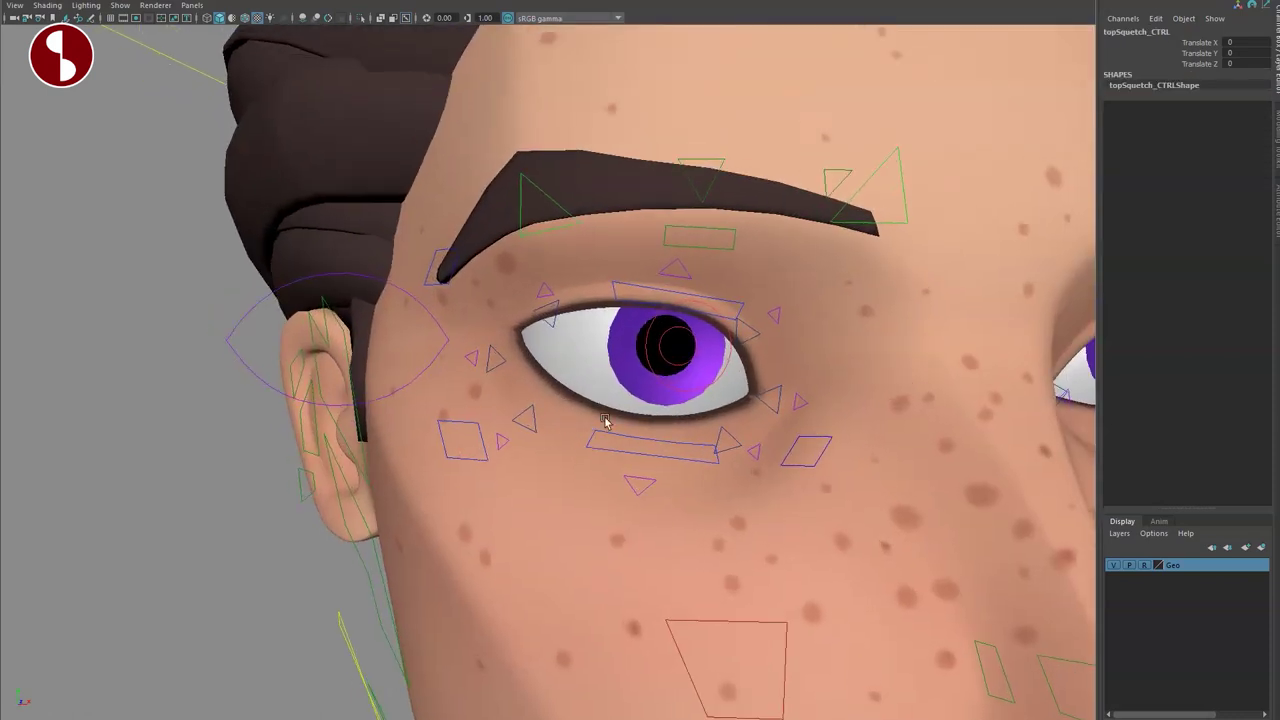
{"action": "left_click", "coordinate": [669, 343]}
{"action": "left_click_drag", "start_coordinate": [669, 343], "coordinate": [692, 358]}
{"action": "key", "text": "ctrl+z"}
{"action": "key", "text": "ctrl+z"}
{"action": "key", "text": "ctrl+z"}
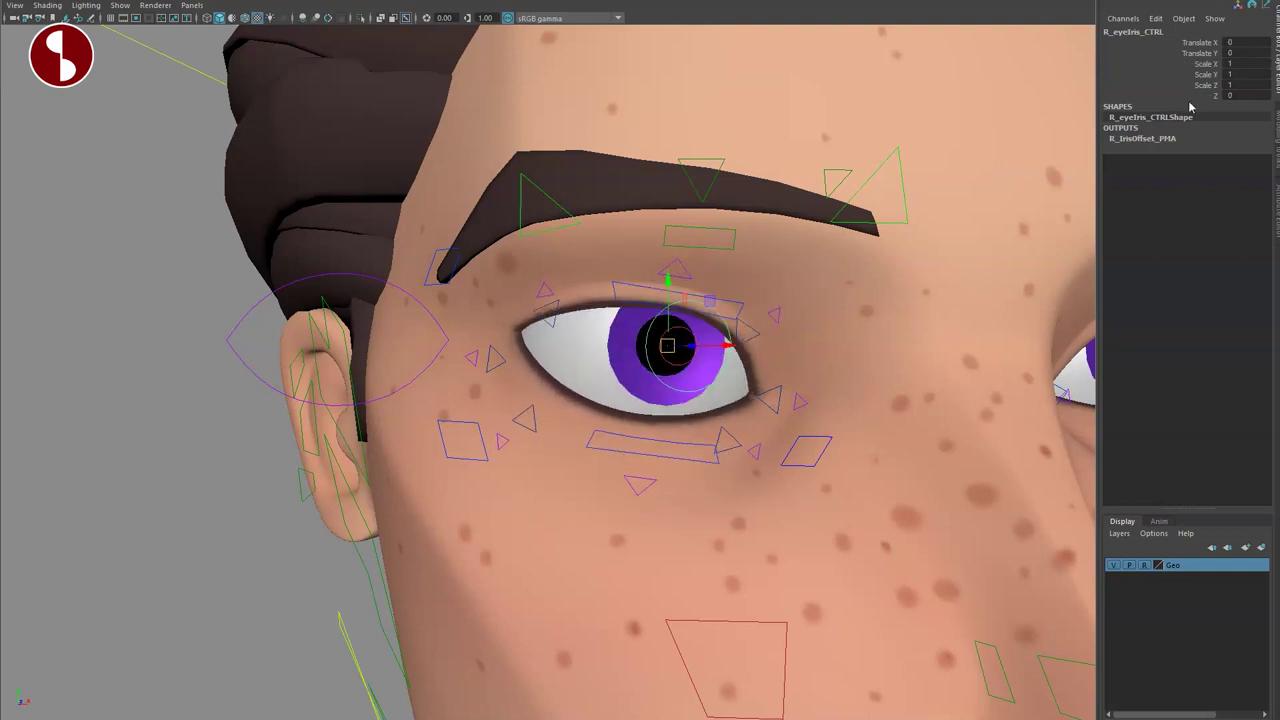
Try the Z attribute of the right iris control and scale the iris, undoing the changes.
{"action": "left_click", "coordinate": [1160, 95]}
{"action": "mouse_move", "coordinate": [1012, 124]}
{"action": "middle_mouse_down"}
{"action": "mouse_move", "coordinate": [960, 127]}
{"action": "mouse_move", "coordinate": [991, 132]}
{"action": "middle_mouse_up"}
{"action": "key", "text": "ctrl+z"}
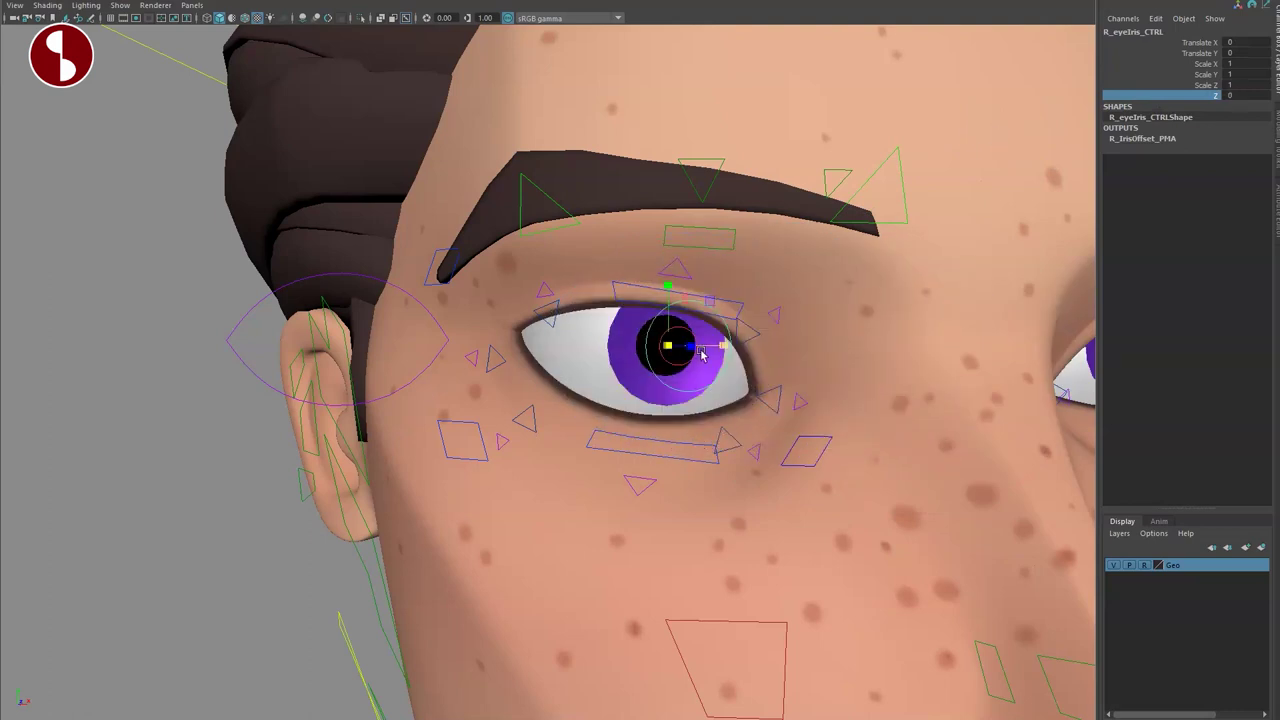
{"action": "left_click_drag", "start_coordinate": [668, 346], "coordinate": [669, 357]}
Try moving the right upper lid control and an upper crease control, undoing the changes.
{"action": "left_click", "coordinate": [621, 309]}
{"action": "mouse_move", "coordinate": [672, 243]}
{"action": "left_mouse_down"}
{"action": "mouse_move", "coordinate": [683, 277]}
{"action": "mouse_move", "coordinate": [683, 224]}
{"action": "left_mouse_up"}
{"action": "left_click", "coordinate": [688, 276]}
{"action": "key", "text": "w"}
{"action": "key", "text": "ctrl+z"}
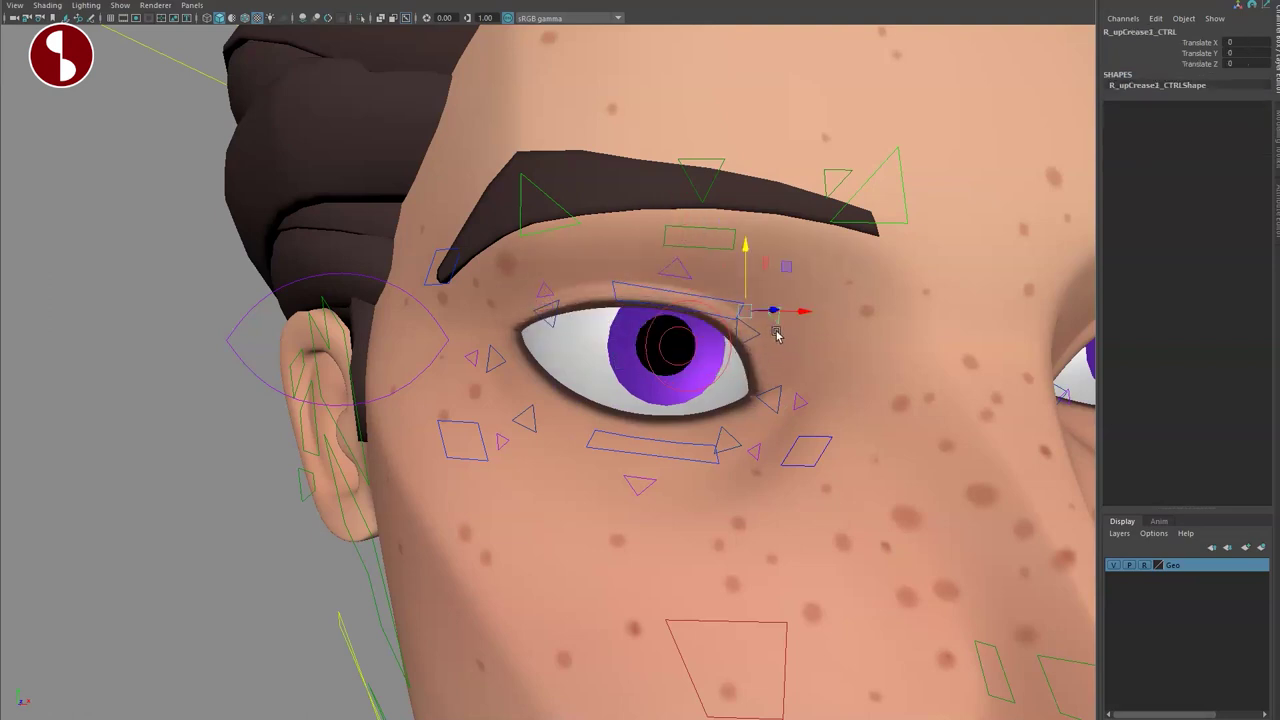
Try moving the inner upper lid and inner corner lid controls of the right eye, undoing the moves.
{"action": "left_click_drag", "start_coordinate": [743, 319], "coordinate": [747, 324]}
{"action": "mouse_move", "coordinate": [760, 402]}
{"action": "left_mouse_down"}
{"action": "mouse_move", "coordinate": [748, 396]}
{"action": "mouse_move", "coordinate": [778, 384]}
{"action": "left_mouse_up"}
{"action": "key", "text": "ctrl+z"}
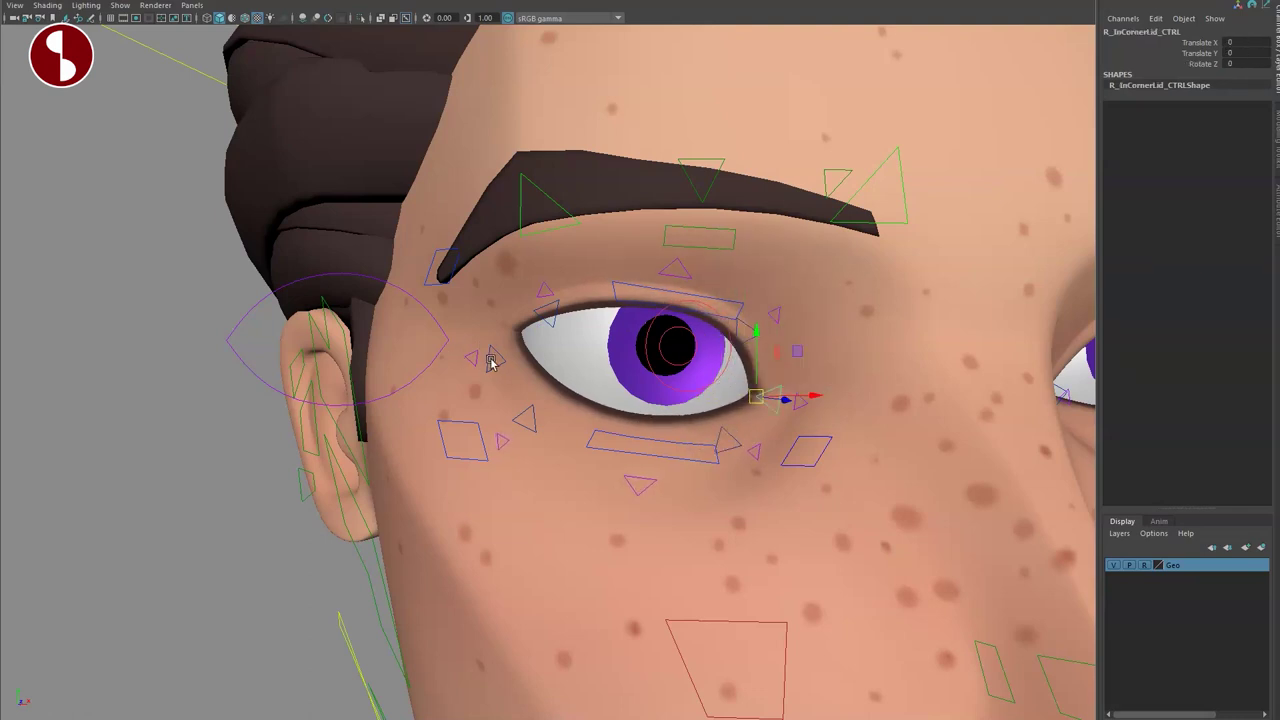
Try moving the right lower lid control and the two lower orbital controls beneath the right eye, undoing the moves.
{"action": "left_click", "coordinate": [593, 450]}
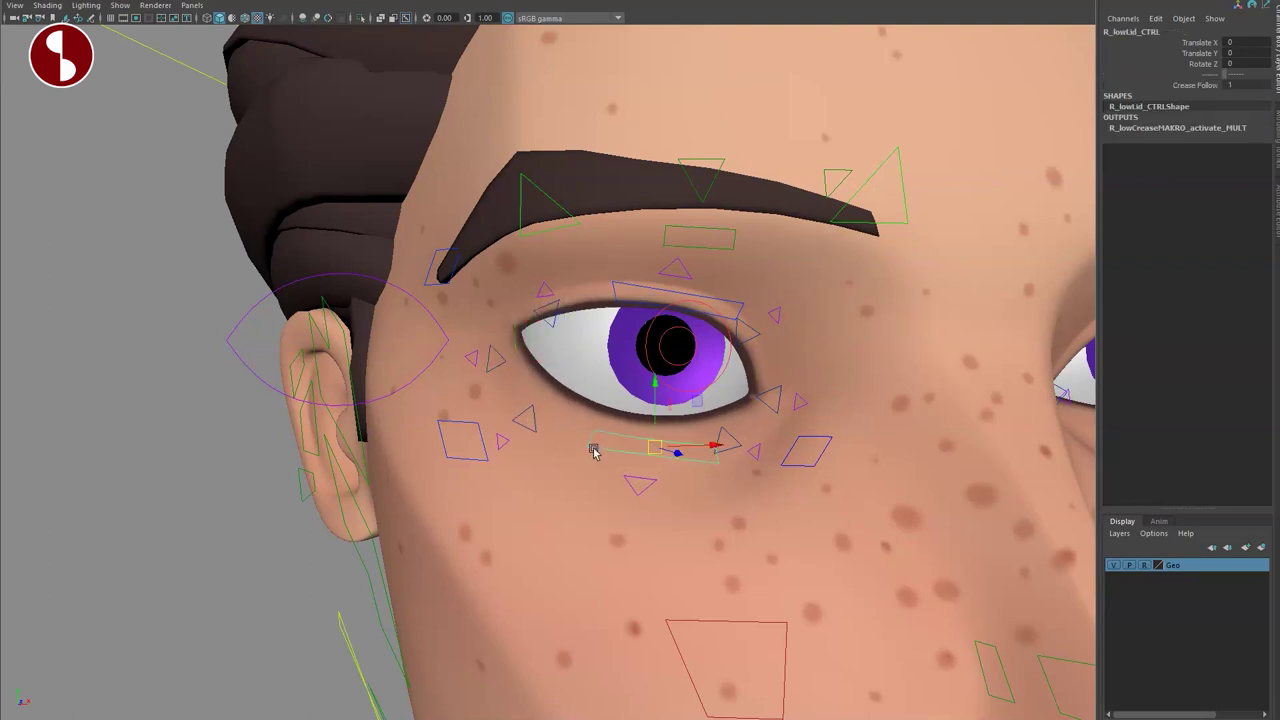
{"action": "mouse_move", "coordinate": [678, 403]}
{"action": "left_mouse_down"}
{"action": "mouse_move", "coordinate": [674, 375]}
{"action": "mouse_move", "coordinate": [678, 405]}
{"action": "left_mouse_up"}
{"action": "left_click", "coordinate": [445, 411]}
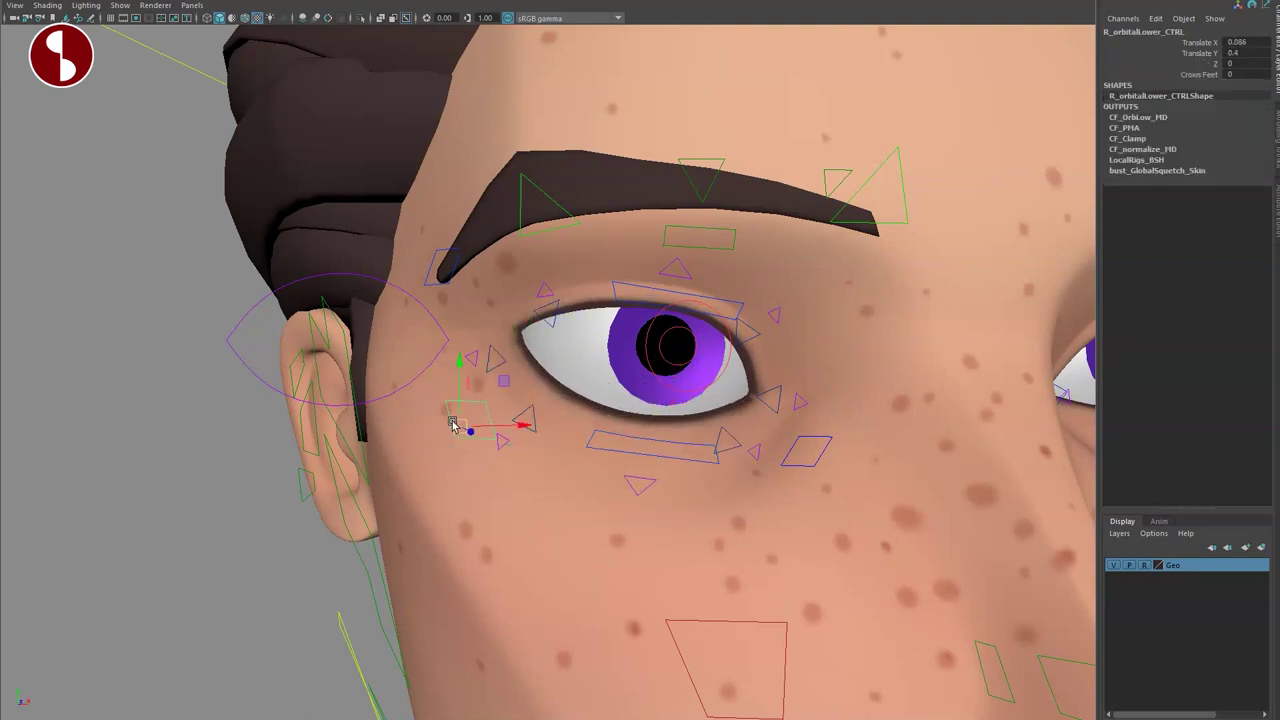
{"action": "left_click", "coordinate": [810, 463]}
{"action": "left_click_drag", "start_coordinate": [863, 416], "coordinate": [820, 440]}
{"action": "key", "text": "ctrl+z"}
Try moving the outer and inner brow controls of the right eyebrow, undoing each move.
{"action": "left_click_drag", "start_coordinate": [711, 268], "coordinate": [590, 300], "text": "alt"}
{"action": "left_click", "coordinate": [571, 296]}
{"action": "middle_click_drag", "start_coordinate": [560, 280], "coordinate": [577, 228]}
{"action": "key", "text": "ctrl+z"}
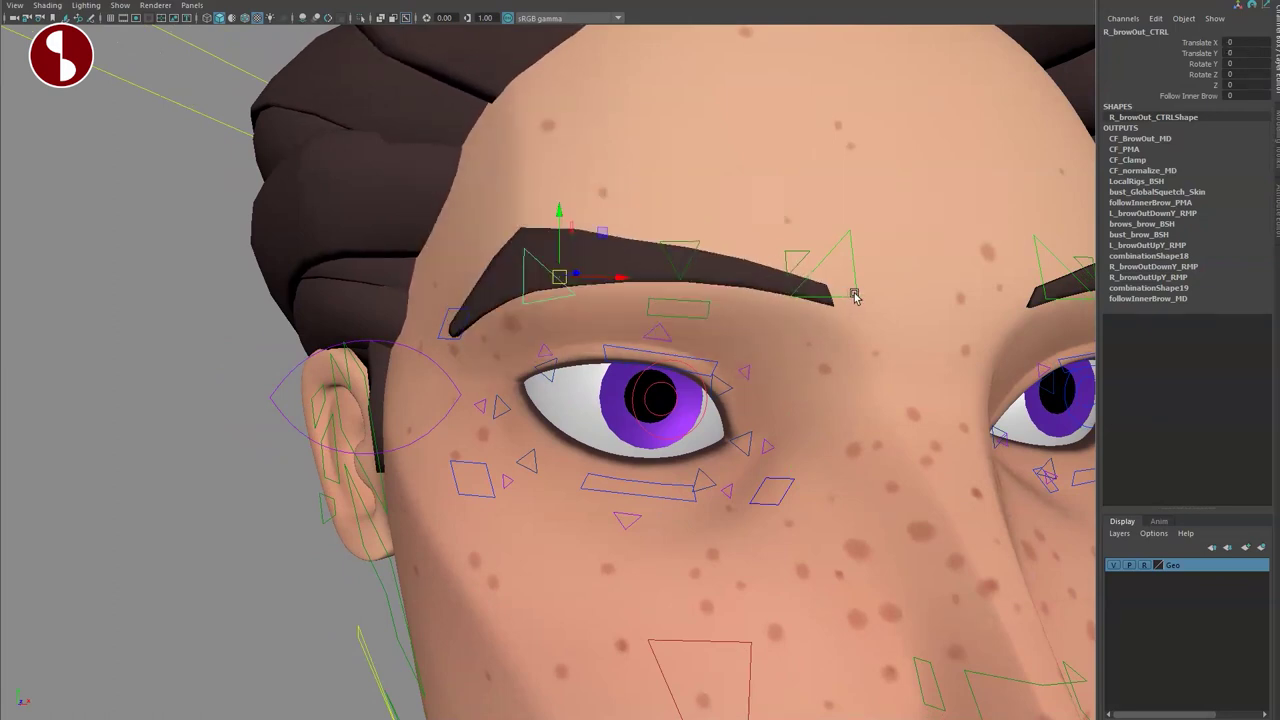
{"action": "left_click", "coordinate": [854, 295]}
{"action": "left_click_drag", "start_coordinate": [824, 277], "coordinate": [846, 226]}
{"action": "key", "text": "ctrl+z"}
Try moving the middle brow control and the small triangular control near the inner end of the right eyebrow, undoing both moves.
{"action": "left_click", "coordinate": [691, 270]}
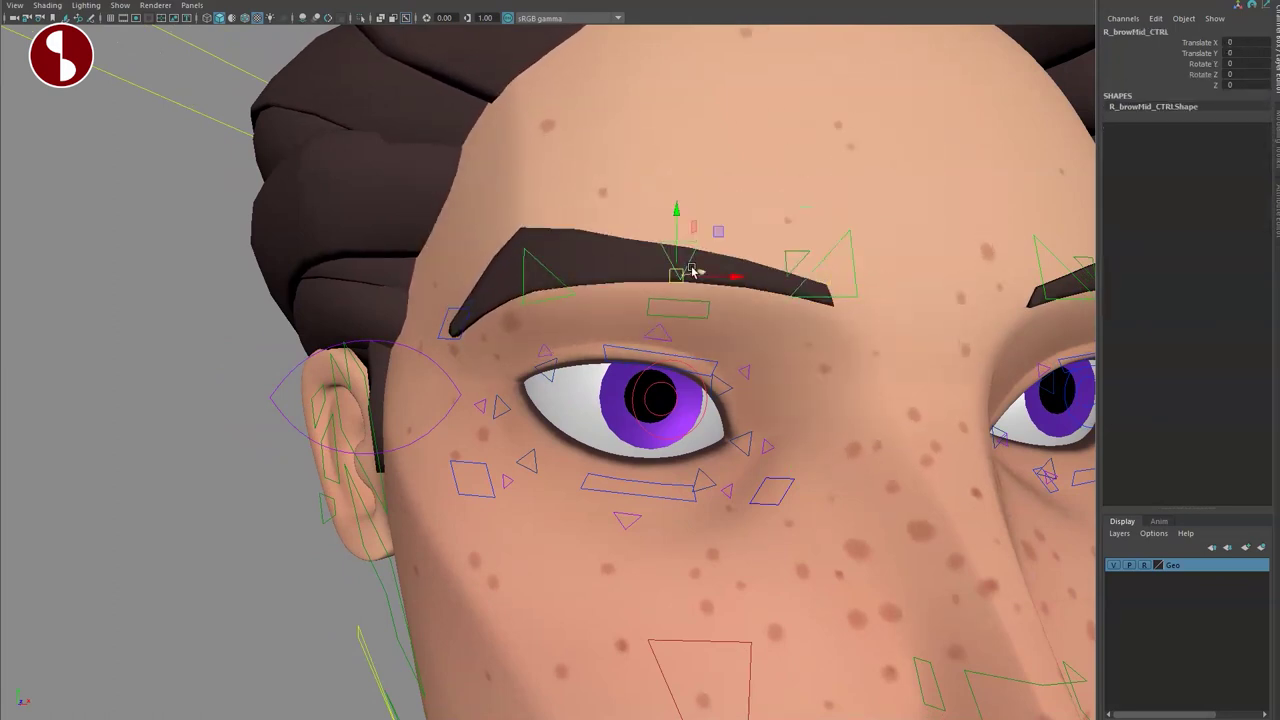
{"action": "middle_click_drag", "start_coordinate": [669, 245], "coordinate": [703, 229]}
{"action": "key", "text": "ctrl+z"}
{"action": "left_click", "coordinate": [786, 263]}
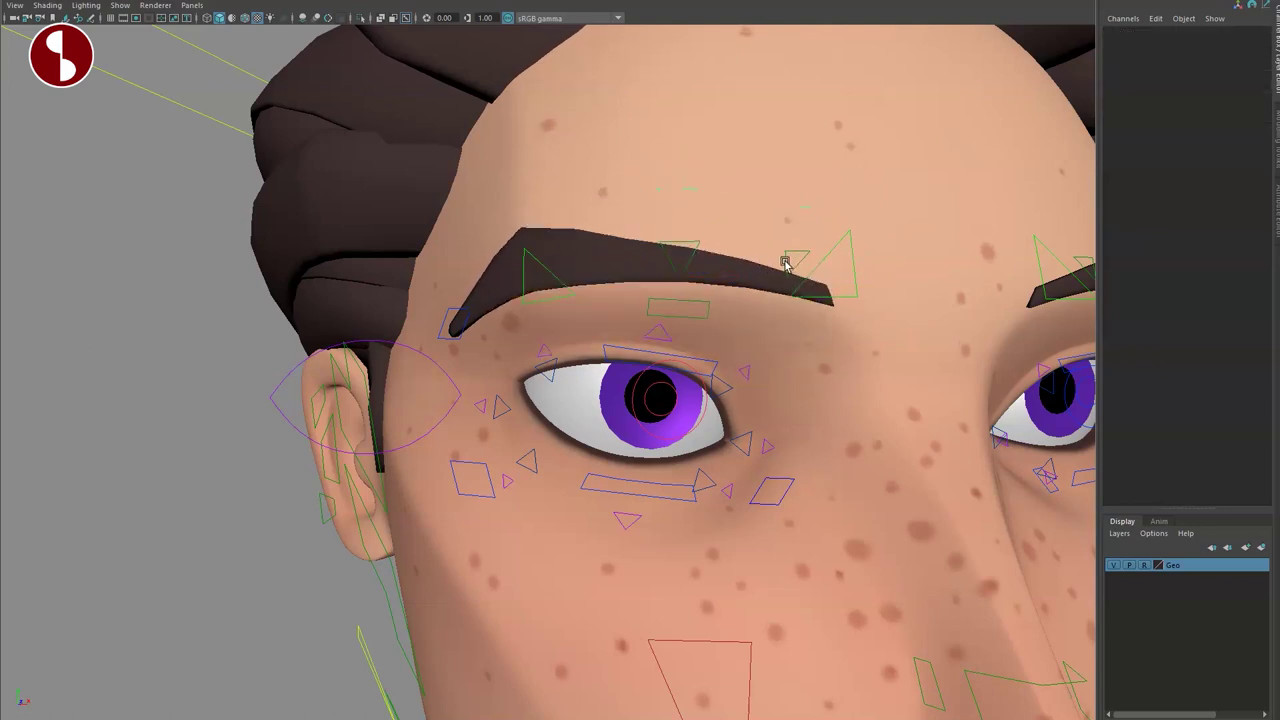
{"action": "left_click", "coordinate": [795, 270]}
{"action": "left_click_drag", "start_coordinate": [795, 270], "coordinate": [773, 267]}
{"action": "key", "text": "ctrl+z"}
Try moving the right brow flesh control and the control at the outer tip of the right eyebrow, undoing the moves.
{"action": "left_click", "coordinate": [658, 317]}
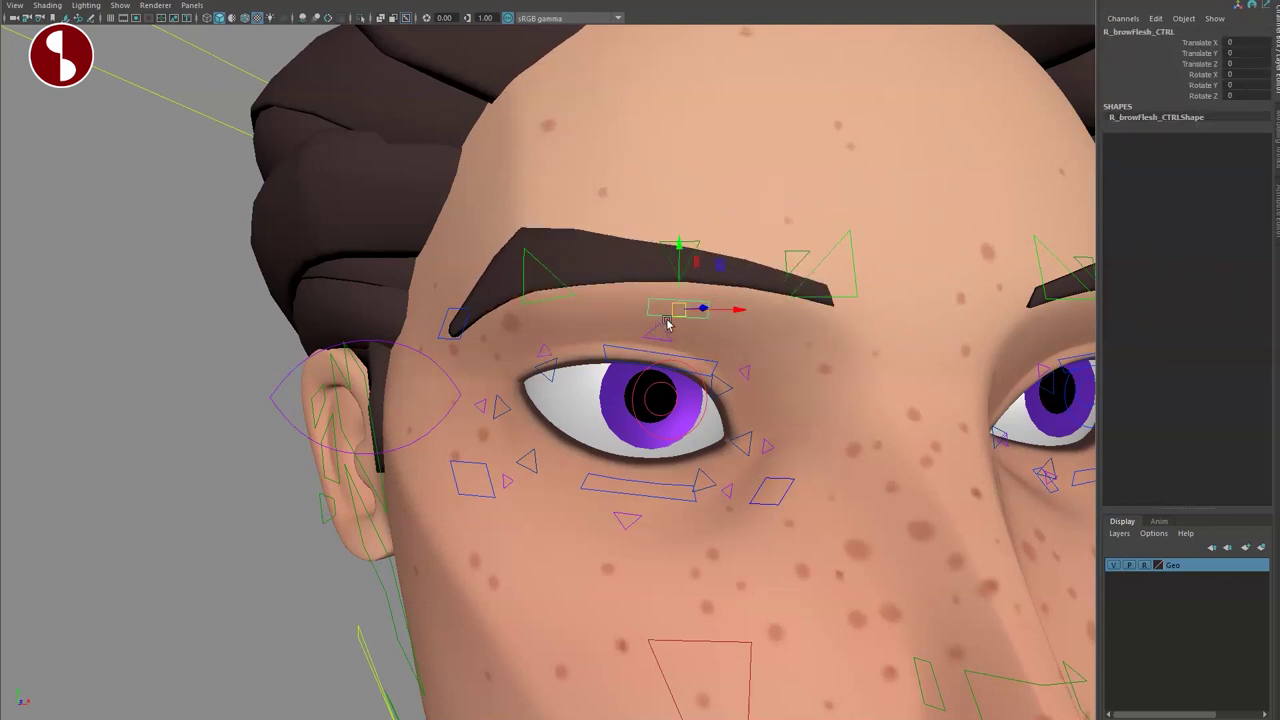
{"action": "left_click_drag", "start_coordinate": [679, 308], "coordinate": [692, 318]}
{"action": "key", "text": "ctrl+z"}
{"action": "left_click", "coordinate": [440, 340]}
{"action": "middle_click_drag", "start_coordinate": [443, 337], "coordinate": [441, 291]}
{"action": "key", "text": "ctrl+z"}
Try moving the eye aim control with Fleshy Eyes enabled and with it set to 0, undoing the changes.
{"action": "scroll", "coordinate": [447, 324], "scroll_direction": "down", "scroll_amount": 5}
{"action": "left_click_drag", "start_coordinate": [748, 420], "coordinate": [643, 391], "text": "alt"}
{"action": "scroll", "coordinate": [780, 411], "scroll_direction": "down", "scroll_amount": 6}
{"action": "left_click", "coordinate": [931, 330]}
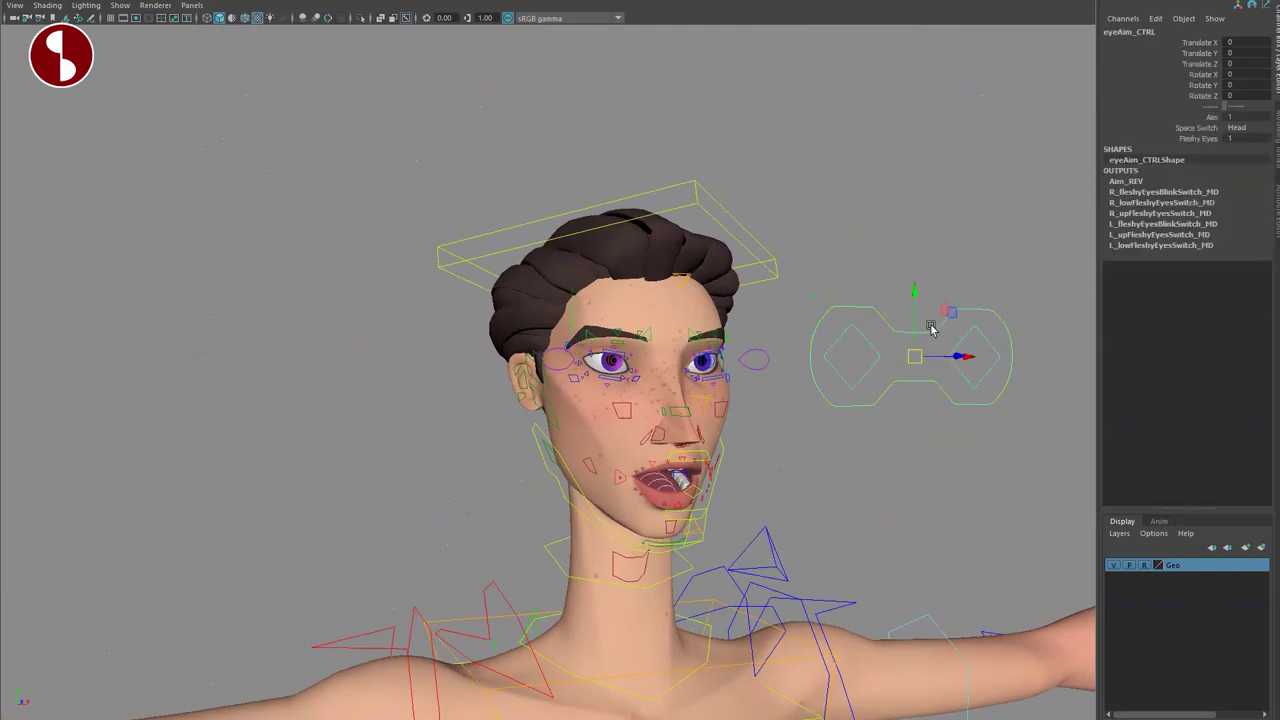
{"action": "left_click_drag", "start_coordinate": [868, 391], "coordinate": [671, 445], "text": "alt"}
{"action": "middle_click_drag", "start_coordinate": [672, 450], "coordinate": [1011, 182]}
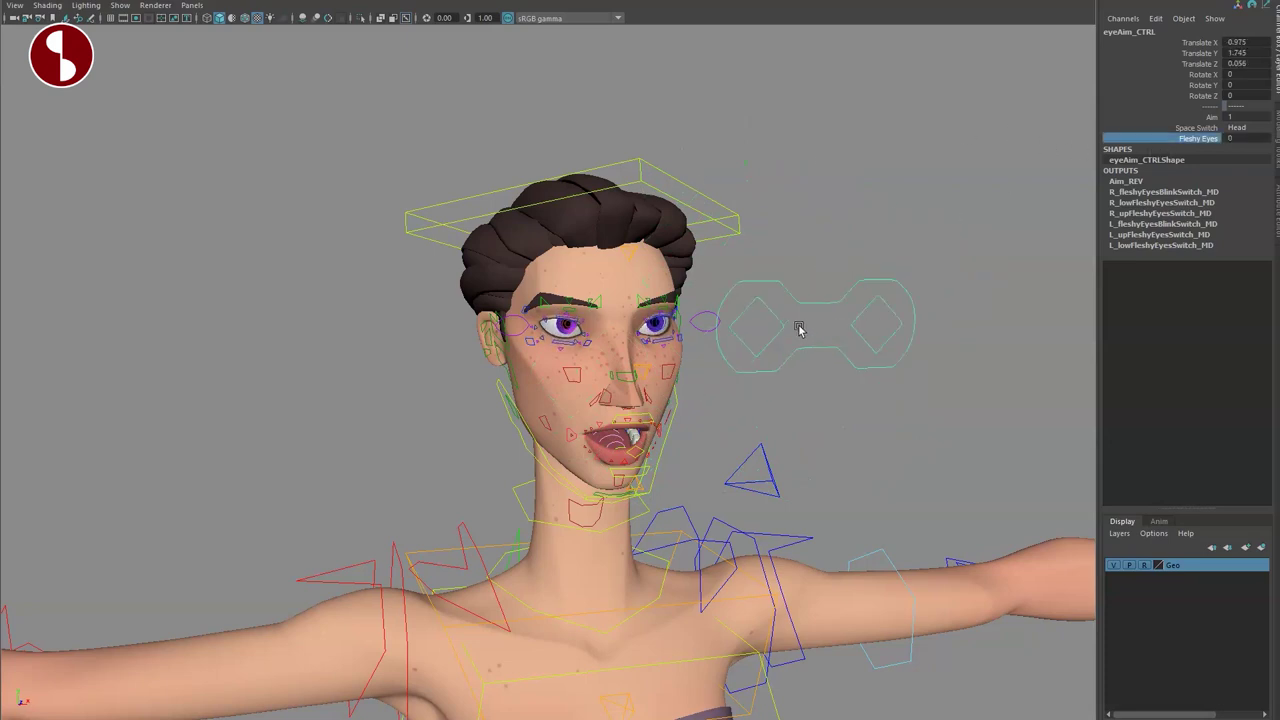
{"action": "middle_click_drag", "start_coordinate": [628, 288], "coordinate": [1070, 246]}
{"action": "key", "text": "ctrl+z"}
{"action": "key", "text": "ctrl+z"}
{"action": "key", "text": "ctrl+z"}
{"action": "key", "text": "ctrl+z"}
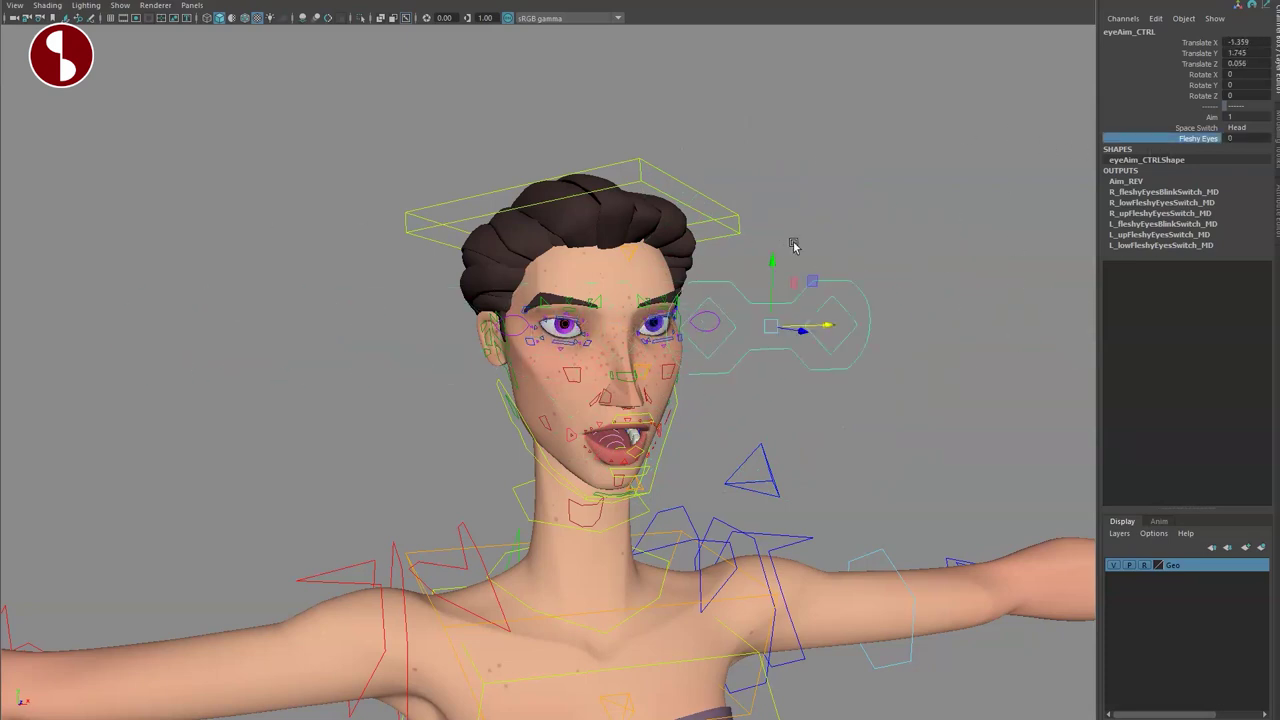
Try the eye aim control's Aim attribute at 0 and try moving the right eye aim control sideways.
{"action": "left_click", "coordinate": [1173, 119]}
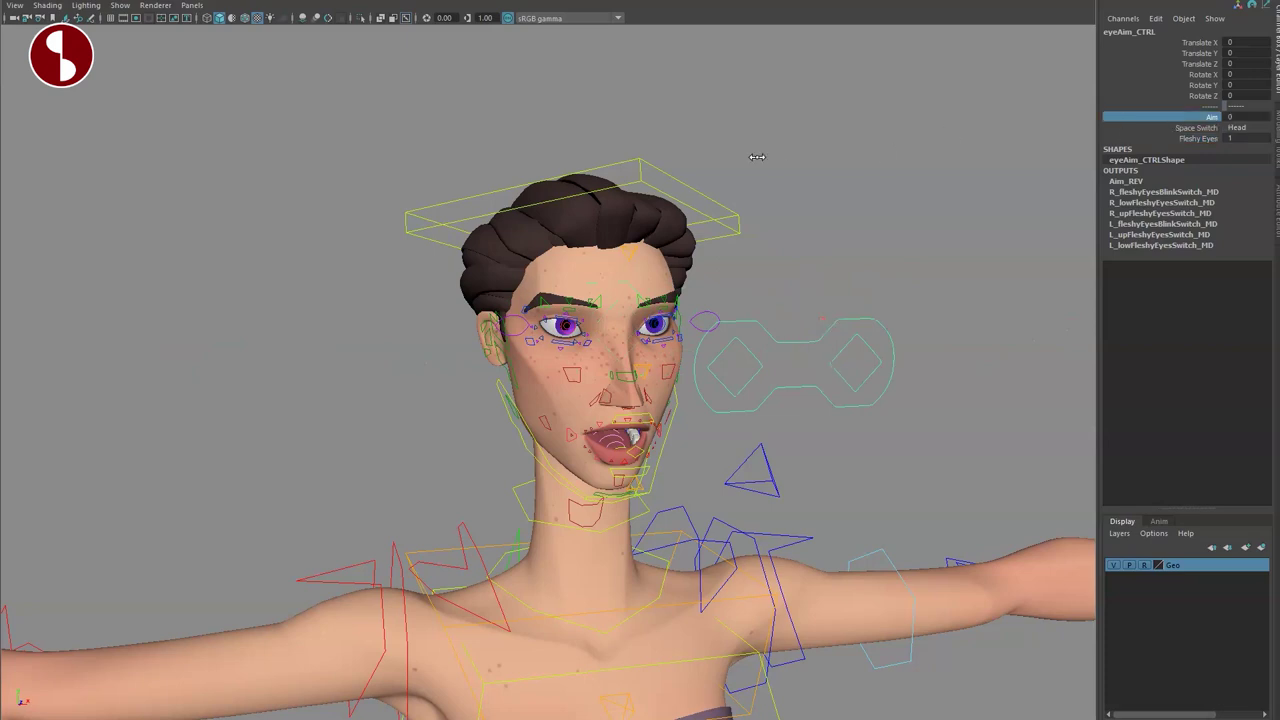
{"action": "left_click", "coordinate": [740, 378]}
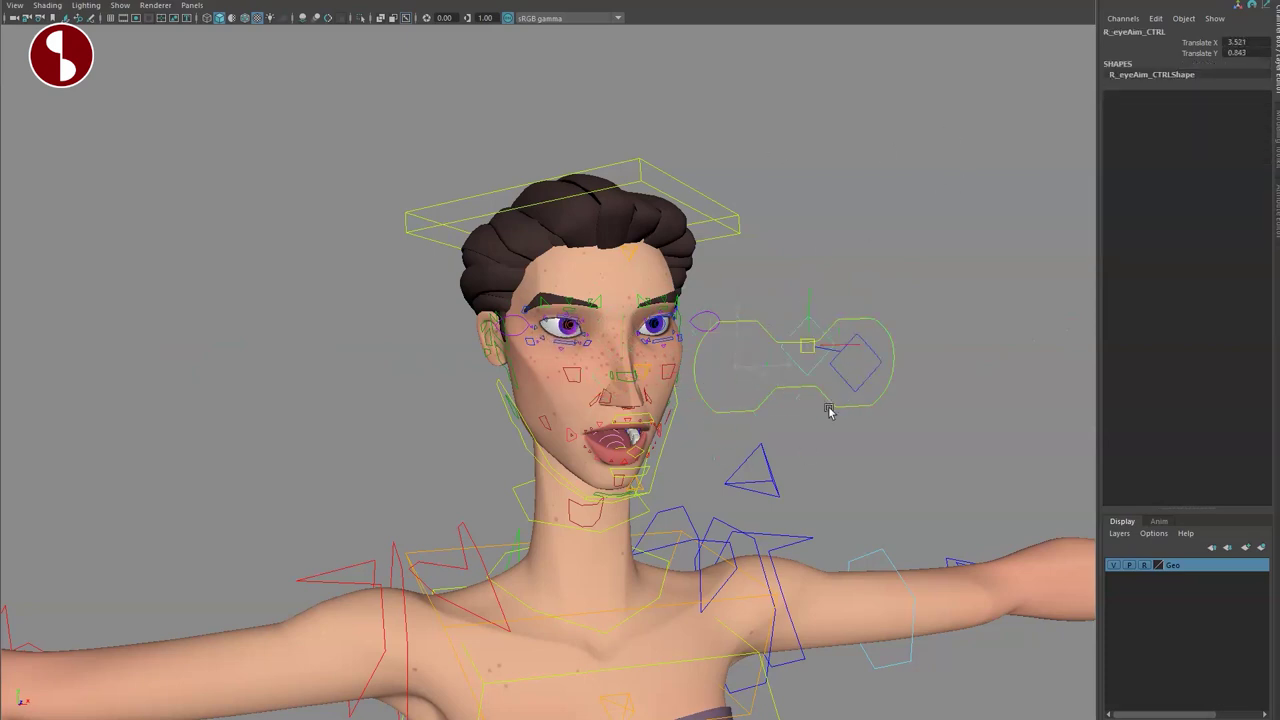
{"action": "left_click", "coordinate": [691, 403]}
Open a widened Studio Library window beside the character and apply the angryFurious and fearScream face poses.
{"action": "key", "text": "a"}
{"action": "mouse_move", "coordinate": [431, 371]}
{"action": "left_mouse_down", "text": "alt"}
{"action": "mouse_move", "coordinate": [725, 378]}
{"action": "mouse_move", "coordinate": [397, 374]}
{"action": "mouse_move", "coordinate": [489, 334]}
{"action": "mouse_move", "coordinate": [421, 366]}
{"action": "mouse_move", "coordinate": [477, 371]}
{"action": "mouse_move", "coordinate": [437, 363]}
{"action": "left_mouse_up", "text": "alt"}
{"action": "right_click_drag", "start_coordinate": [437, 363], "coordinate": [693, 411], "text": "alt"}
{"action": "left_click_drag", "start_coordinate": [1279, 8], "coordinate": [466, 56]}
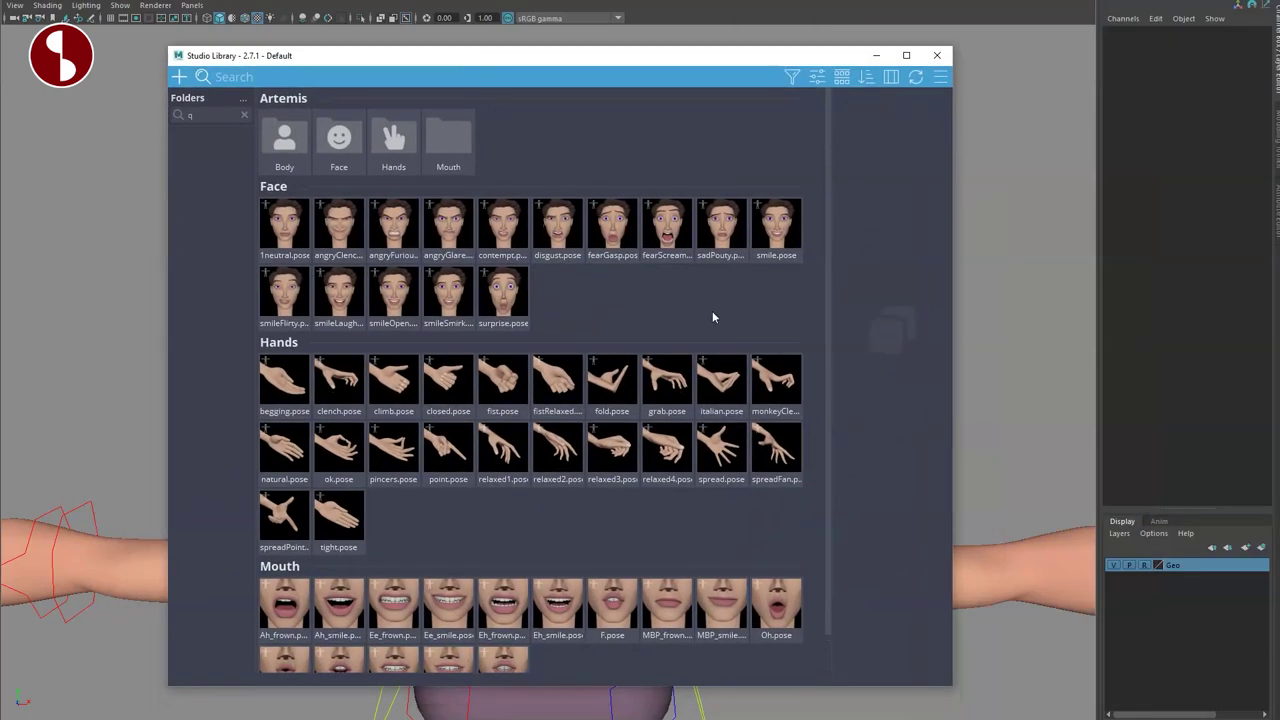
{"action": "left_click_drag", "start_coordinate": [952, 291], "coordinate": [1104, 288]}
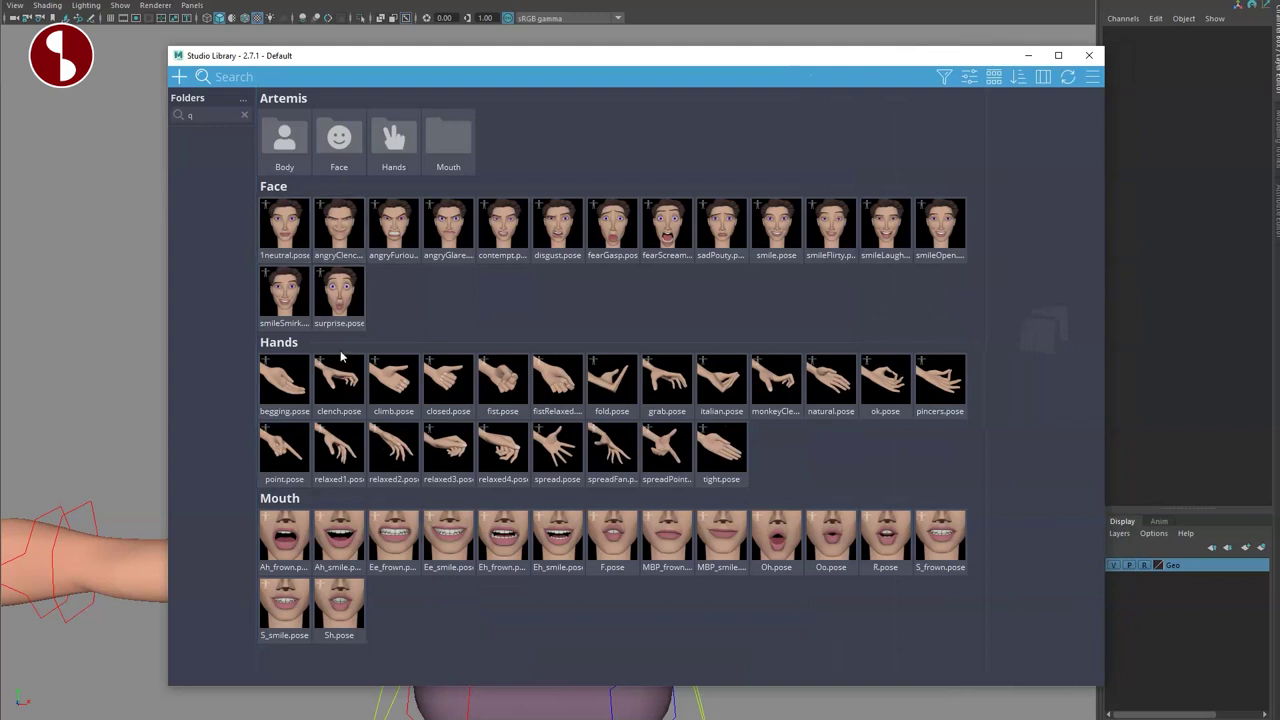
{"action": "left_click_drag", "start_coordinate": [388, 63], "coordinate": [352, 68]}
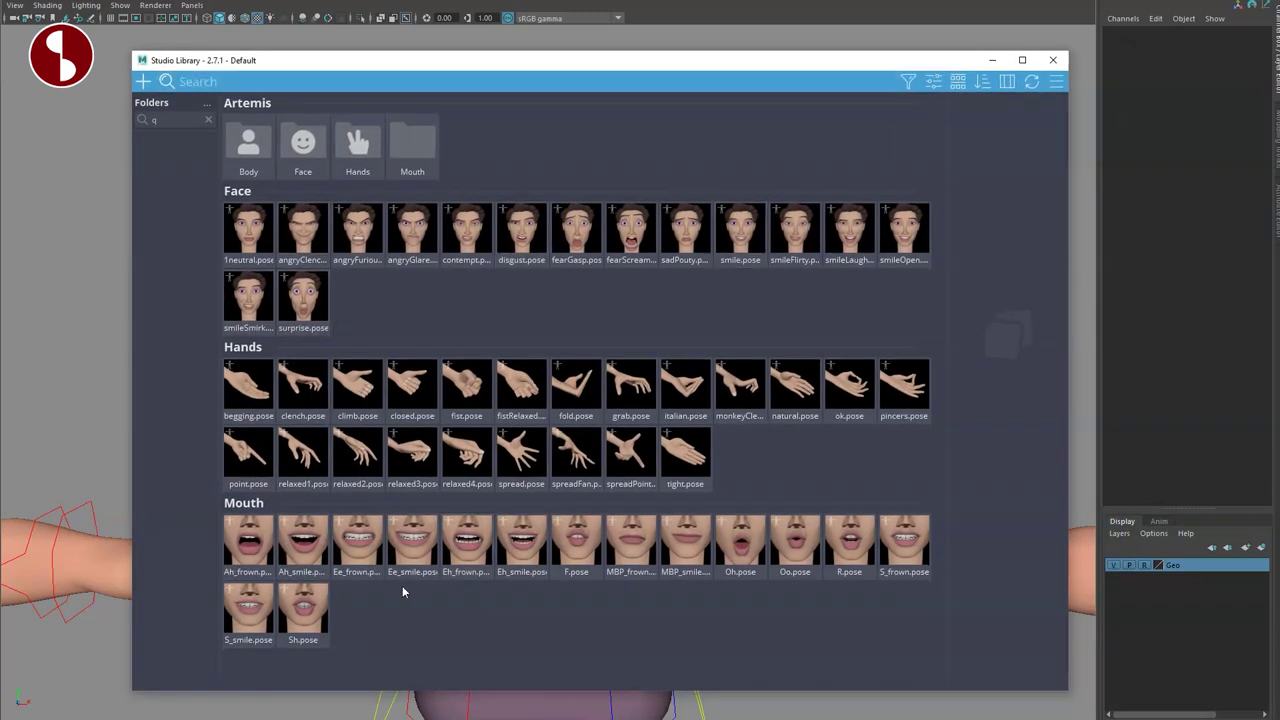
{"action": "left_click_drag", "start_coordinate": [265, 61], "coordinate": [800, 40]}
{"action": "left_click", "coordinate": [945, 210]}
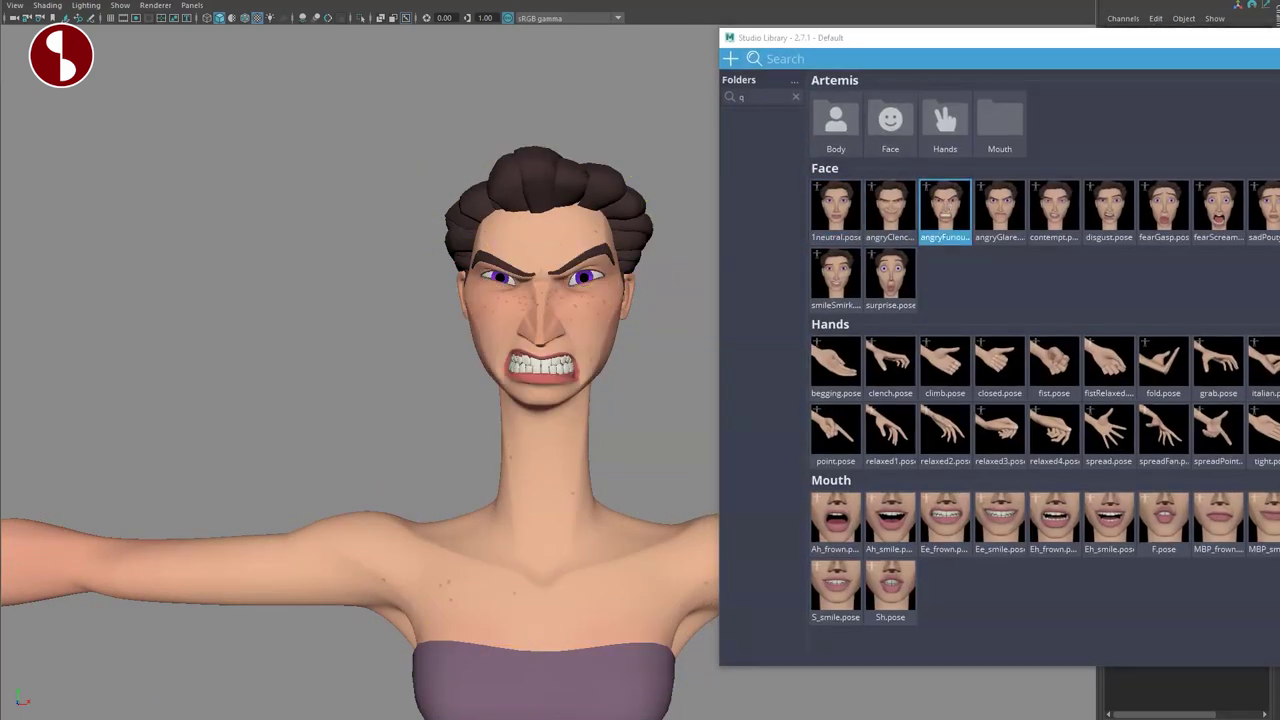
{"action": "left_click", "coordinate": [1218, 210]}
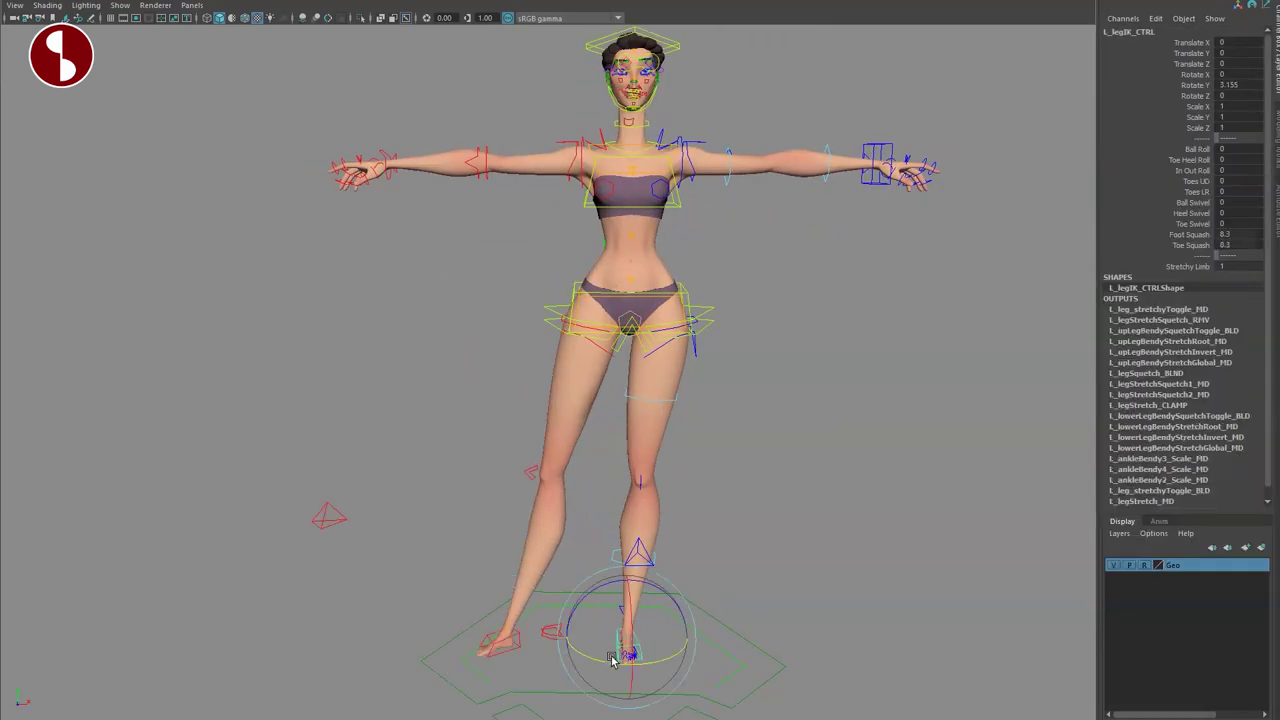
Adjust the body pose using the hip control and the left leg IK foot control.
{"action": "left_click", "coordinate": [703, 317]}
{"action": "left_click", "coordinate": [486, 275]}
{"action": "left_click", "coordinate": [623, 635]}
{"action": "left_click_drag", "start_coordinate": [618, 638], "coordinate": [630, 641]}
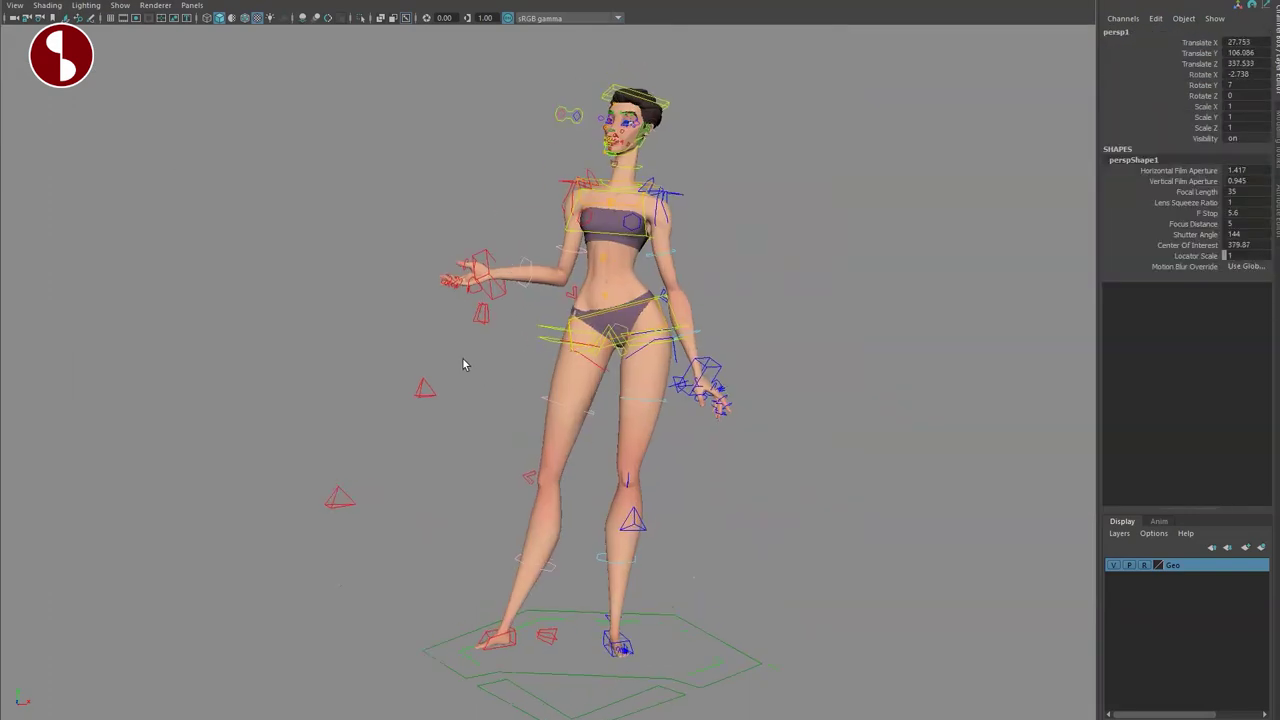
Examine the posed character's full body from several angles and the face from close up.
{"action": "left_click_drag", "start_coordinate": [466, 363], "coordinate": [374, 374], "text": "alt"}
{"action": "middle_click_drag", "start_coordinate": [458, 366], "coordinate": [429, 335], "text": "alt"}
{"action": "left_click_drag", "start_coordinate": [428, 336], "coordinate": [467, 426], "text": "alt"}
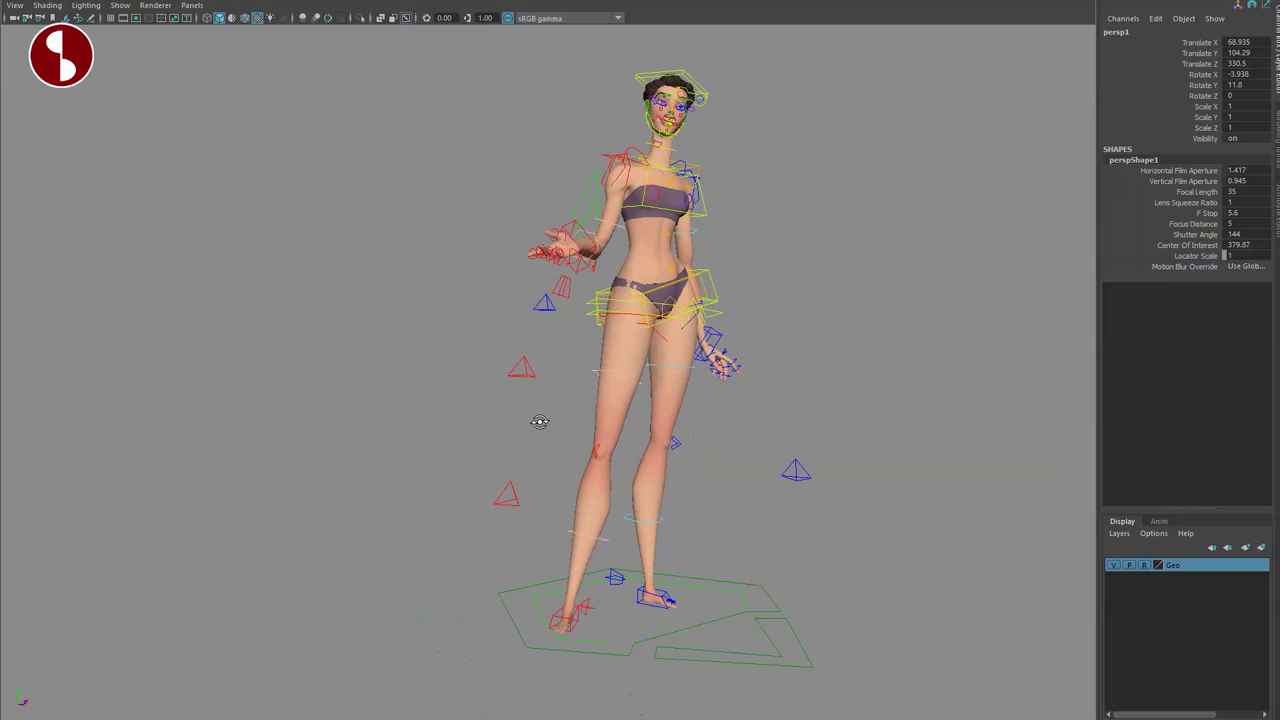
{"action": "middle_click_drag", "start_coordinate": [467, 426], "coordinate": [486, 620], "text": "alt"}
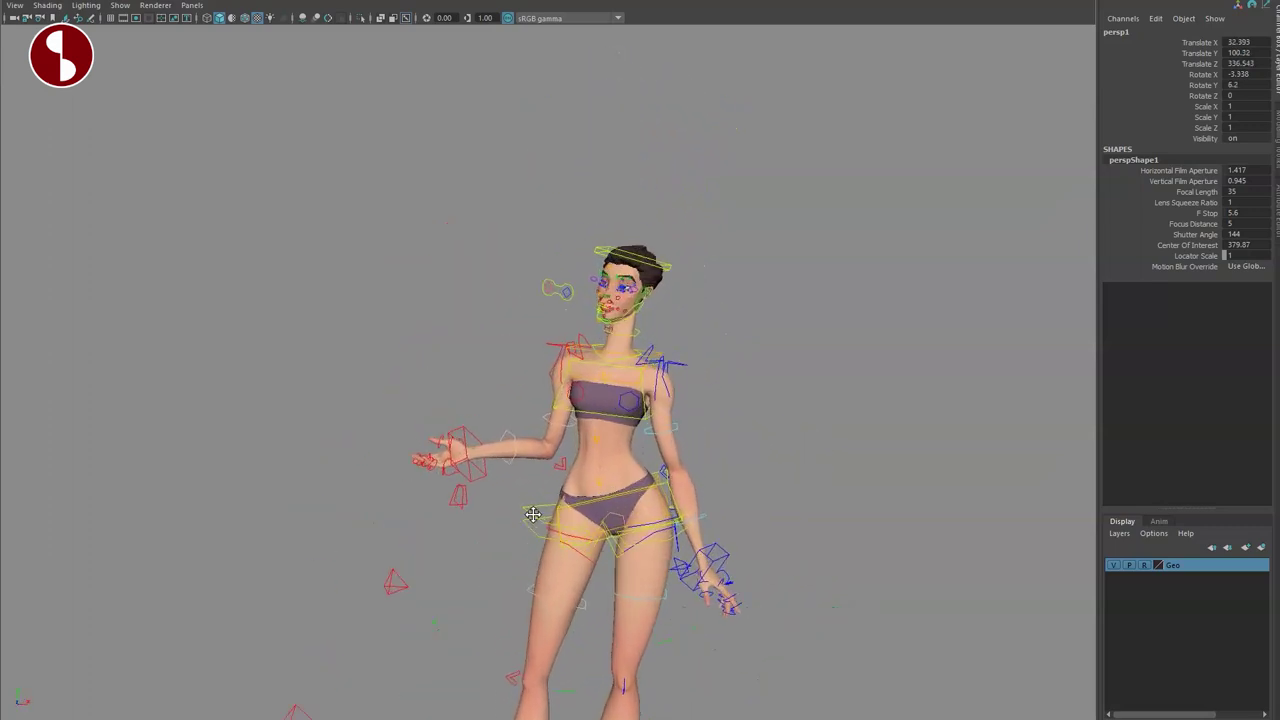
{"action": "right_click_drag", "start_coordinate": [486, 400], "coordinate": [565, 320], "text": "alt"}
{"action": "middle_click_drag", "start_coordinate": [565, 320], "coordinate": [414, 477], "text": "alt"}
{"action": "left_click_drag", "start_coordinate": [414, 477], "coordinate": [365, 455], "text": "alt"}
{"action": "right_click_drag", "start_coordinate": [480, 400], "coordinate": [761, 509], "text": "alt"}
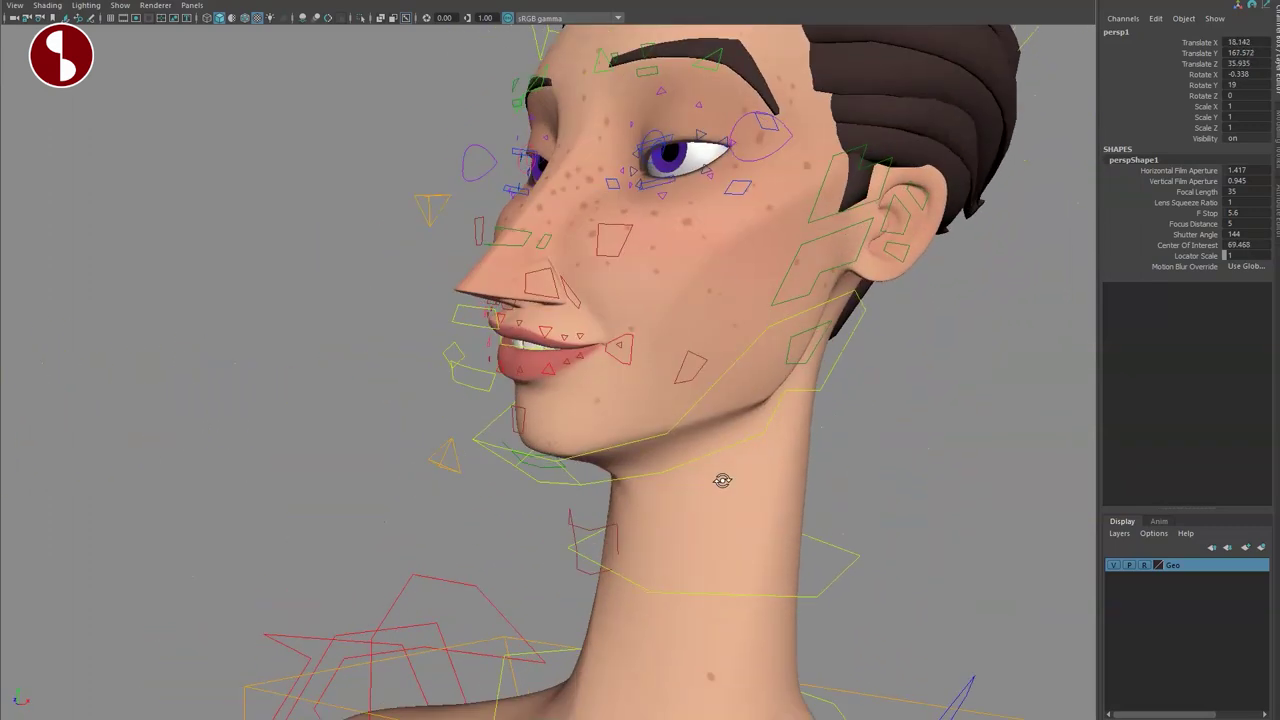
Move the left upper lip corner control outward to a Translate X of 4.918 and Translate Y of 1.435.
{"action": "left_click", "coordinate": [696, 496]}
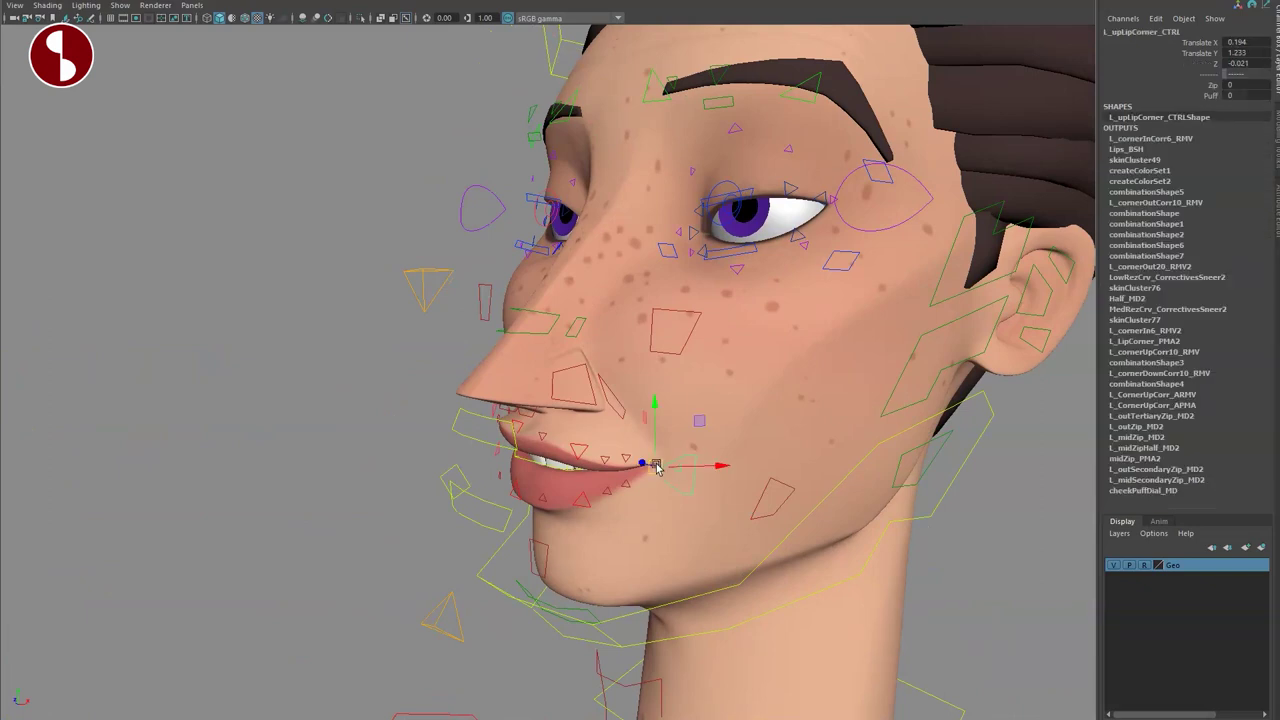
{"action": "left_click_drag", "start_coordinate": [747, 492], "coordinate": [663, 462], "text": "alt"}
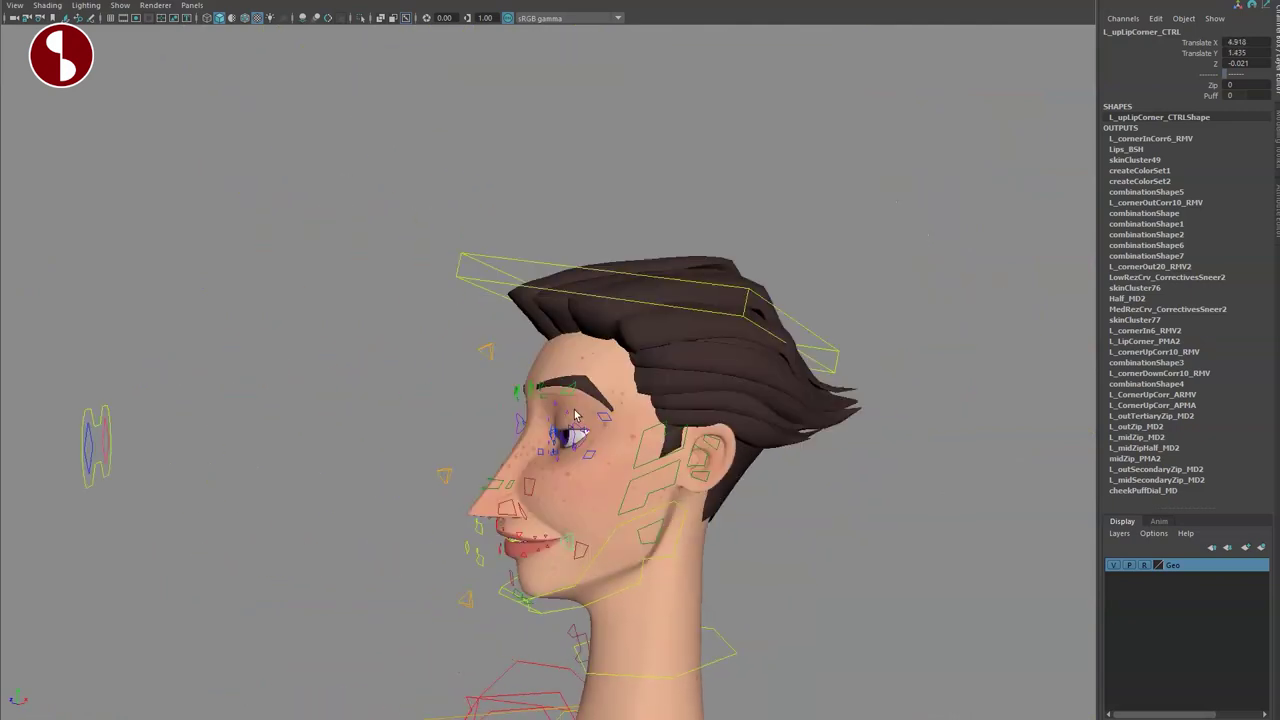
{"action": "middle_click_drag", "start_coordinate": [572, 494], "coordinate": [543, 380], "text": "alt"}
{"action": "left_click_drag", "start_coordinate": [543, 380], "coordinate": [666, 514], "text": "alt"}
{"action": "middle_click_drag", "start_coordinate": [666, 514], "coordinate": [666, 487], "text": "alt"}
{"action": "left_click_drag", "start_coordinate": [666, 486], "coordinate": [660, 477], "text": "alt"}
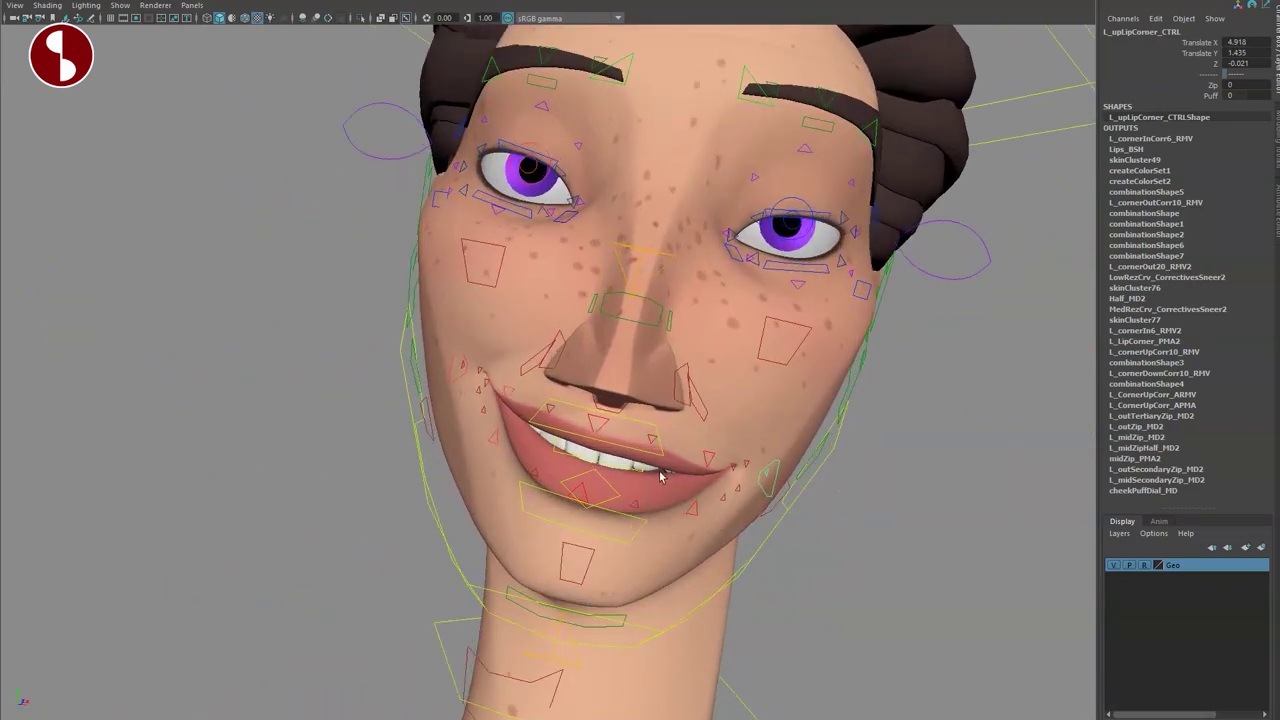
Select the left upper lip corner minor control and try the Zip and Puff attributes of the main left lip corner control.
{"action": "left_click", "coordinate": [769, 476]}
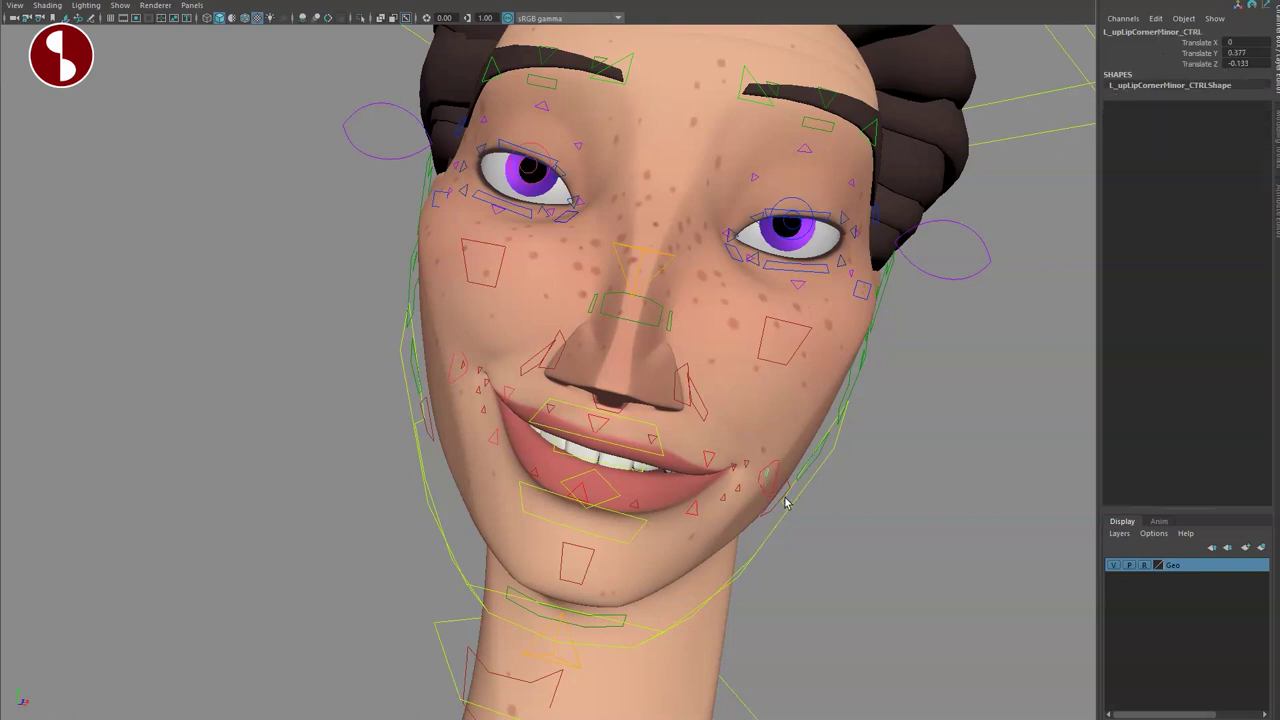
{"action": "left_click", "coordinate": [768, 494]}
{"action": "left_click", "coordinate": [764, 494]}
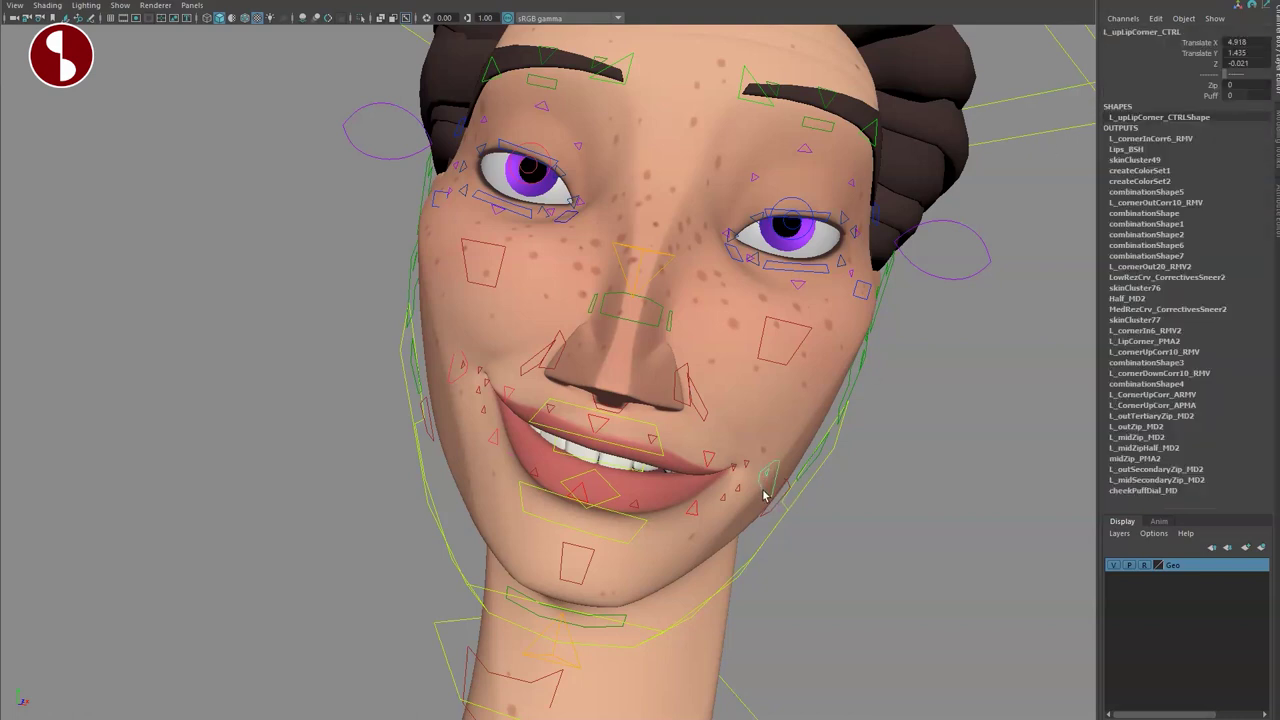
{"action": "left_click", "coordinate": [1142, 84]}
{"action": "mouse_move", "coordinate": [766, 194]}
{"action": "middle_mouse_down"}
{"action": "mouse_move", "coordinate": [927, 220]}
{"action": "mouse_move", "coordinate": [769, 211]}
{"action": "middle_mouse_up"}
{"action": "left_click", "coordinate": [1186, 96]}
{"action": "middle_click_drag", "start_coordinate": [917, 216], "coordinate": [776, 504]}
{"action": "left_click_drag", "start_coordinate": [780, 491], "coordinate": [820, 503]}
{"action": "left_click_drag", "start_coordinate": [734, 470], "coordinate": [761, 453]}
{"action": "middle_click_drag", "start_coordinate": [760, 453], "coordinate": [743, 514]}
Check the available attributes of the nose, mid squetch and left eye squetch controls, from Translate Y through Blink Height on the latter.
{"action": "left_click", "coordinate": [623, 307]}
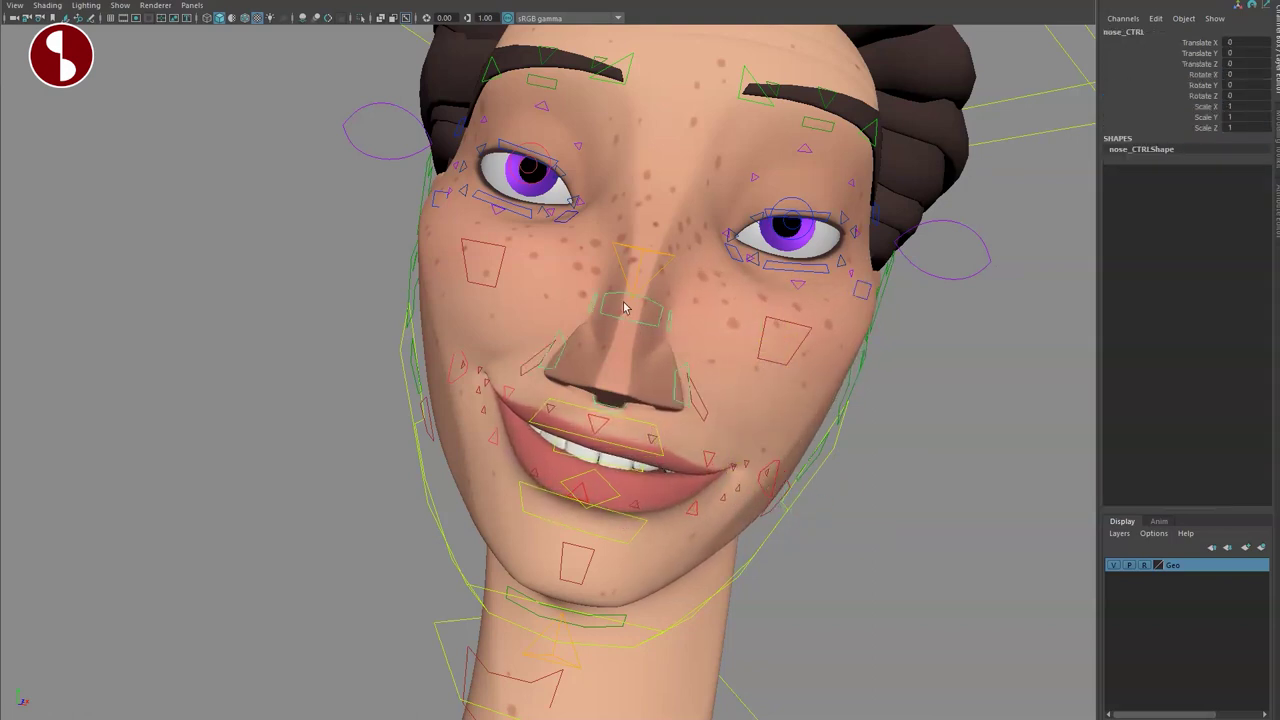
{"action": "left_click", "coordinate": [668, 264]}
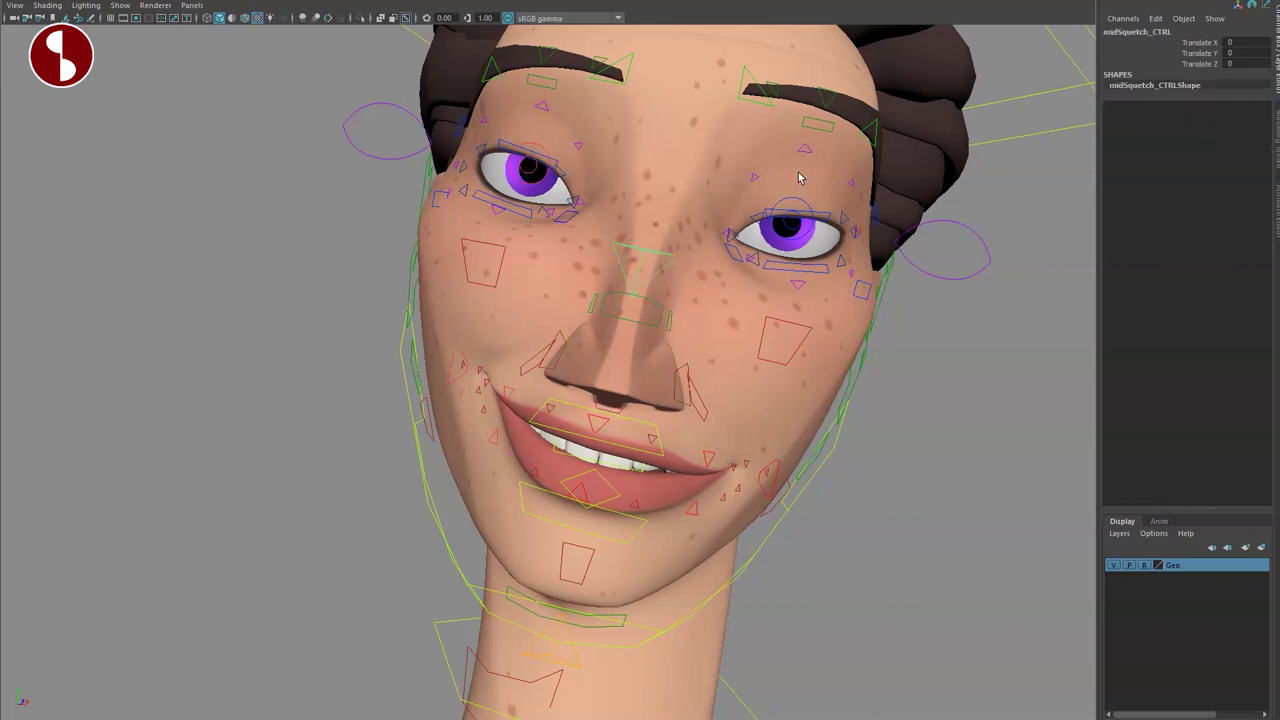
{"action": "left_click", "coordinate": [925, 276]}
{"action": "left_click_drag", "start_coordinate": [1198, 53], "coordinate": [1181, 152]}
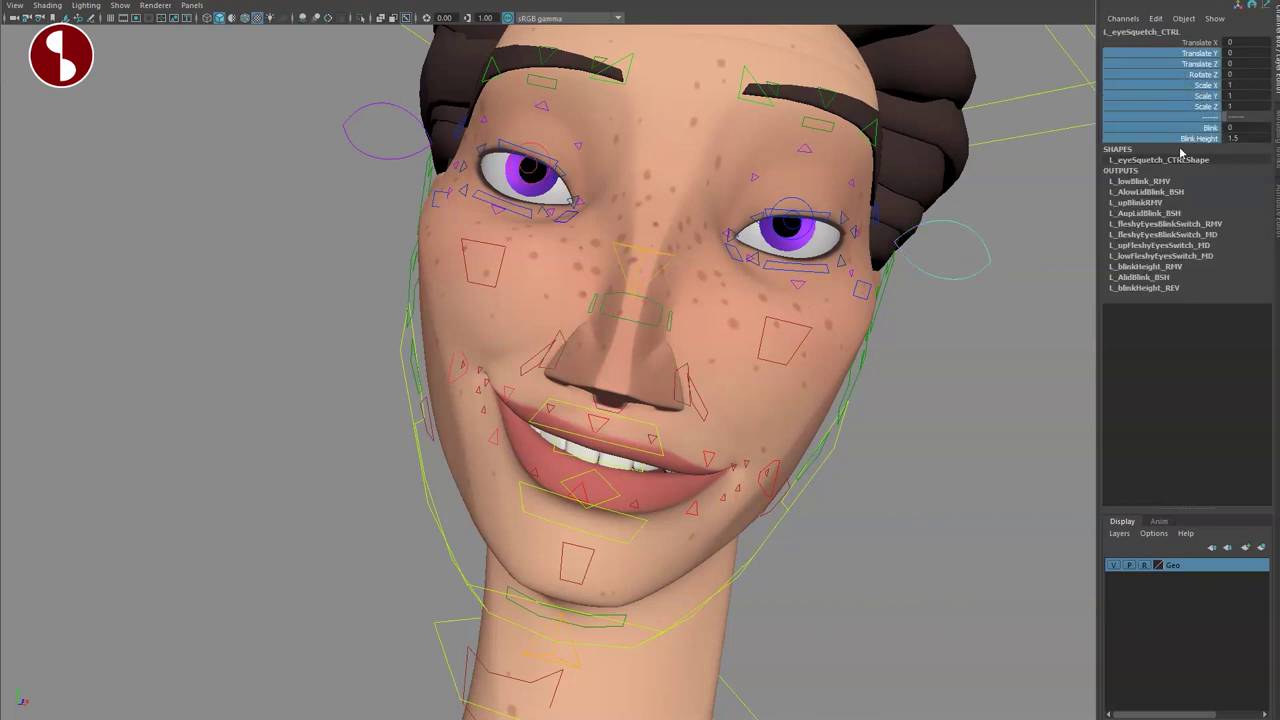
{"action": "left_click", "coordinate": [766, 500]}
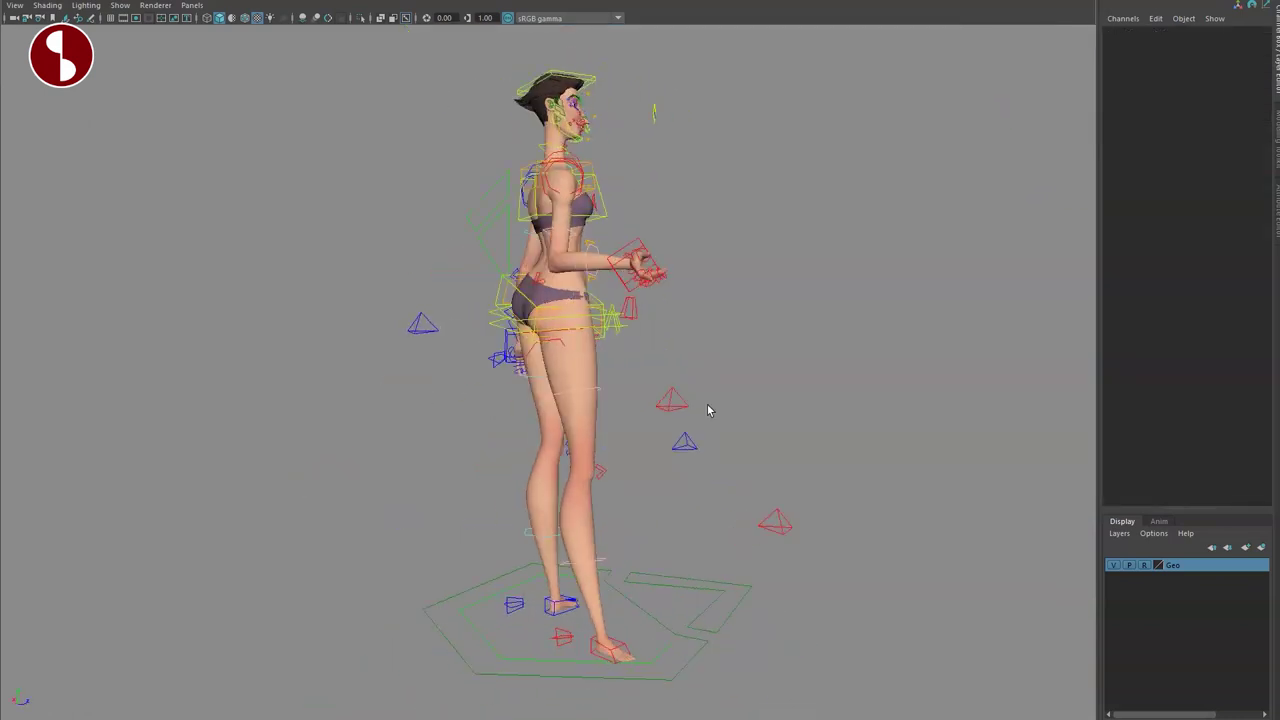
Examine the finished pose from all sides, first the full body and then the head and shoulders.
{"action": "left_click_drag", "start_coordinate": [708, 410], "coordinate": [478, 380], "text": "alt"}
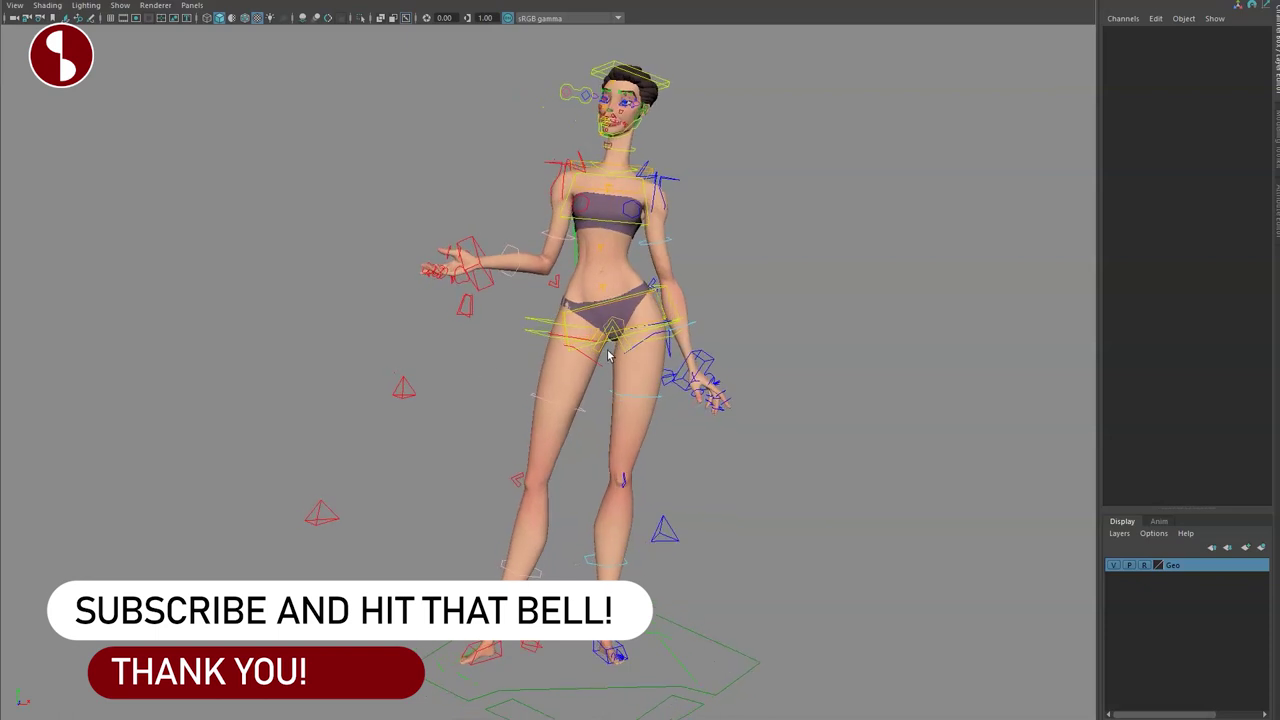
{"action": "left_click_drag", "start_coordinate": [425, 419], "coordinate": [1003, 417], "text": "alt"}
{"action": "middle_click_drag", "start_coordinate": [640, 212], "coordinate": [620, 337], "text": "alt"}
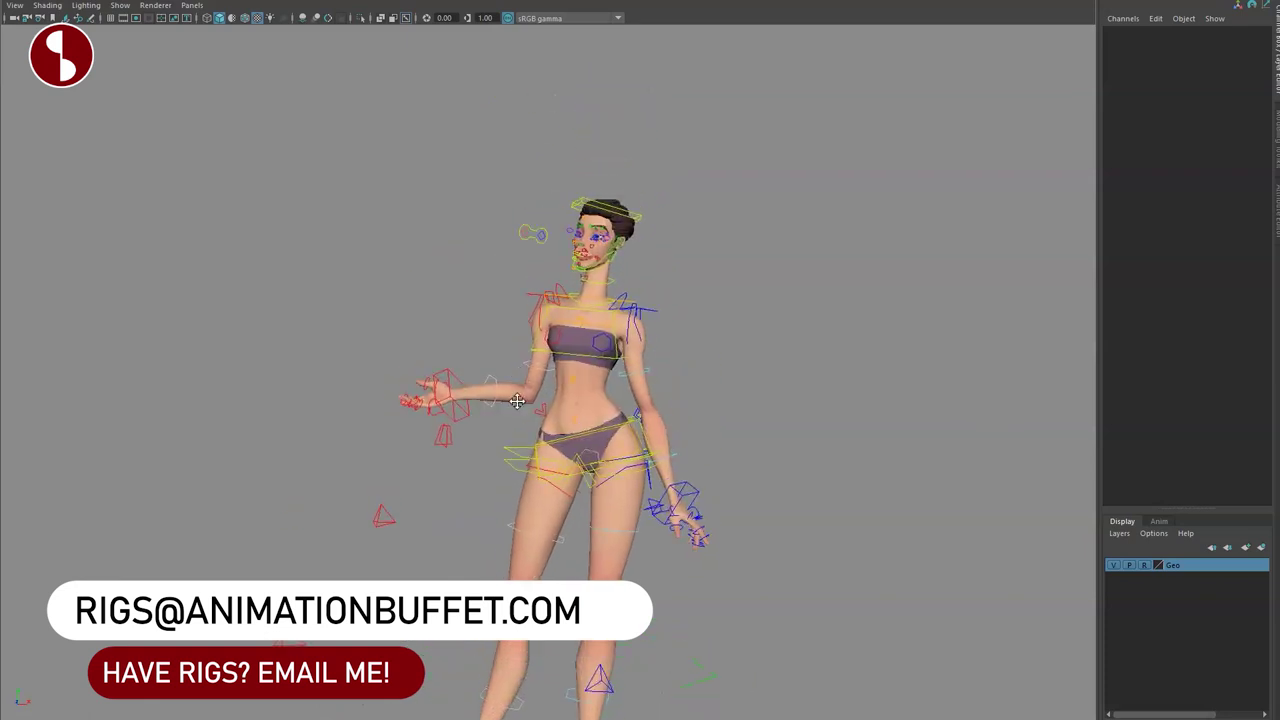
{"action": "right_click_drag", "start_coordinate": [620, 337], "coordinate": [723, 400], "text": "alt"}
{"action": "left_click_drag", "start_coordinate": [723, 400], "coordinate": [635, 390], "text": "alt"}
{"action": "middle_click_drag", "start_coordinate": [635, 390], "coordinate": [546, 477], "text": "alt"}
{"action": "right_click_drag", "start_coordinate": [546, 477], "coordinate": [614, 429], "text": "alt"}
{"action": "left_click_drag", "start_coordinate": [614, 429], "coordinate": [520, 410], "text": "alt"}
{"action": "mouse_move", "coordinate": [520, 410]}
{"action": "middle_mouse_down", "text": "alt"}
{"action": "mouse_move", "coordinate": [484, 390]}
{"action": "mouse_move", "coordinate": [505, 424]}
{"action": "middle_mouse_up", "text": "alt"}
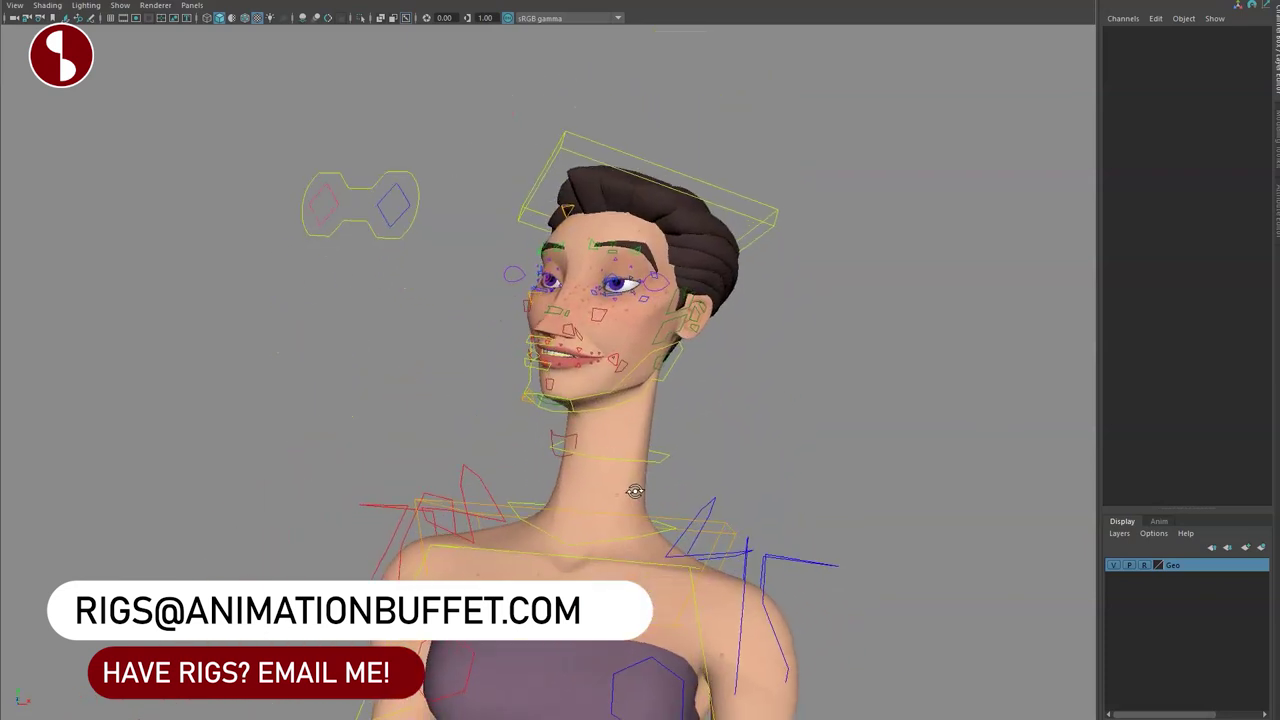
{"action": "mouse_move", "coordinate": [505, 424]}
{"action": "left_mouse_down", "text": "alt"}
{"action": "mouse_move", "coordinate": [572, 423]}
{"action": "mouse_move", "coordinate": [514, 423]}
{"action": "left_mouse_up", "text": "alt"}
{"action": "middle_click_drag", "start_coordinate": [514, 423], "coordinate": [555, 367], "text": "alt"}
{"action": "left_click_drag", "start_coordinate": [555, 367], "coordinate": [545, 393], "text": "alt"}
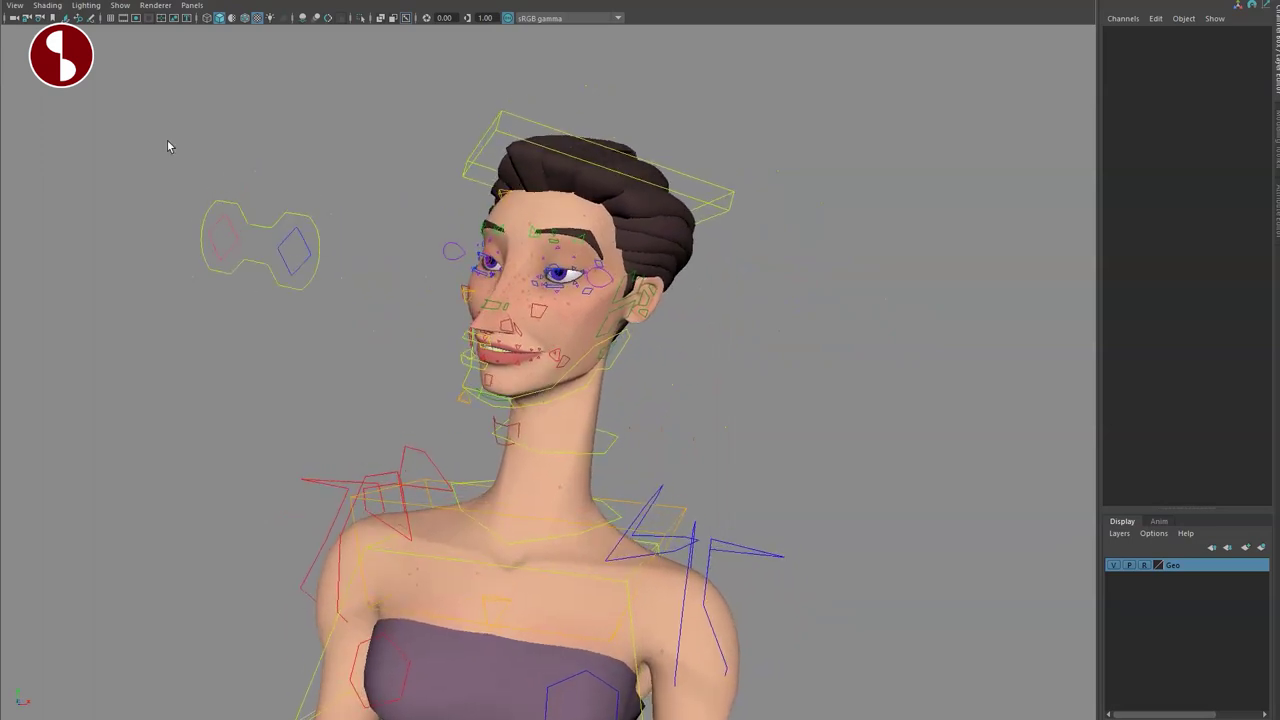